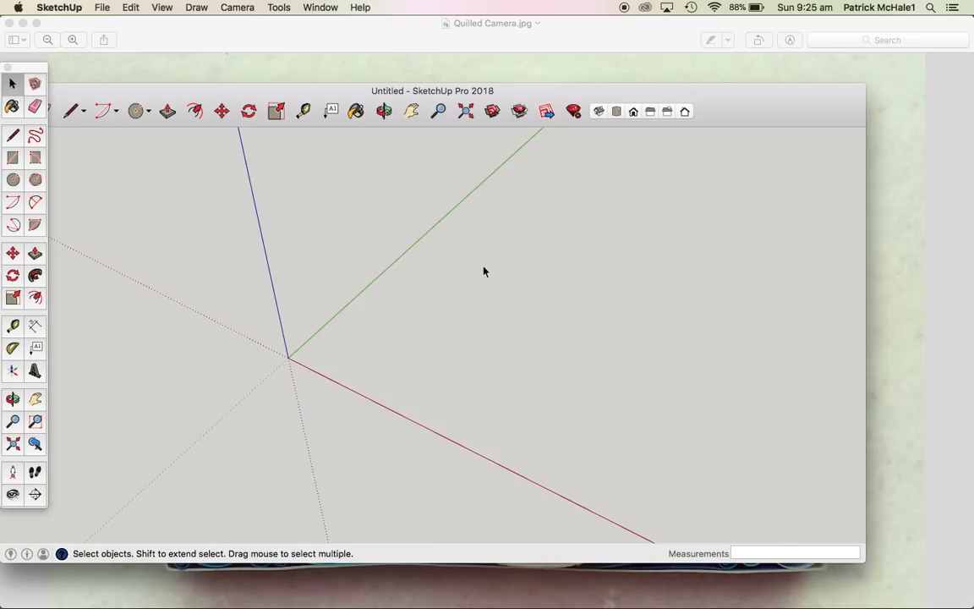
Step: Move and enlarge the Untitled model window so it fills the whole screen behind the tool palette
left_click_drag(188, 98, 246, 79)
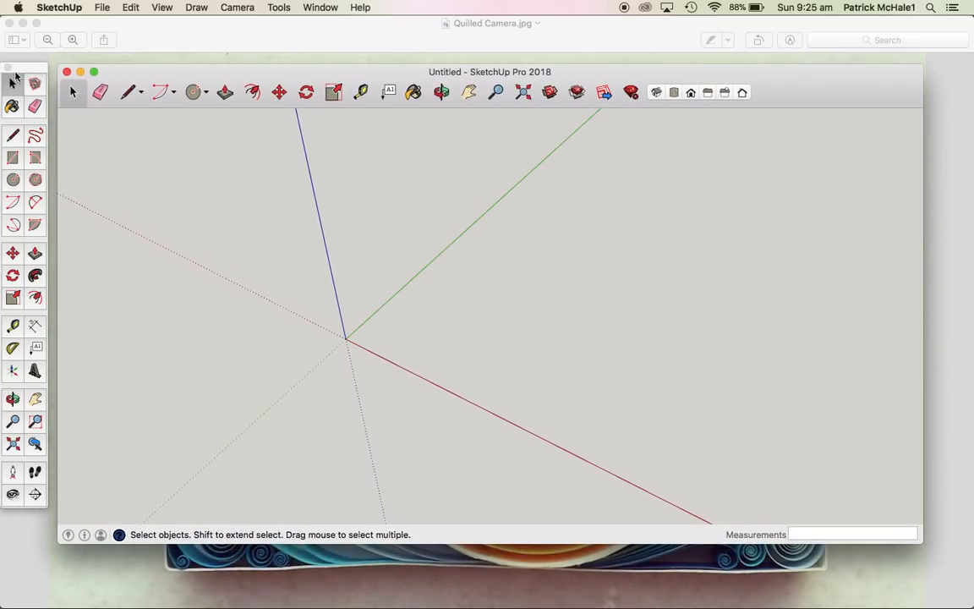
mouse_move(59, 65)
left_mouse_down()
mouse_move(35, 34)
mouse_move(1, 17)
left_mouse_up()
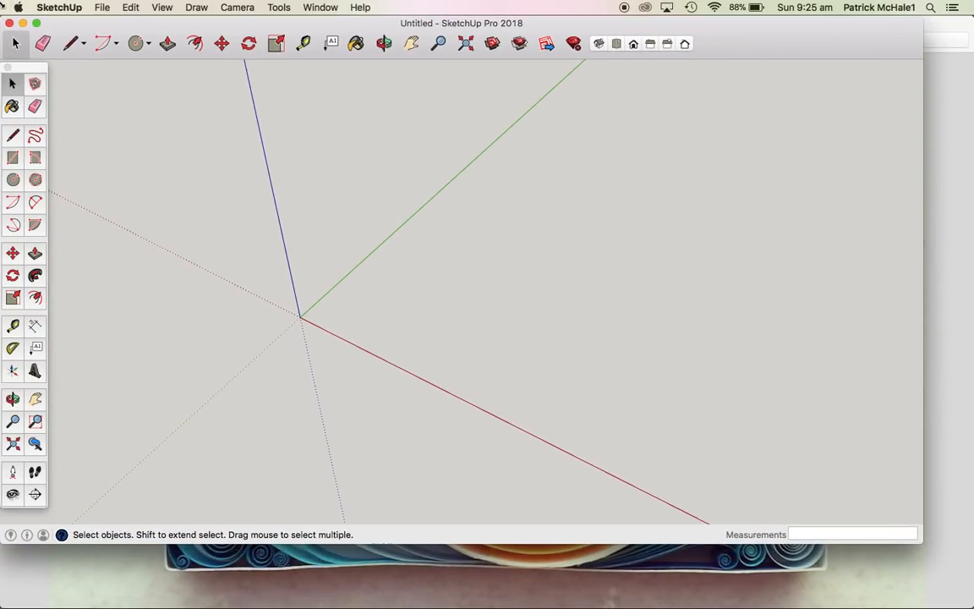
mouse_move(924, 546)
left_mouse_down()
mouse_move(973, 605)
mouse_move(958, 604)
mouse_move(971, 607)
left_mouse_up()
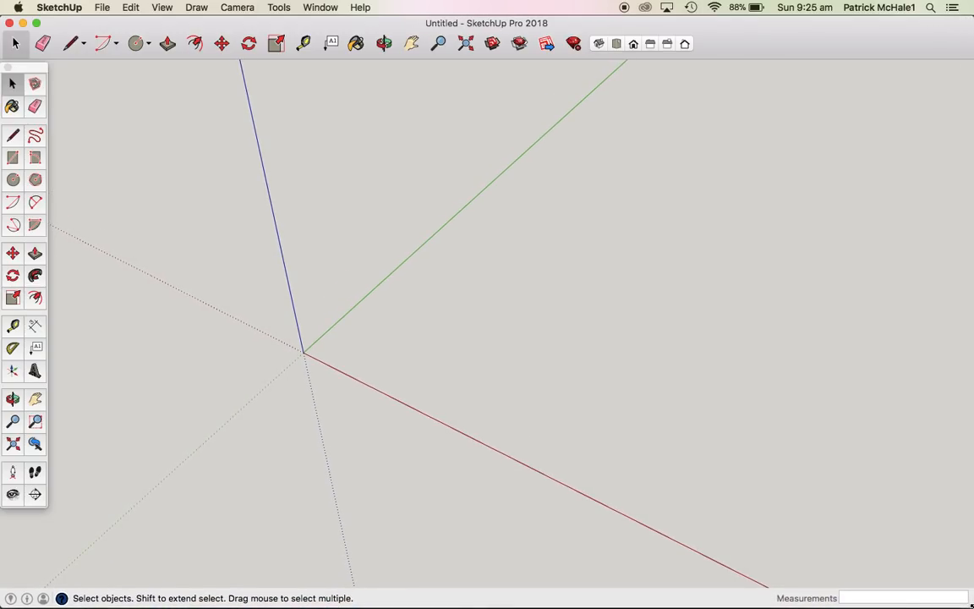
Step: Review the Standard Views item among the toolbar customization options and close them
left_click(161, 8)
mouse_move(211, 59)
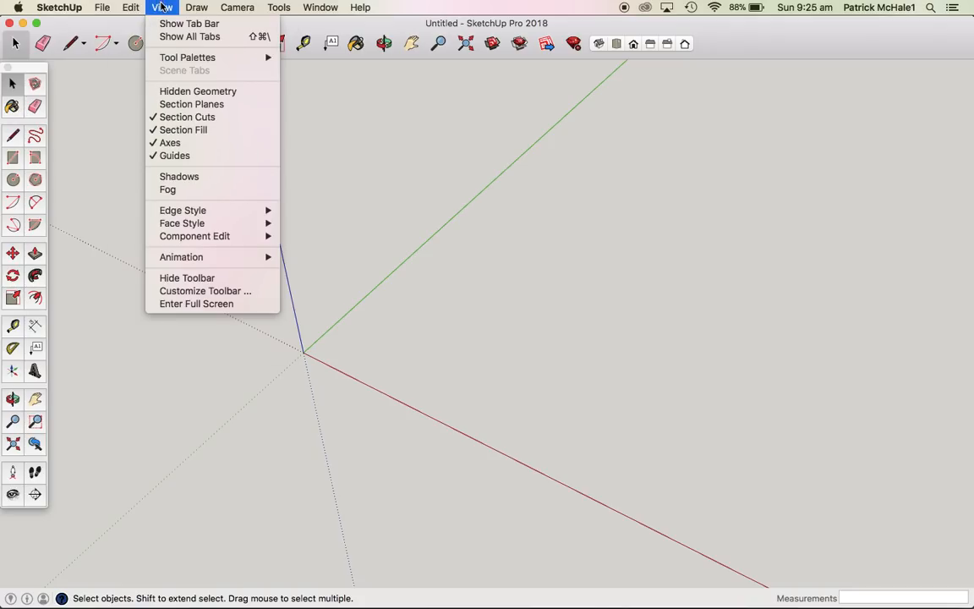
left_click(203, 292)
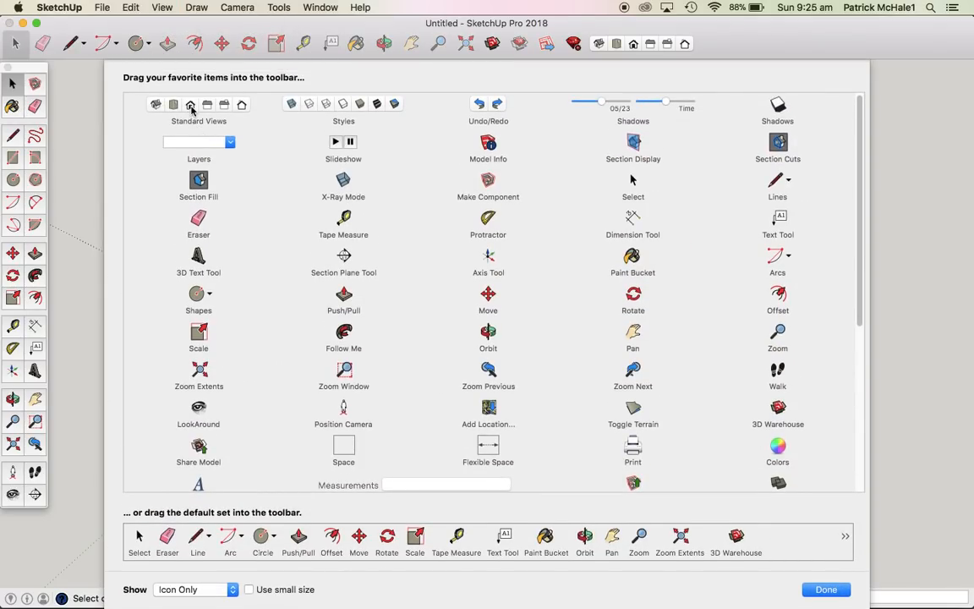
left_click_drag(191, 108, 704, 49)
left_click(819, 586)
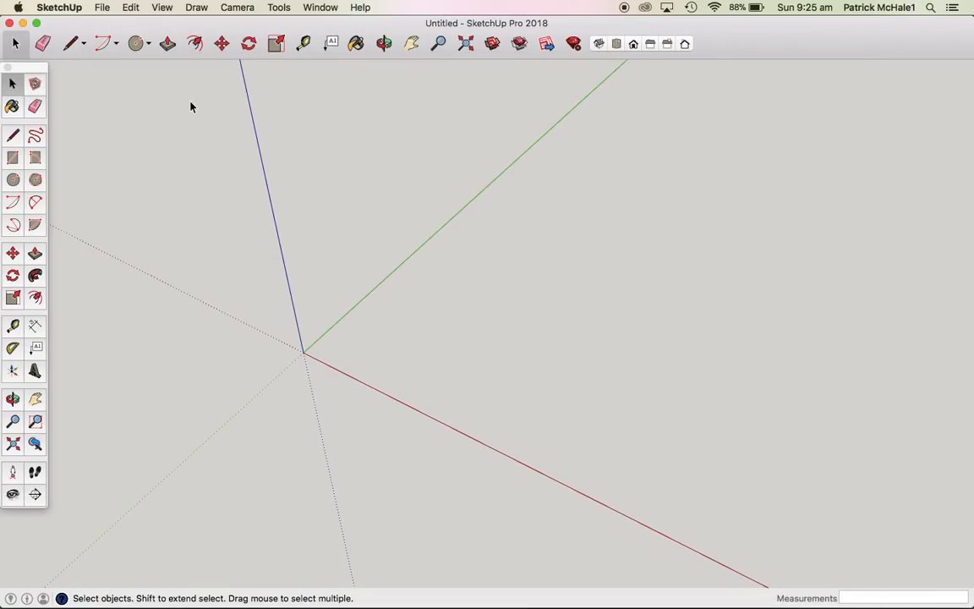
Step: Draw a 42 × 100 mm rectangle on the ground plane starting from the origin, along the red and green axes
left_click(13, 159)
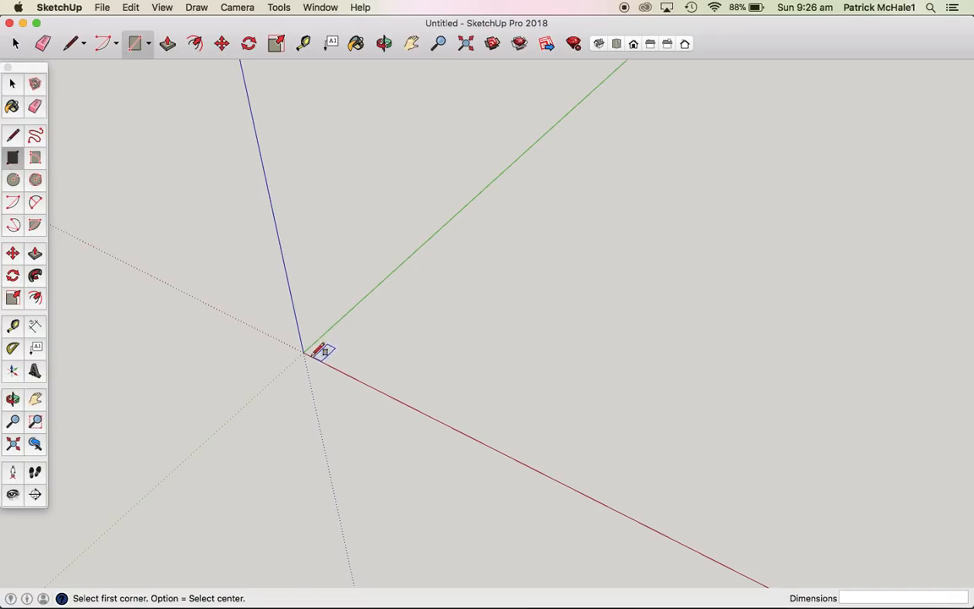
left_click(303, 352)
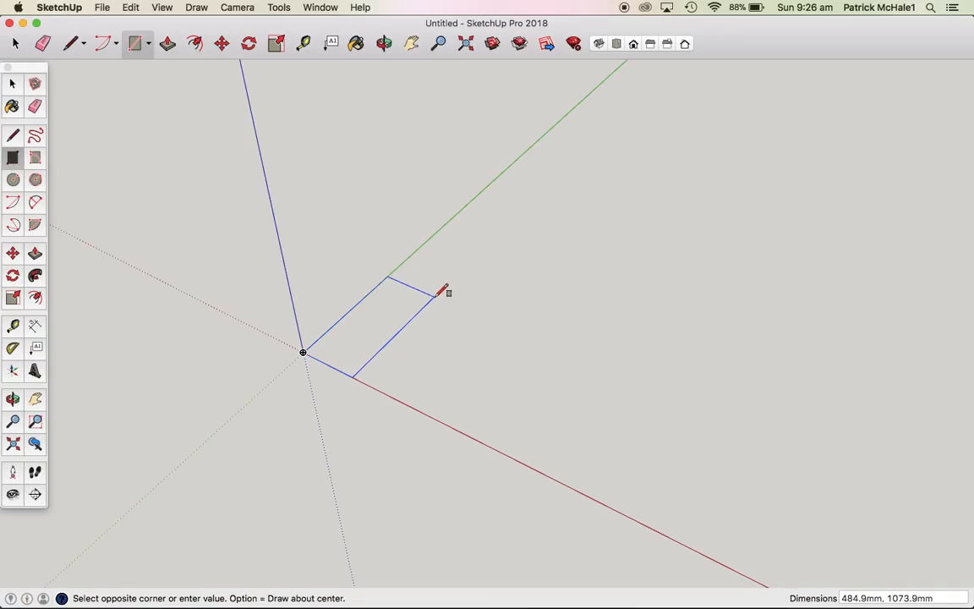
type("42,100")
key("Return")
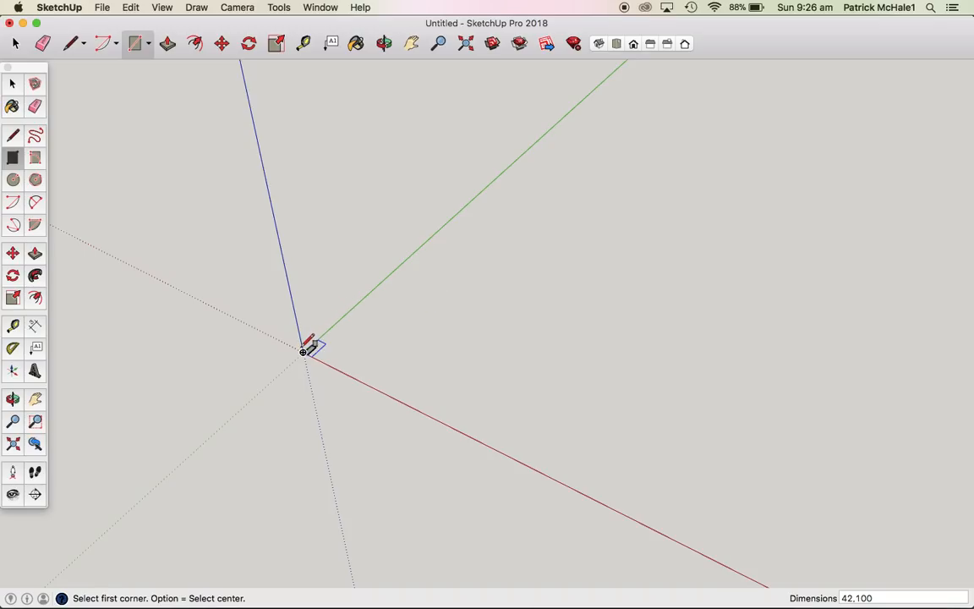
Step: Push/Pull the rectangle upward 19 mm into a solid block
scroll(306, 347, "up", 3)
scroll(309, 342, "up", 5)
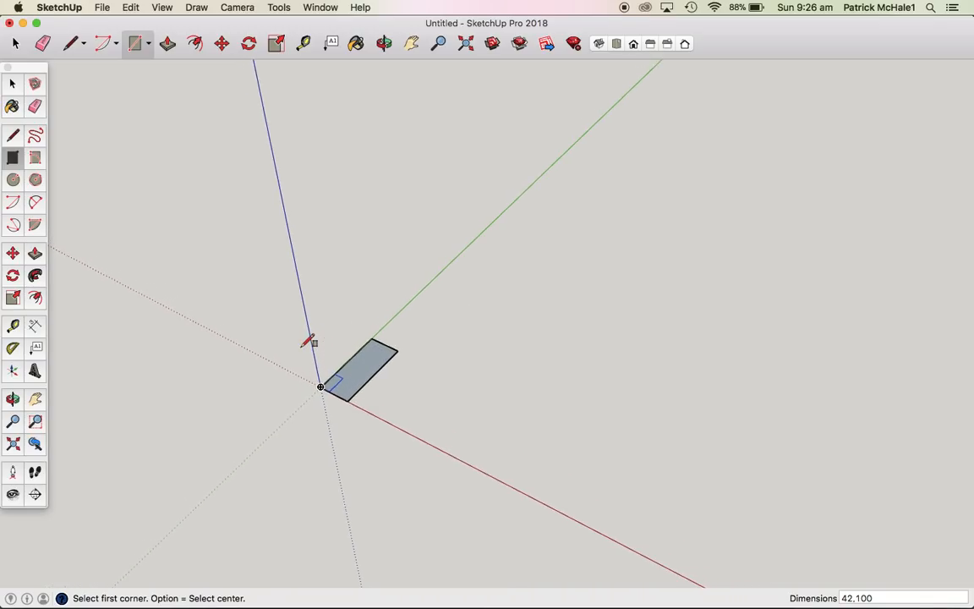
scroll(430, 508, "up", 4)
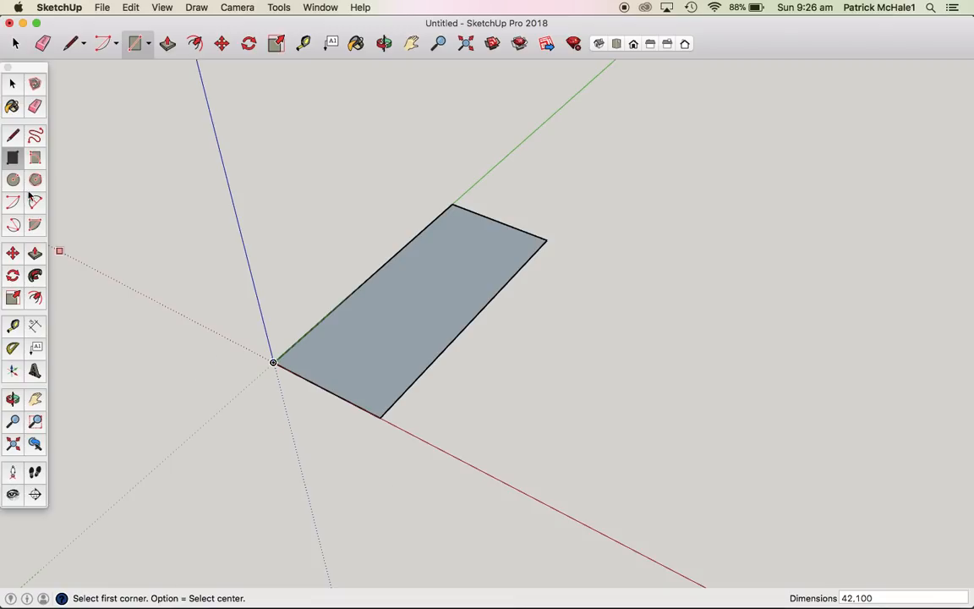
key("p")
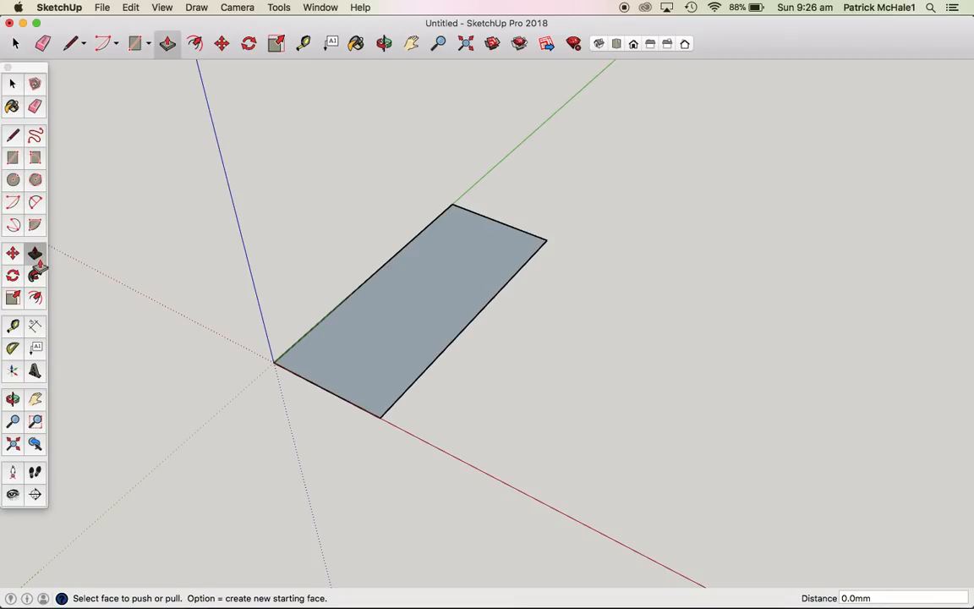
left_click(376, 322)
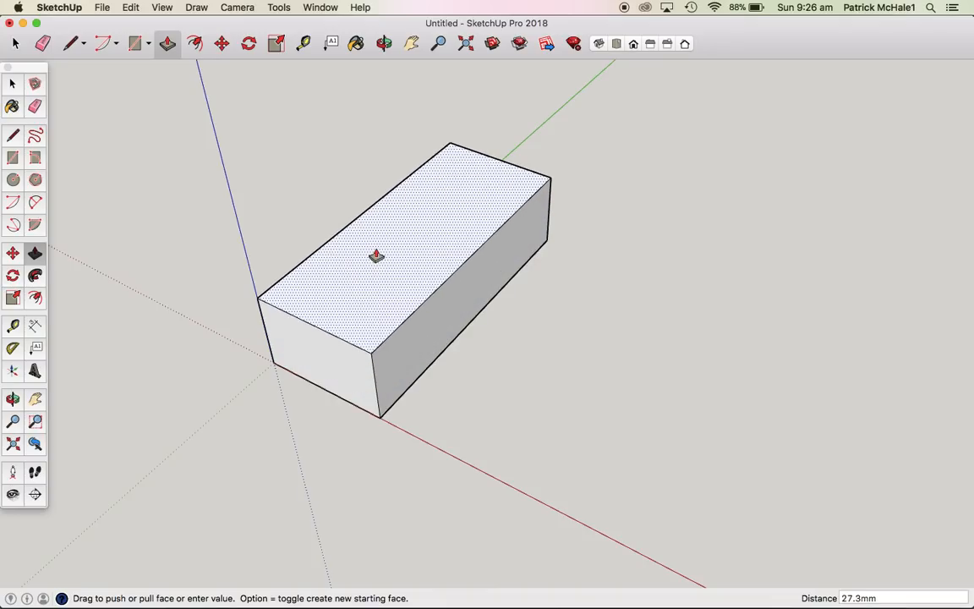
key("Return")
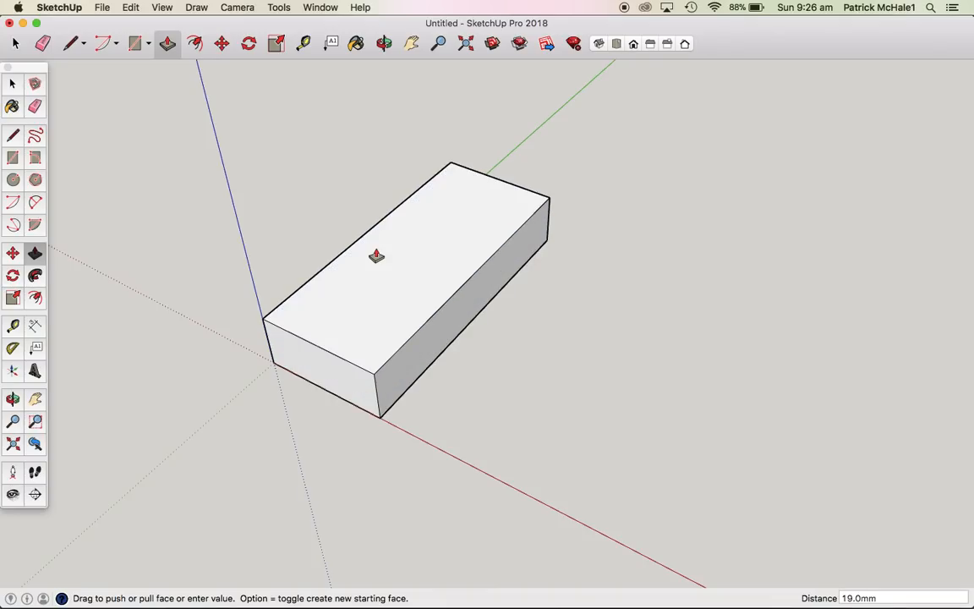
Step: Place a guide 42 mm in from the top face's front edge and draw a line along it across the face
left_click(13, 326)
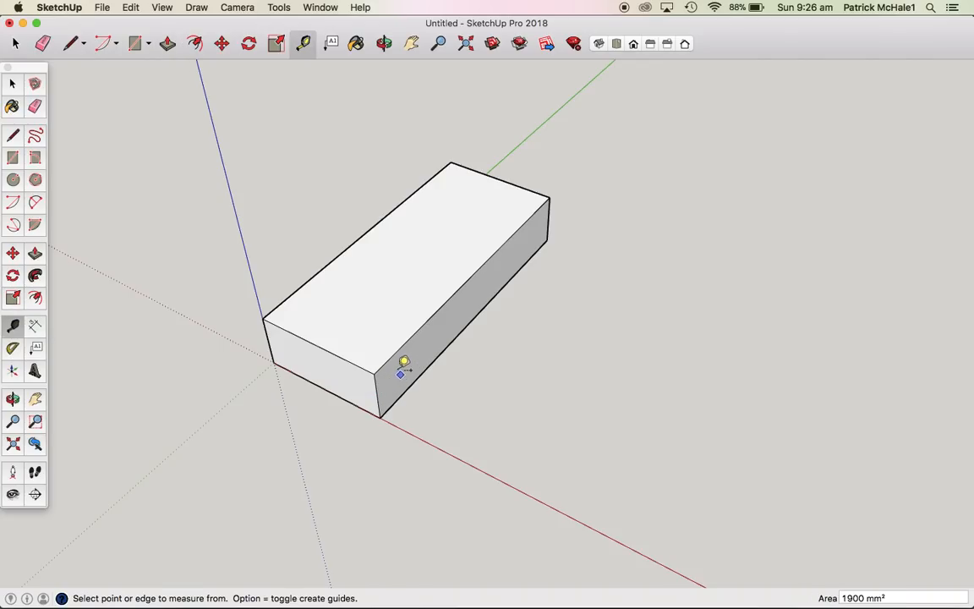
left_click(287, 330)
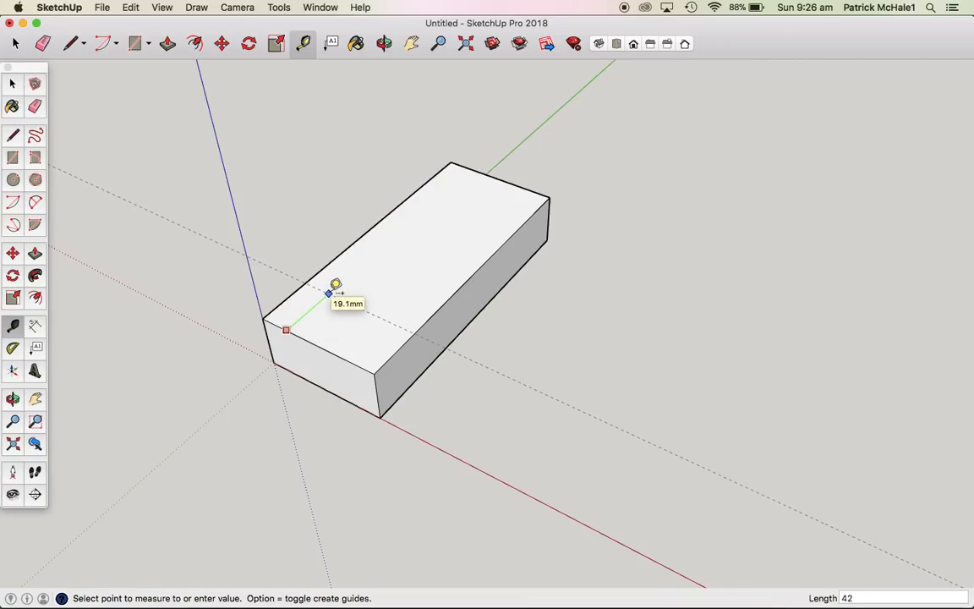
left_click(329, 293)
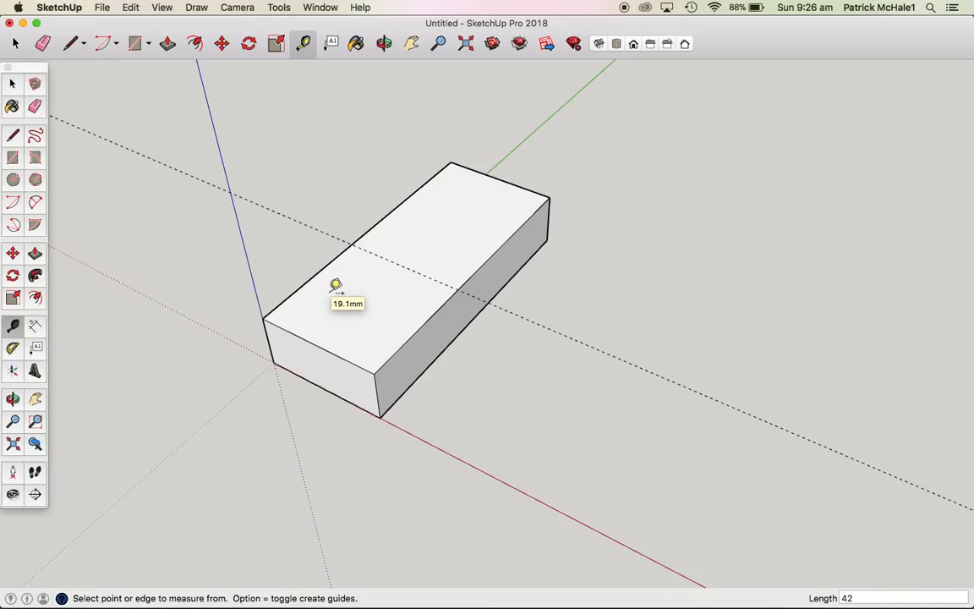
key("l")
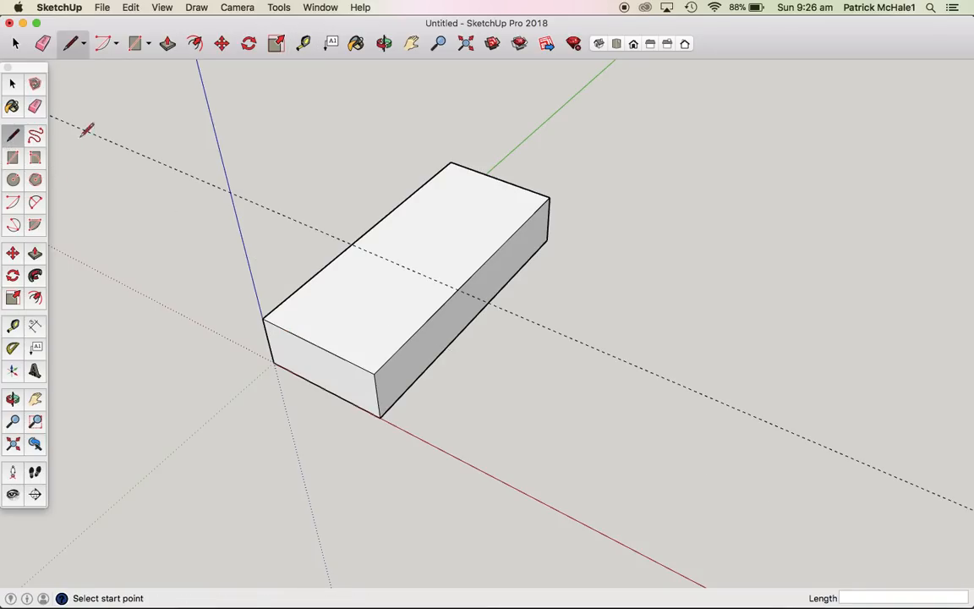
left_click(352, 244)
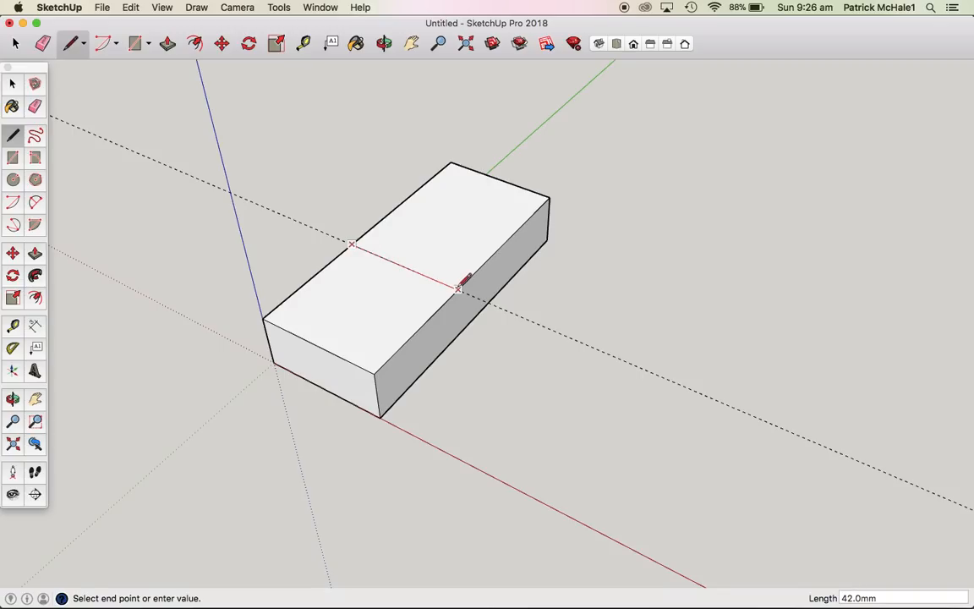
left_click(457, 288)
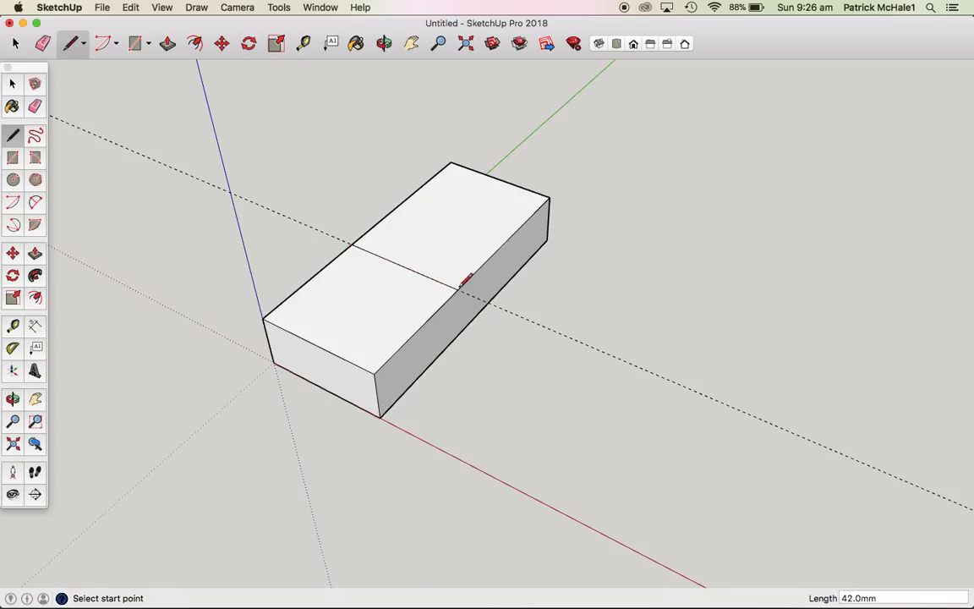
Step: Push/Pull the front section of the top face upward 19 mm to form a step
key("p")
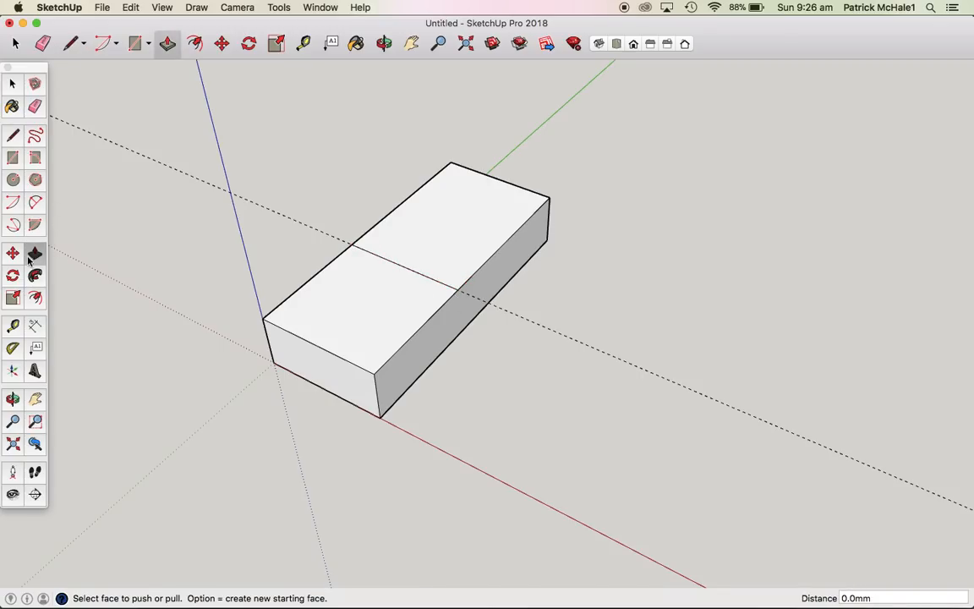
left_click_drag(348, 315, 349, 251)
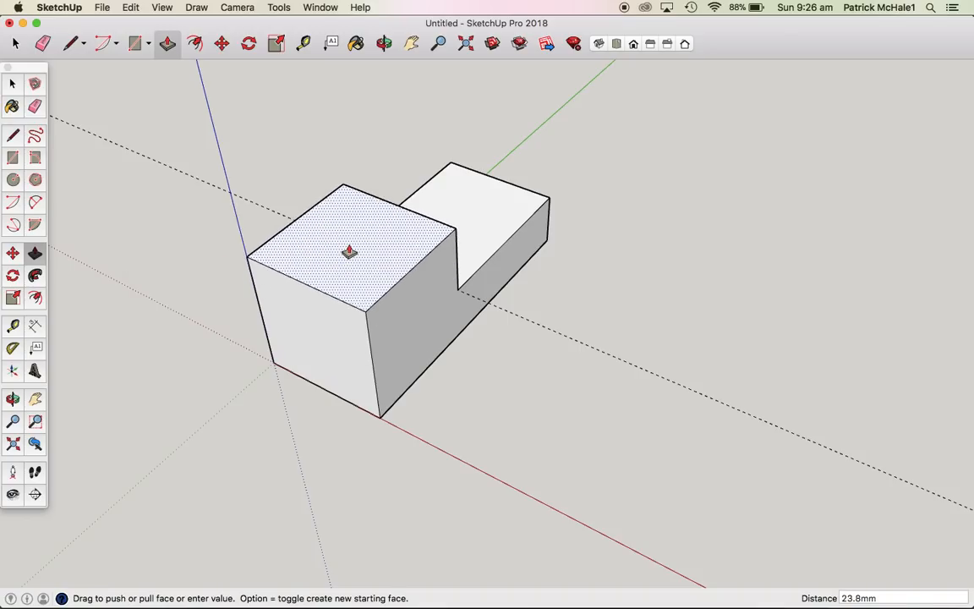
type("19")
key("Return")
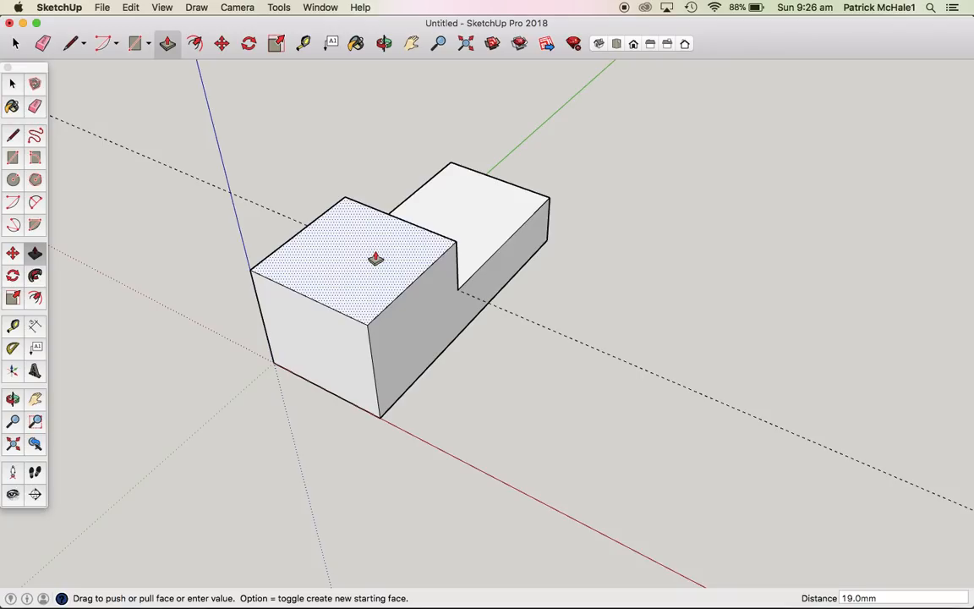
Step: Place a guide across the front face, parallel to its top edge and level with the top of the lower section
scroll(263, 288, "up", 4)
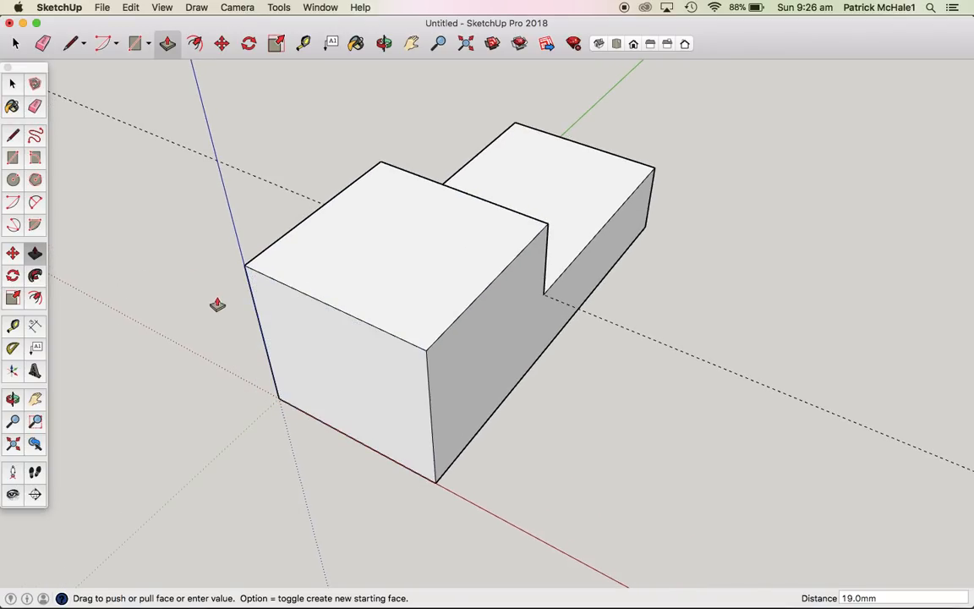
key("t")
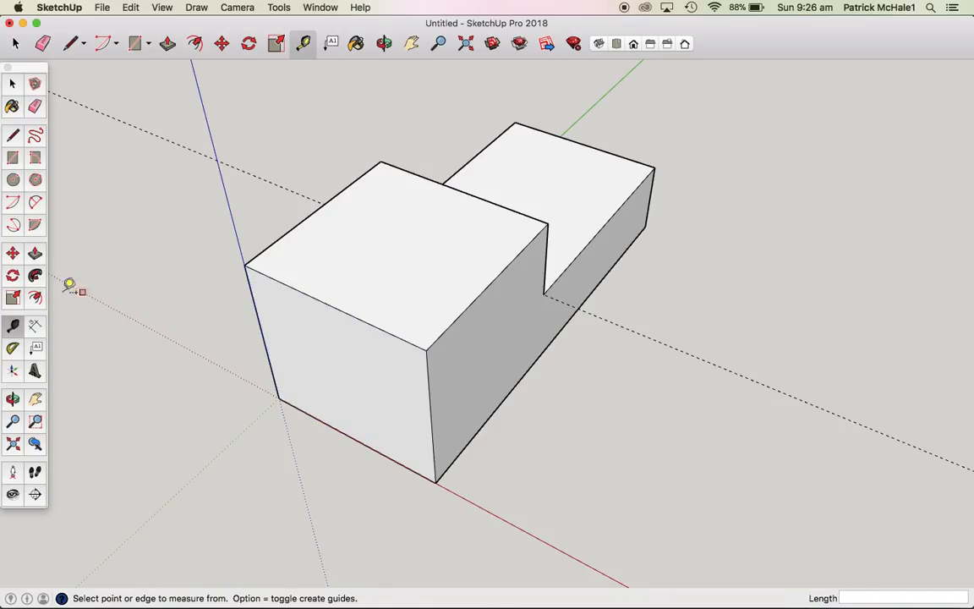
left_click(382, 330)
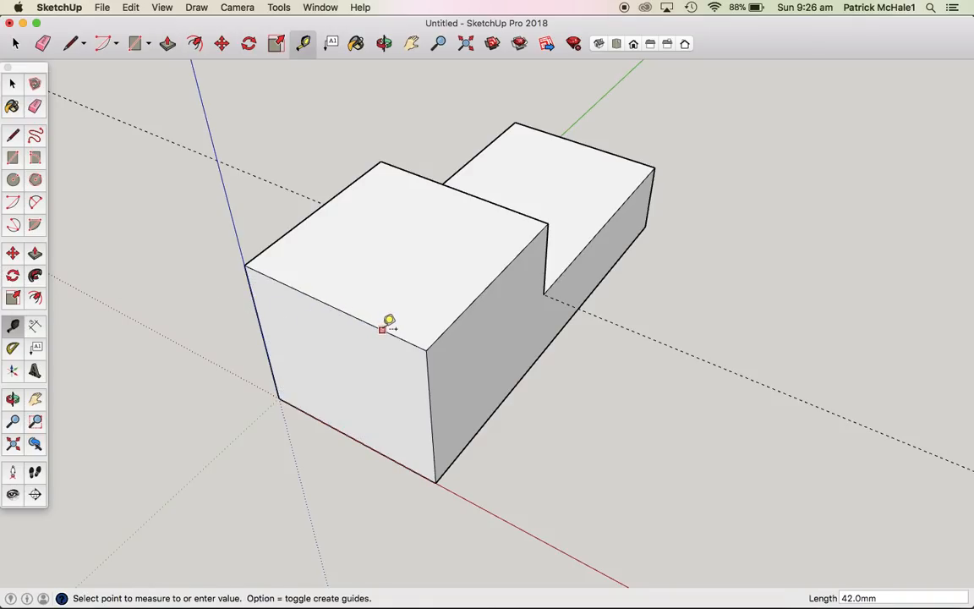
left_click(407, 398)
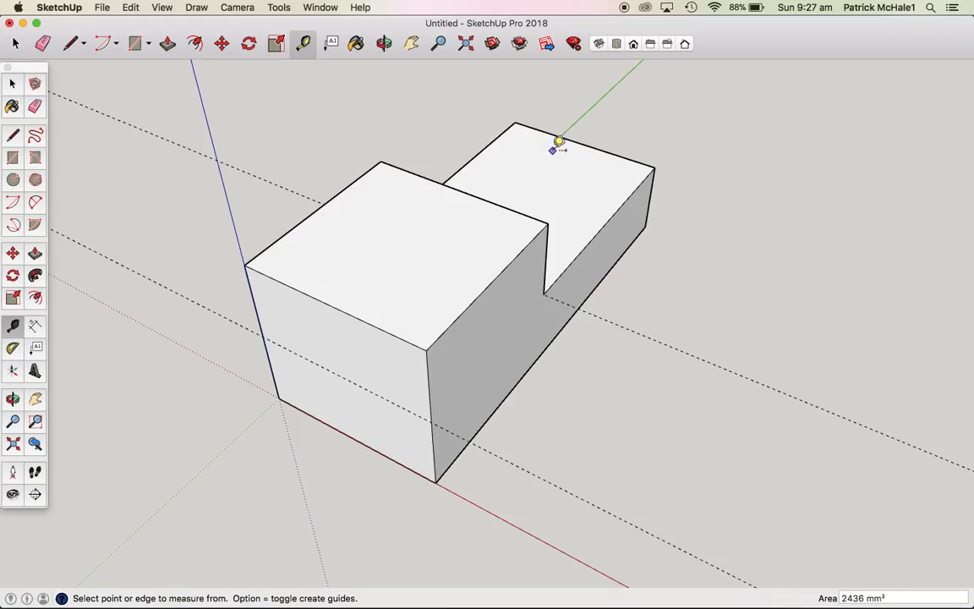
Step: Draw a line along the guide across the front face and continue it along the adjoining side face to the step's inner corner
left_click(383, 43)
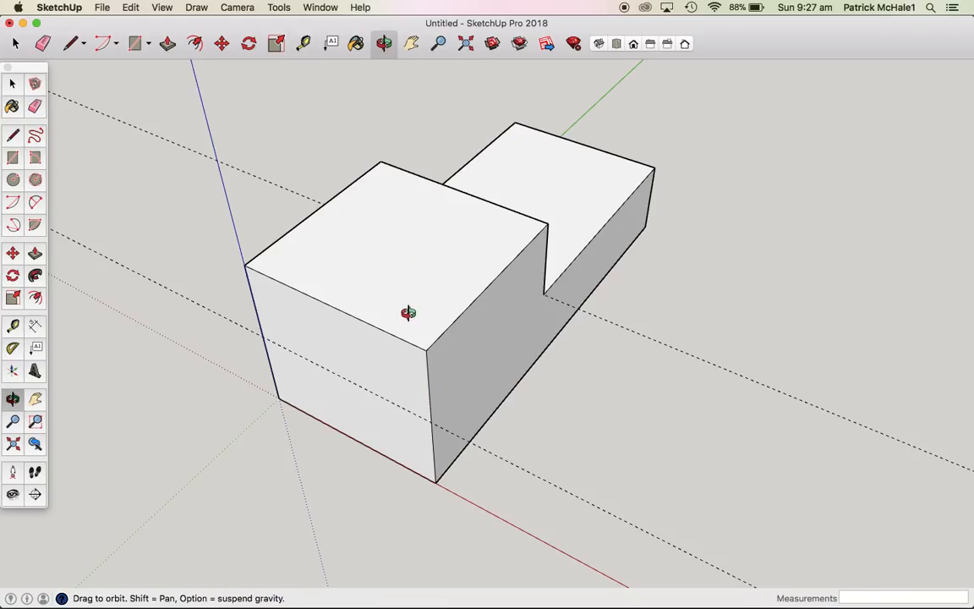
left_click_drag(404, 313, 434, 169)
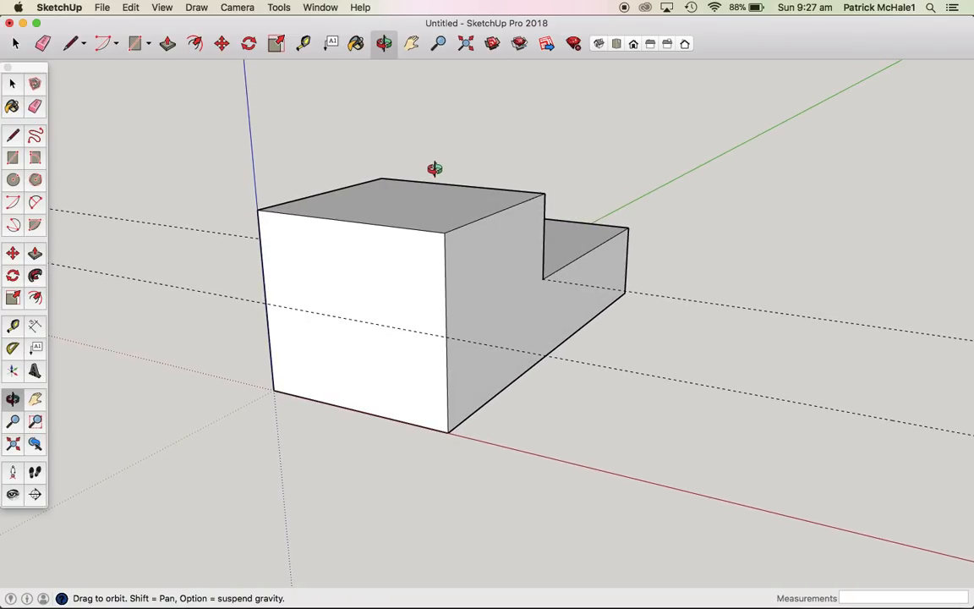
key("l")
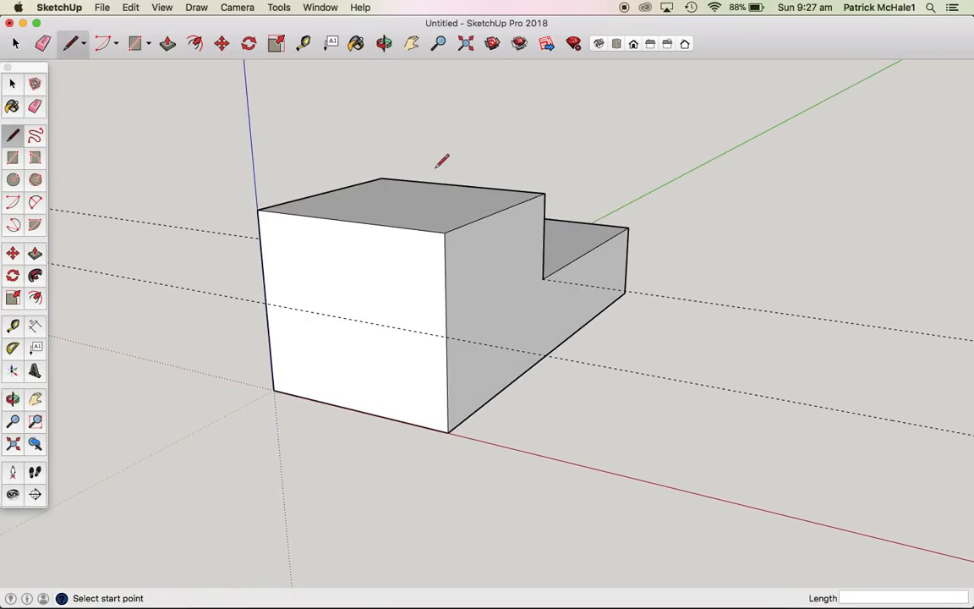
left_click(447, 336)
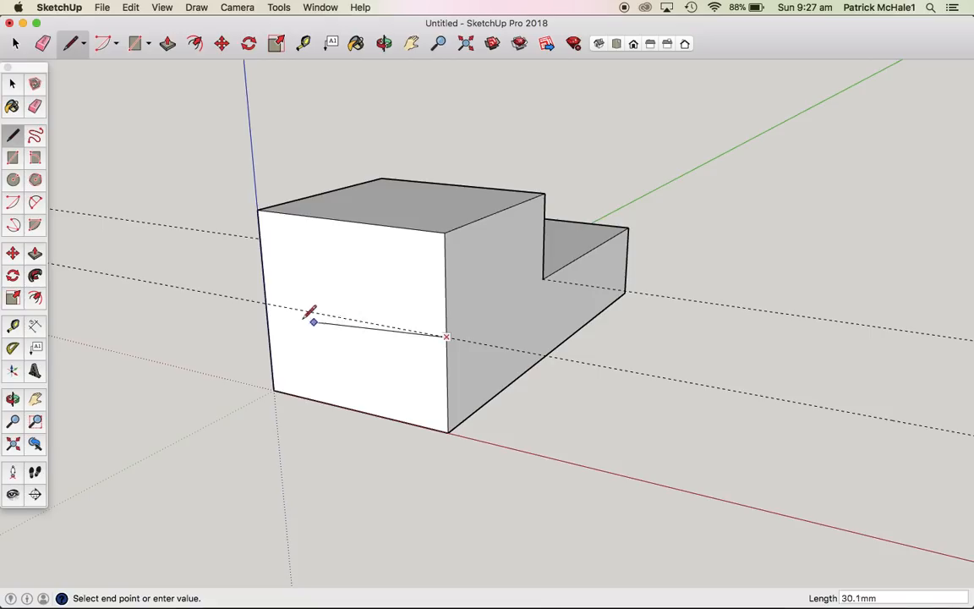
left_click(266, 301)
left_click(447, 337)
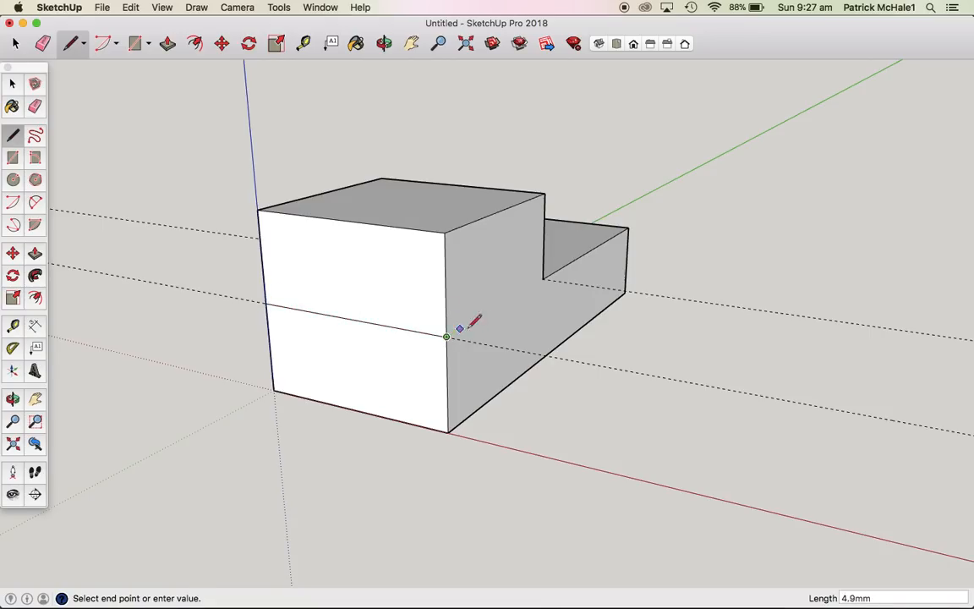
left_click(544, 279)
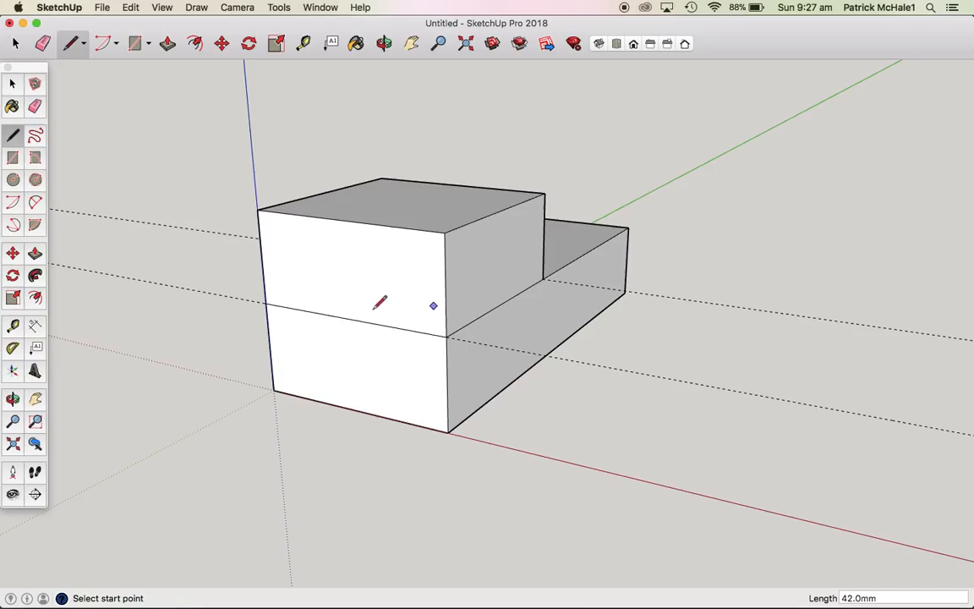
Step: Draw a line along the opposite side face from the end of the front-face line to the step's inner corner
key("o")
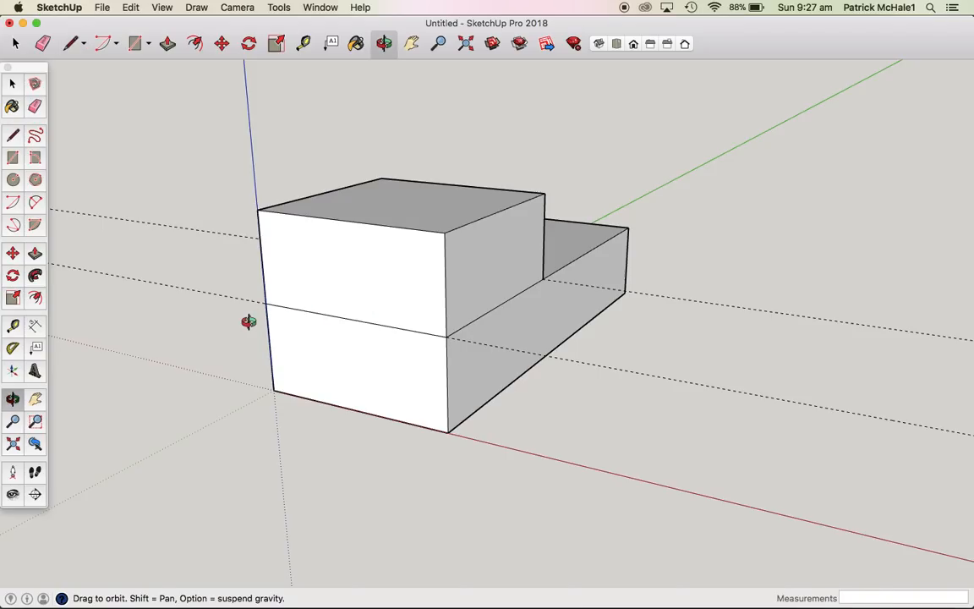
left_click_drag(248, 321, 672, 327)
key("l")
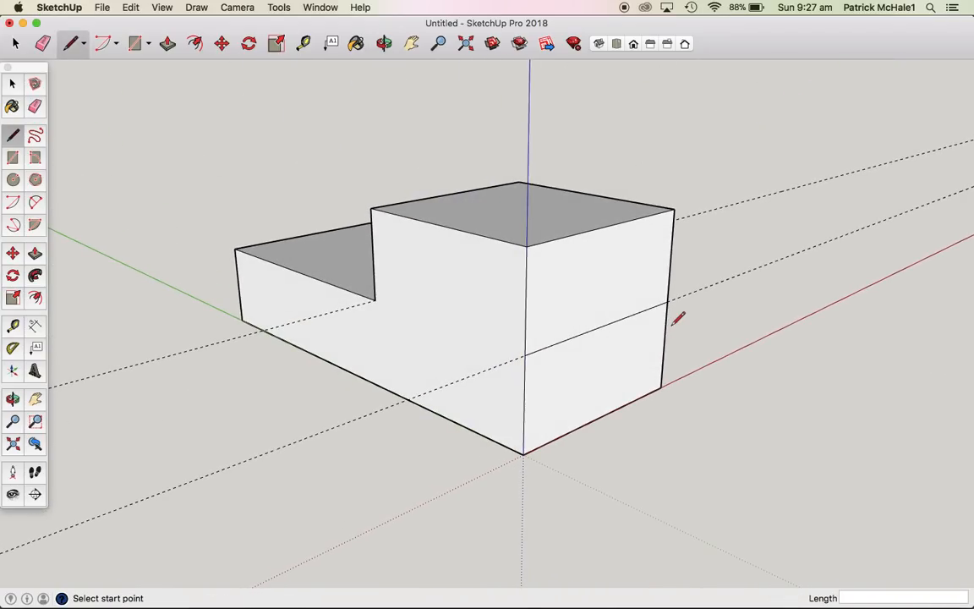
left_click(524, 355)
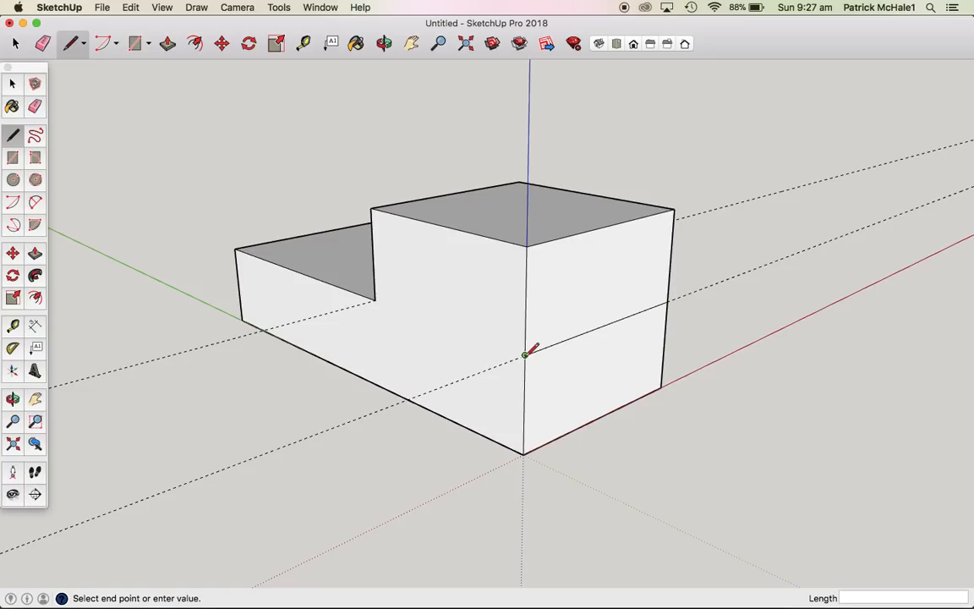
left_click(375, 299)
Step: Place two vertical guides on the front face, each 10 mm in from one of its side edges
key("o")
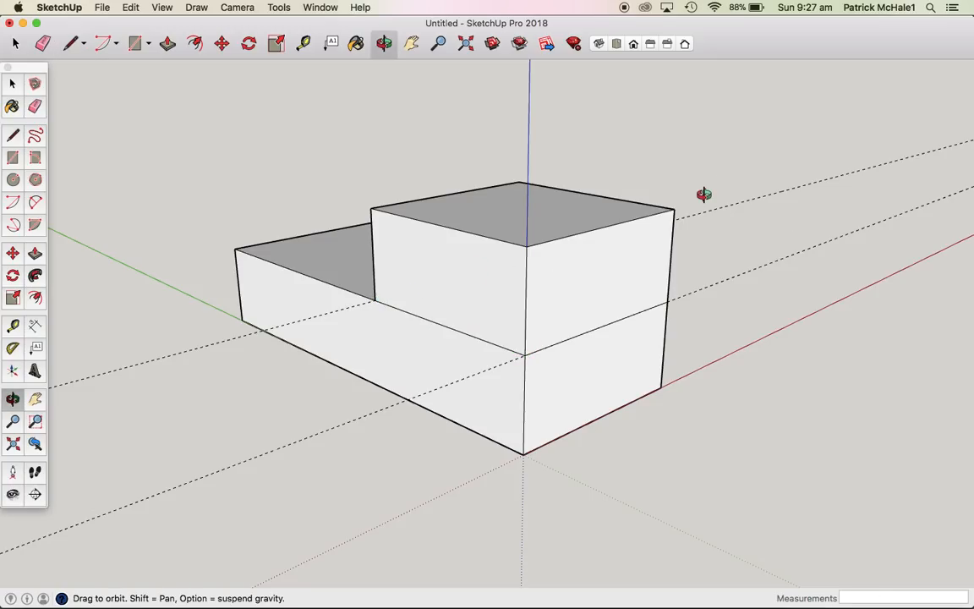
left_click_drag(702, 194, 238, 161)
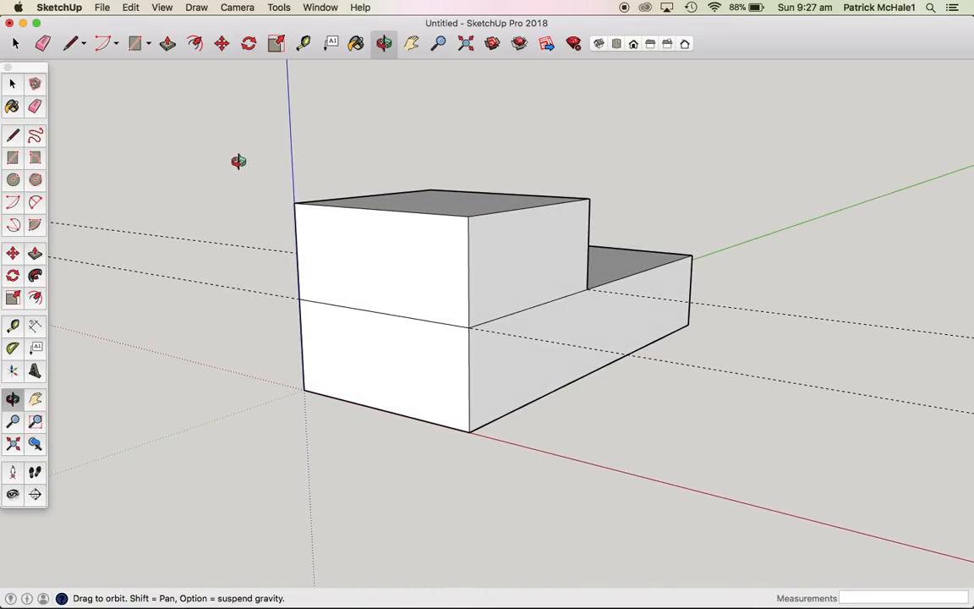
key("t")
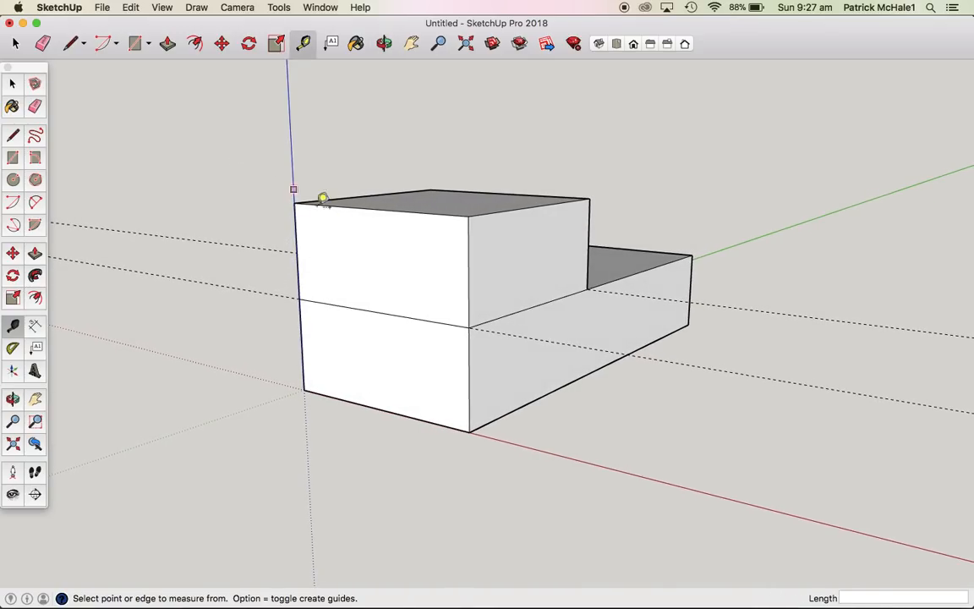
left_click(469, 236)
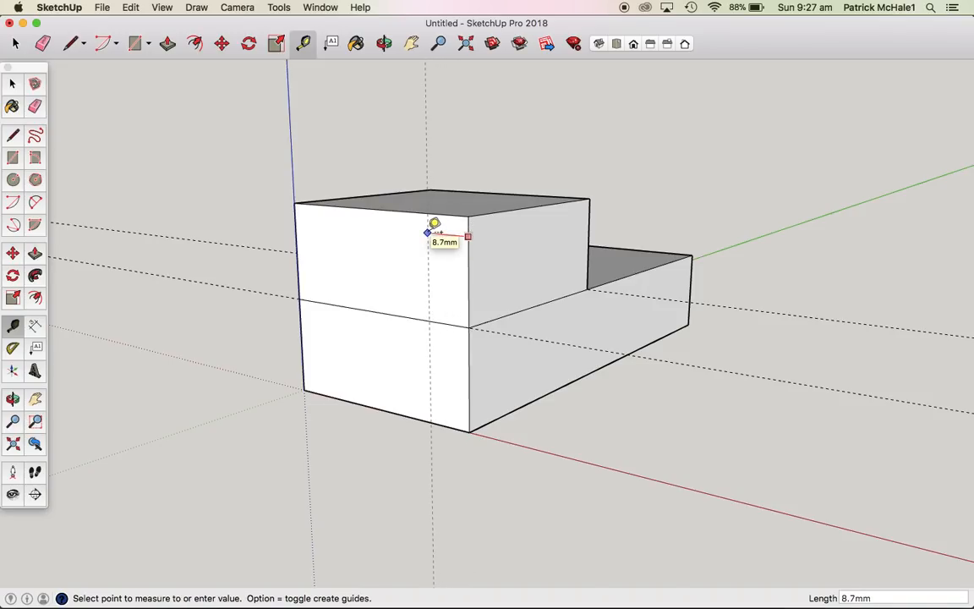
left_click(434, 225)
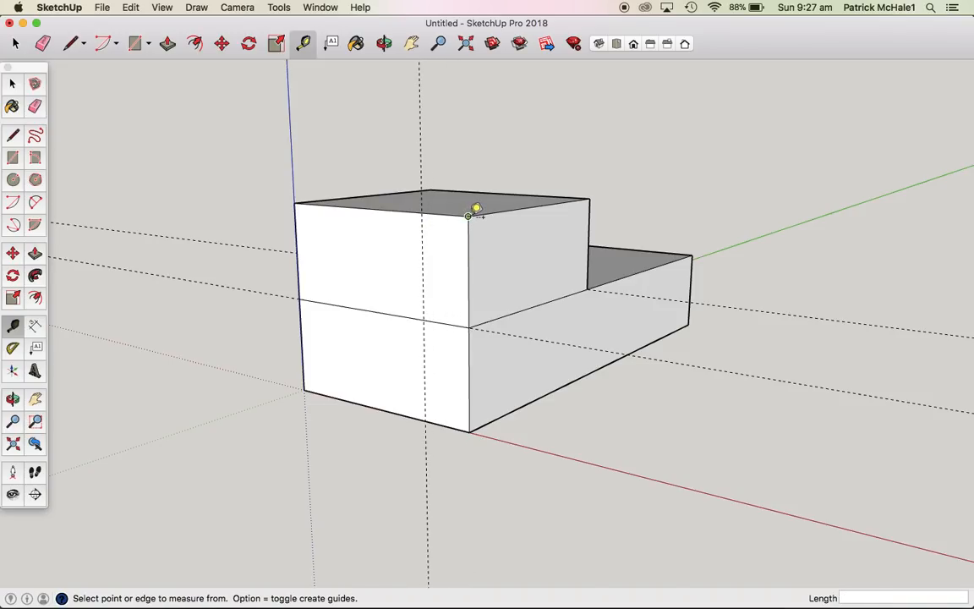
left_click(303, 224)
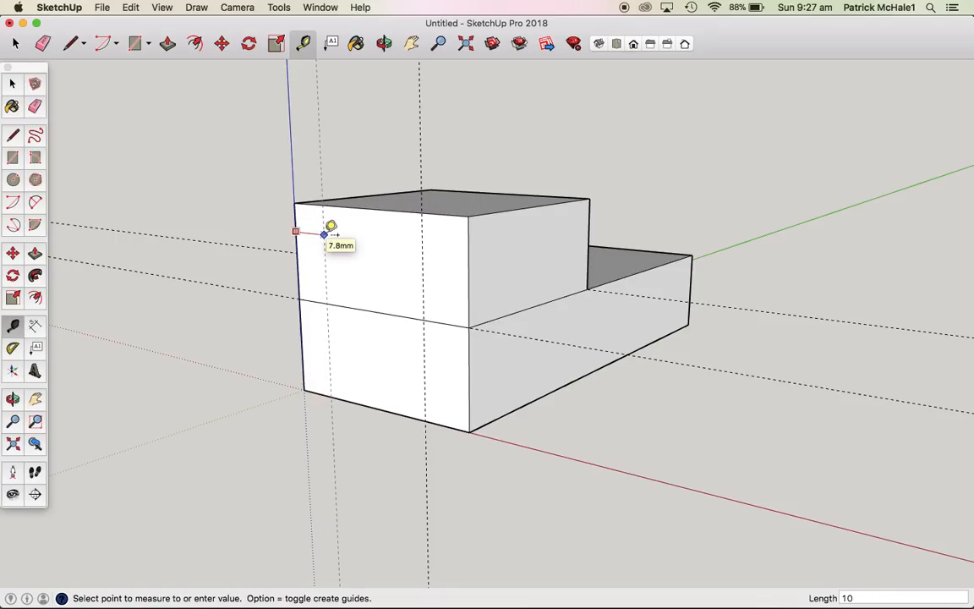
key("Return")
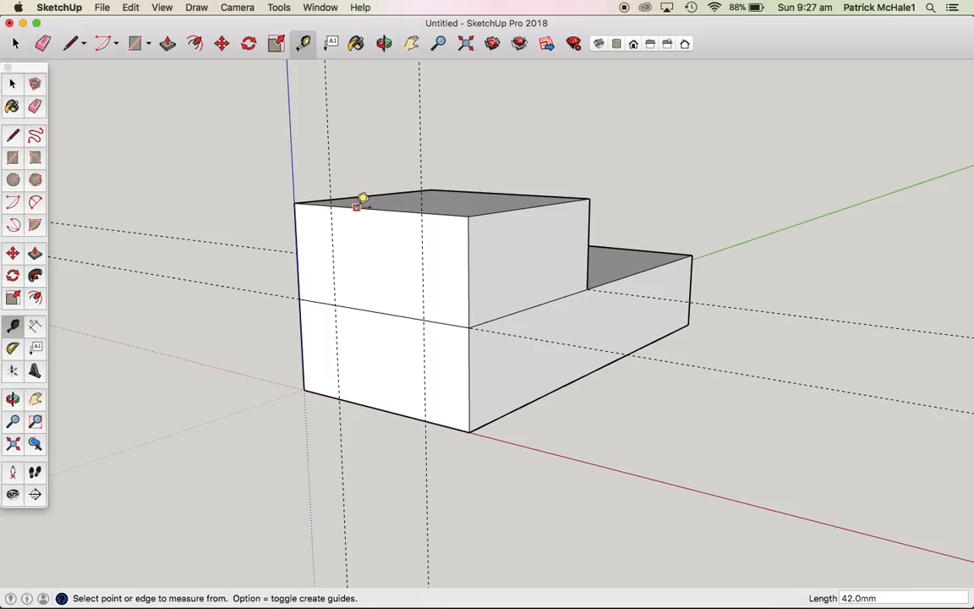
Step: Place two horizontal guides on the front face, one 9.5 mm below its top edge and one halfway up the lower section
left_click(316, 205)
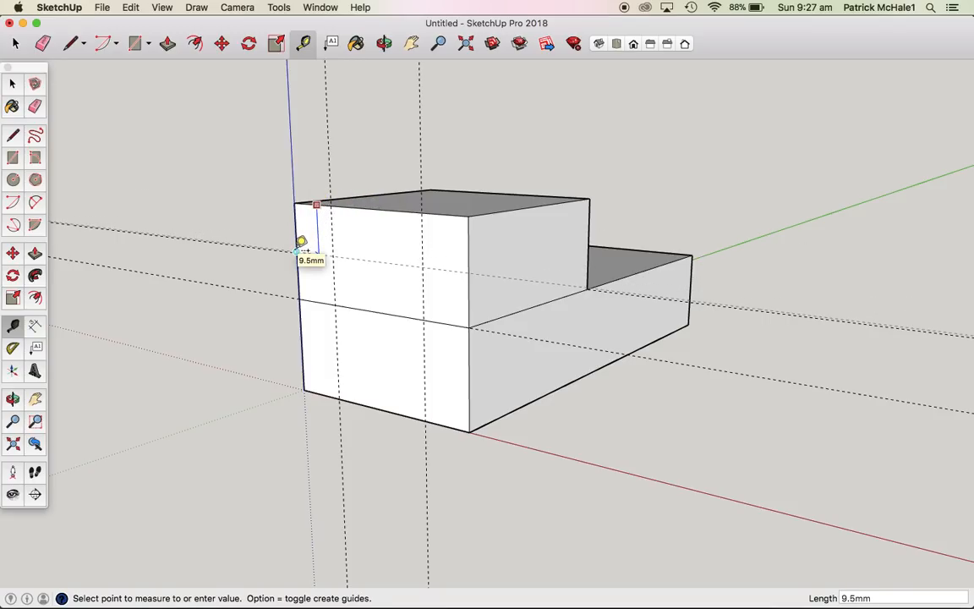
left_click(301, 243)
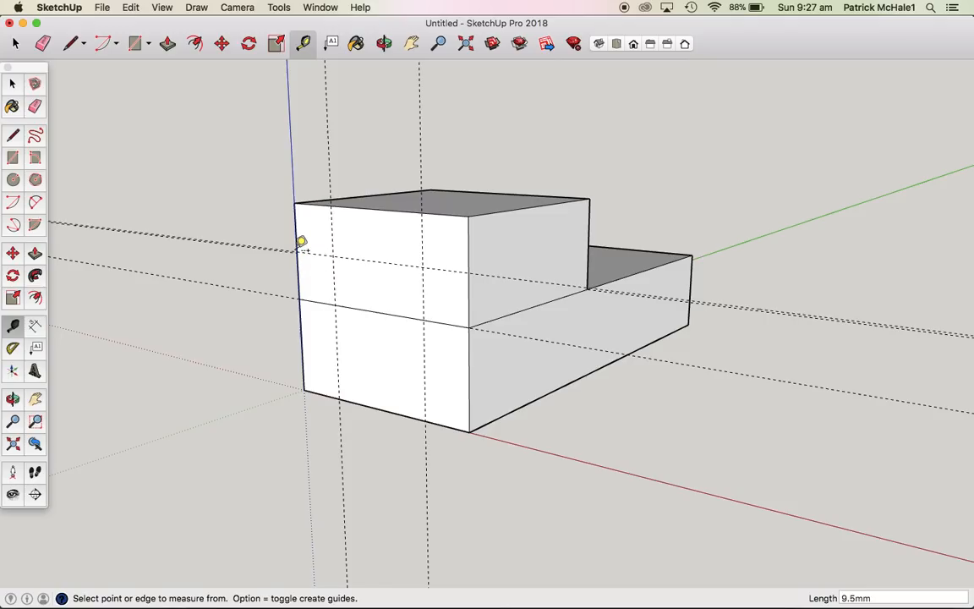
left_click(447, 425)
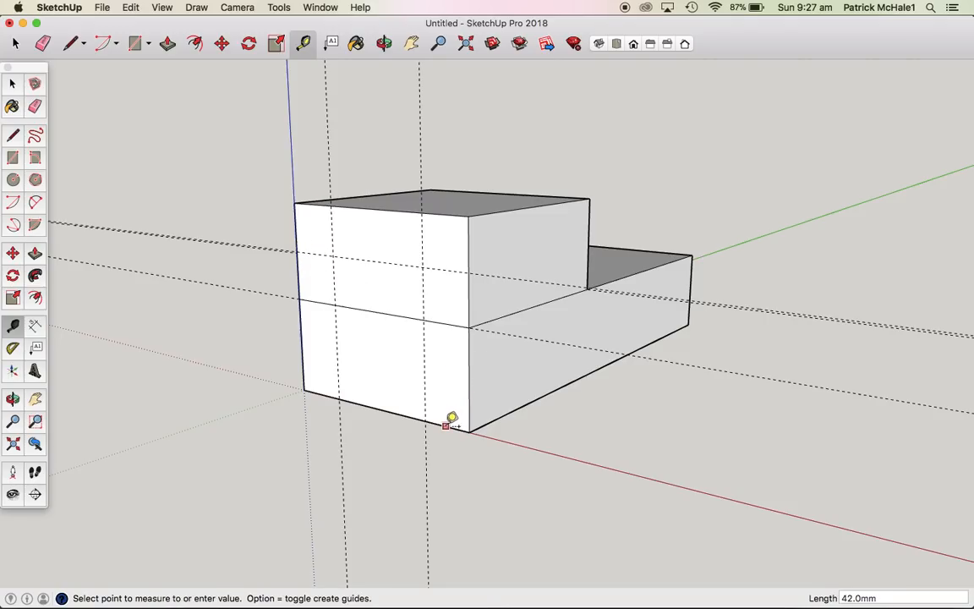
left_click(478, 370)
Step: Draw two circles of 3 mm radius centred on the guide intersections in the front face's upper section
key("c")
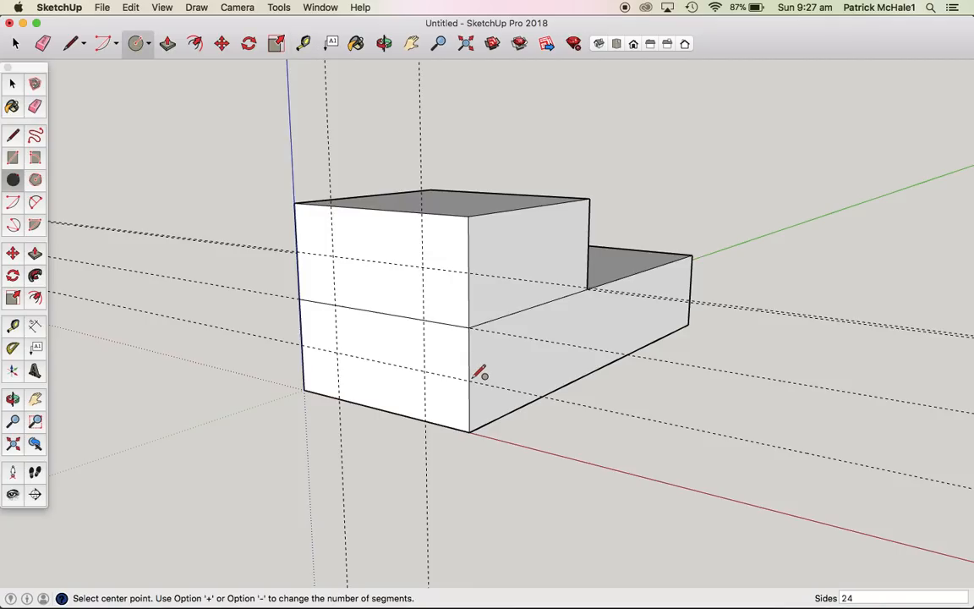
left_click(422, 267)
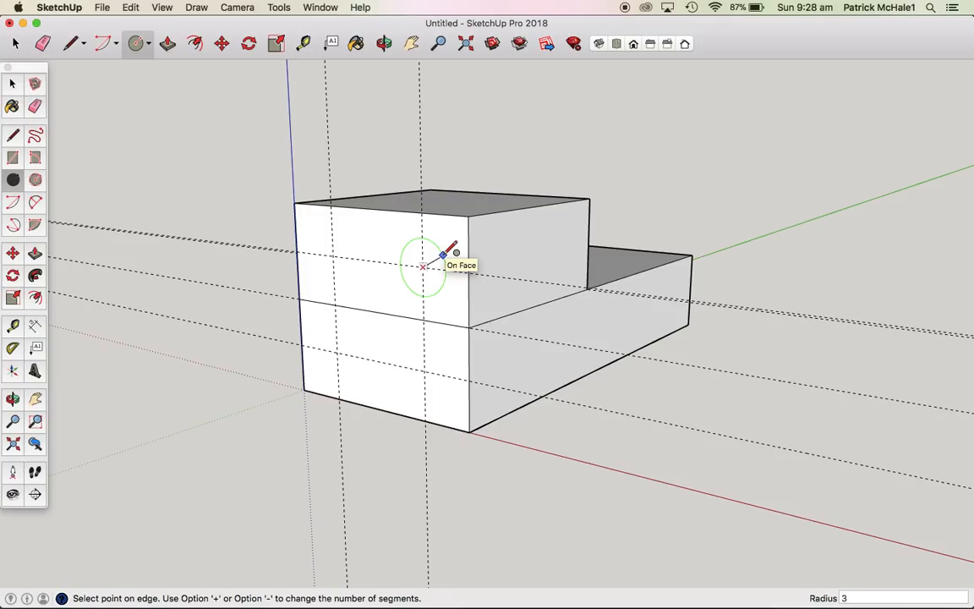
type("3")
key("Return")
left_click(333, 255)
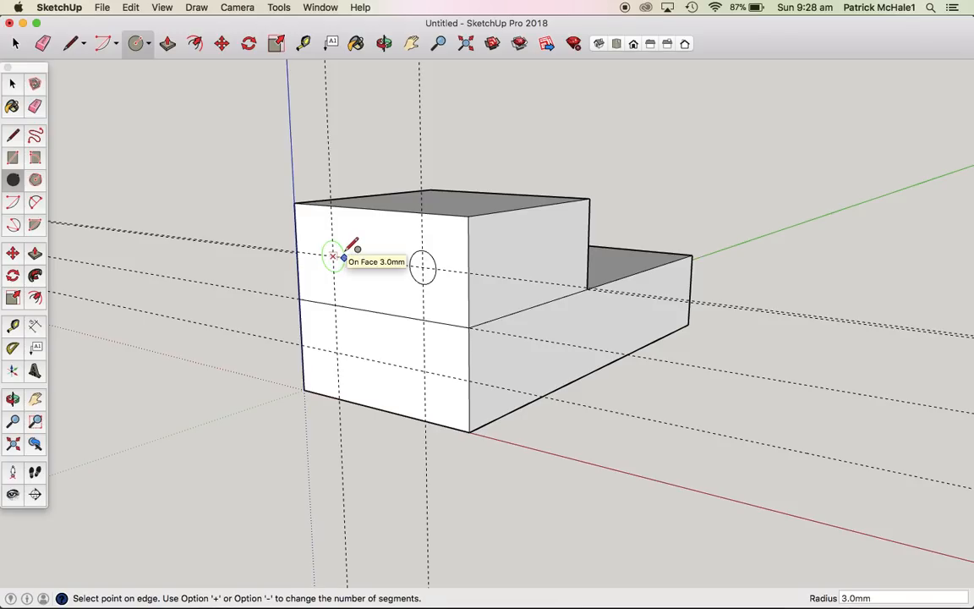
left_click(344, 256)
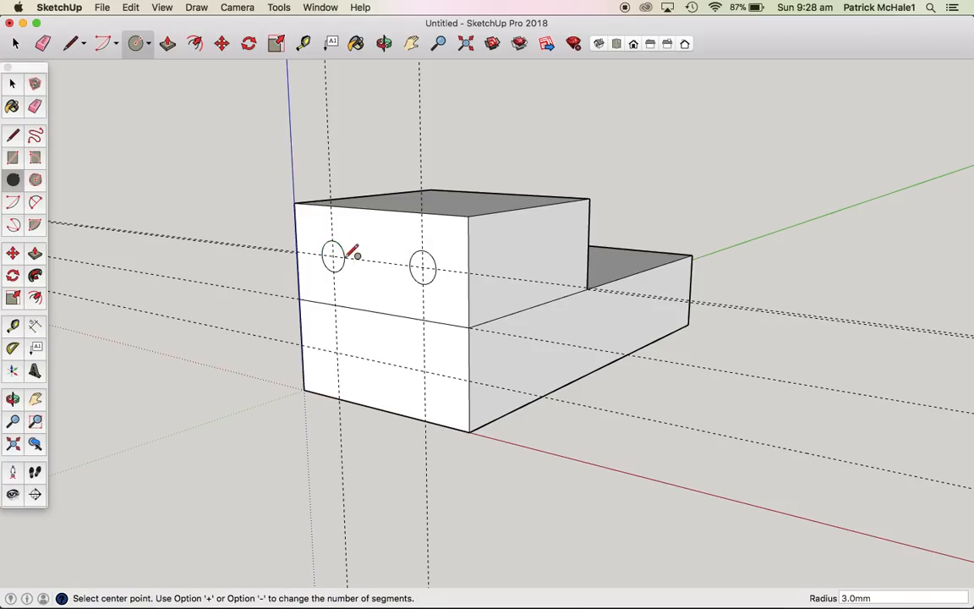
Step: Draw two circles of 3 mm radius centred on the guide intersections in the front face's lower section
left_click(338, 350)
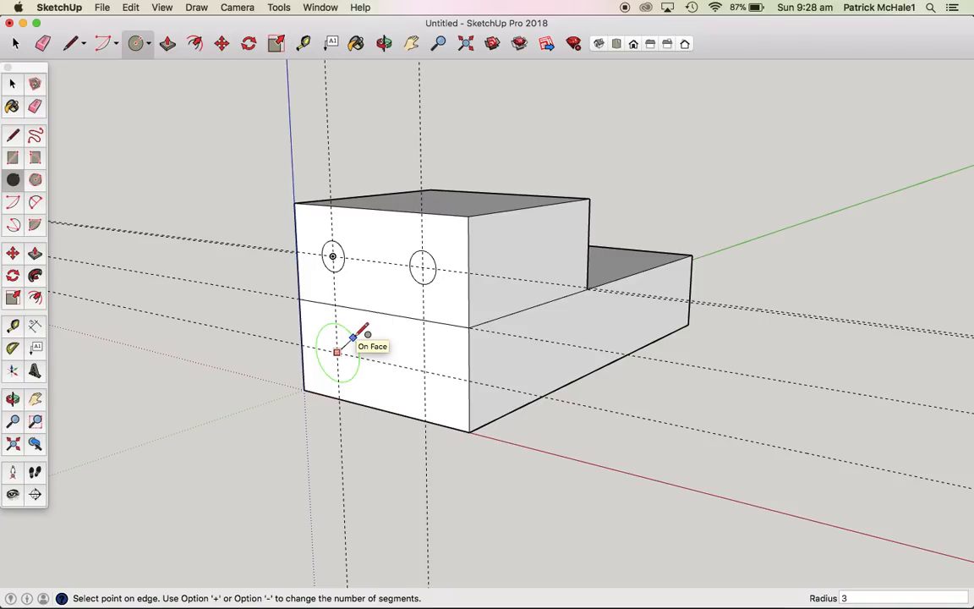
key("Return")
left_click(425, 369)
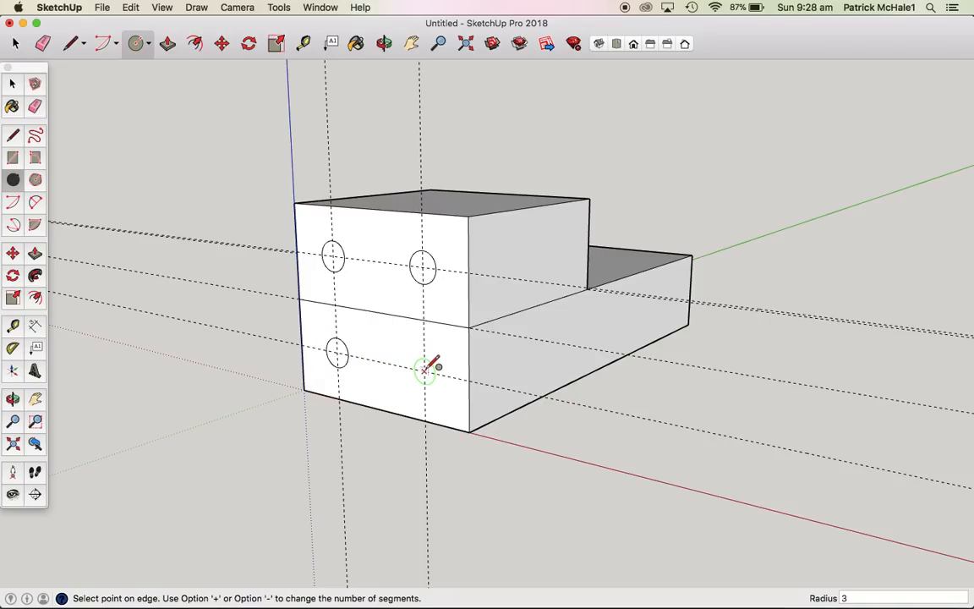
type("3")
key("Return")
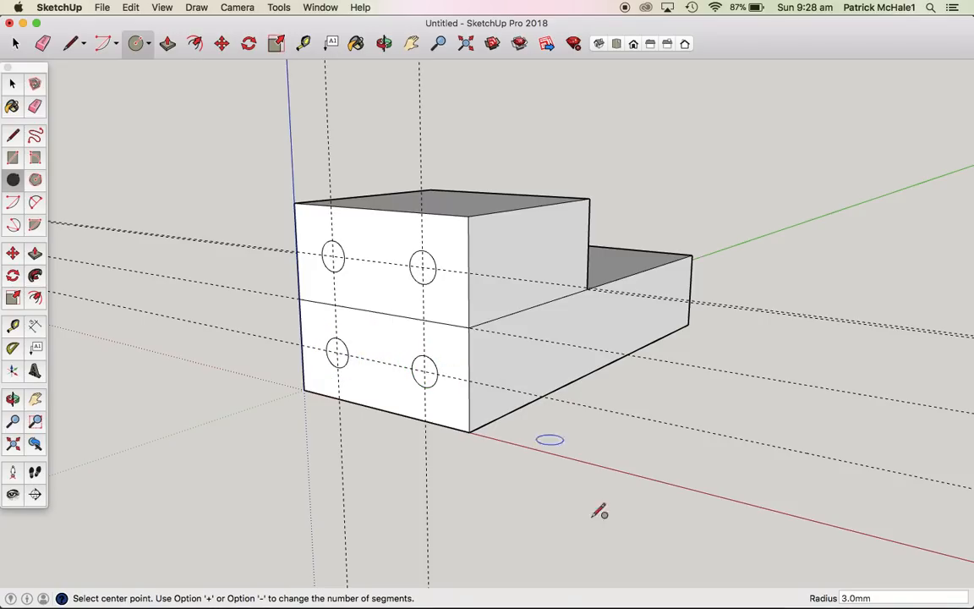
Step: Push/Pull the two lower circles on the front face 2 mm inward
key("p")
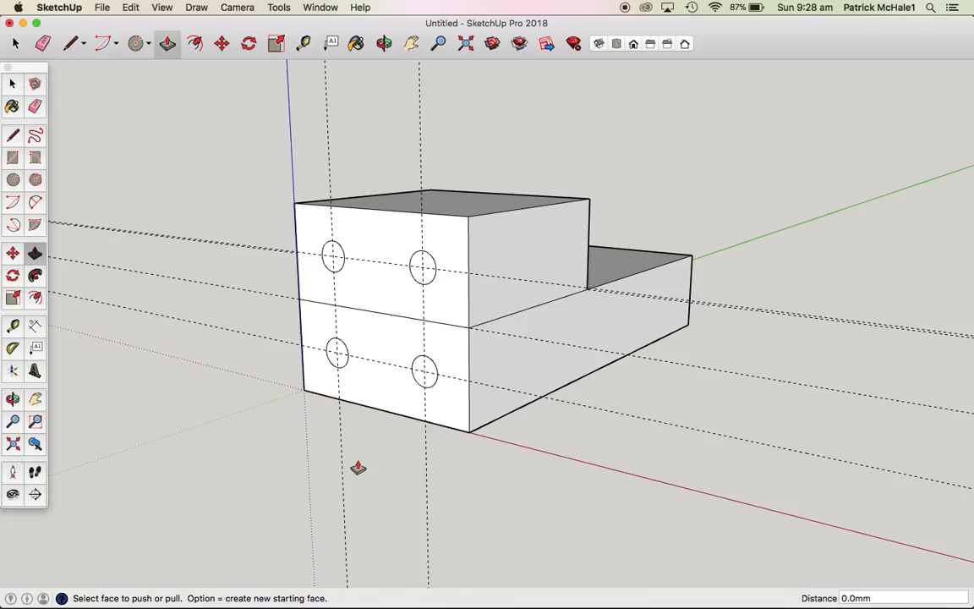
left_click(428, 375)
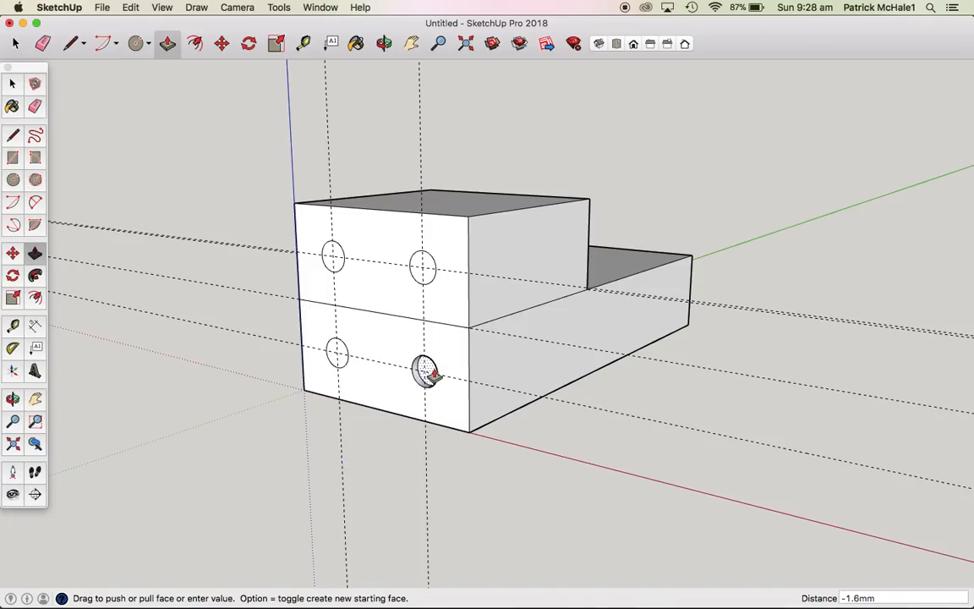
type("2")
key("Return")
left_click(338, 353)
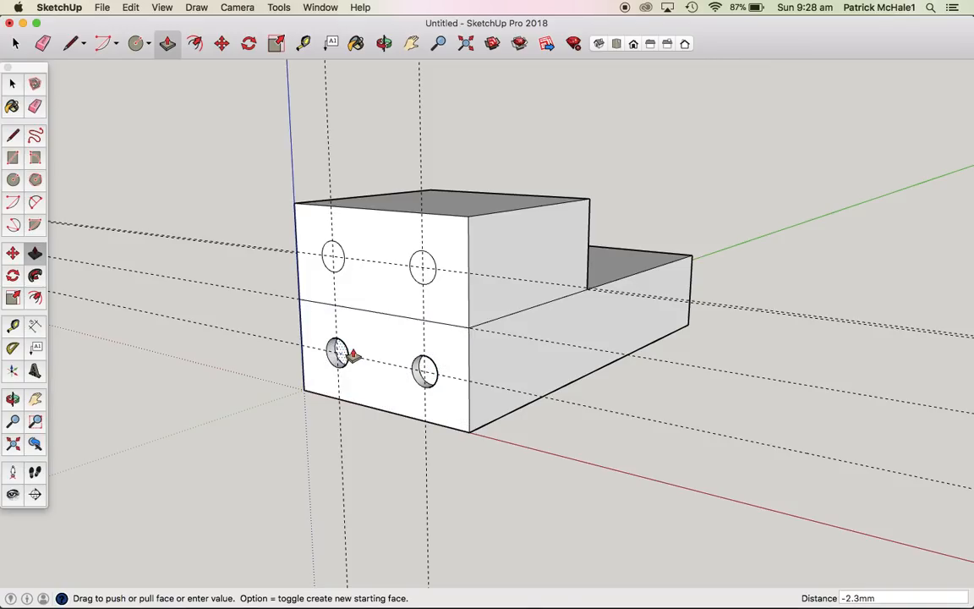
type("2")
key("Return")
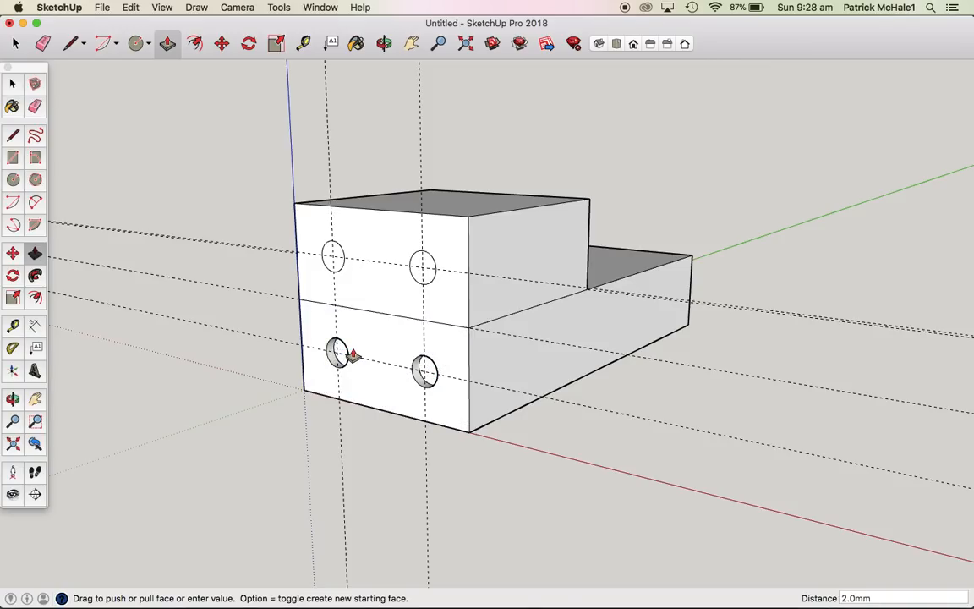
Step: Push/Pull the two upper circles on the front face 2 mm inward
left_click(335, 269)
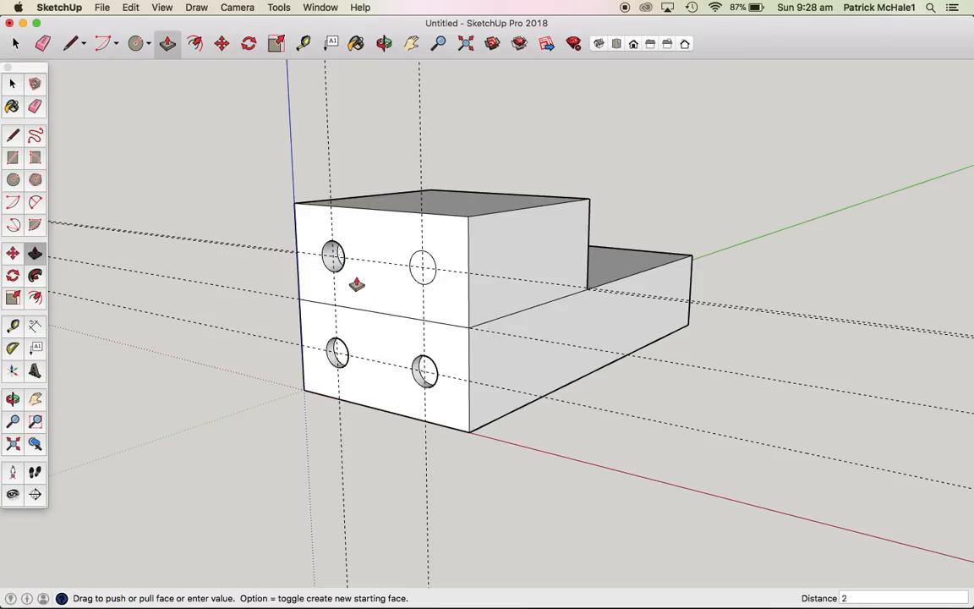
type("2")
key("Return")
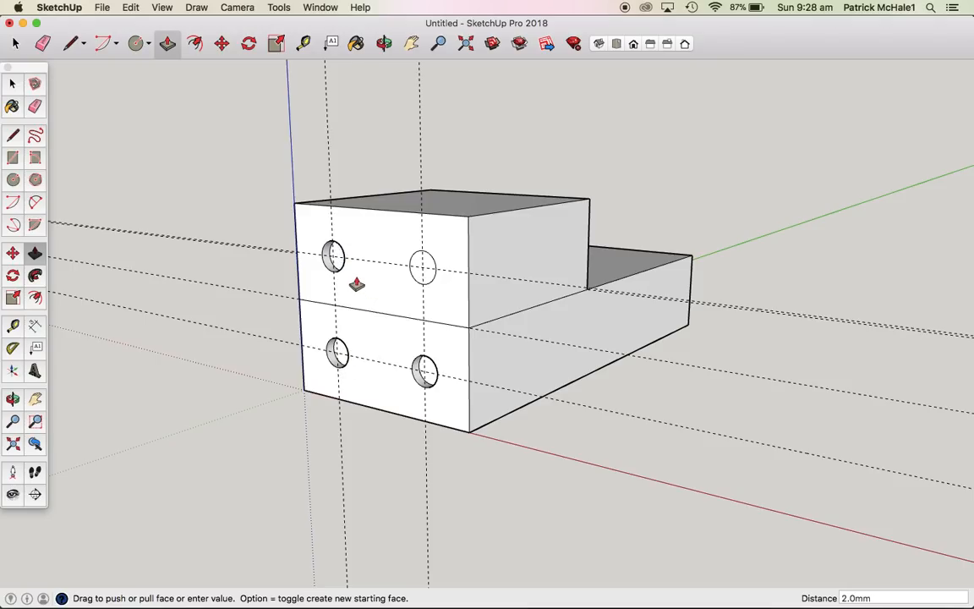
left_click(427, 279)
type("2")
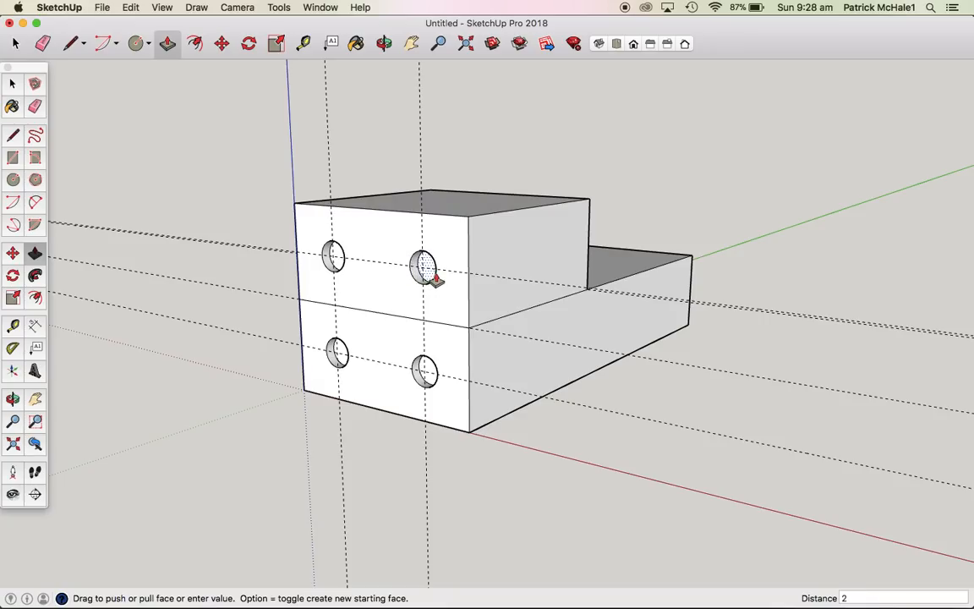
key("Return")
Step: Delete all guides and erase the horizontal line across the front face
key("l")
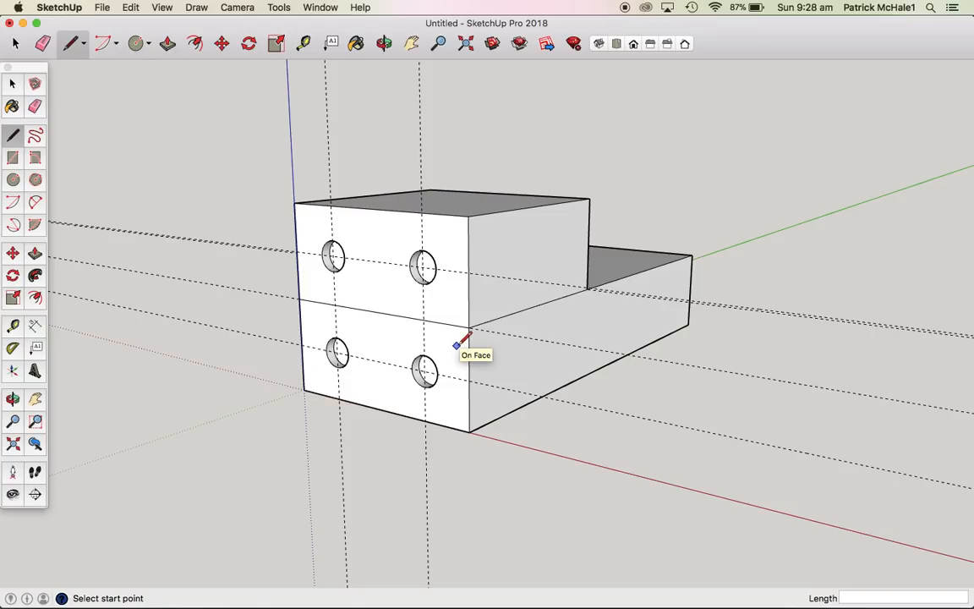
key("t")
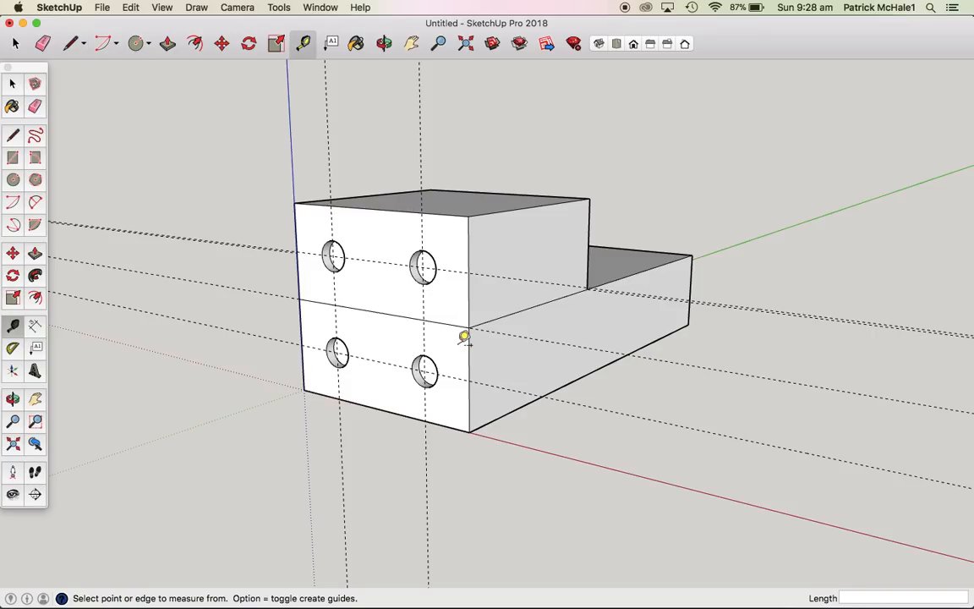
left_click(133, 8)
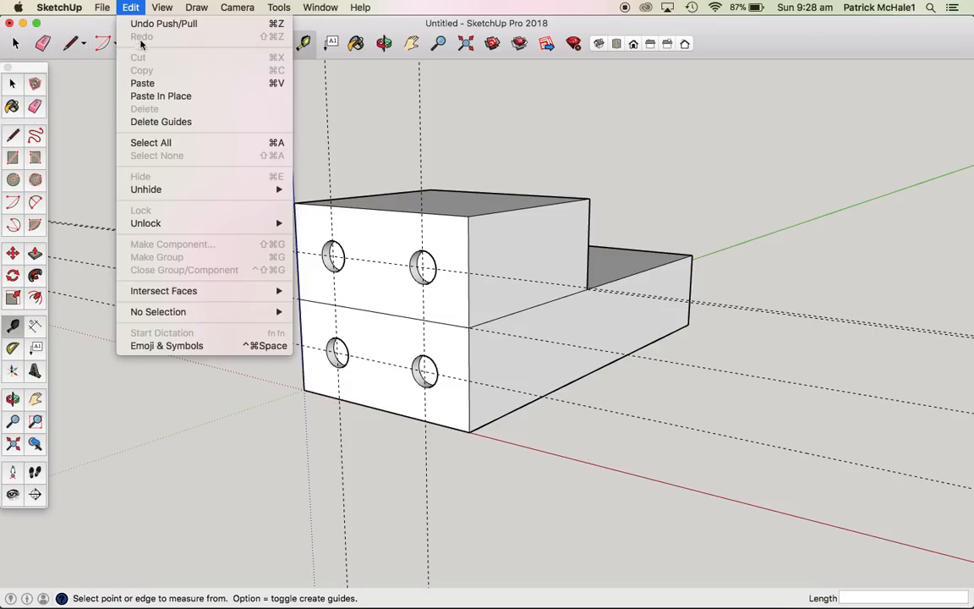
left_click(162, 122)
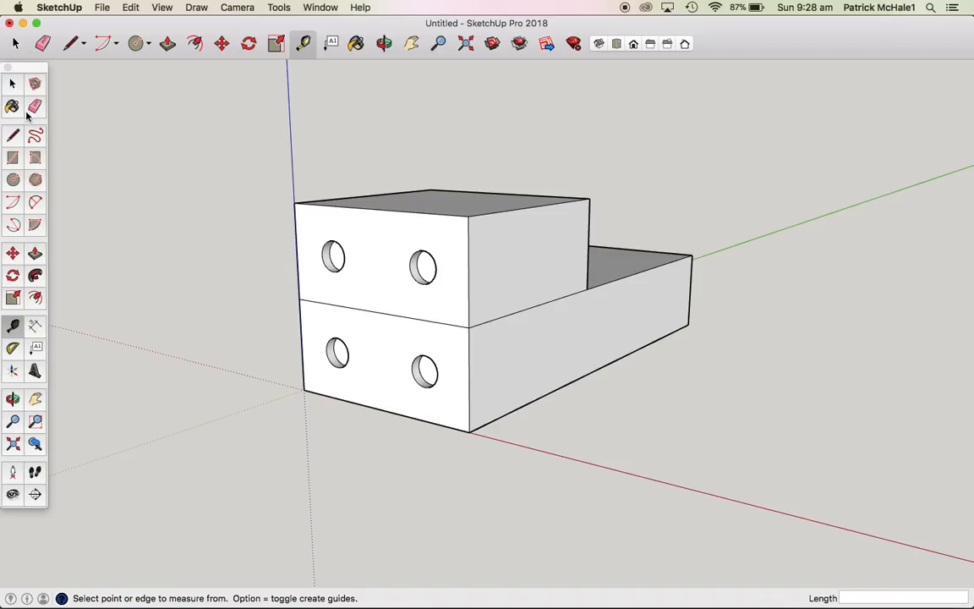
left_click(35, 106)
left_click(403, 315)
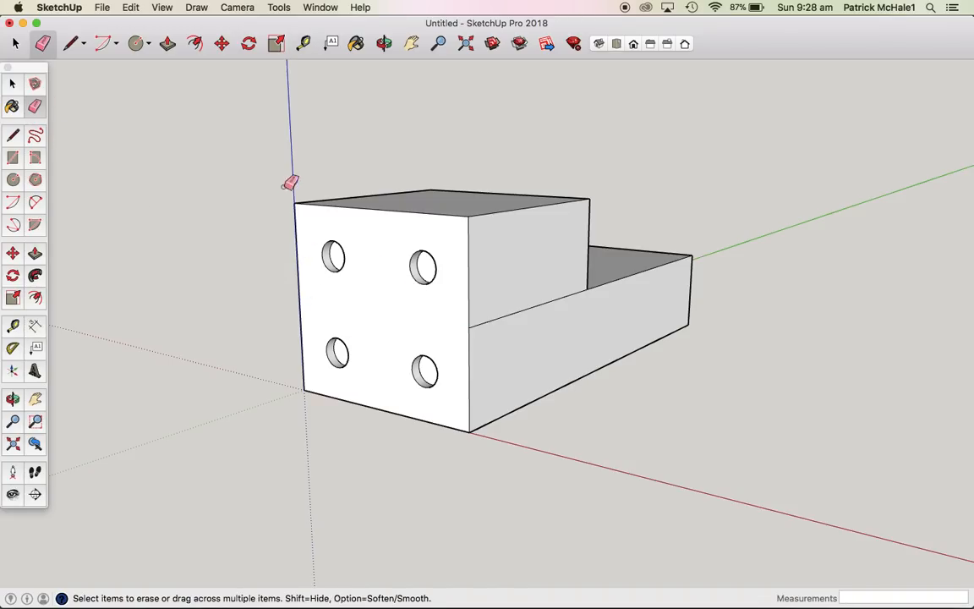
Step: Place a vertical guide down the middle of the front face and switch to the Front view
key("t")
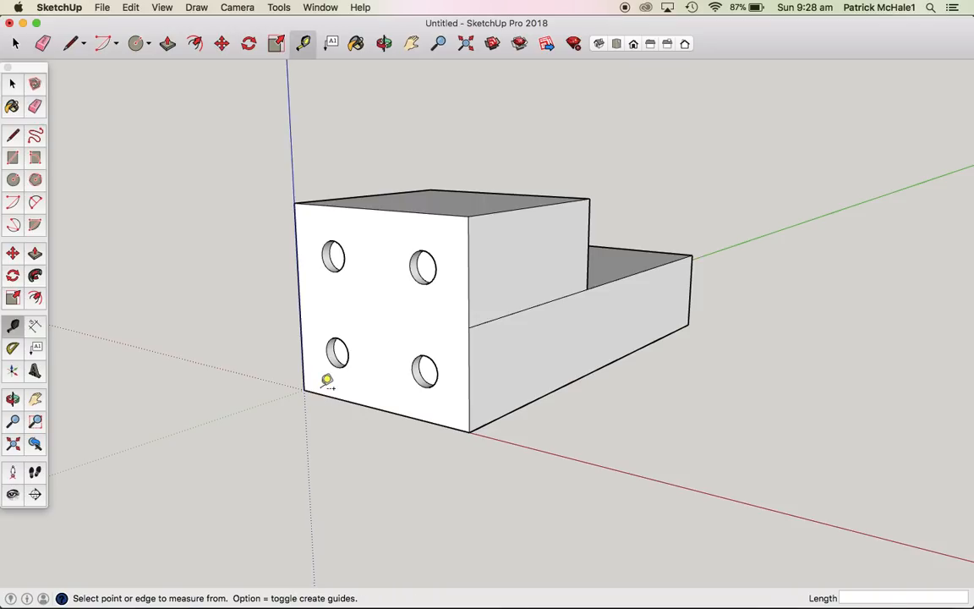
left_click(298, 286)
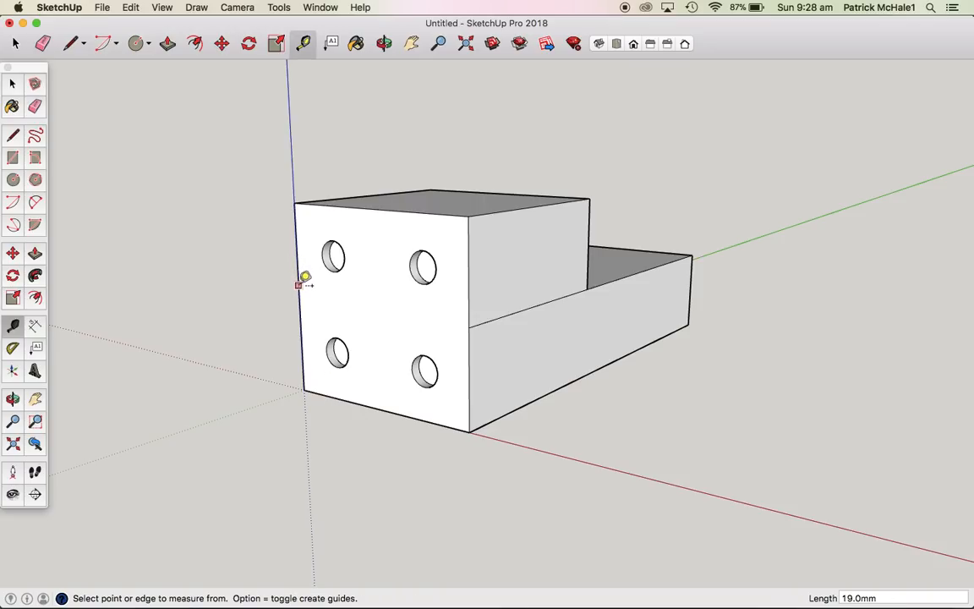
left_click(385, 202)
left_click(633, 45)
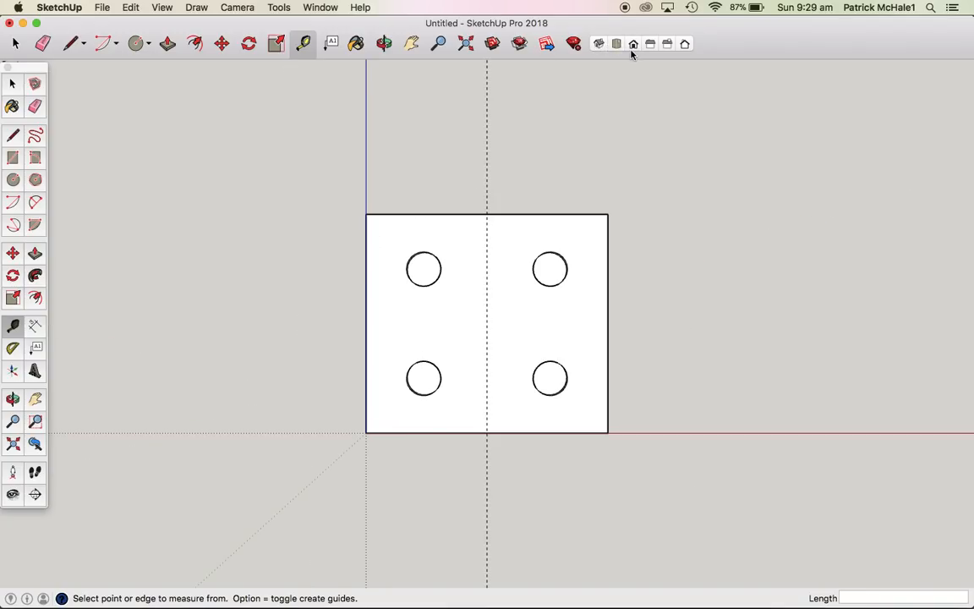
Step: Place vertical guides 1 mm to either side of the centre guide on the front face
left_click(488, 267)
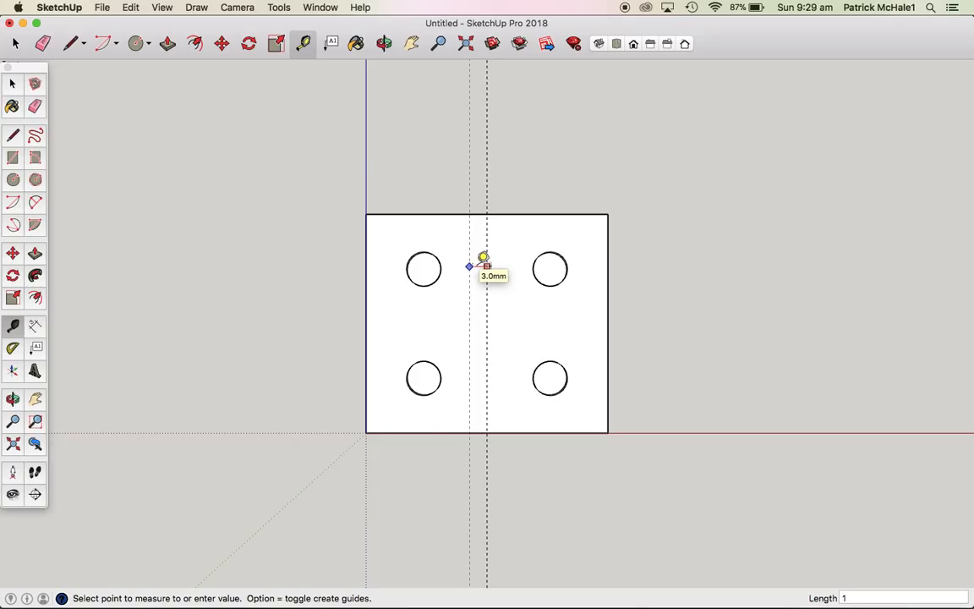
type("1")
key("Return")
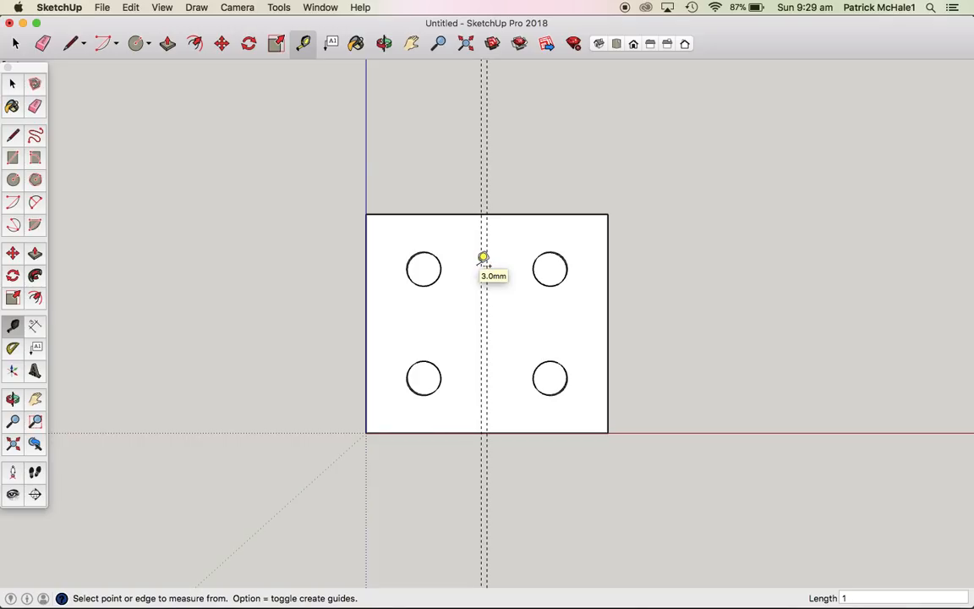
left_click(487, 251)
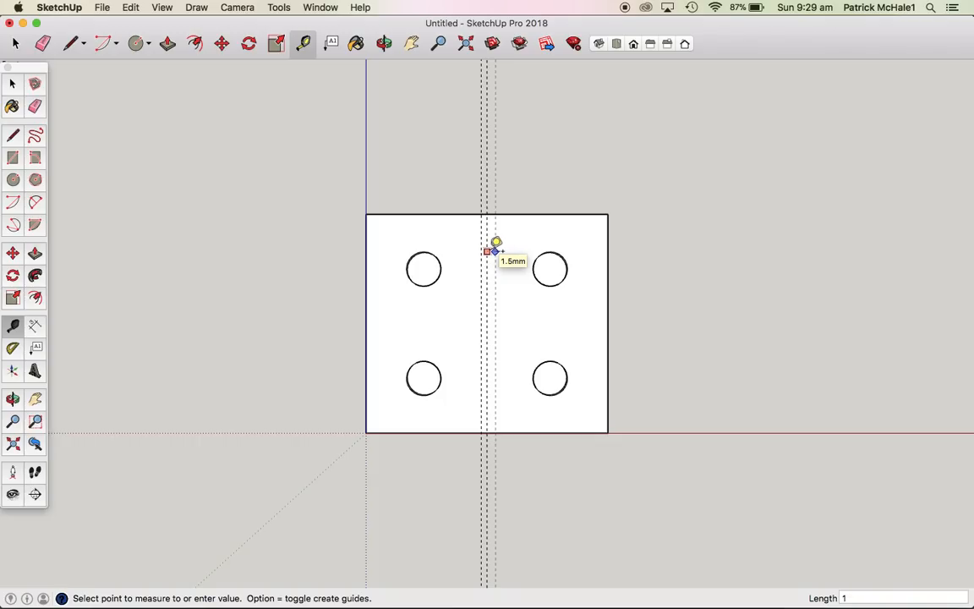
key("Return")
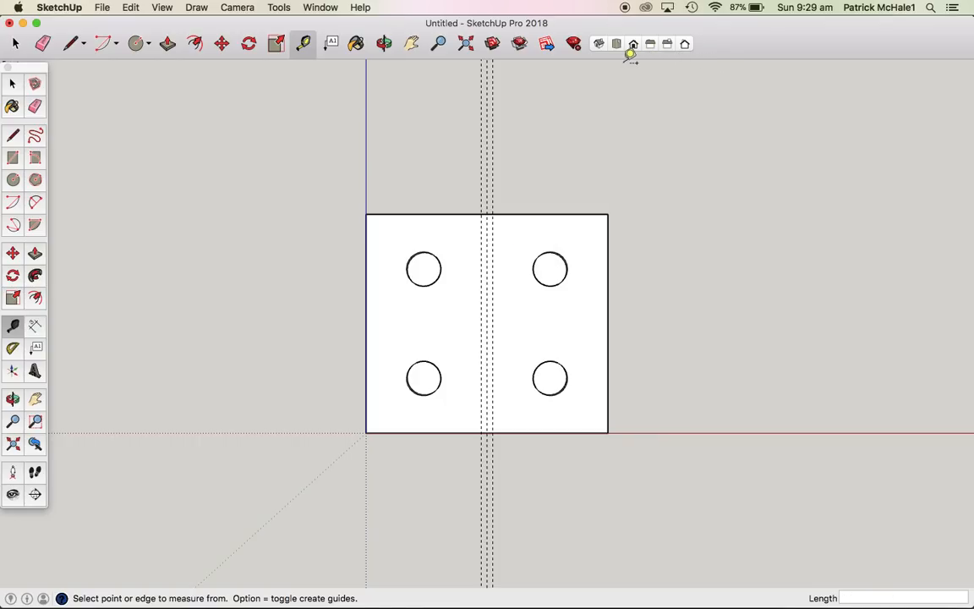
Step: Push/Pull the top face of the raised block up by 19 mm
key("o")
left_click_drag(647, 154, 401, 279)
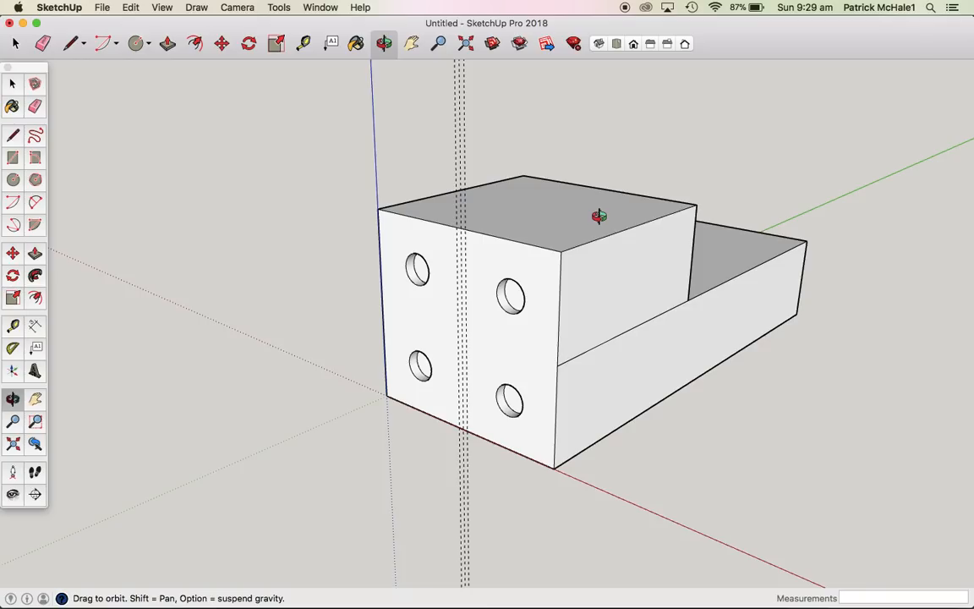
key("p")
left_click(540, 226)
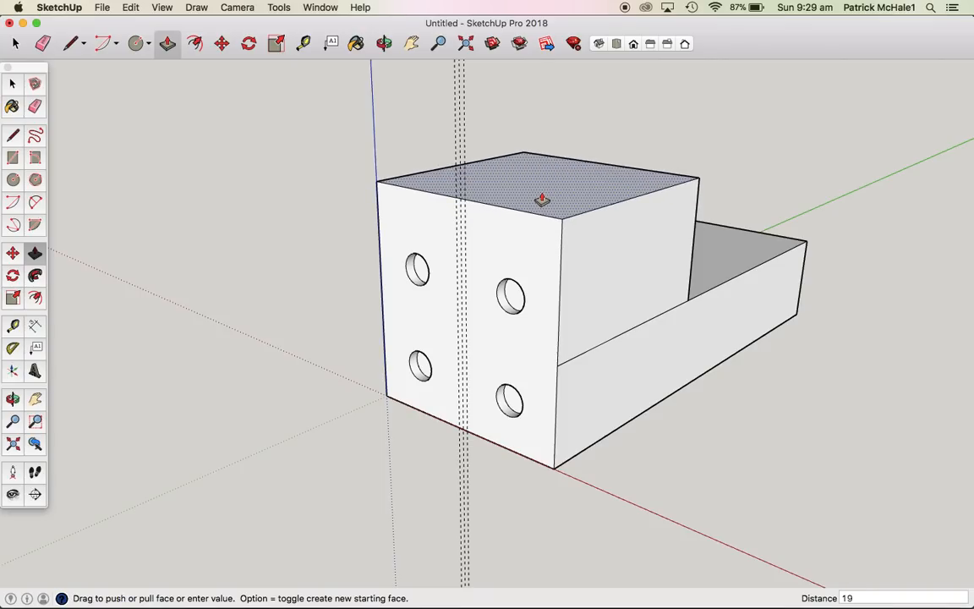
type("19")
key("Return")
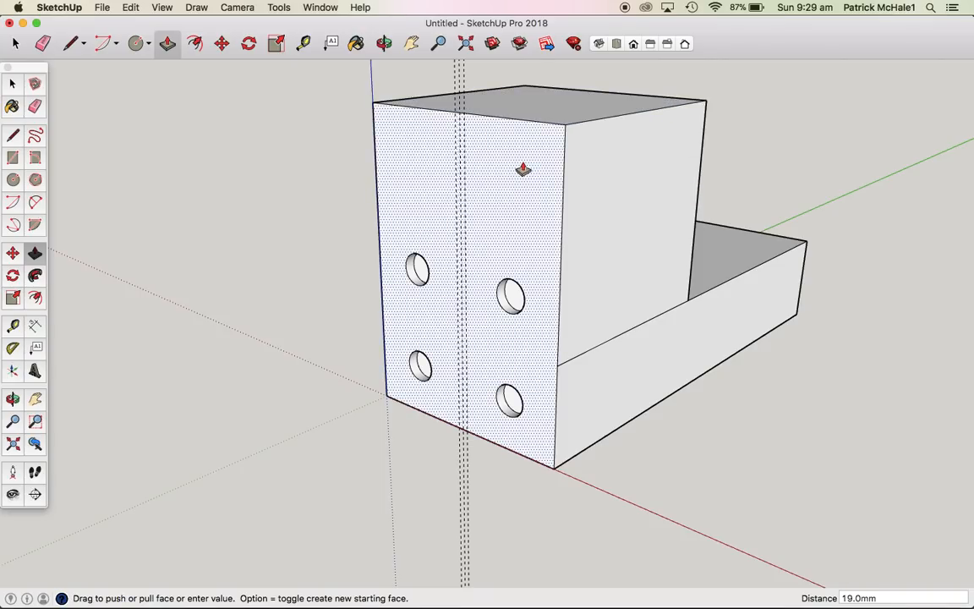
Step: Place a horizontal guide on the front face above the upper recesses and draw a line along it from edge to edge
key("t")
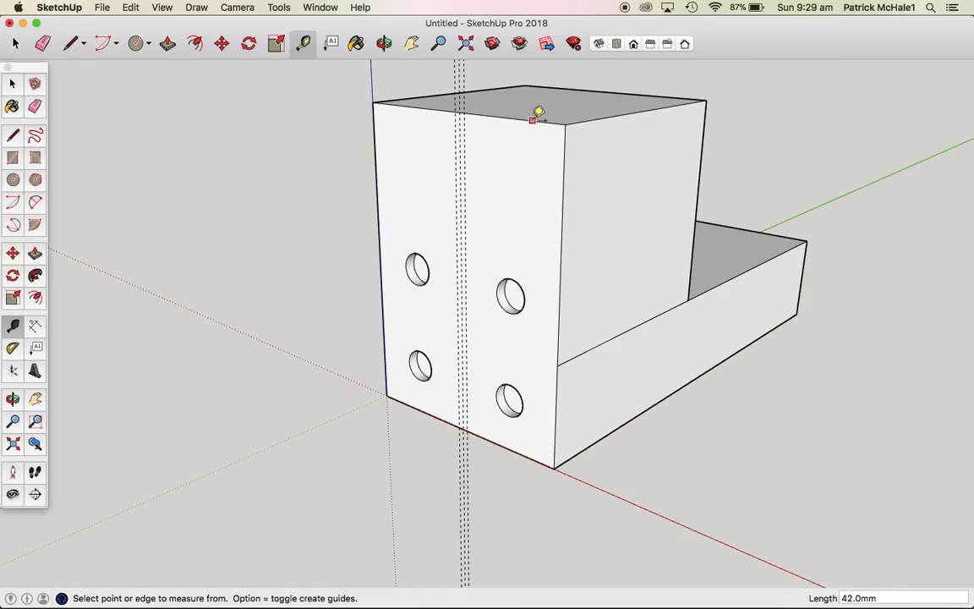
left_click(533, 118)
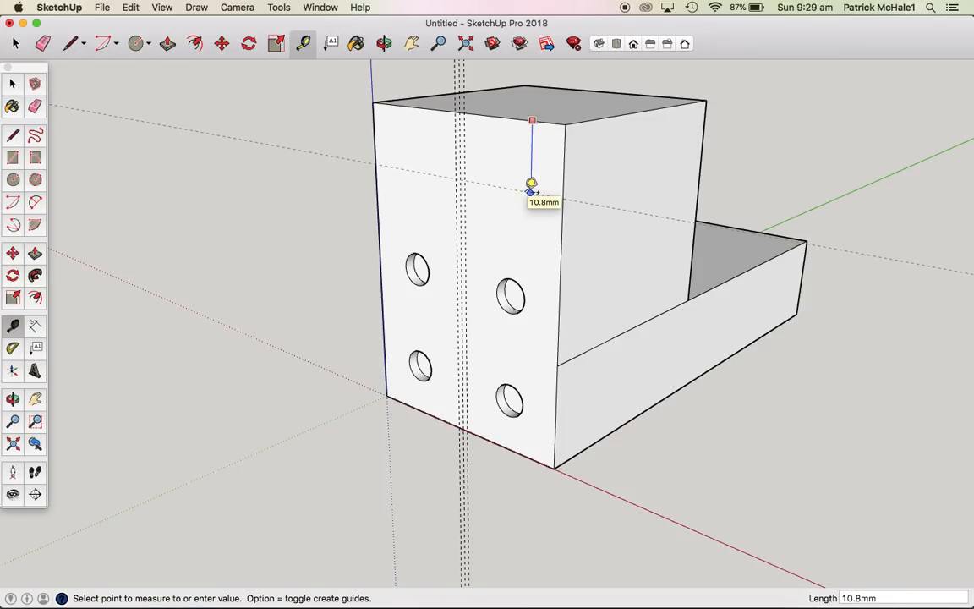
left_click(531, 184)
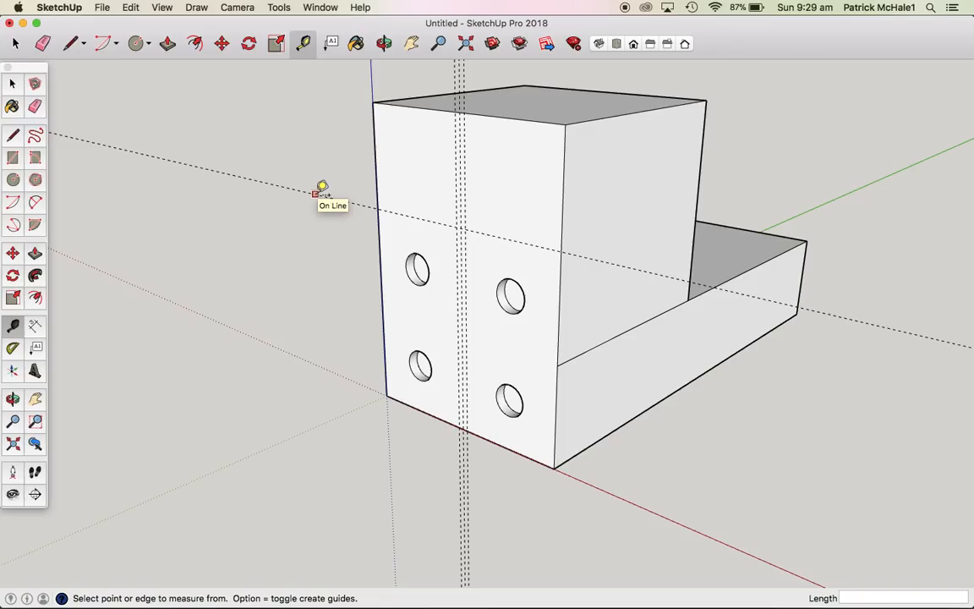
key("l")
left_click(377, 205)
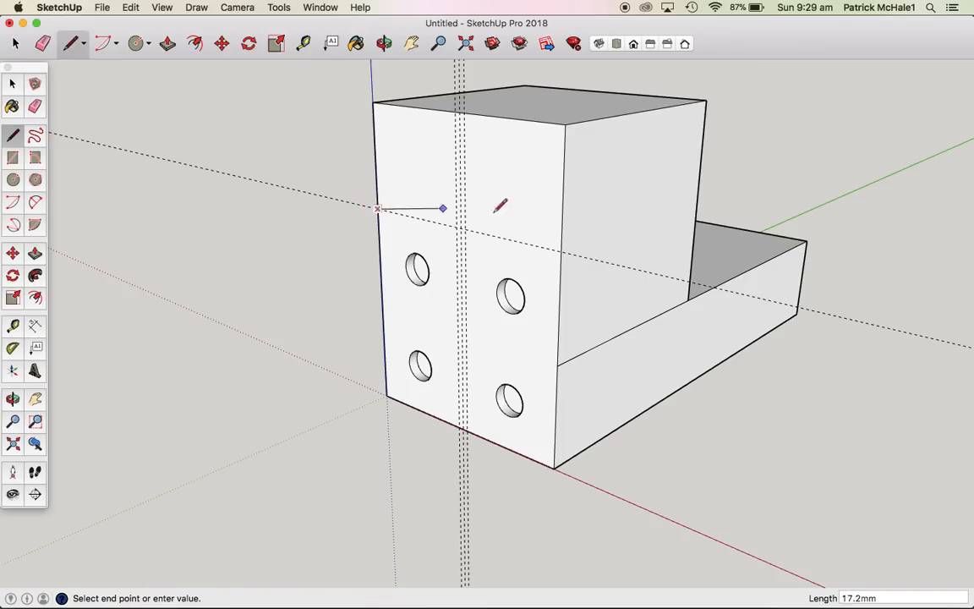
left_click(561, 251)
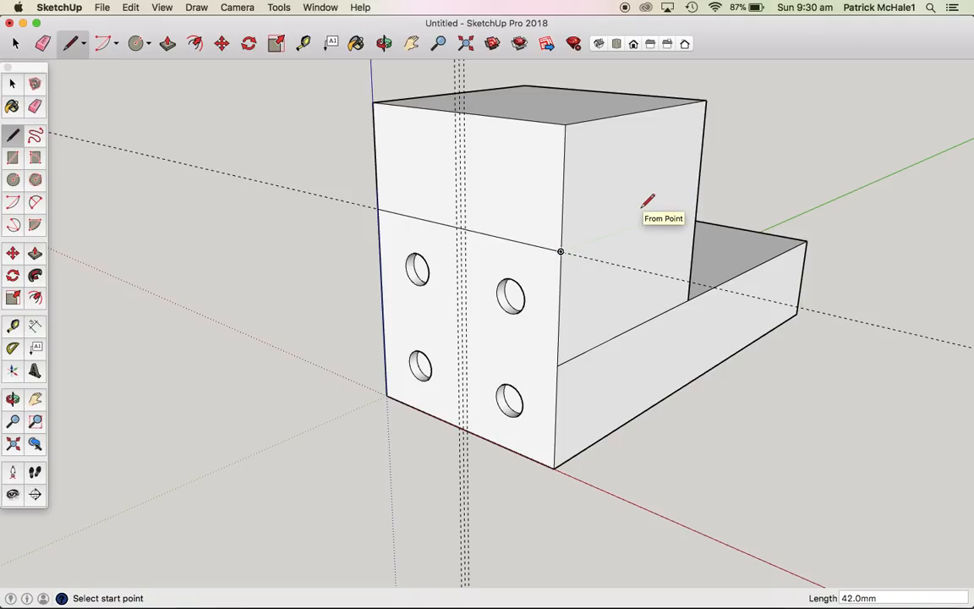
Step: Place a horizontal guide 19 mm below the top edge of the raised block's rear face
key("o")
left_click_drag(640, 209, 59, 189)
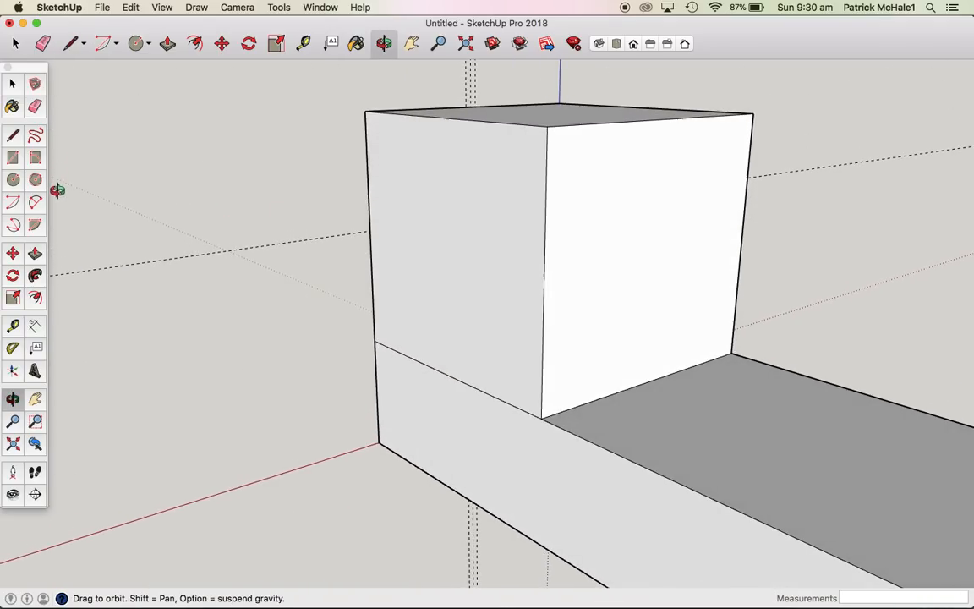
key("l")
key("t")
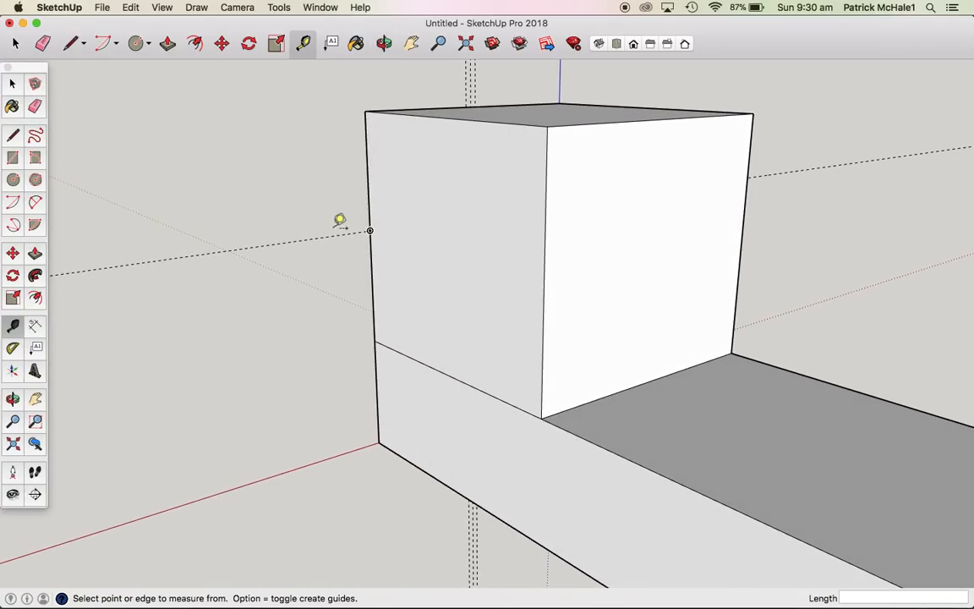
left_click(590, 124)
type("19")
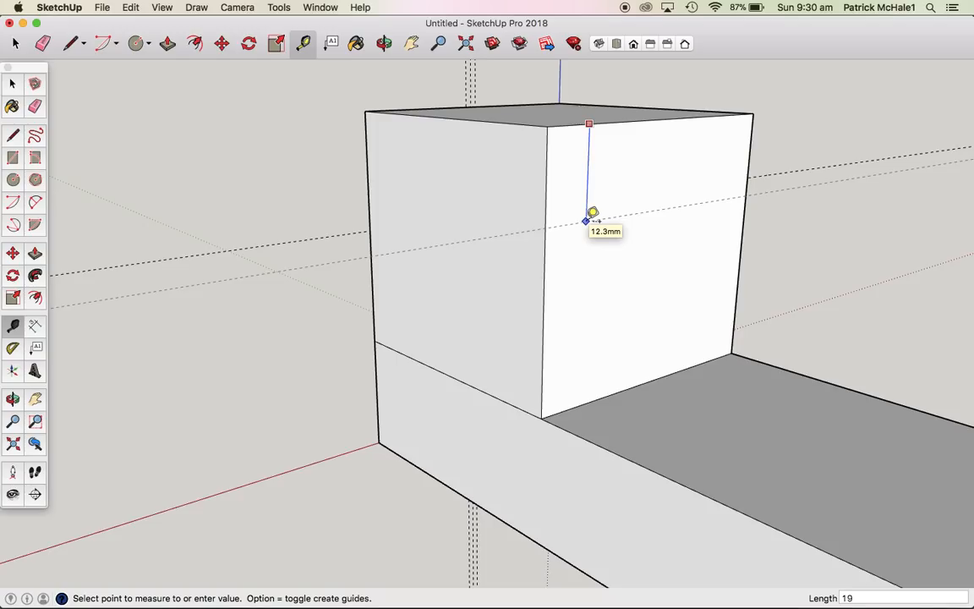
key("Return")
Step: Draw lines across the adjoining side face, between the front and rear guide heights, and across the rear face along its guide
key("l")
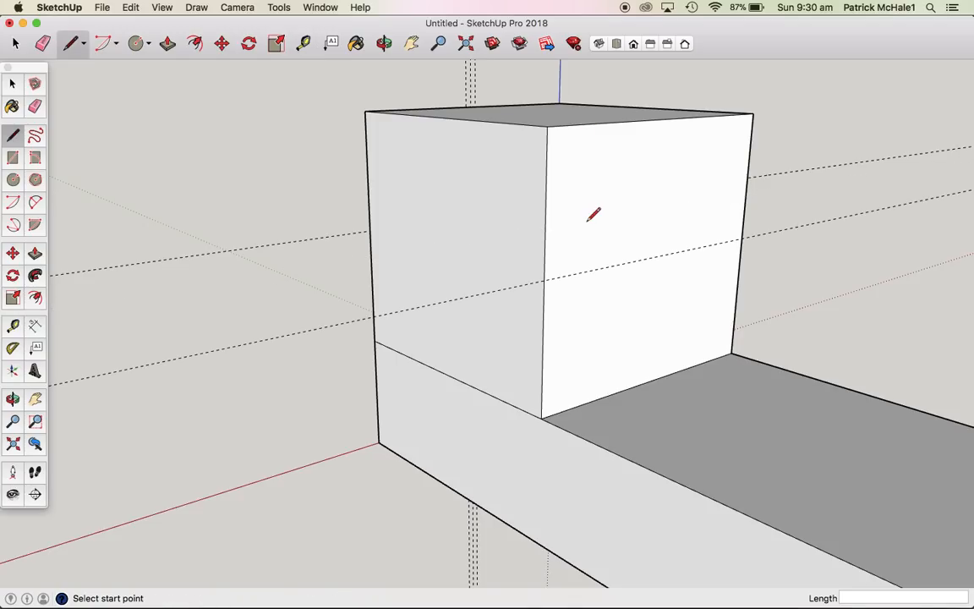
left_click(544, 279)
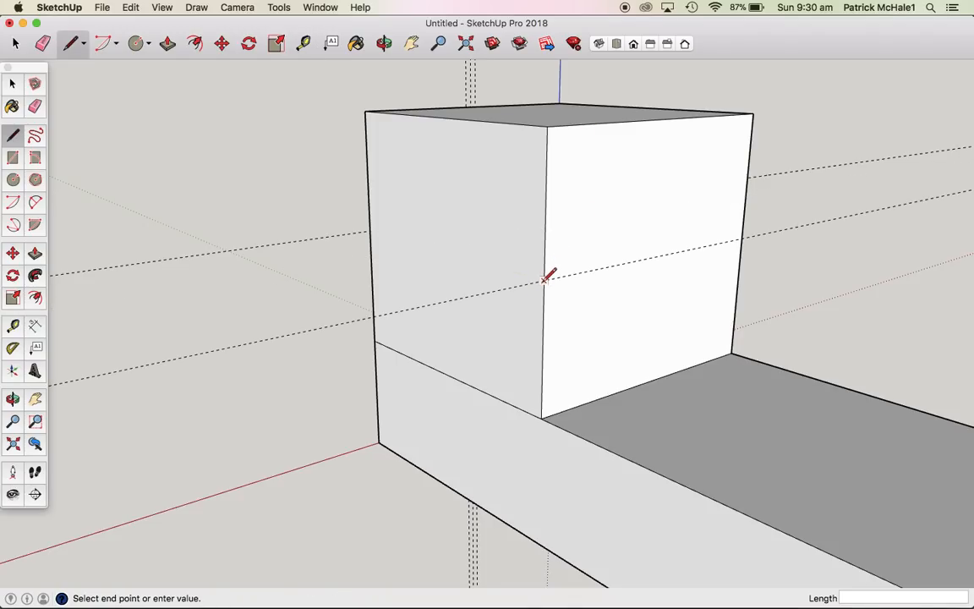
left_click(370, 231)
left_click(544, 280)
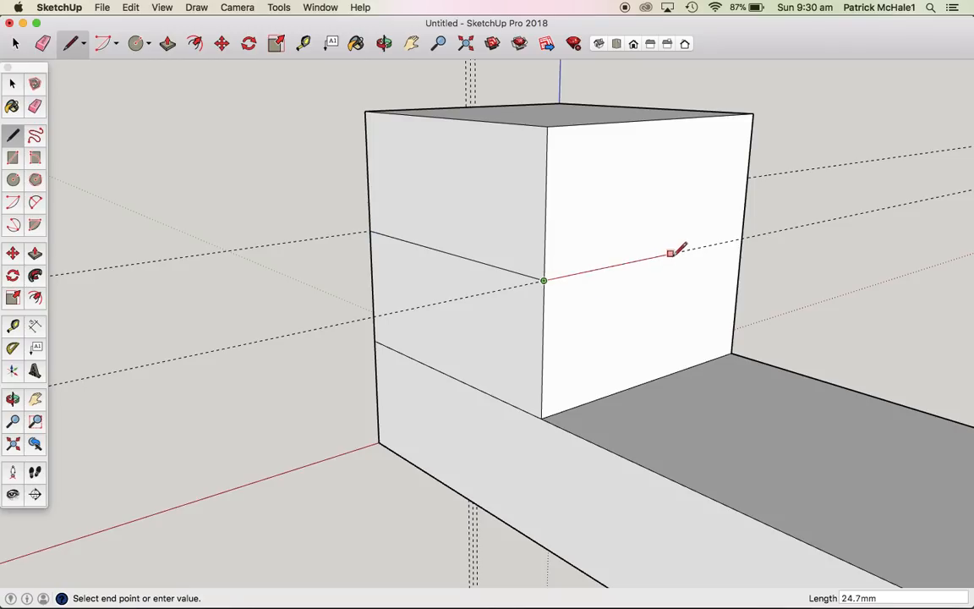
left_click(741, 237)
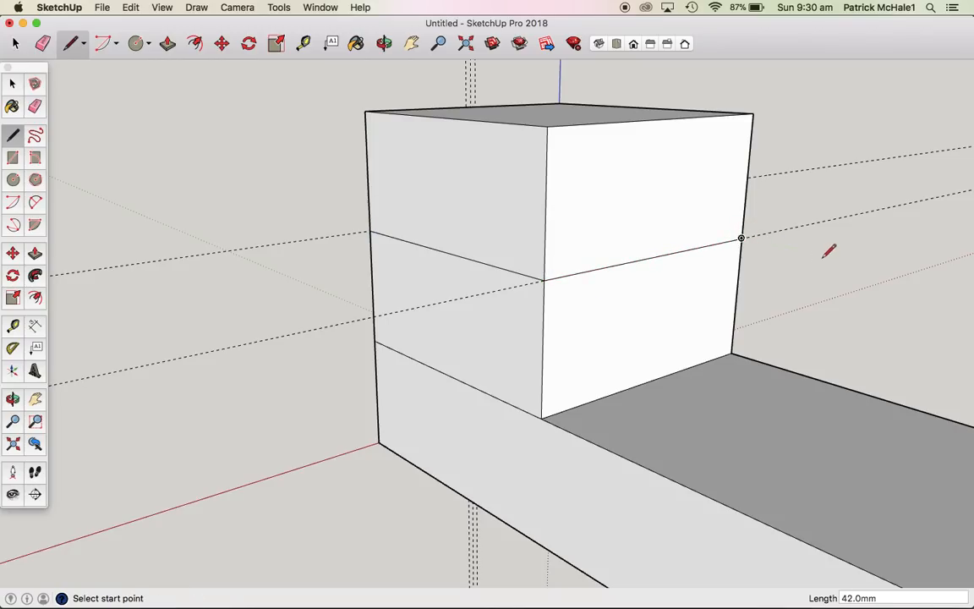
Step: Draw a line across the raised block's other side face, joining the ends of the rear and front lines
key("o")
mouse_move(831, 259)
left_mouse_down()
mouse_move(736, 229)
mouse_move(355, 374)
mouse_move(267, 313)
left_mouse_up()
key("l")
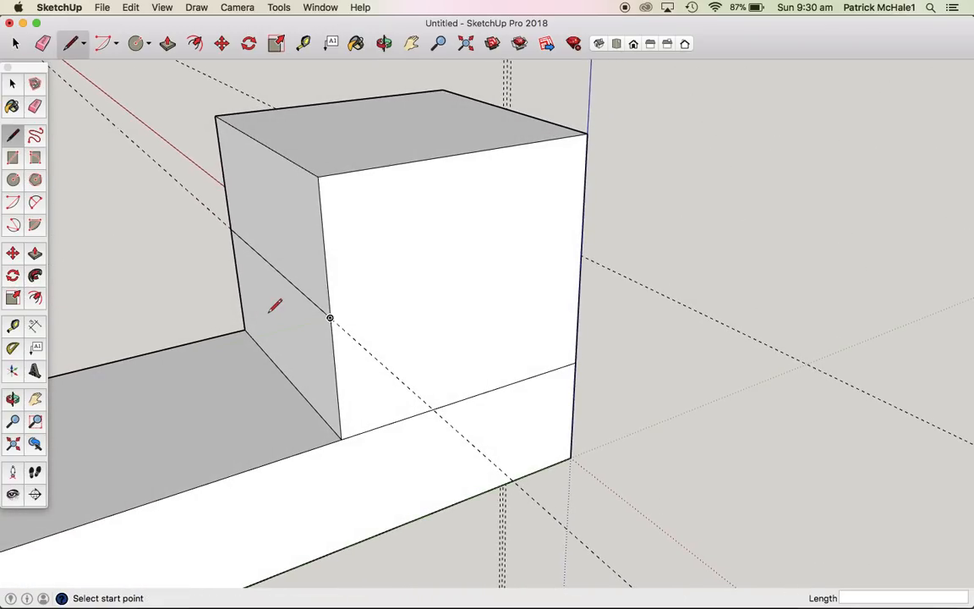
left_click(330, 318)
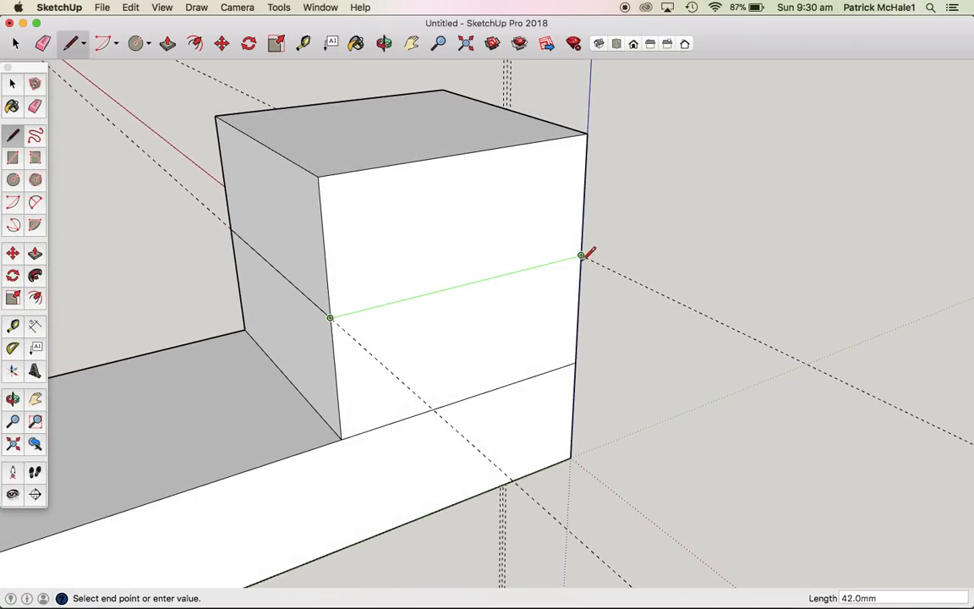
left_click(582, 255)
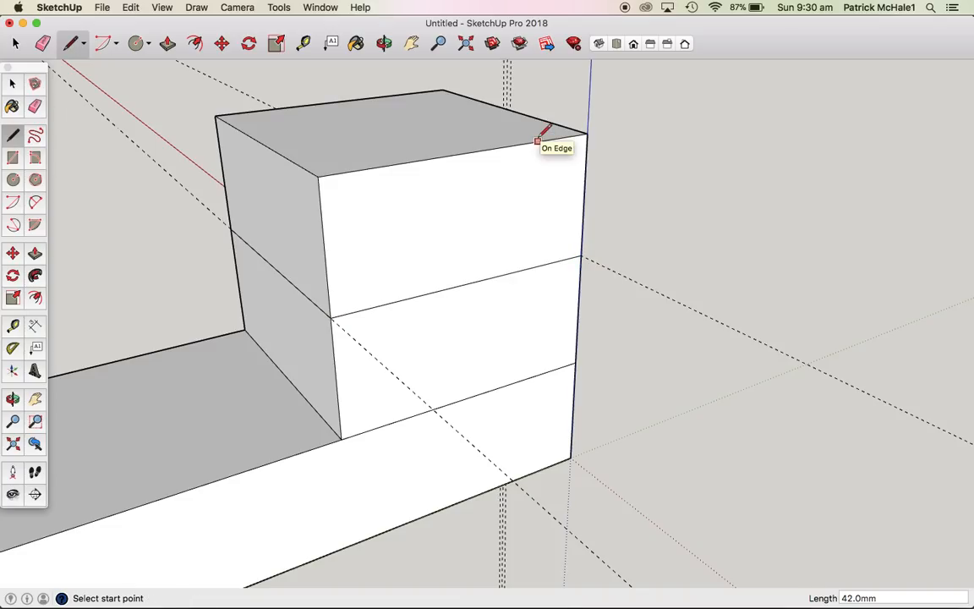
Step: Place a guide on the top face 10 mm behind its front edge and draw a sloping side-face line from it to the front line
key("t")
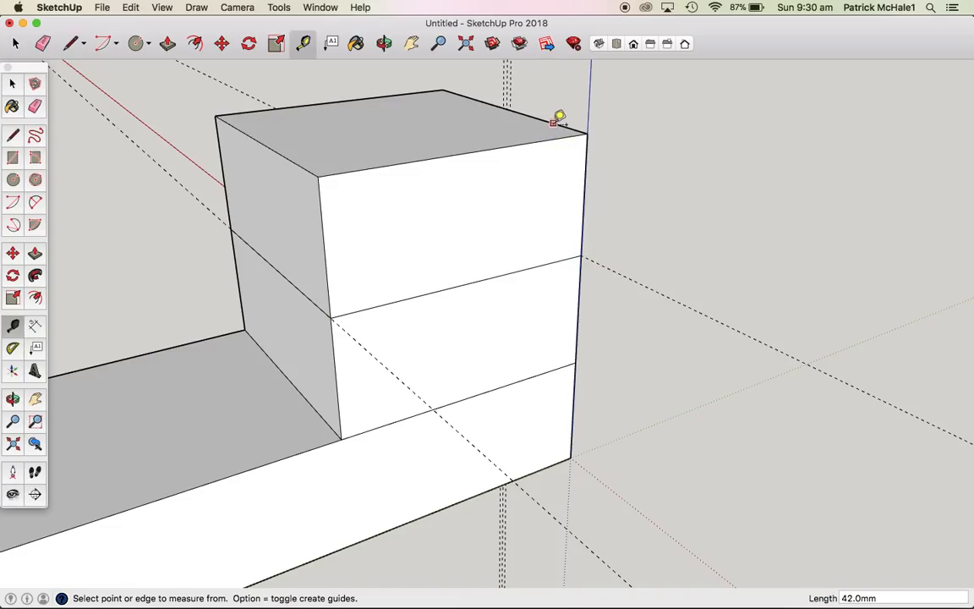
left_click(554, 124)
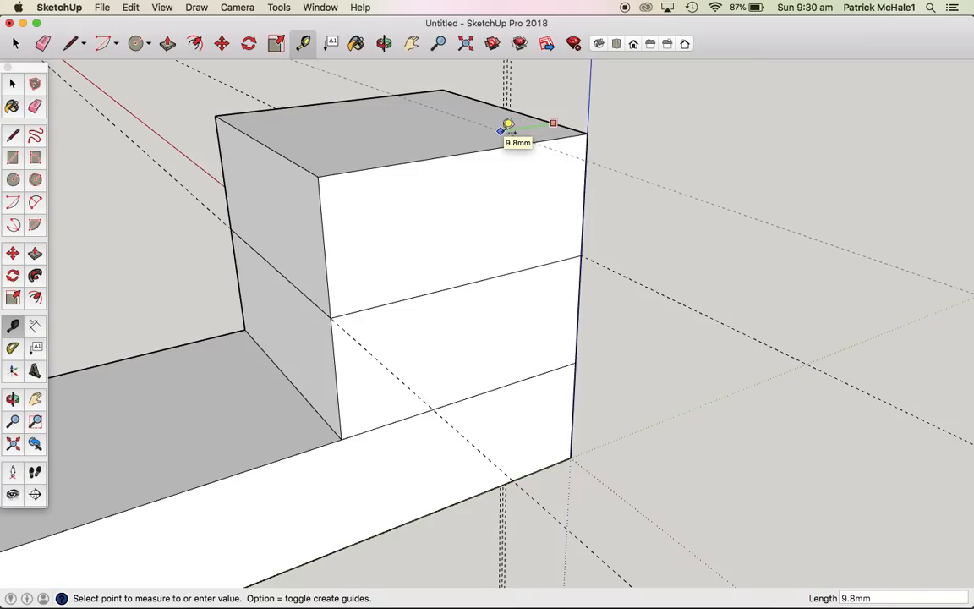
type("10")
key("Return")
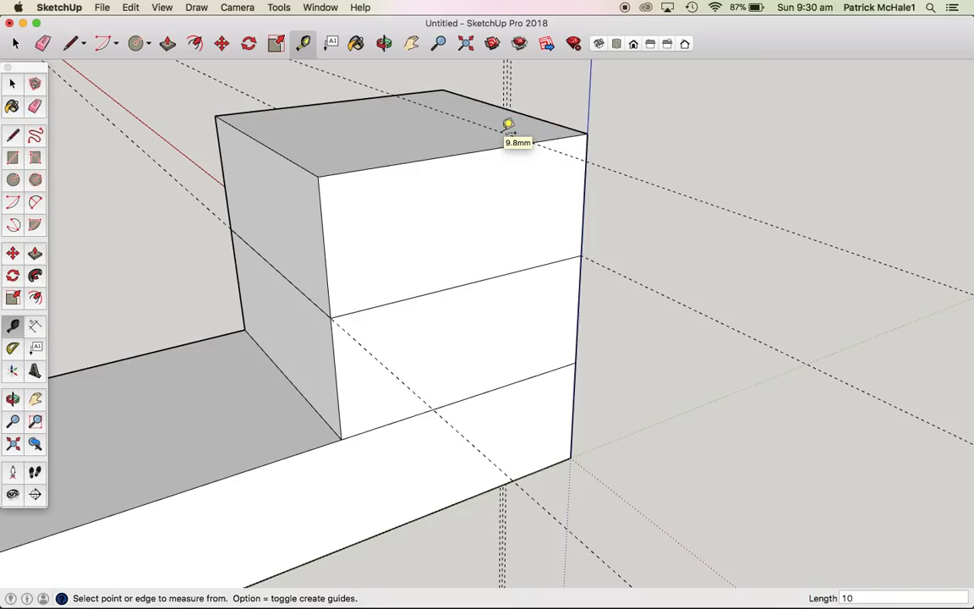
key("l")
left_click(531, 143)
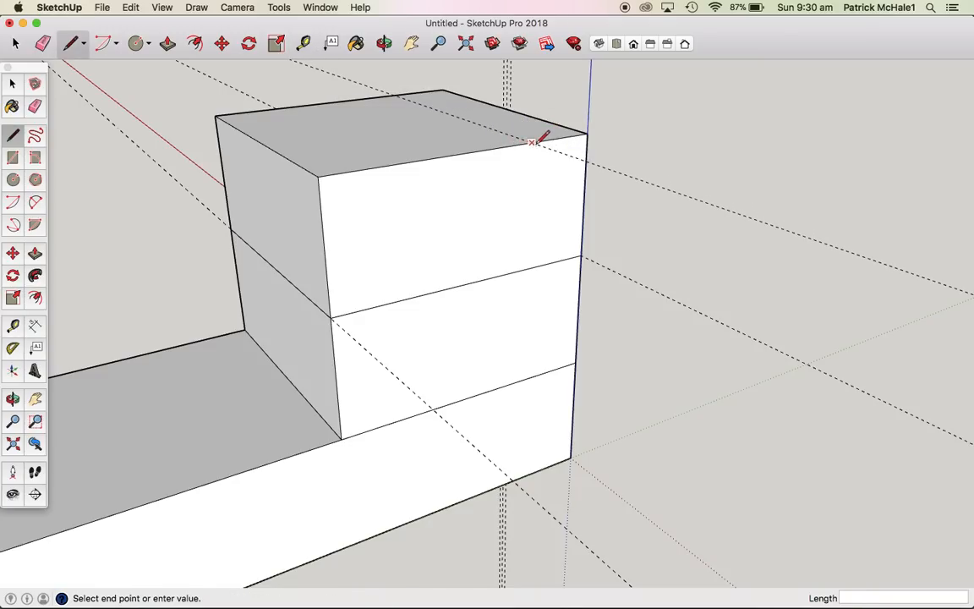
left_click(581, 255)
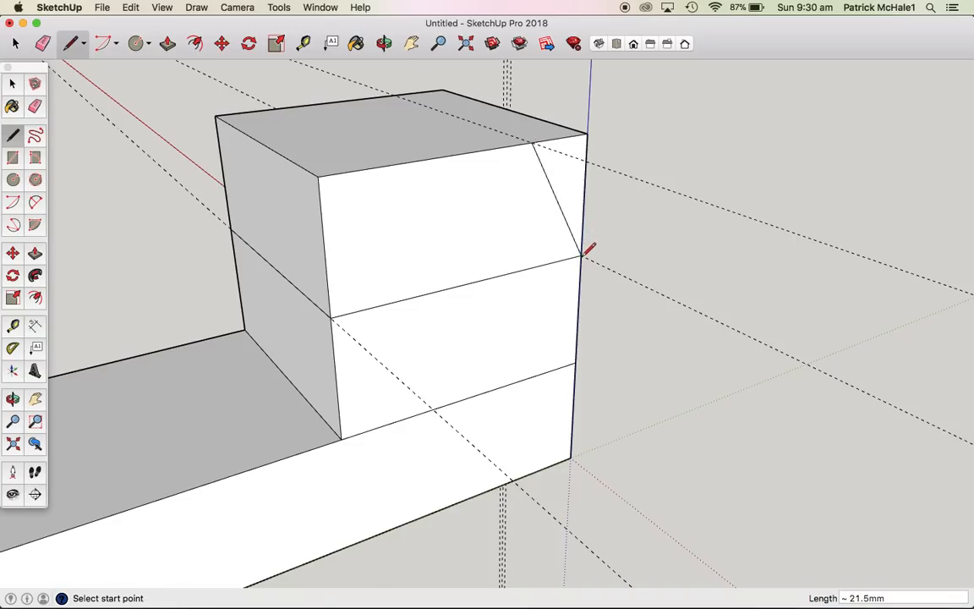
Step: Push/Pull the triangular side-face corner 42 mm through the block to cut the sloped front
key("p")
left_click(564, 191)
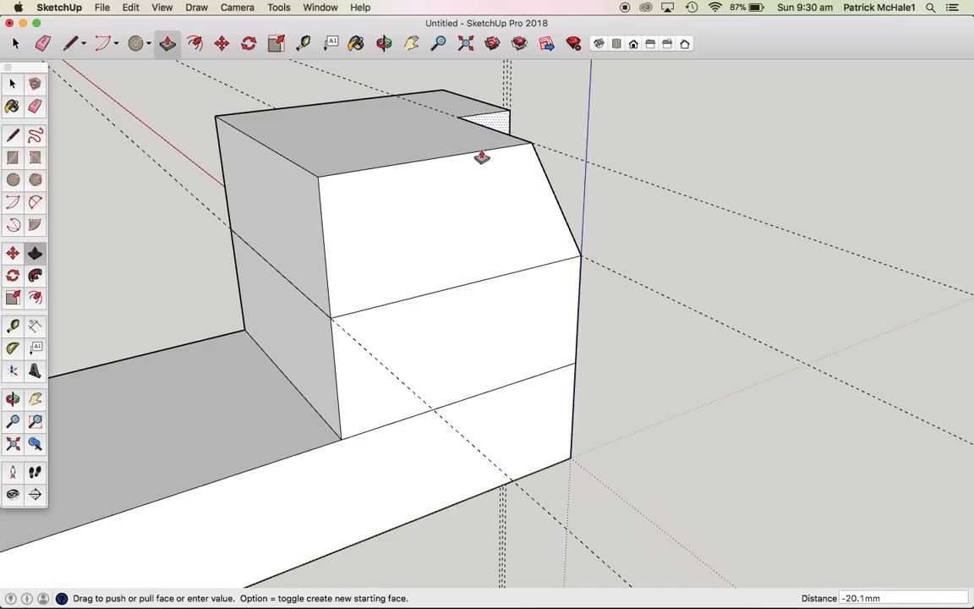
left_click(355, 115)
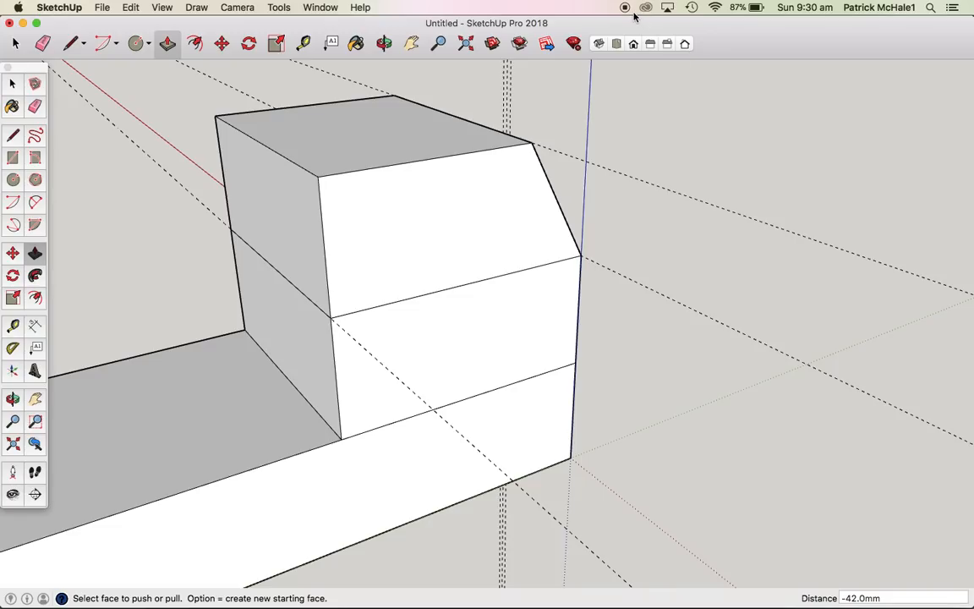
Step: Draw a 2 × 38 mm rectangle between the outer central guides on the front face, from the horizontal line down to the base edge
left_click(634, 44)
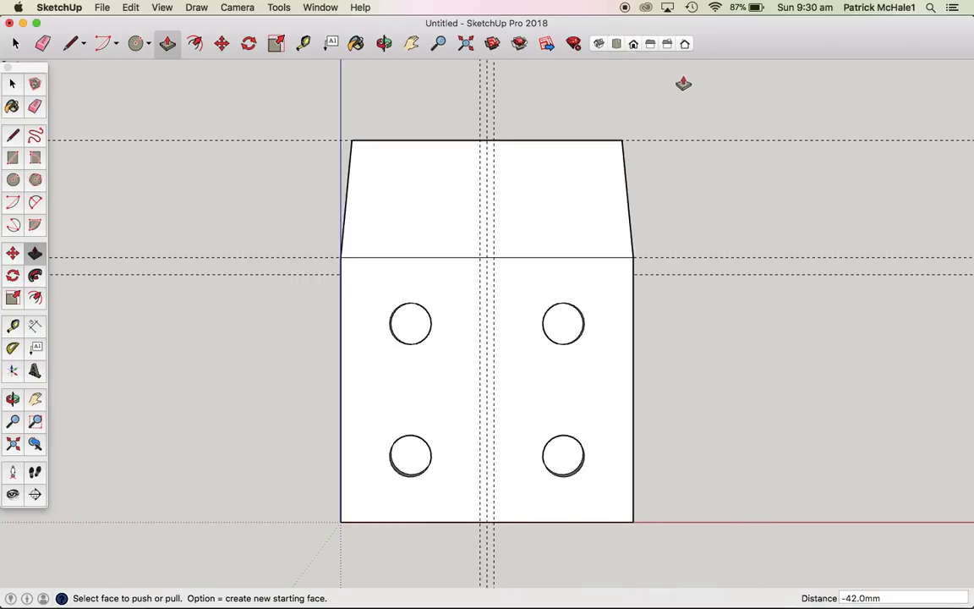
key("o")
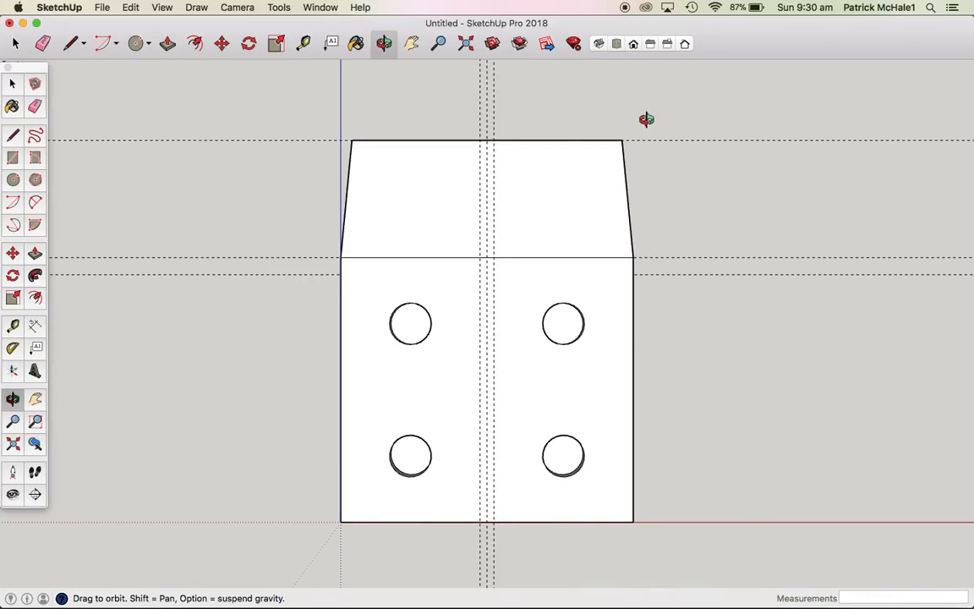
left_click_drag(646, 119, 578, 111)
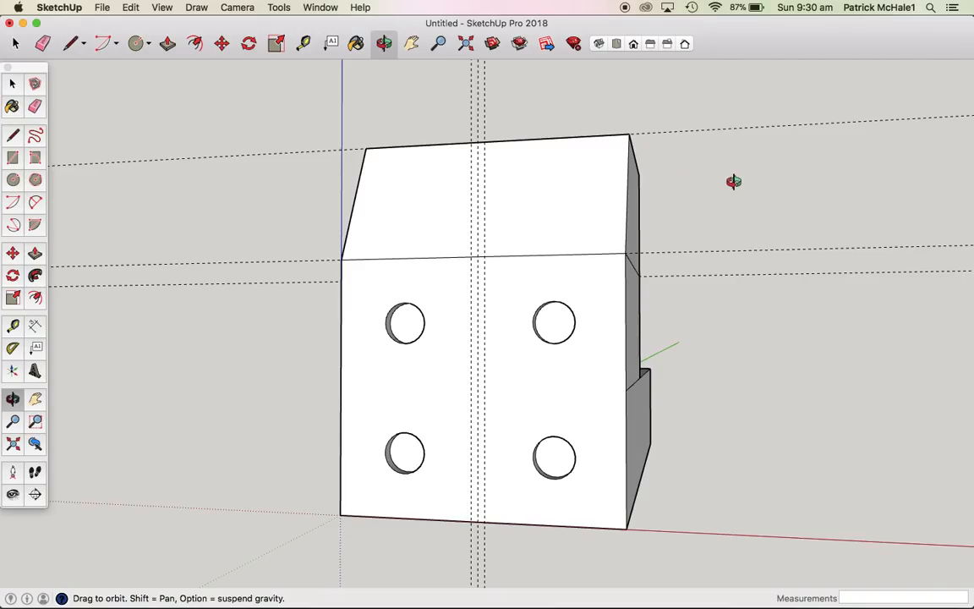
left_click_drag(734, 182, 633, 220)
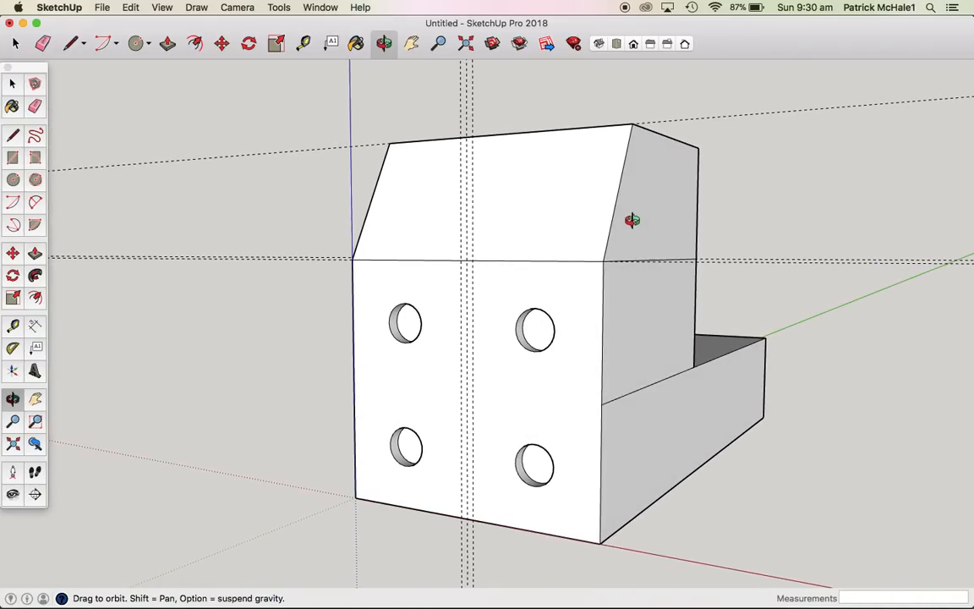
key("r")
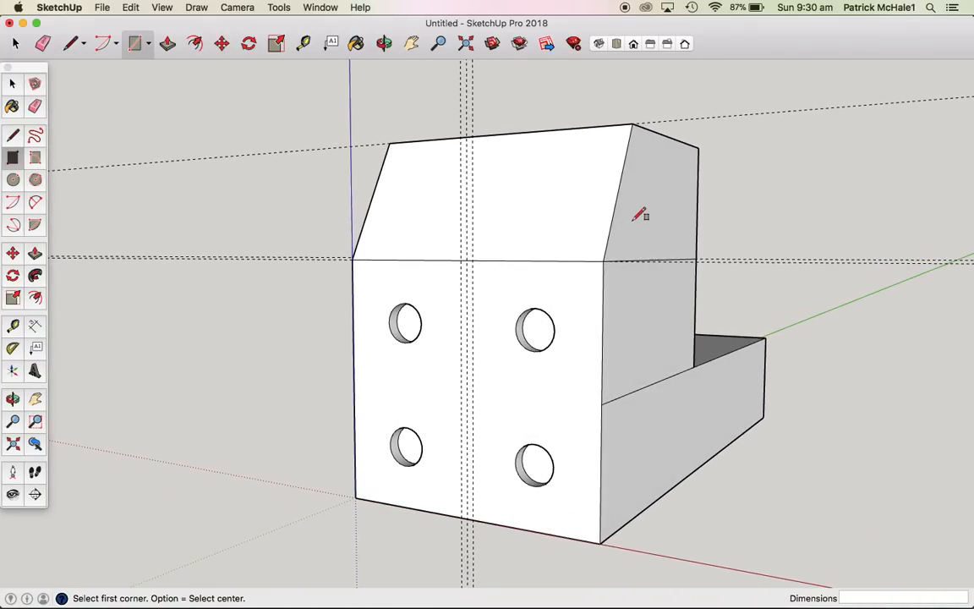
left_click(462, 259)
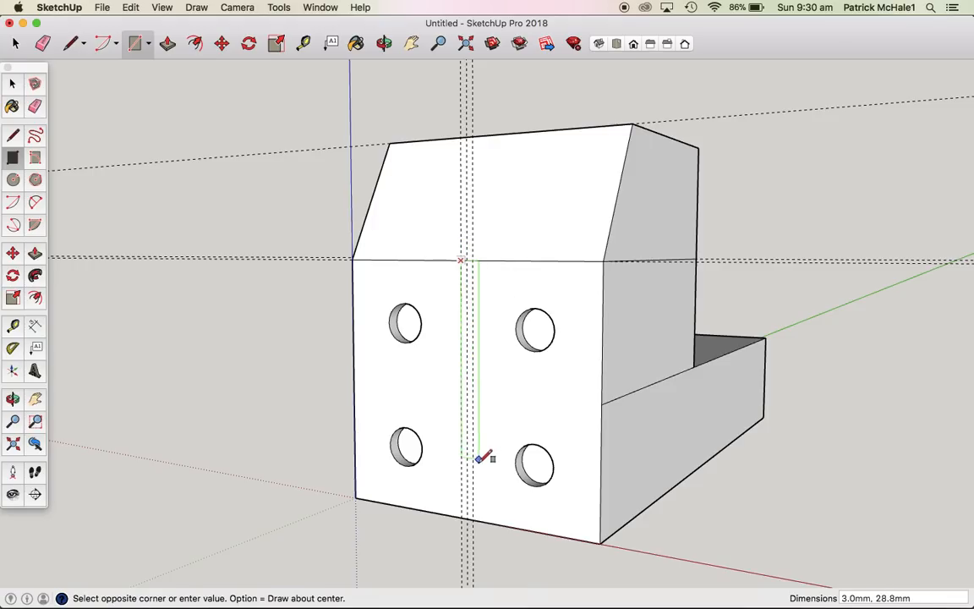
left_click(472, 518)
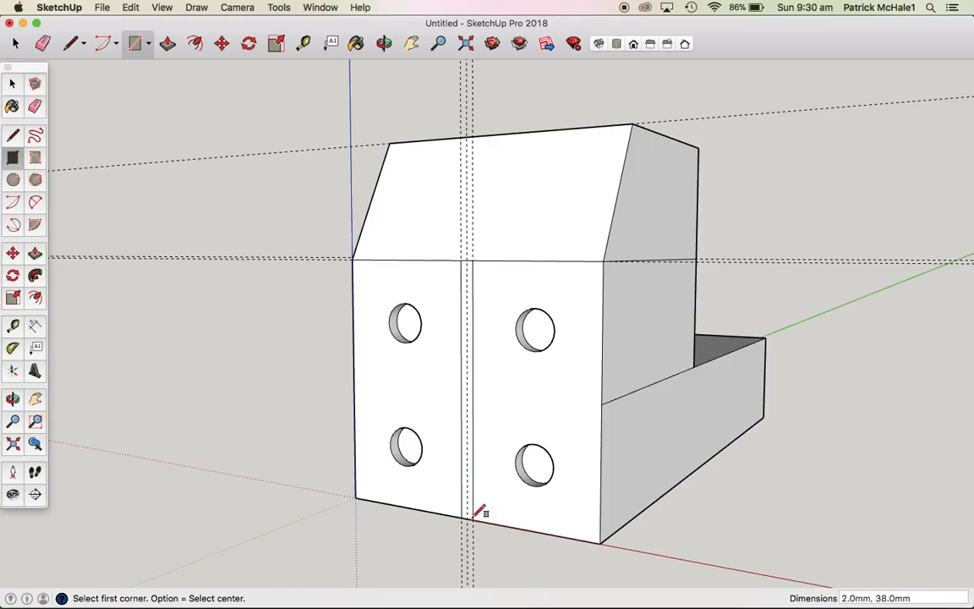
Step: Push/Pull the narrow central rectangle 2 mm into the front face to form a groove
key("p")
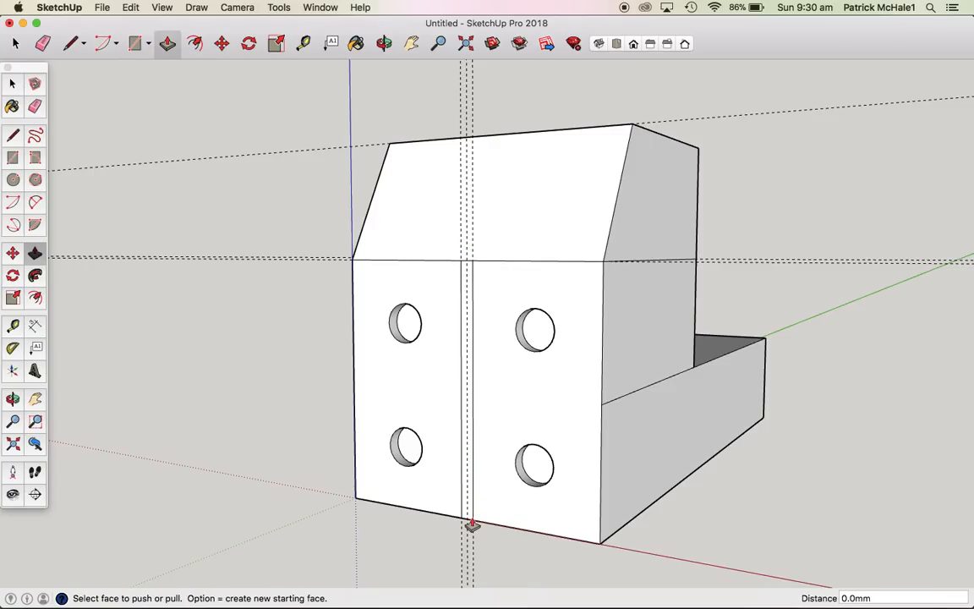
left_click(467, 472)
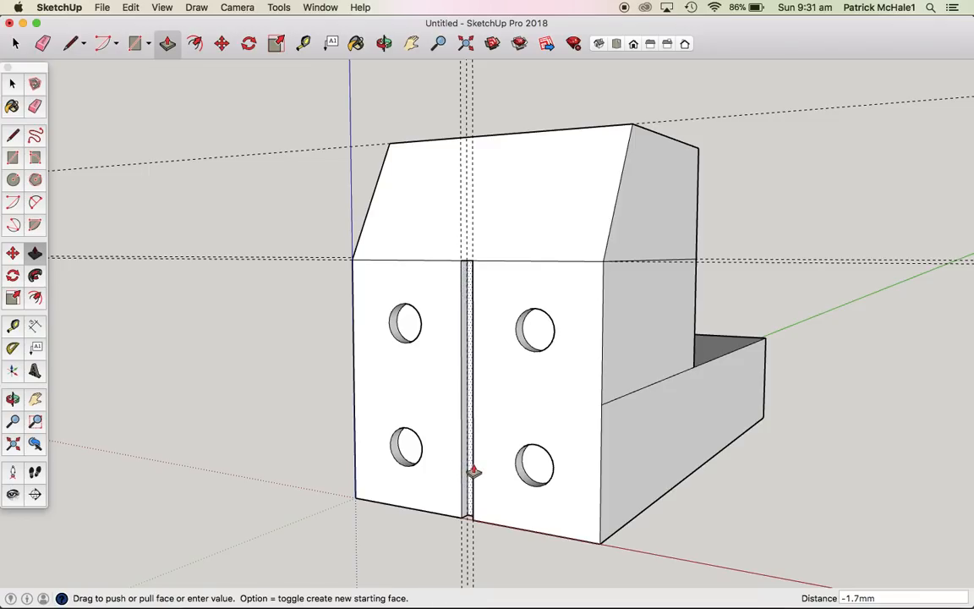
key("Return")
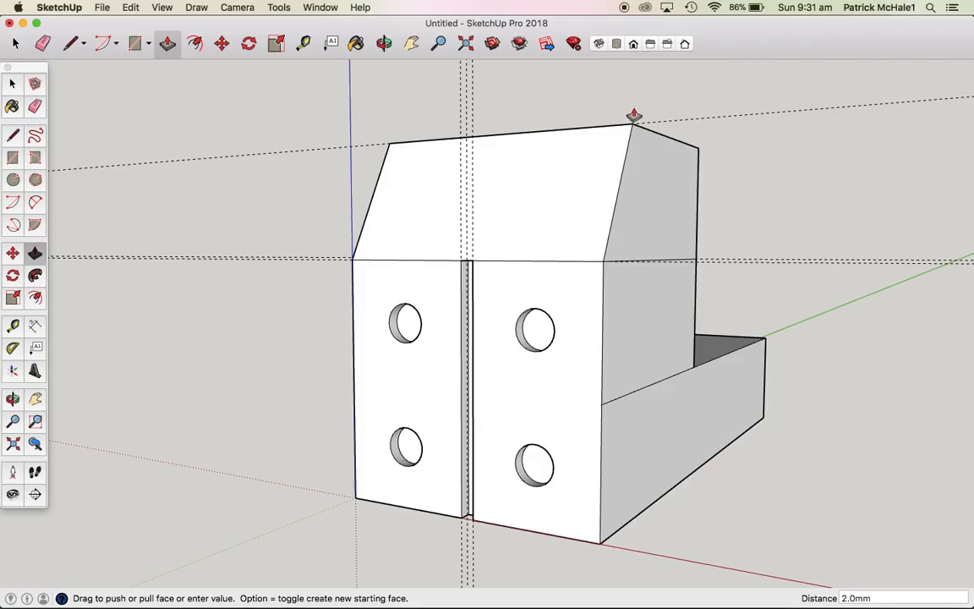
Step: Place two vertical guides left of the central groove on the front face, each offset 2 mm from the previous line
left_click(632, 44)
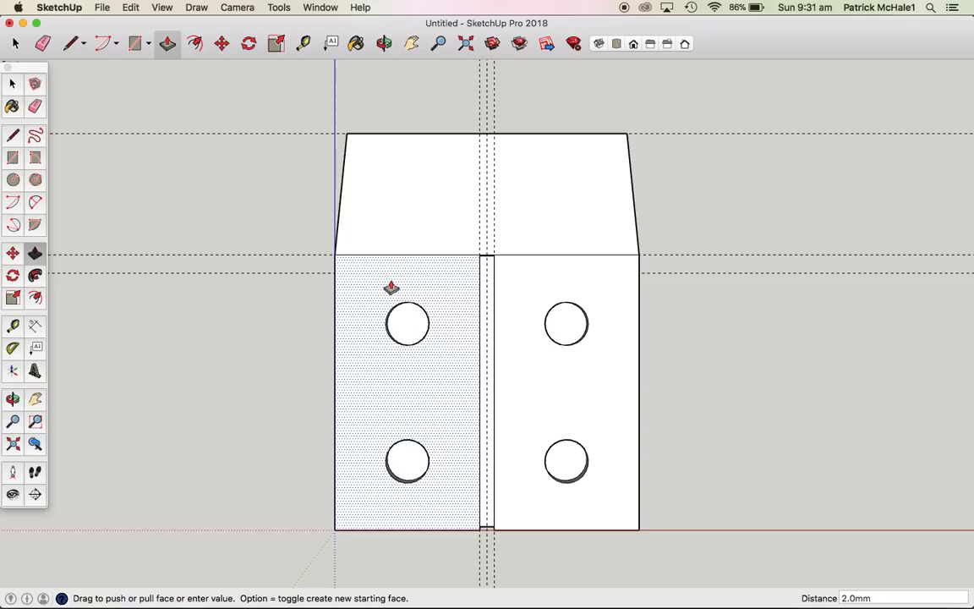
key("t")
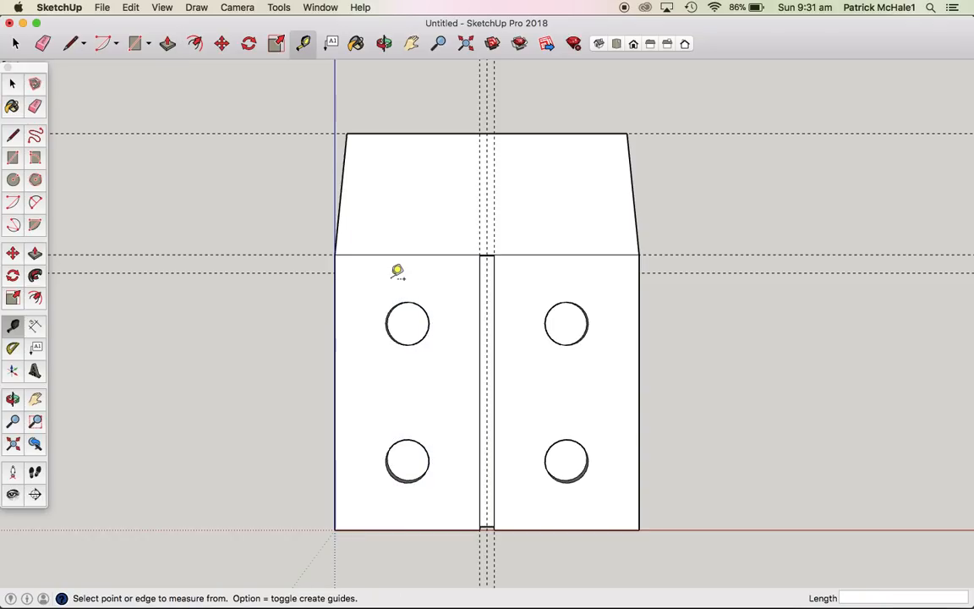
left_click(480, 293)
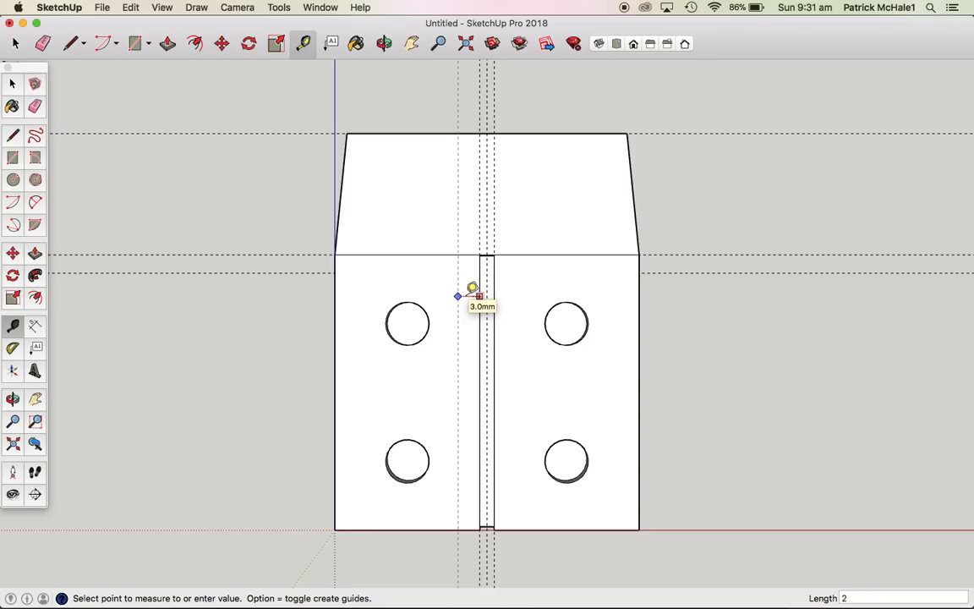
type("2")
key("Return")
left_click(464, 293)
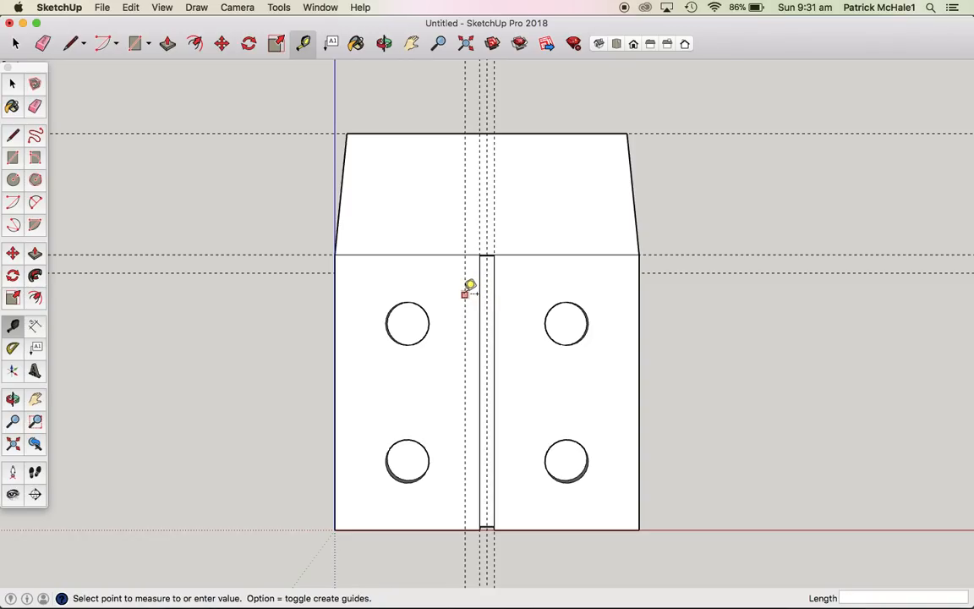
type("2")
key("Return")
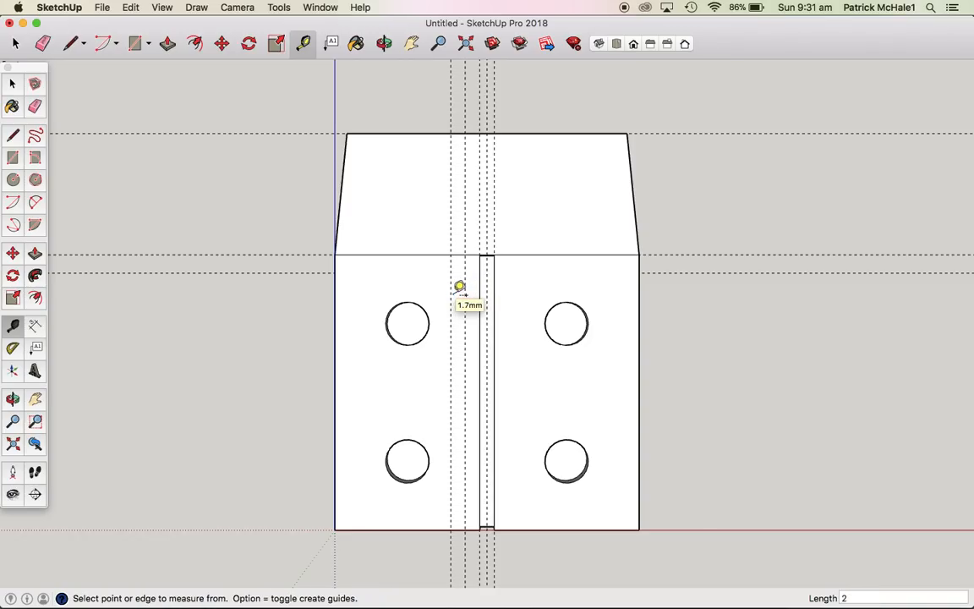
Step: Place two vertical guides right of the central groove, spaced 2 mm apart starting from the groove's edge
left_click(494, 292)
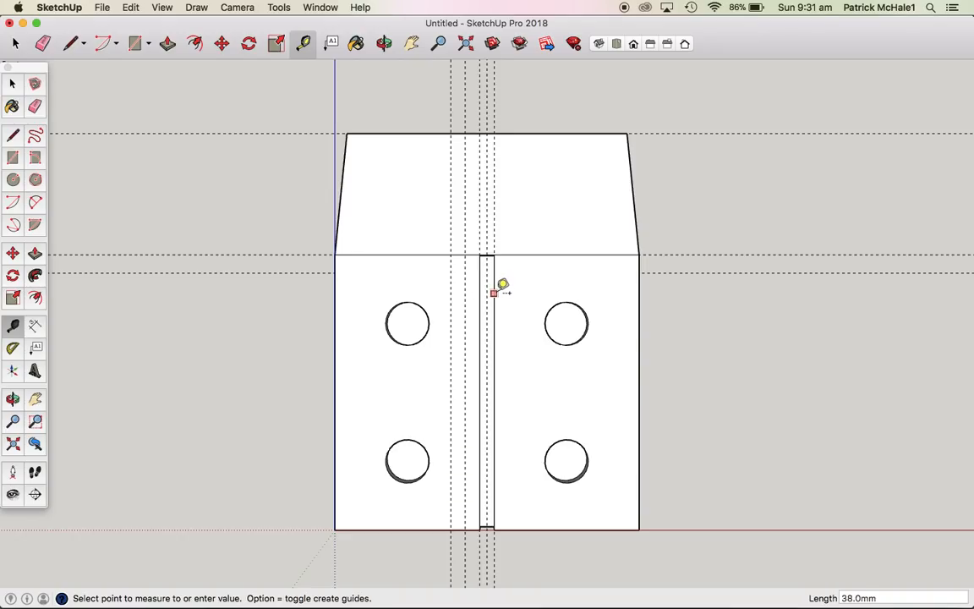
type("2")
key("Return")
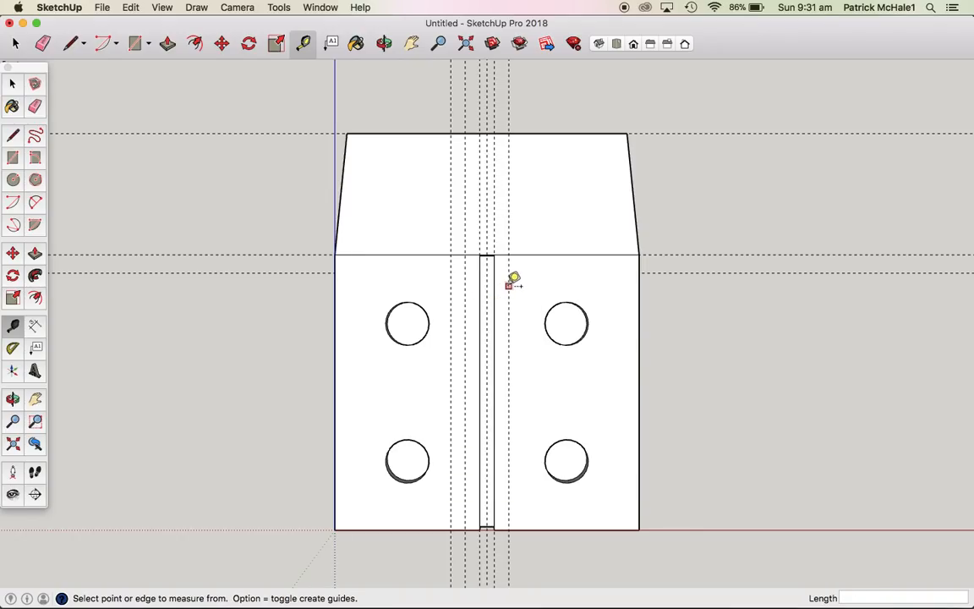
left_click(508, 286)
type("2")
key("Return")
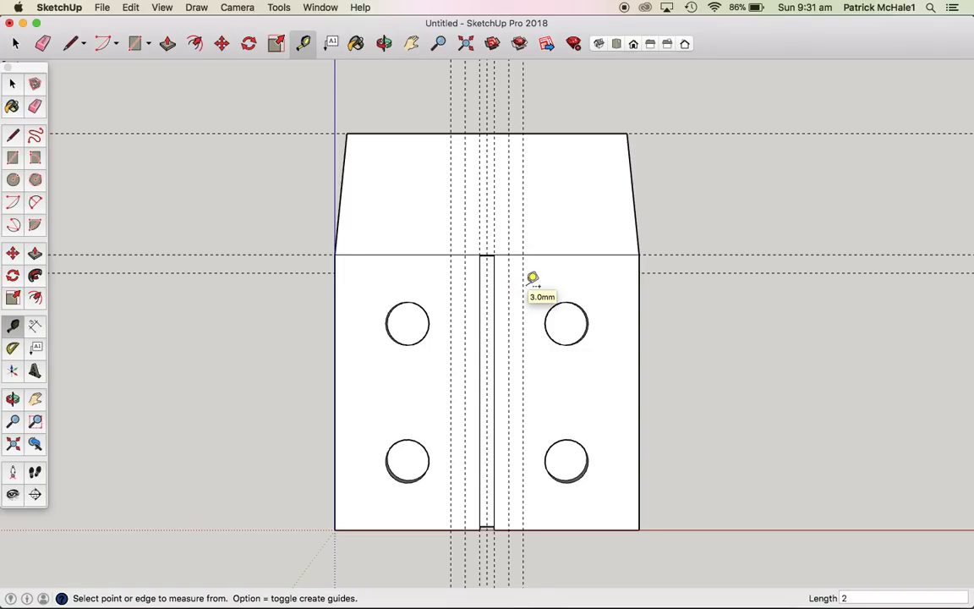
Step: Draw a 2 × 38 mm rectangle between the outer pair of guides on each side of the central groove
key("r")
left_click(497, 238)
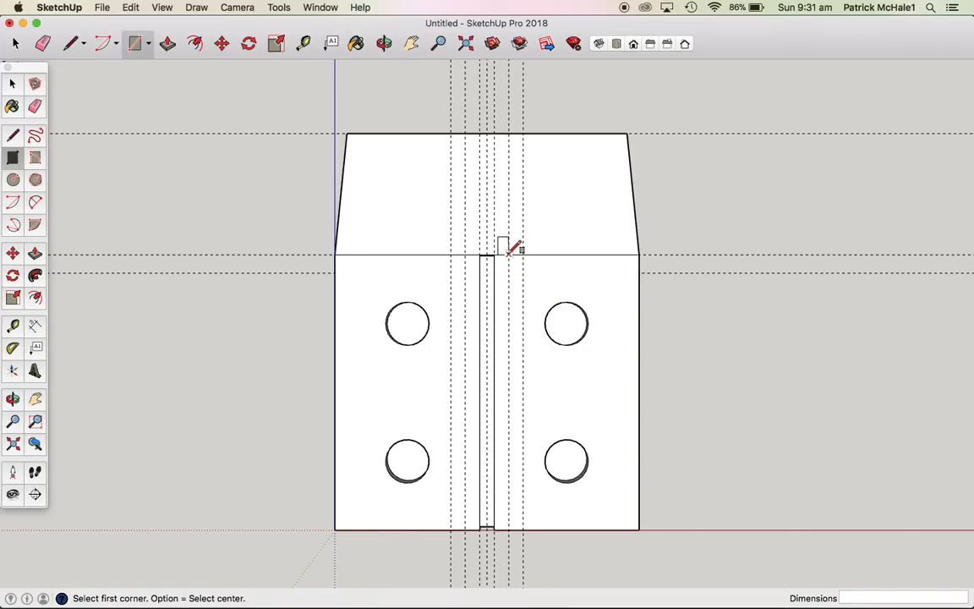
left_click(522, 529)
left_click(450, 254)
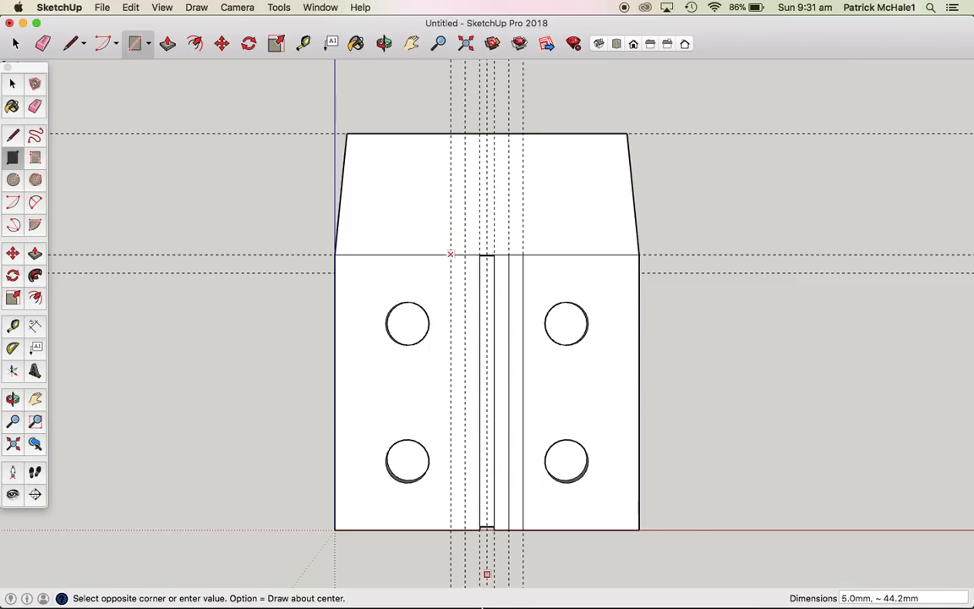
left_click(464, 529)
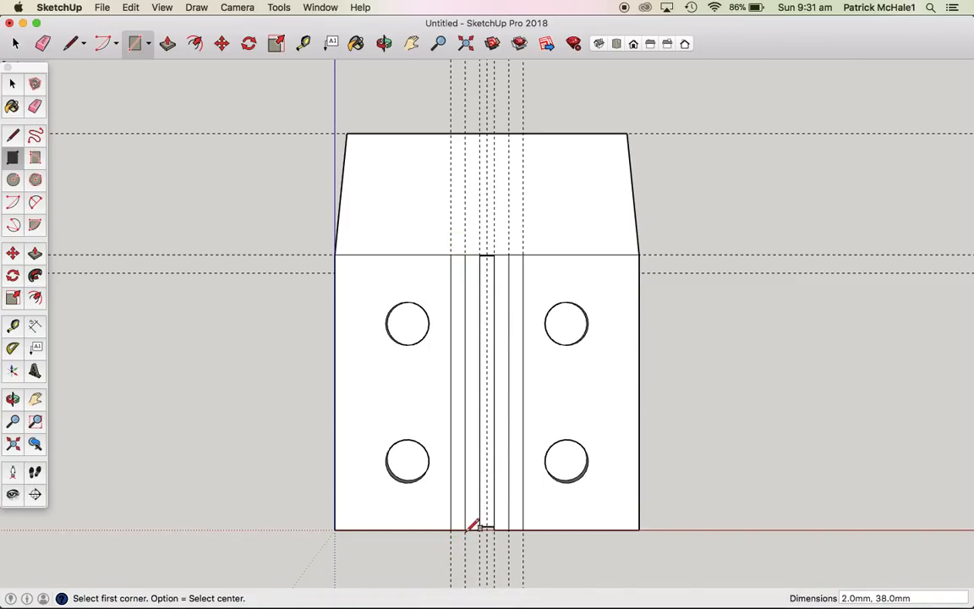
Step: Push/Pull both side rectangles 2 mm into the front face to form grooves flanking the central one
key("o")
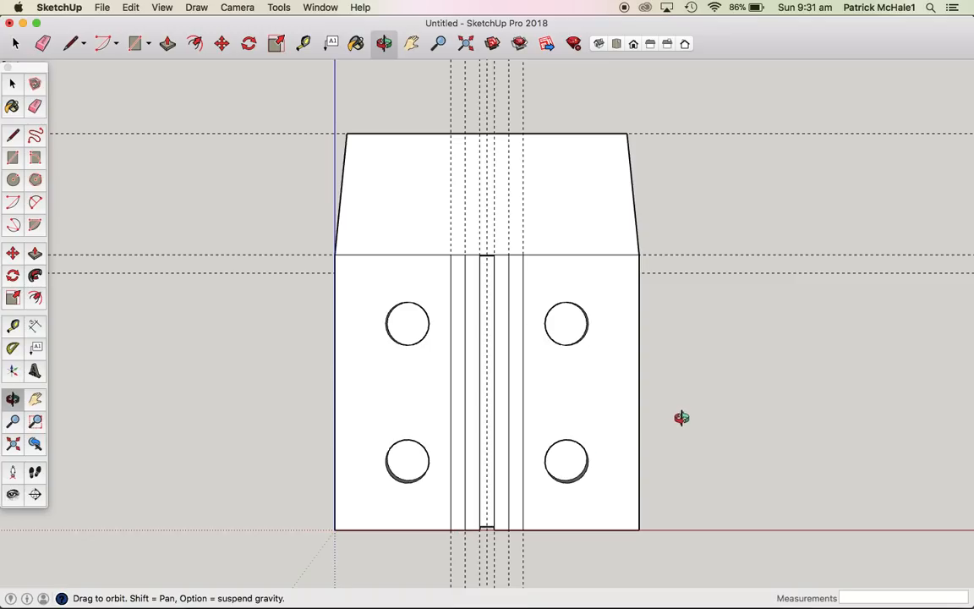
left_click_drag(681, 418, 517, 478)
key("p")
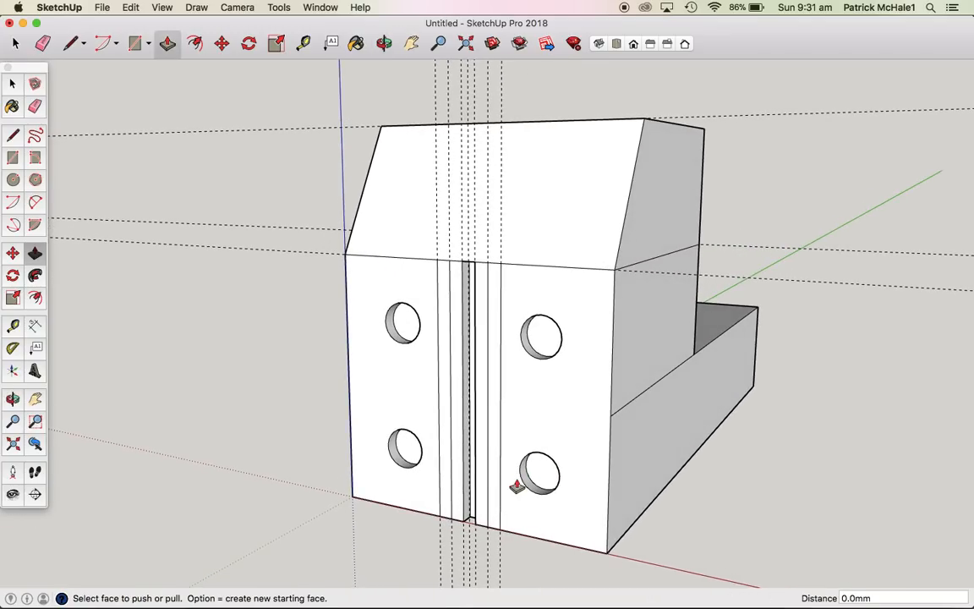
left_click(497, 487)
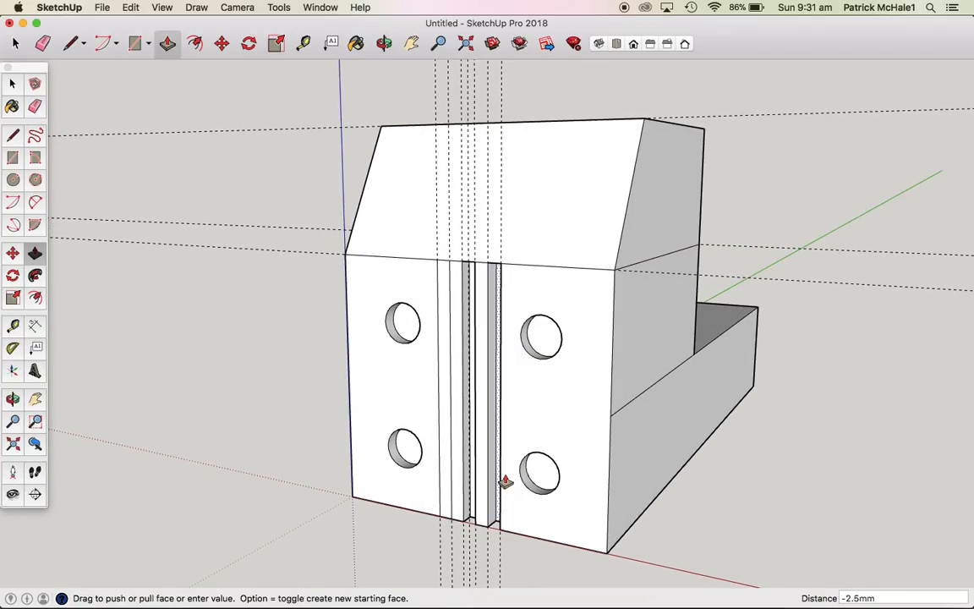
key("Return")
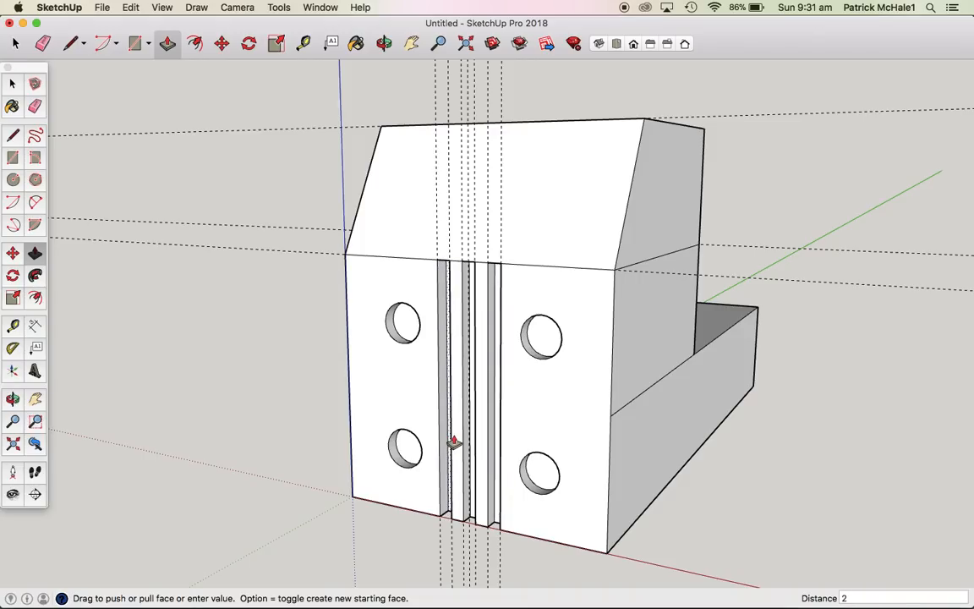
type("2")
key("Return")
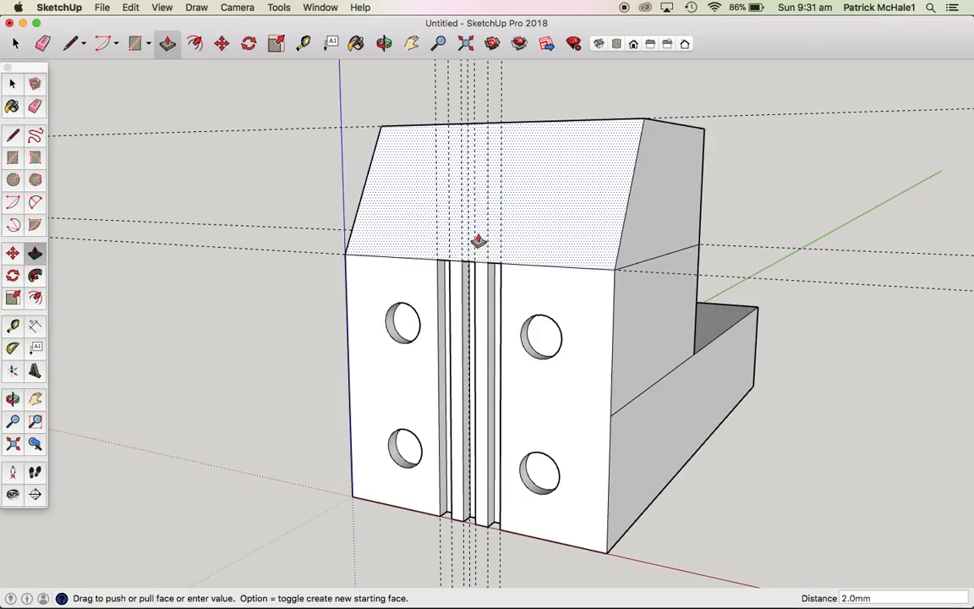
Step: Place a horizontal guide across the front face 19 mm below its upper line, level with the lower block's top
key("o")
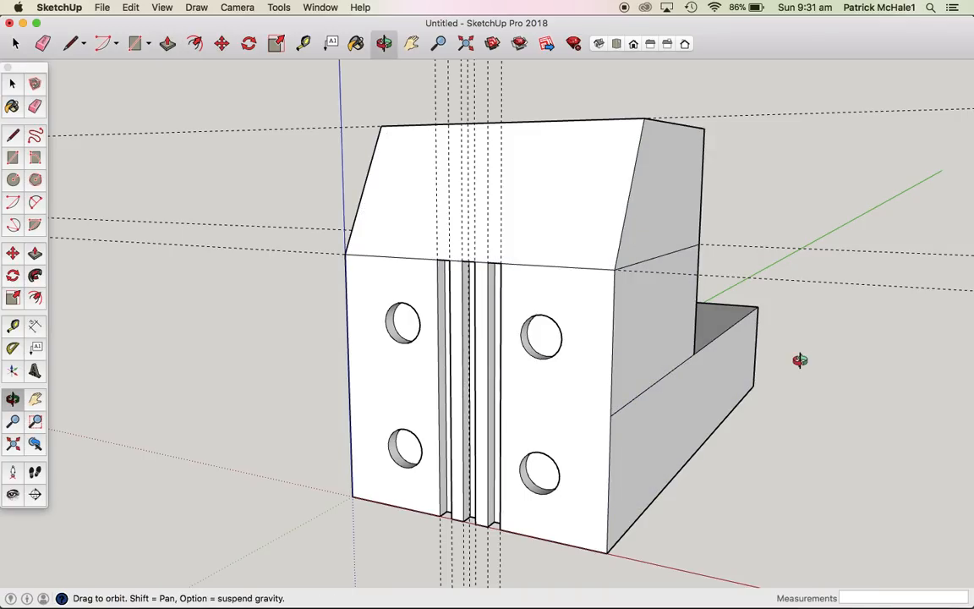
mouse_move(800, 360)
left_mouse_down()
mouse_move(677, 389)
mouse_move(608, 377)
mouse_move(735, 387)
mouse_move(681, 345)
mouse_move(686, 365)
mouse_move(681, 337)
mouse_move(696, 328)
mouse_move(816, 332)
mouse_move(809, 344)
left_mouse_up()
key("p")
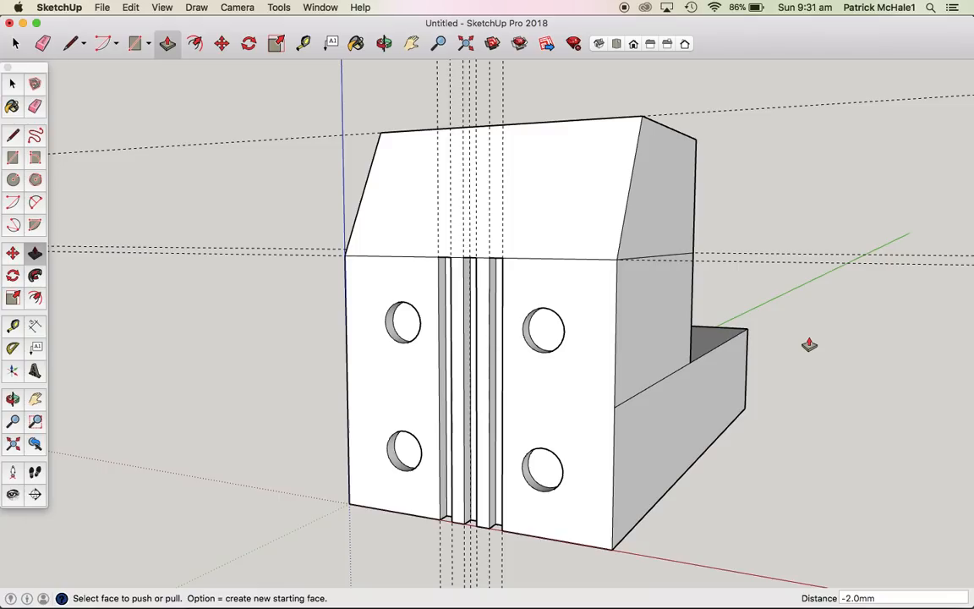
key("t")
left_click(623, 258)
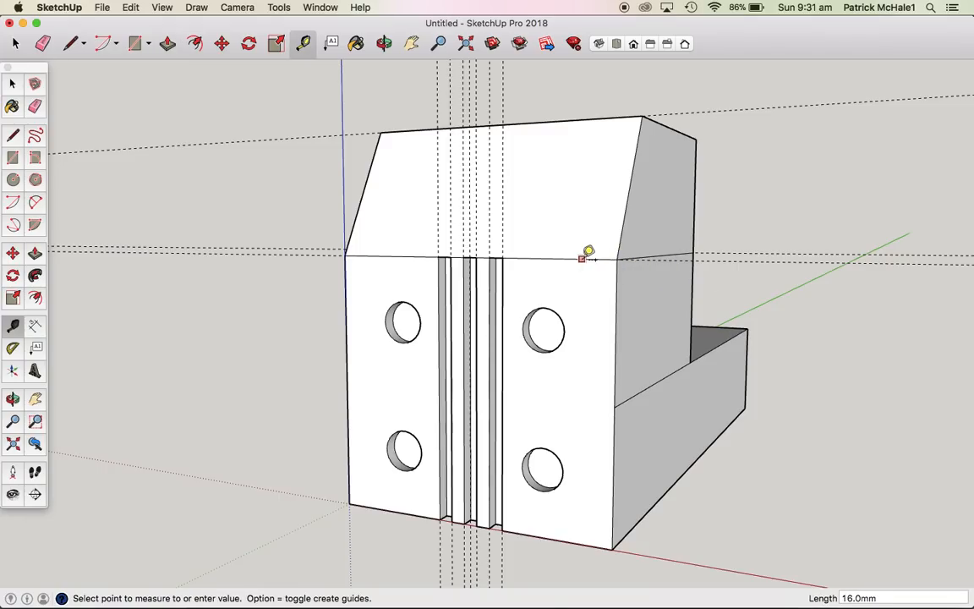
left_click(581, 258)
left_click(620, 397)
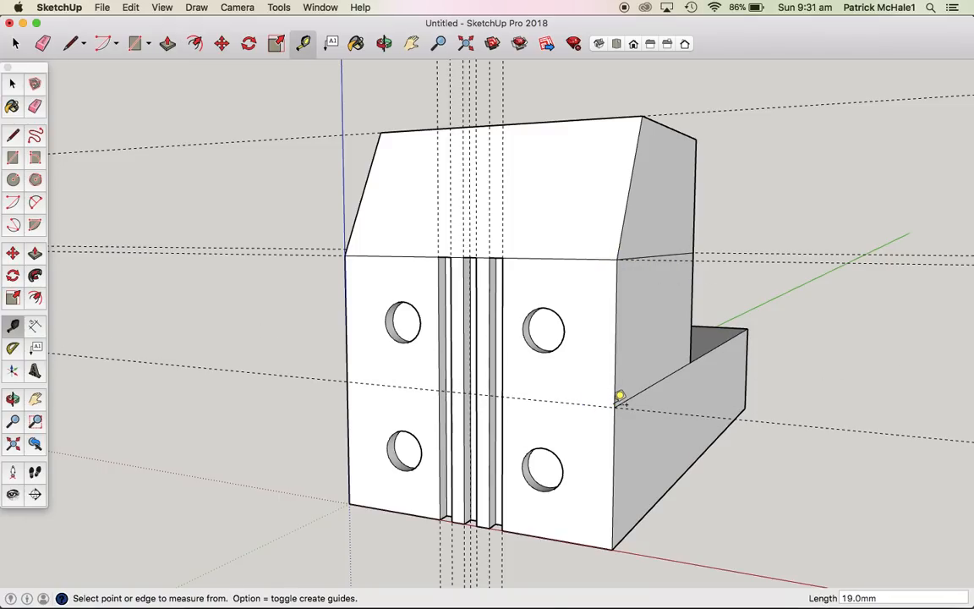
Step: Draw 16 mm lines along the horizontal guide from each side edge of the front face to the nearest outer groove
key("l")
left_click(615, 406)
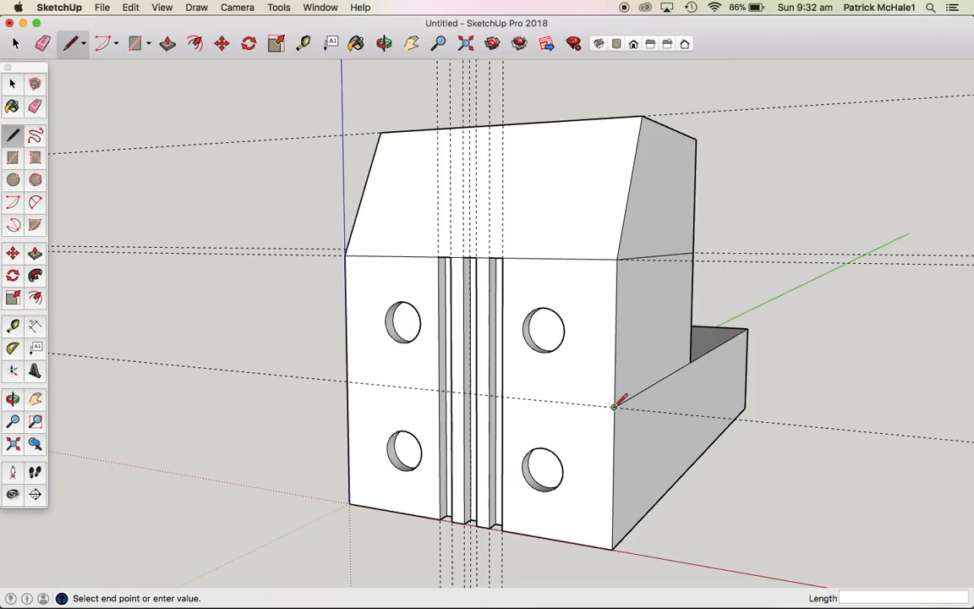
left_click(504, 395)
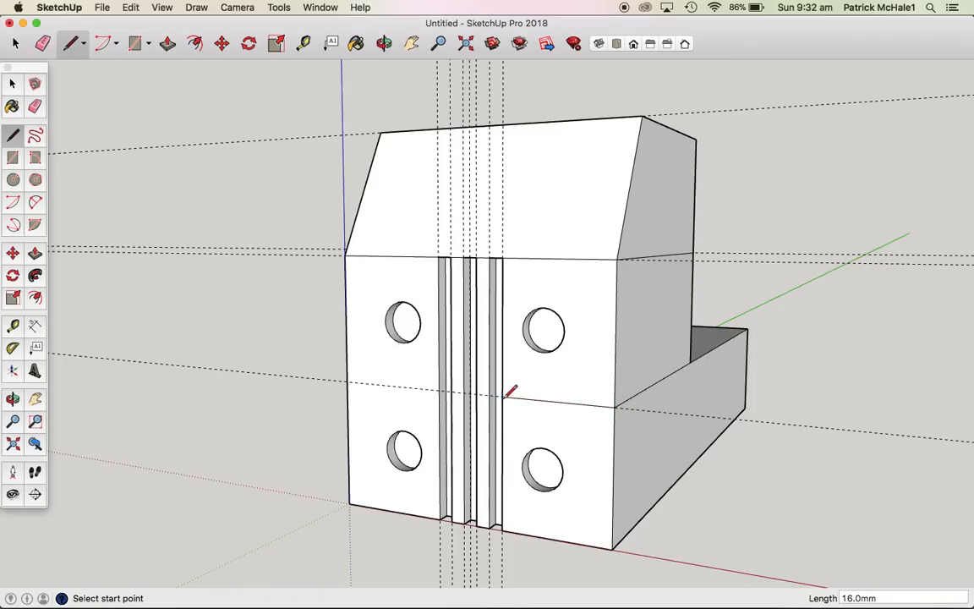
left_click(348, 381)
left_click(441, 390)
Step: Delete all construction guides from the model
left_click(131, 7)
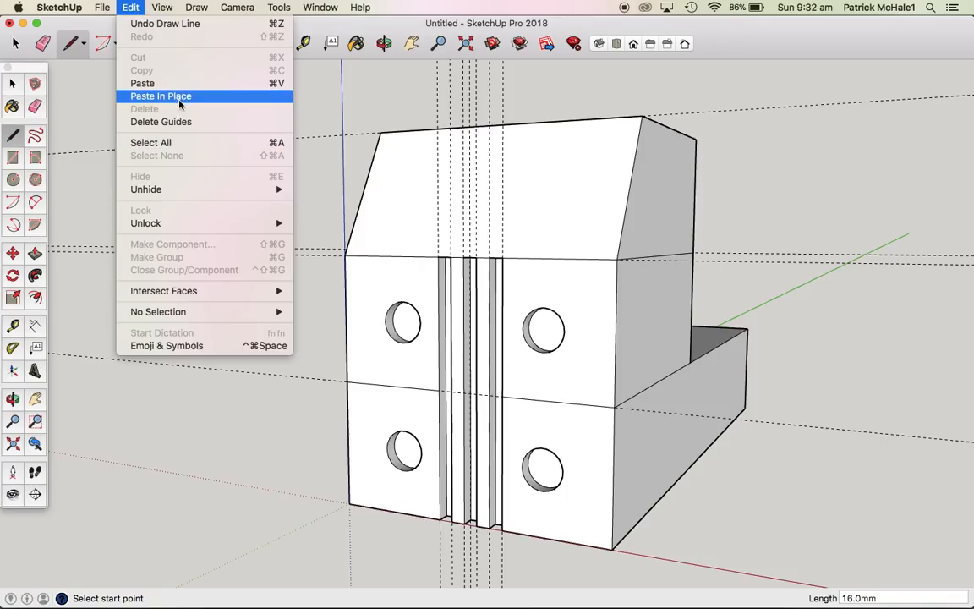
left_click(186, 122)
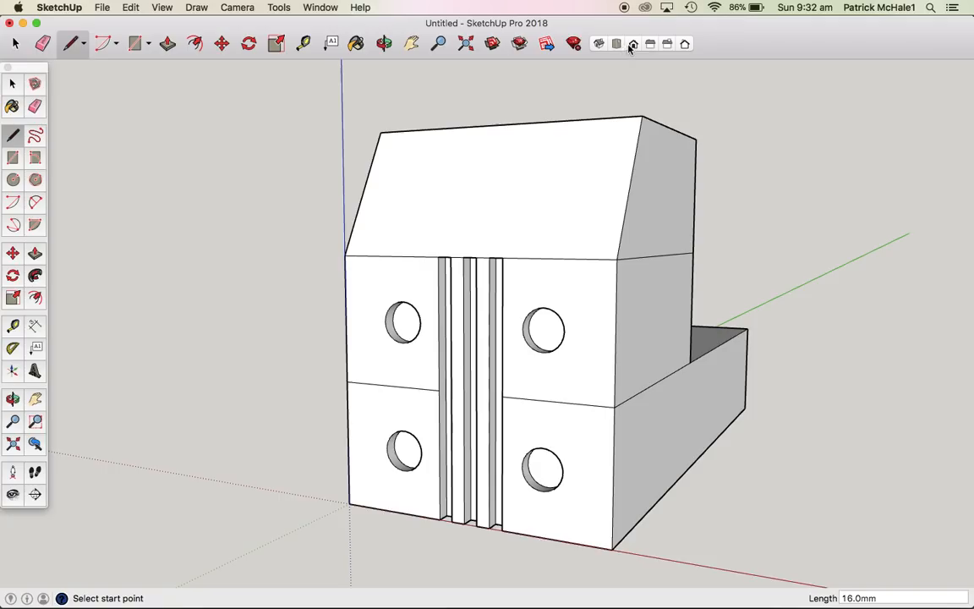
left_click(648, 46)
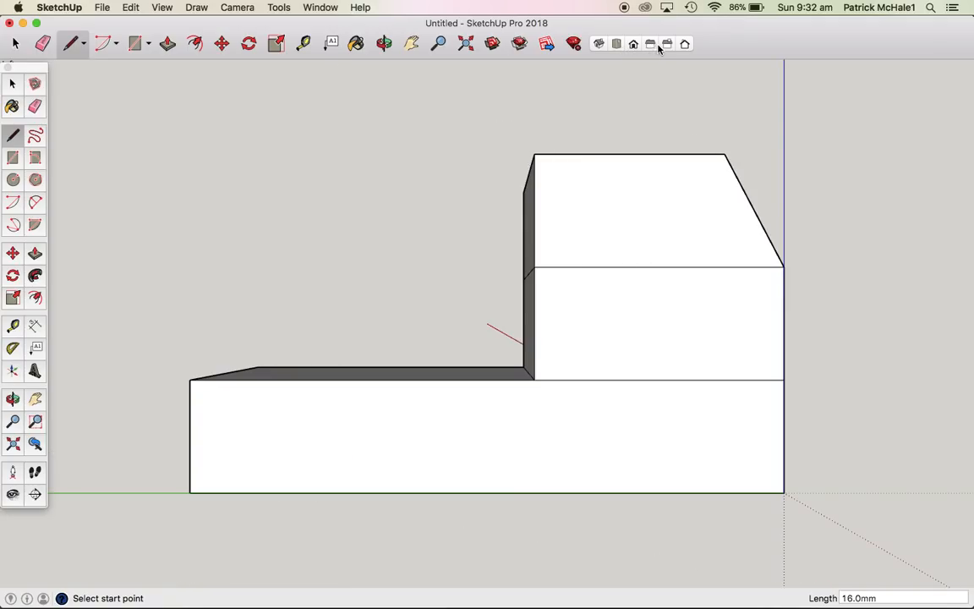
Step: Place vertical guides 20 mm from both ends of the opposite long side and a horizontal guide 9.5 mm above its bottom edge
left_click(667, 43)
key("t")
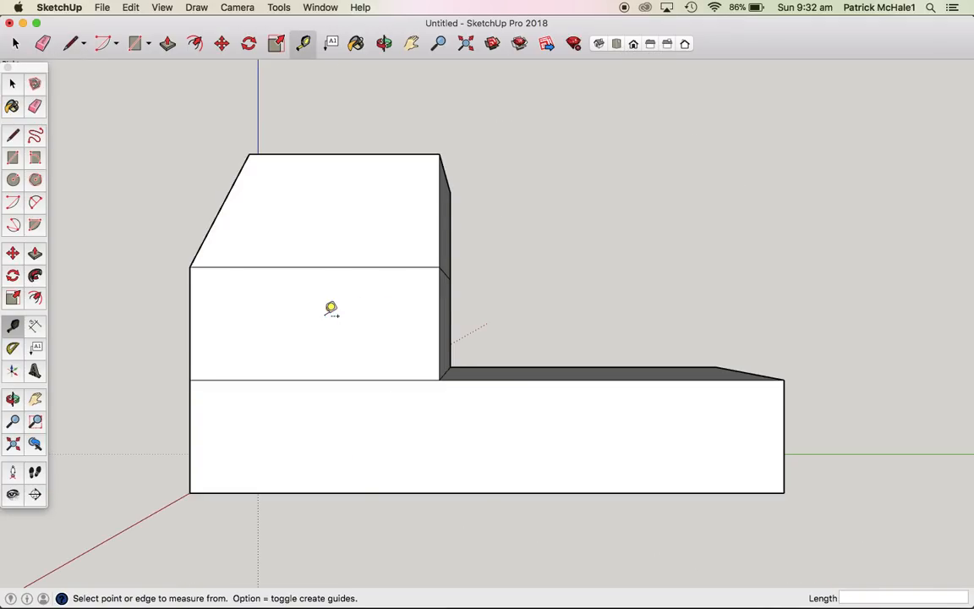
left_click(189, 402)
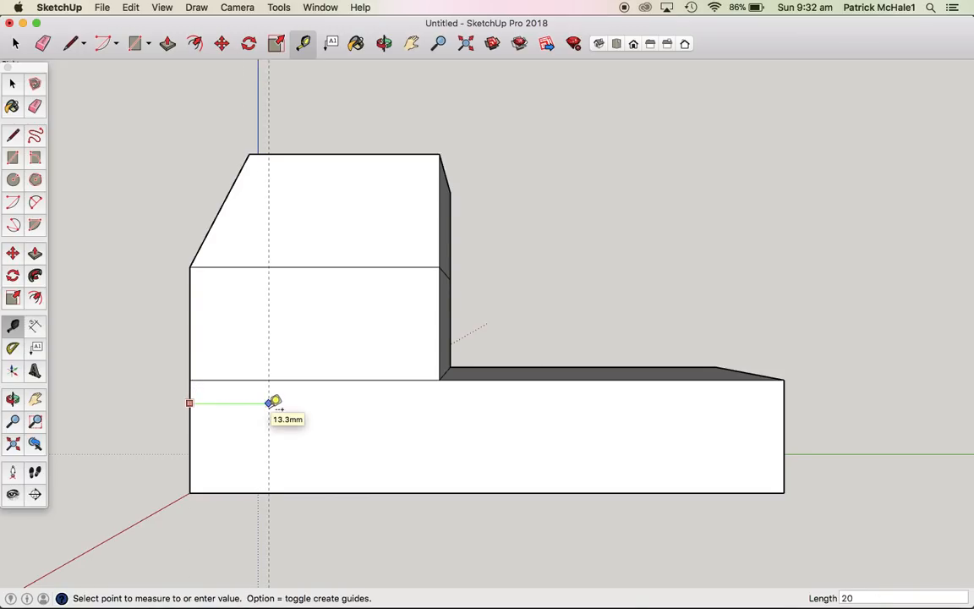
type("20")
key("Return")
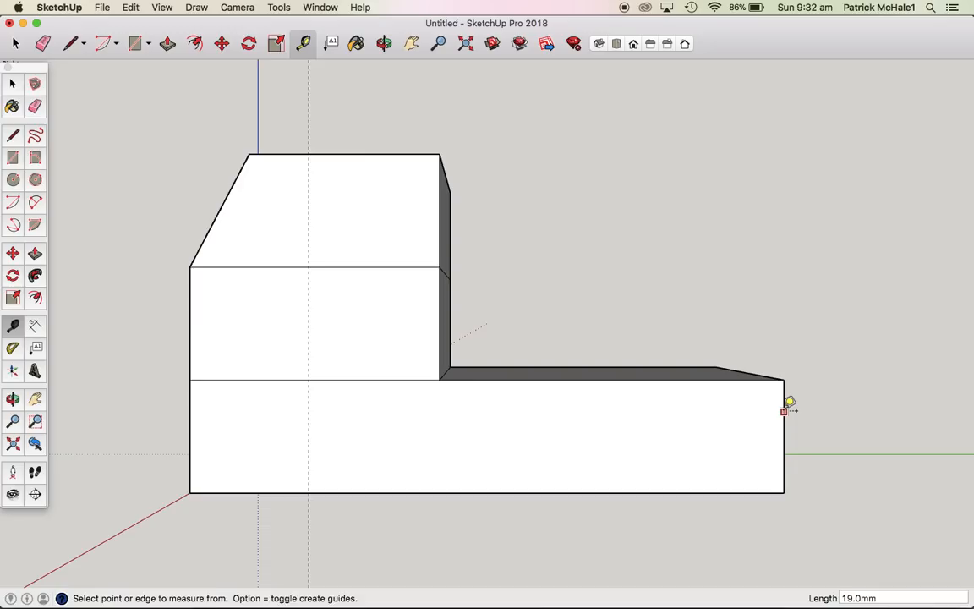
left_click(784, 411)
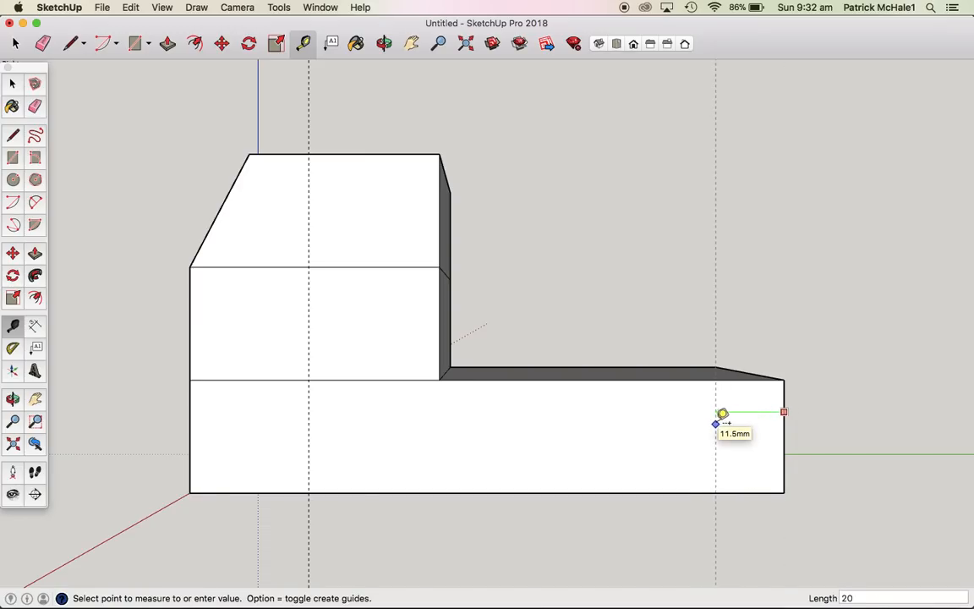
type("20")
key("Return")
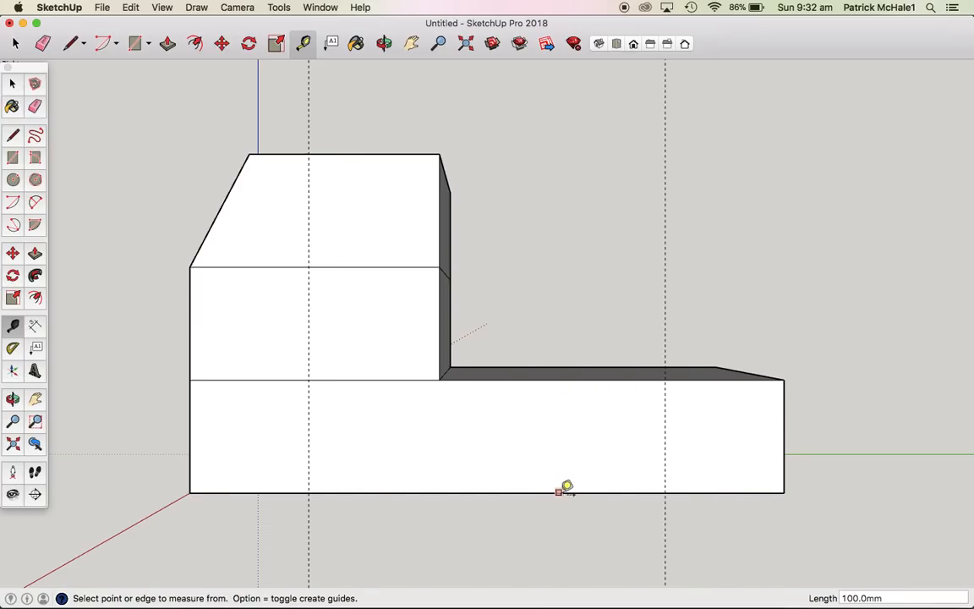
left_click(572, 492)
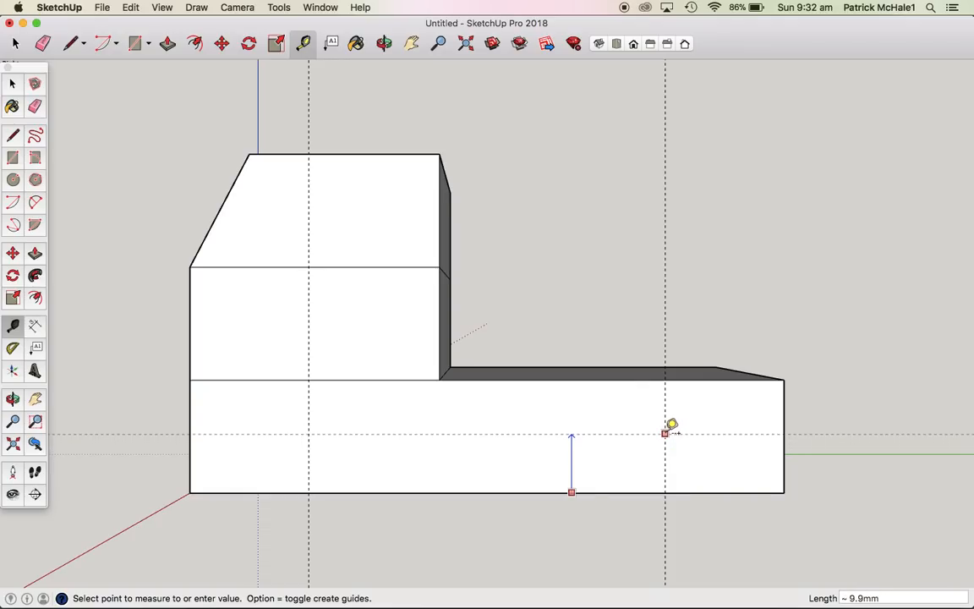
left_click(794, 428)
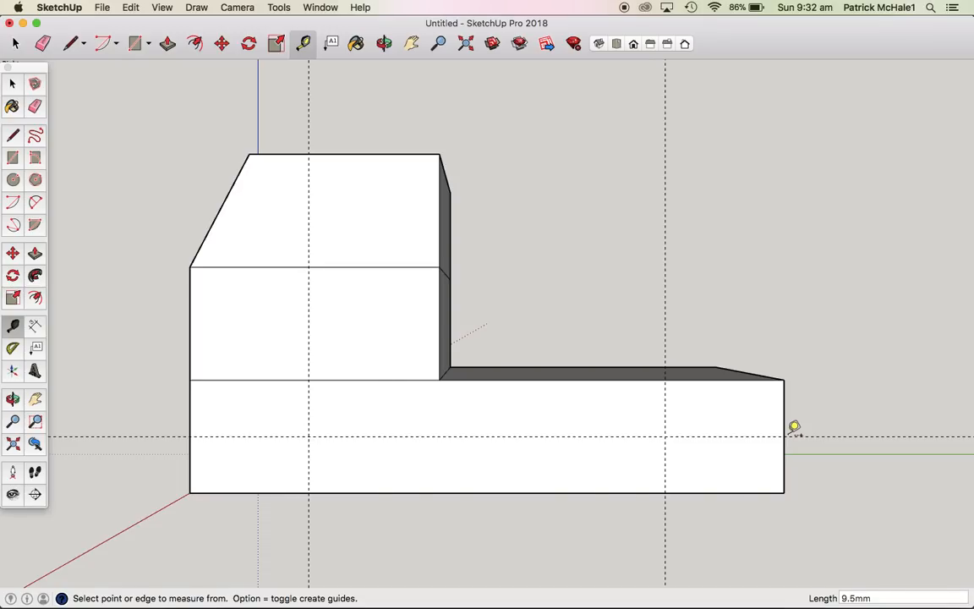
Step: Draw two circles of 3 mm radius on the base's side face, centred on the two guide intersections
key("c")
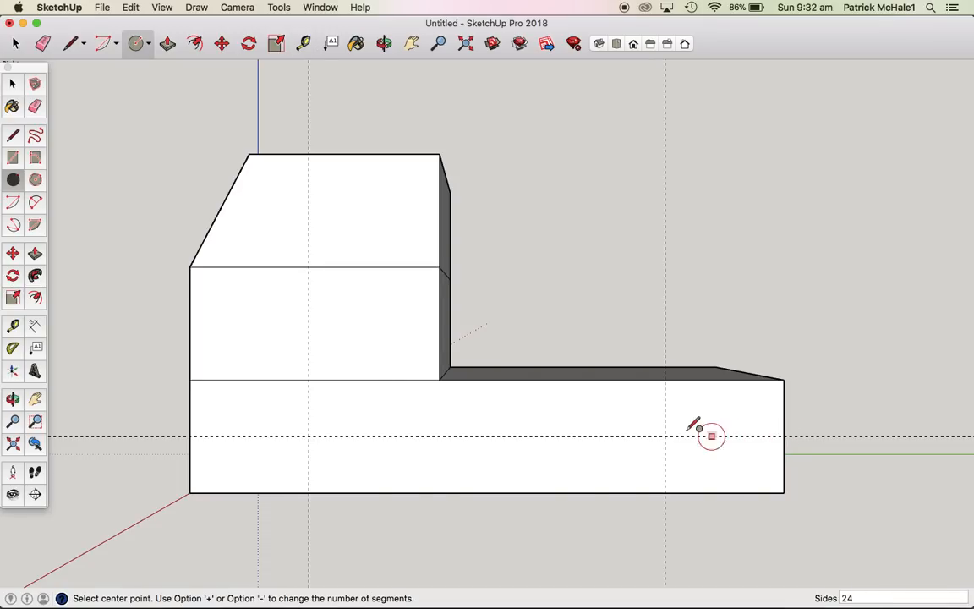
left_click(664, 438)
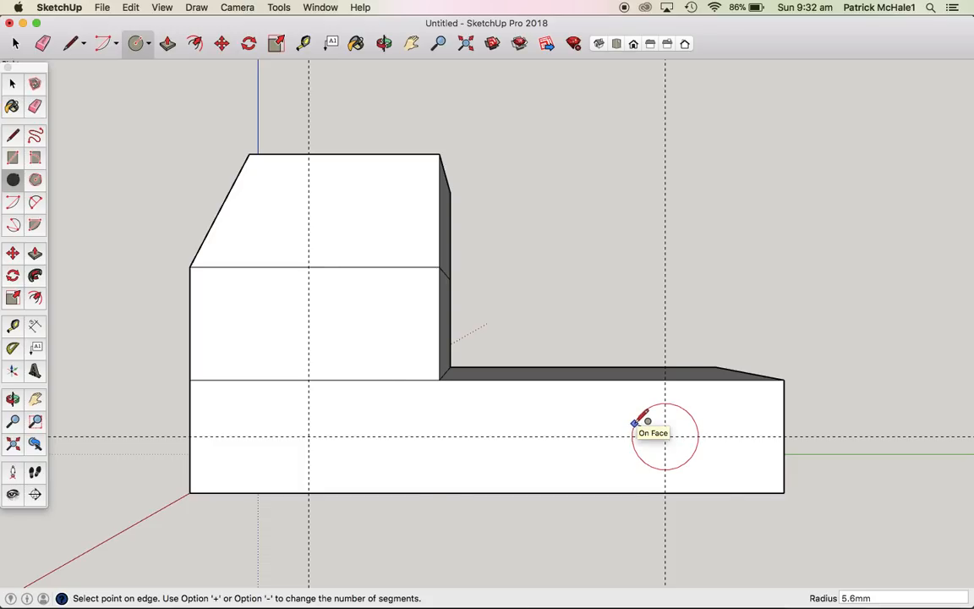
key("Return")
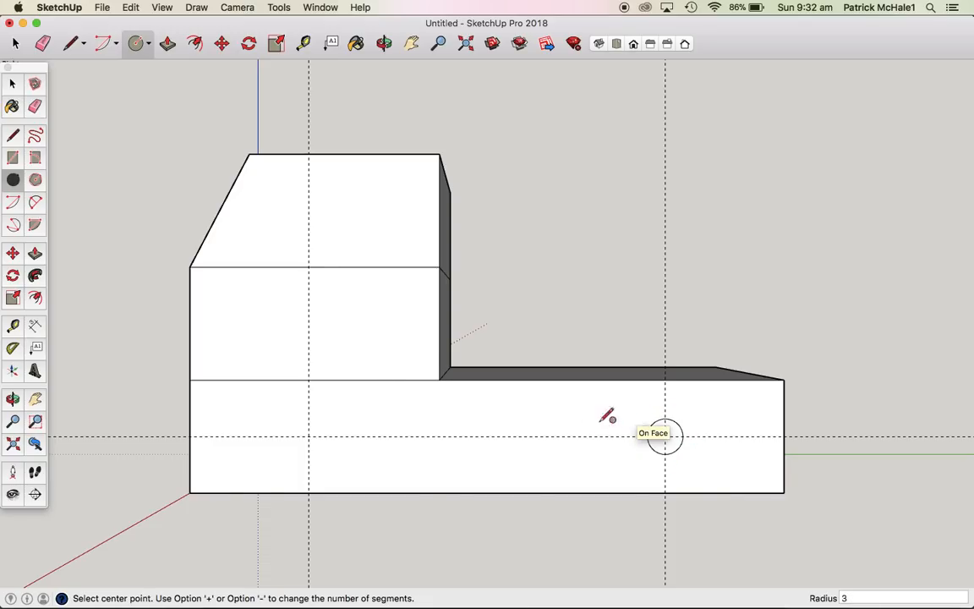
left_click(309, 437)
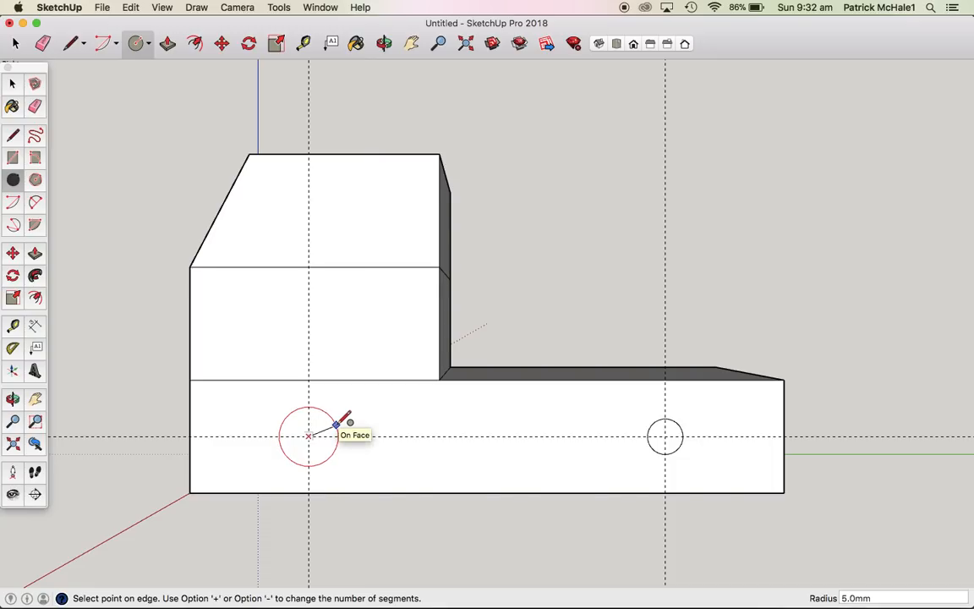
type("3")
key("Return")
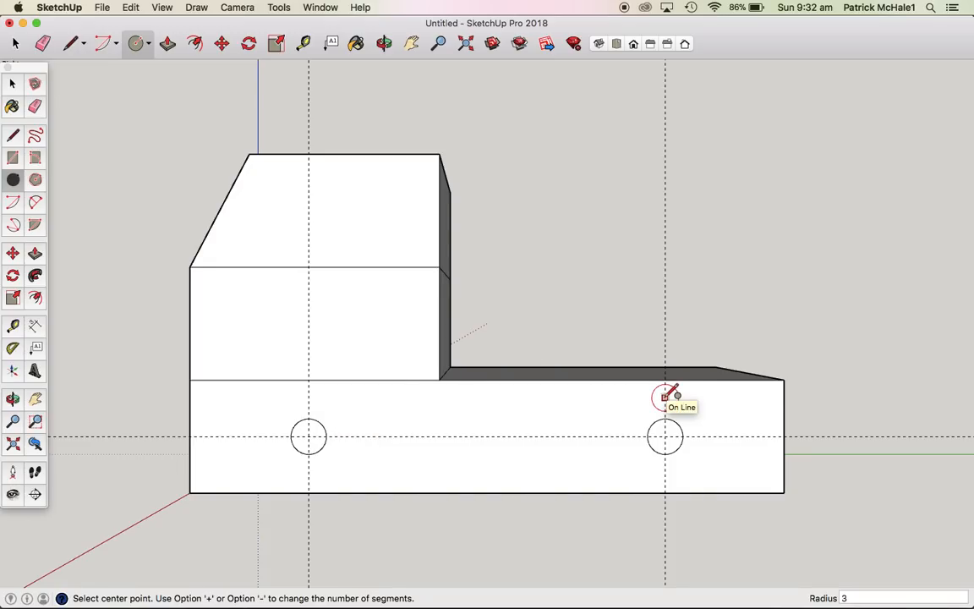
Step: Push/Pull both side circles 42 mm through the base to cut two through holes
key("o")
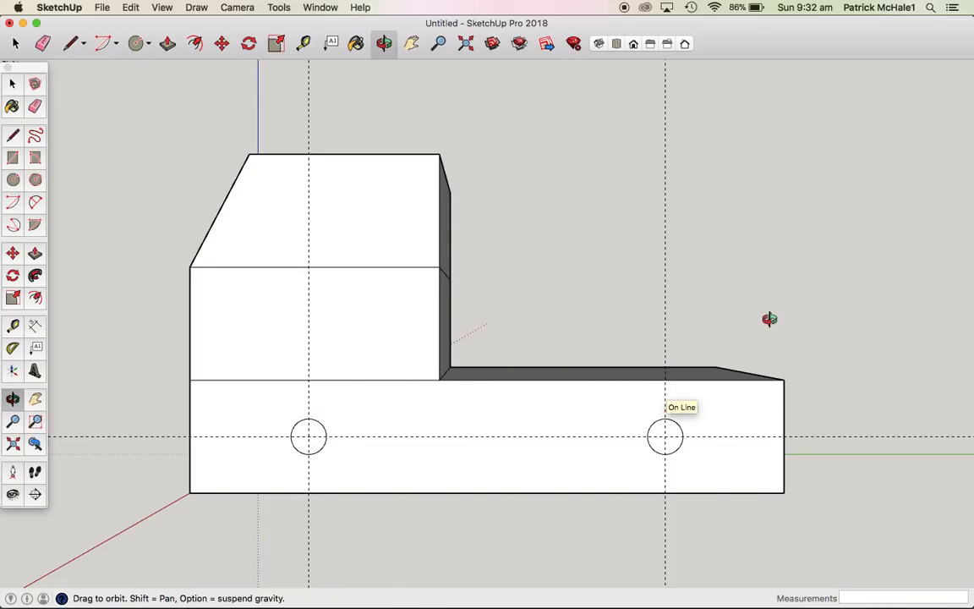
left_click_drag(769, 319, 596, 398)
key("p")
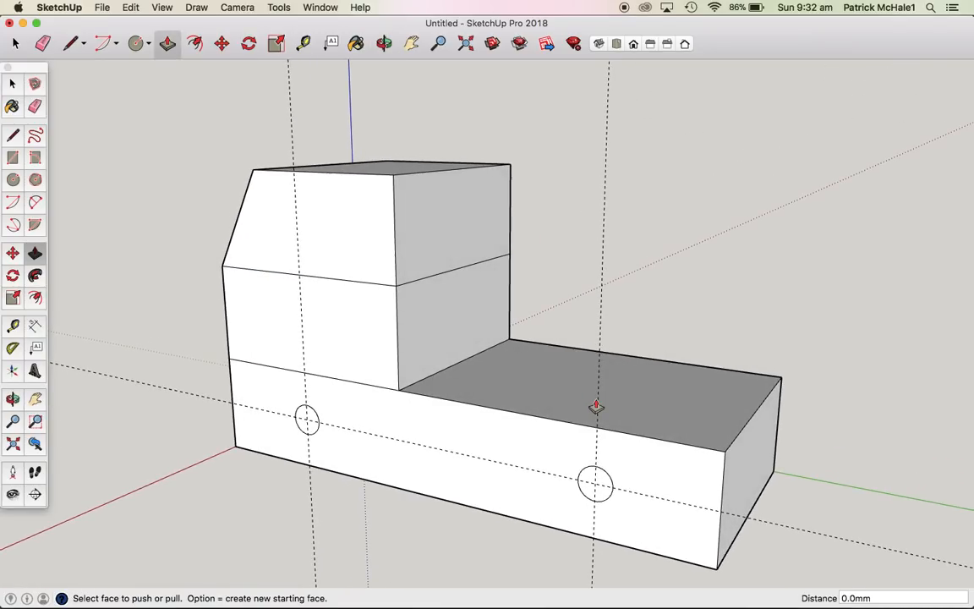
left_click_drag(603, 489, 735, 376)
left_click_drag(307, 418, 507, 334)
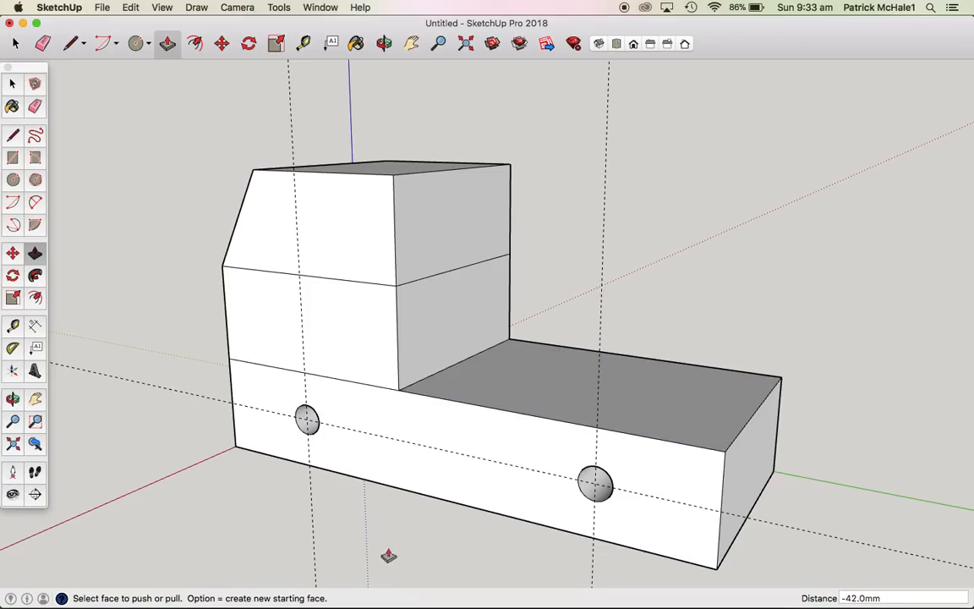
Step: Delete all construction guides around the drilled block
left_click(599, 44)
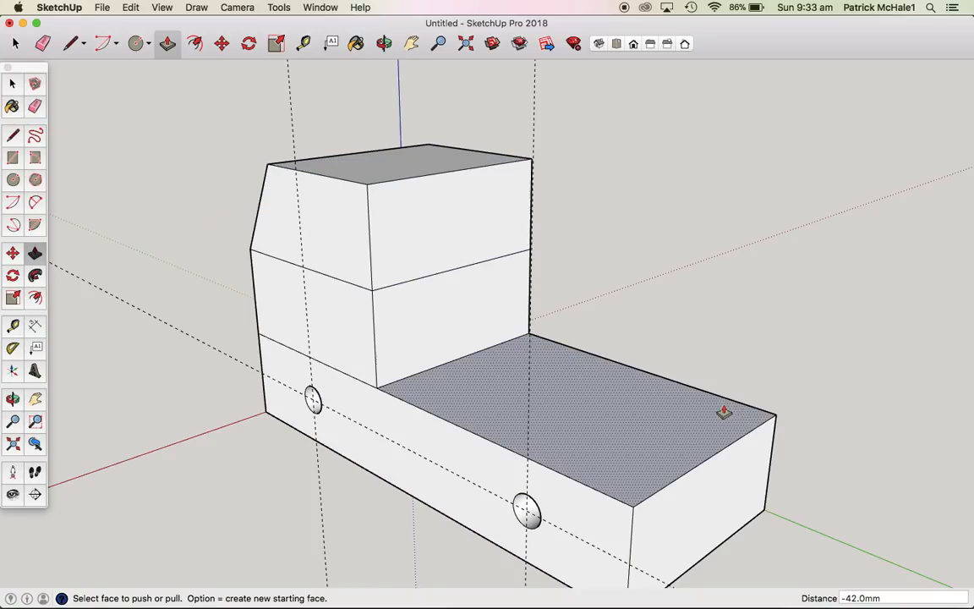
key("o")
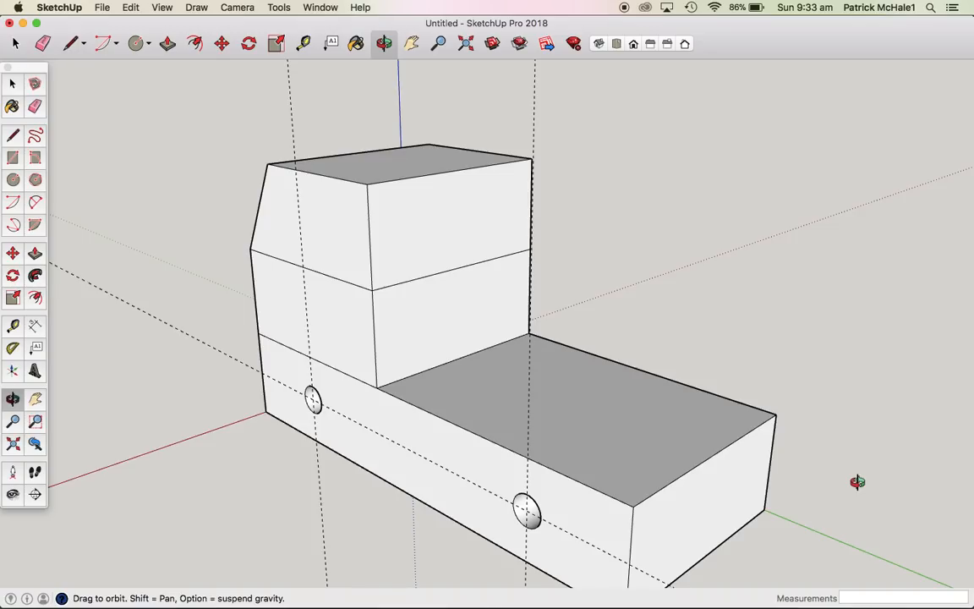
left_click_drag(858, 481, 934, 317)
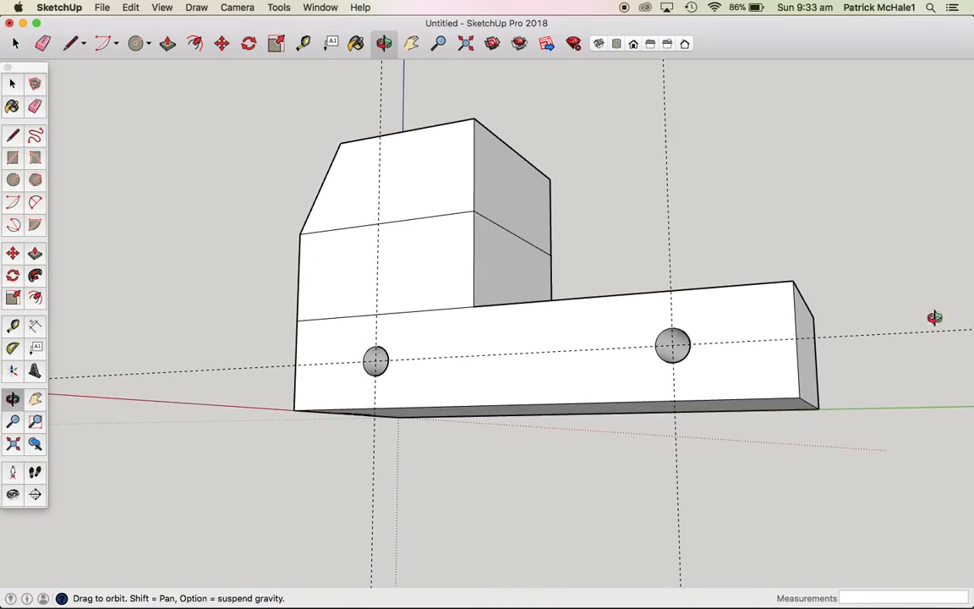
left_click_drag(184, 275, 703, 505)
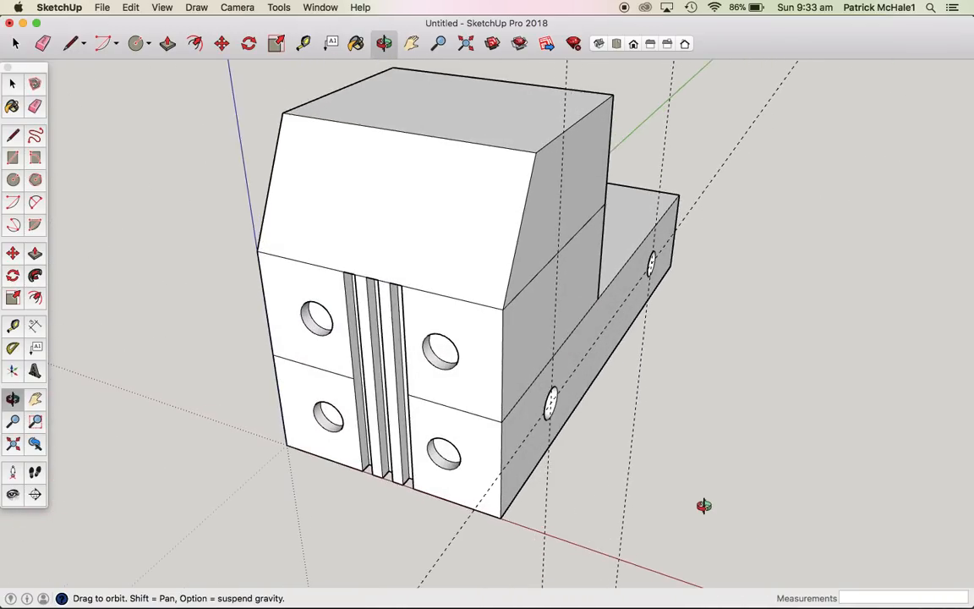
scroll(703, 505, "up", 3)
scroll(703, 506, "down", 4)
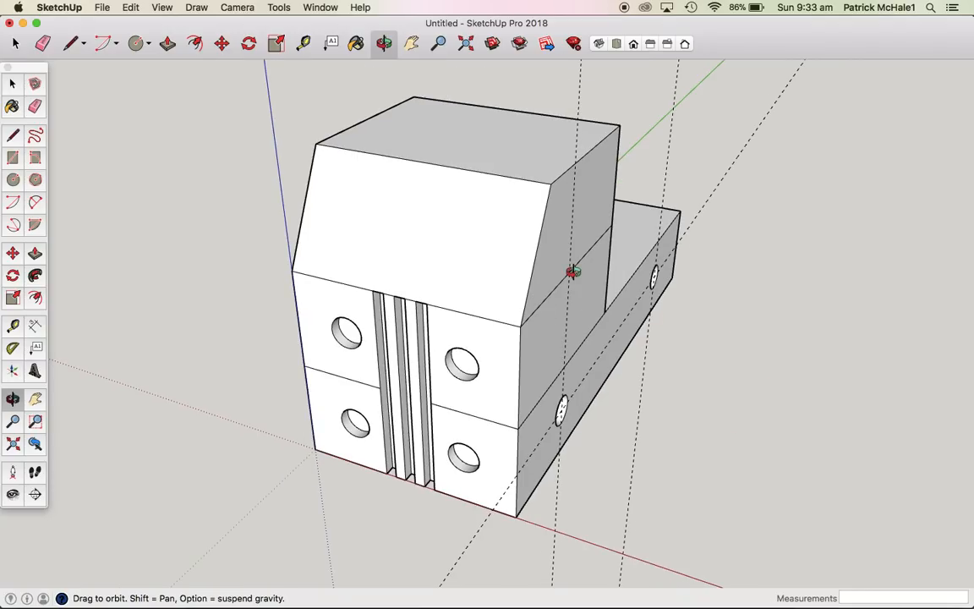
left_click(131, 7)
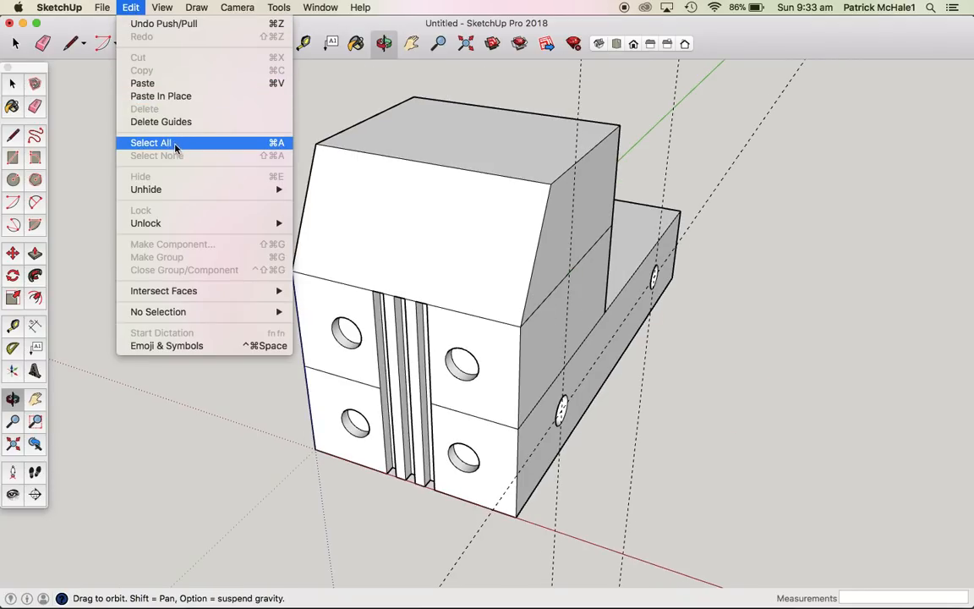
left_click(161, 121)
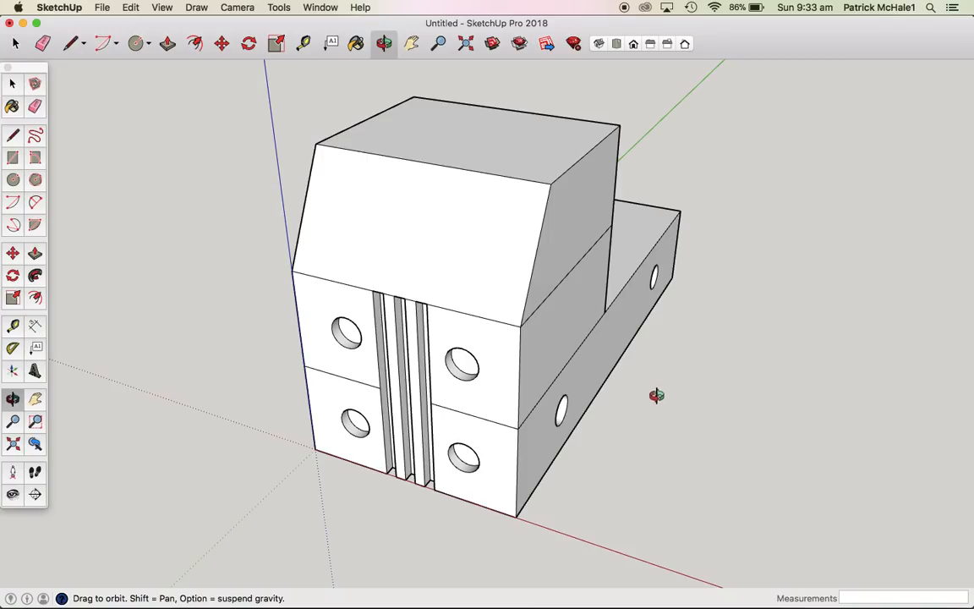
Step: Paint the upper block's sloped front, adjoining side face and top with the light speckled material from the Wood collection
left_click(355, 44)
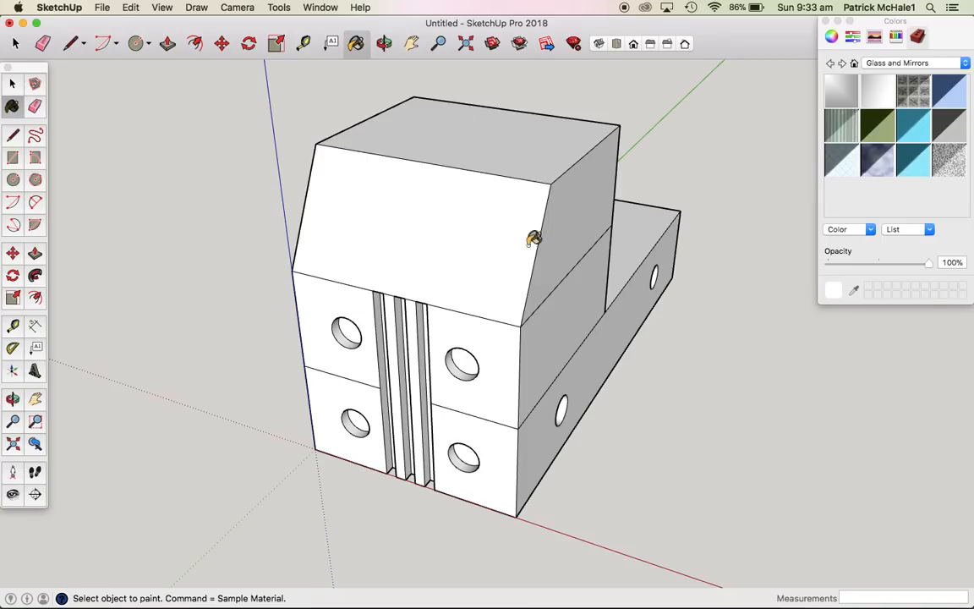
left_click(832, 38)
left_click(917, 38)
left_click(967, 67)
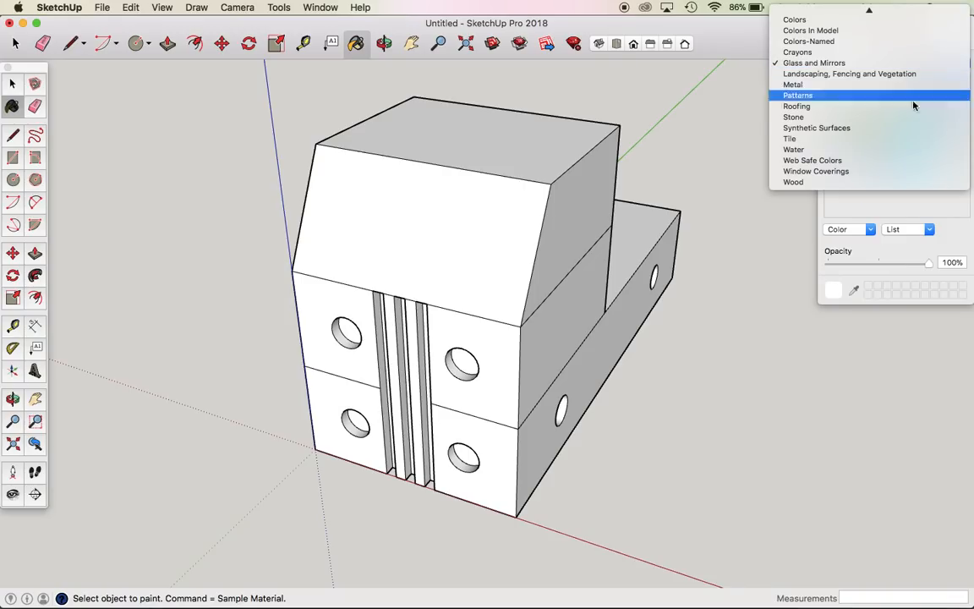
left_click(801, 169)
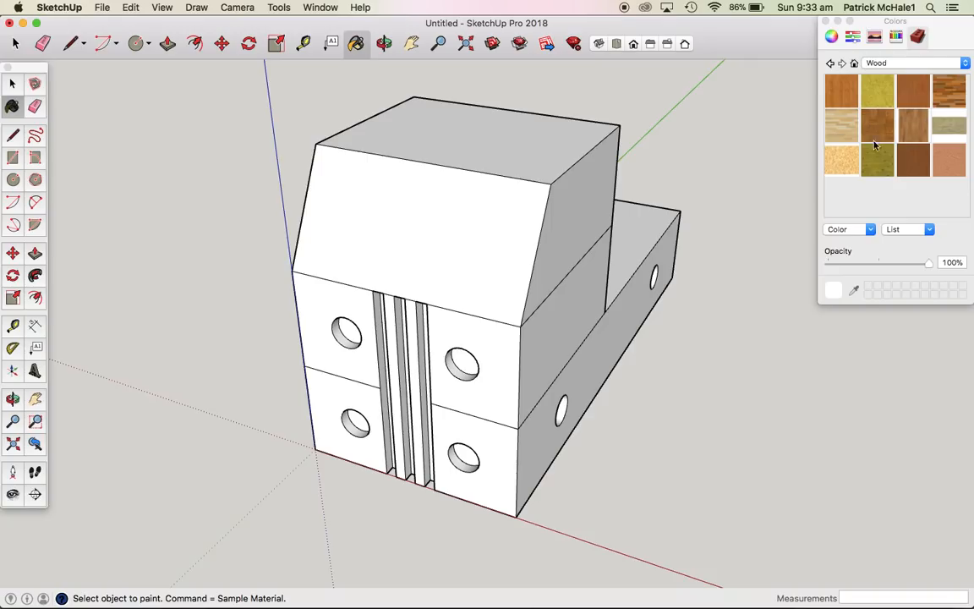
left_click(842, 163)
left_click(436, 207)
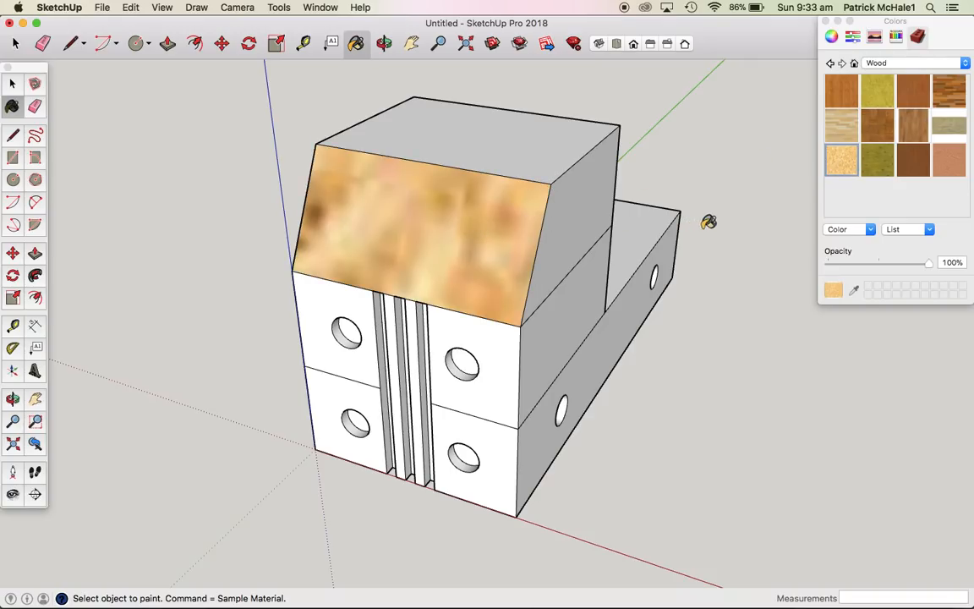
left_click(584, 201)
left_click(508, 127)
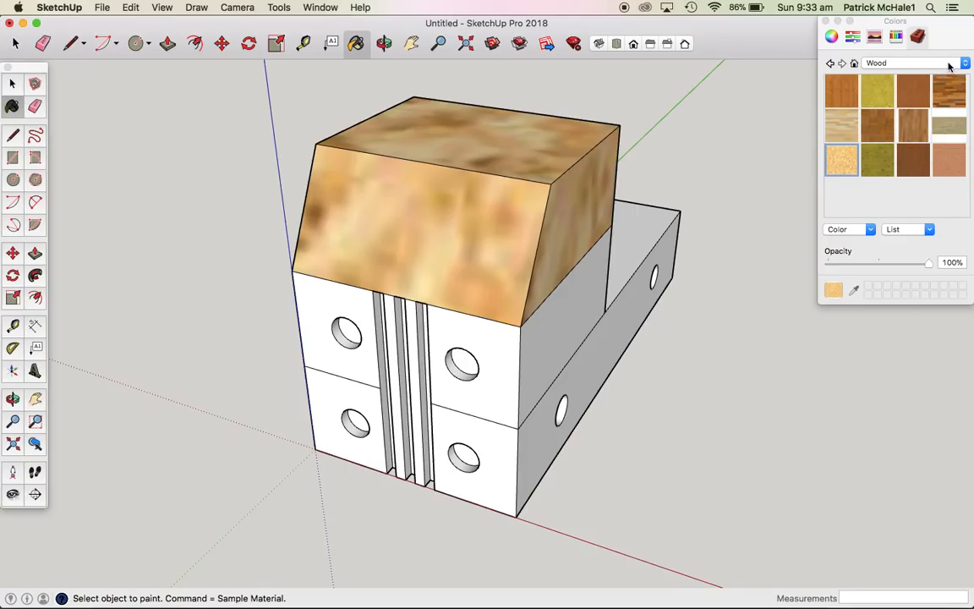
Step: Paint the middle block's side face and both upper front panels beside the grooves with the same wood material
left_click(531, 296)
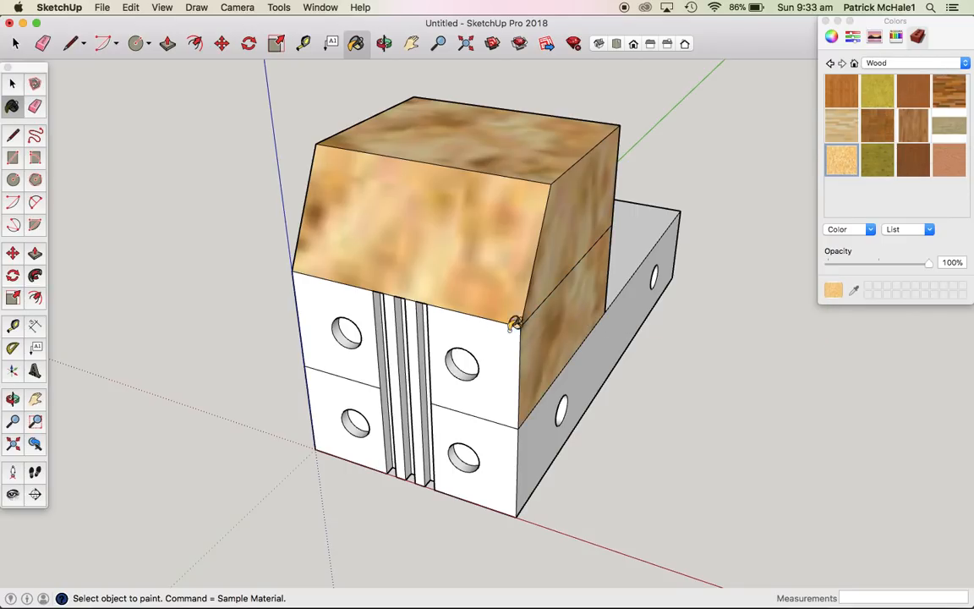
left_click(475, 336)
left_click(326, 283)
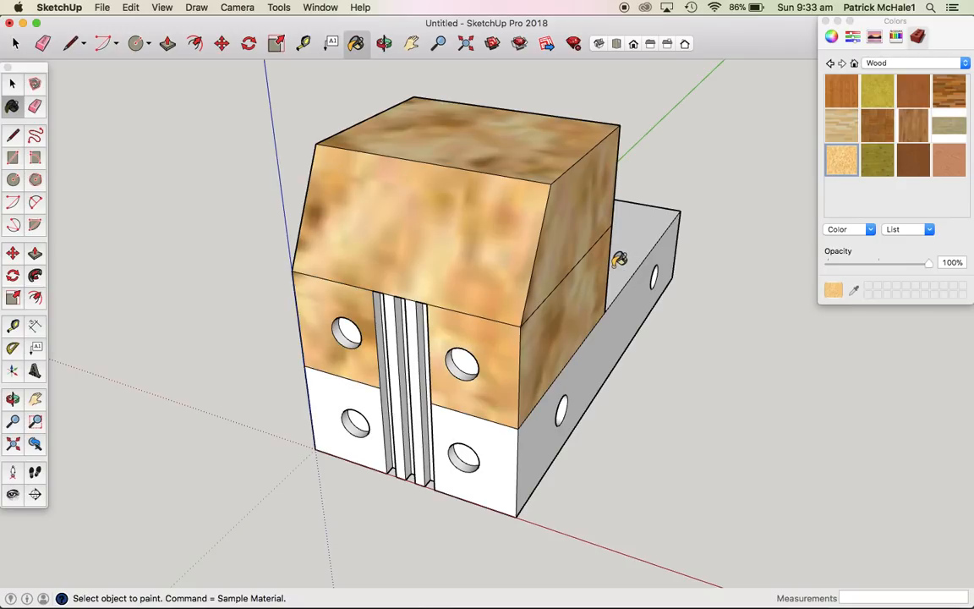
Step: Pick a light red from the colour wheel and repaint the upper block's sloped front, top and adjoining side face
left_click(832, 39)
left_click(938, 138)
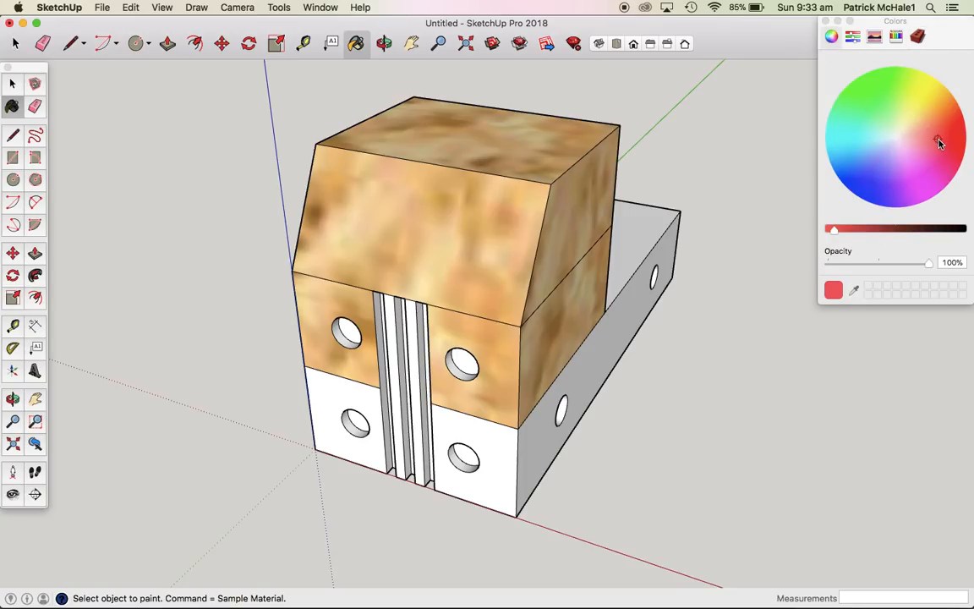
left_click(520, 216)
left_click(526, 135)
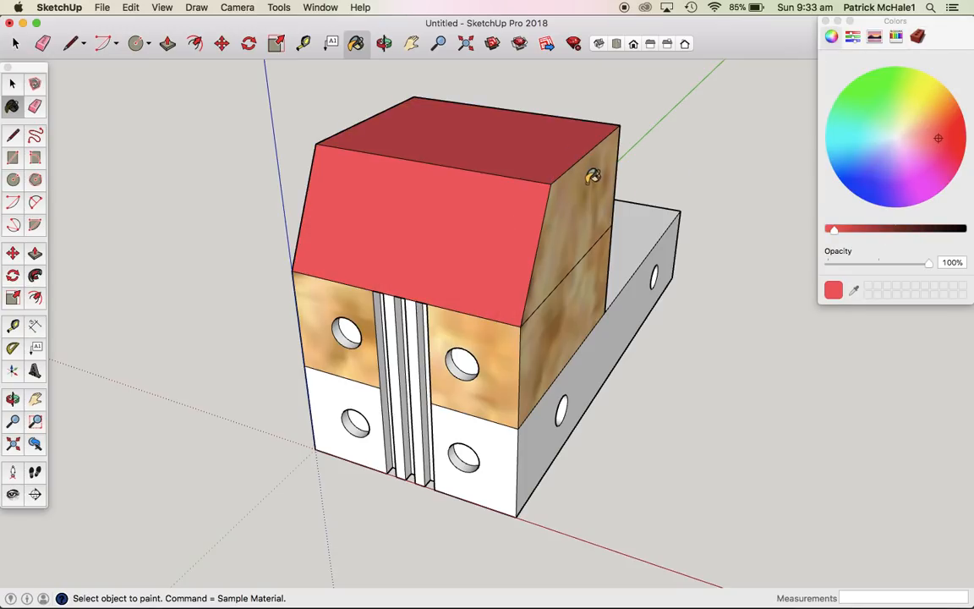
left_click(591, 199)
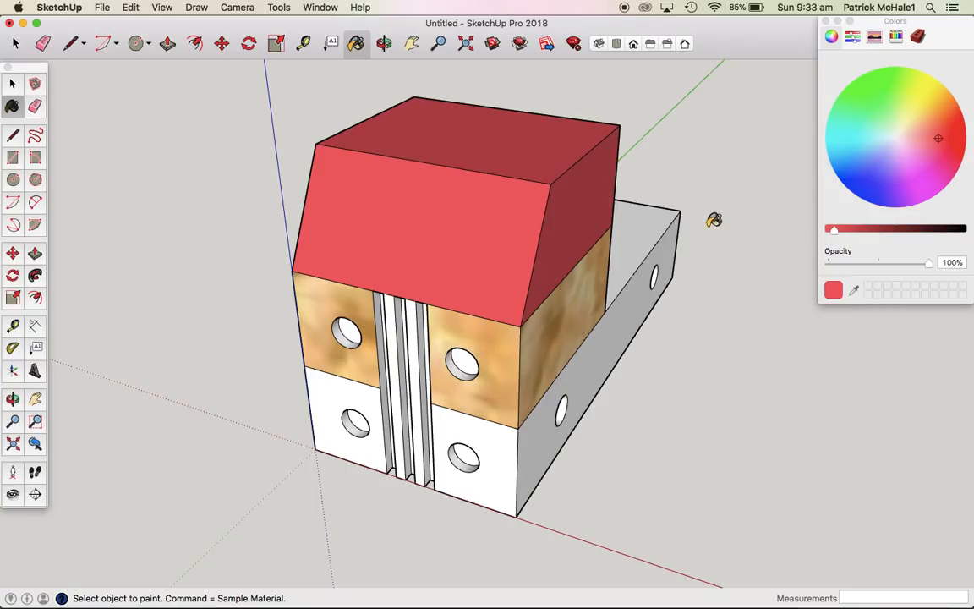
key("super+z")
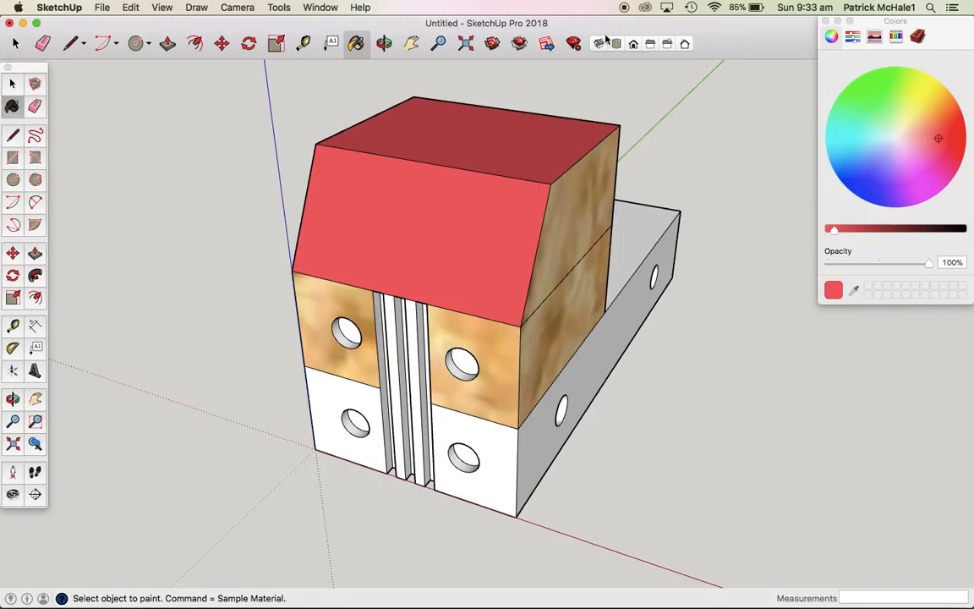
left_click(564, 220)
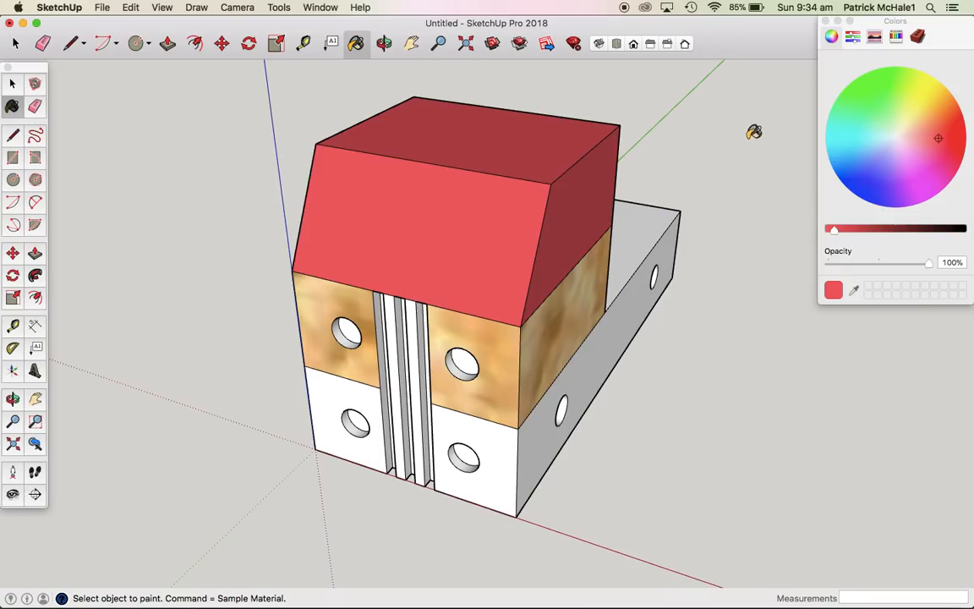
Step: Paint the middle block's opposite side face and back face with the light speckled material from the Wood collection
key("o")
left_click_drag(211, 283, 971, 312)
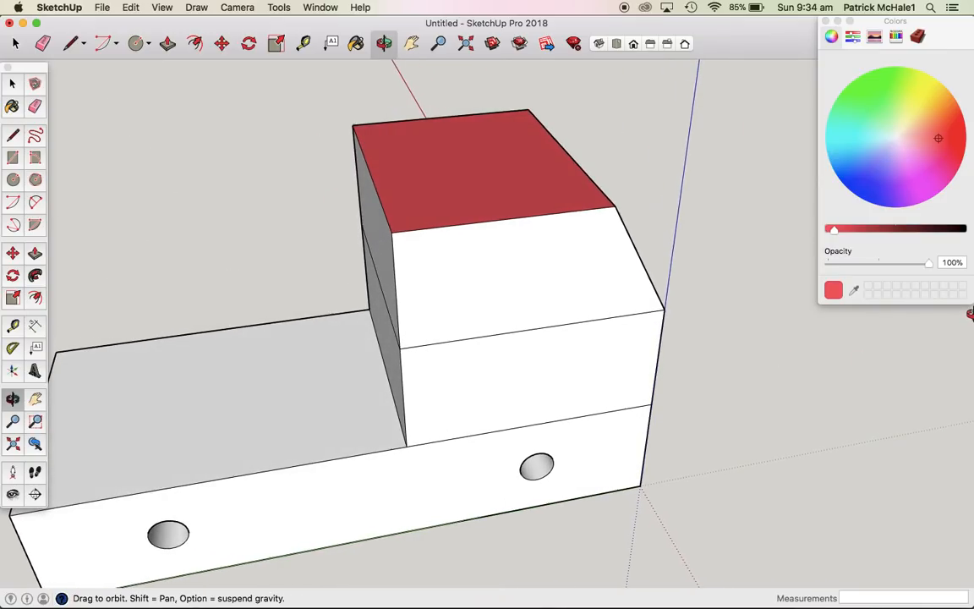
left_click(920, 36)
left_click(838, 167)
left_click(495, 359)
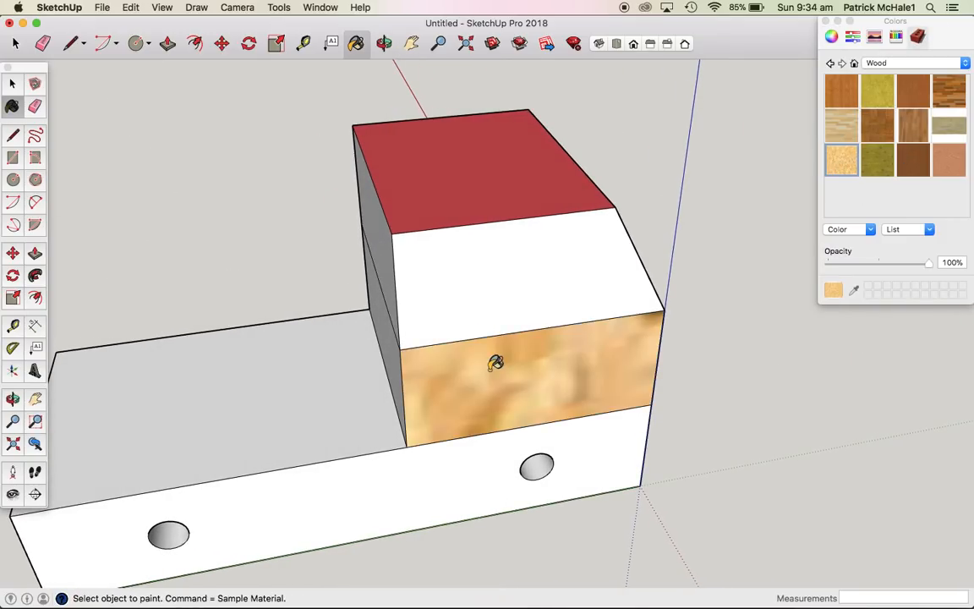
left_click(393, 341)
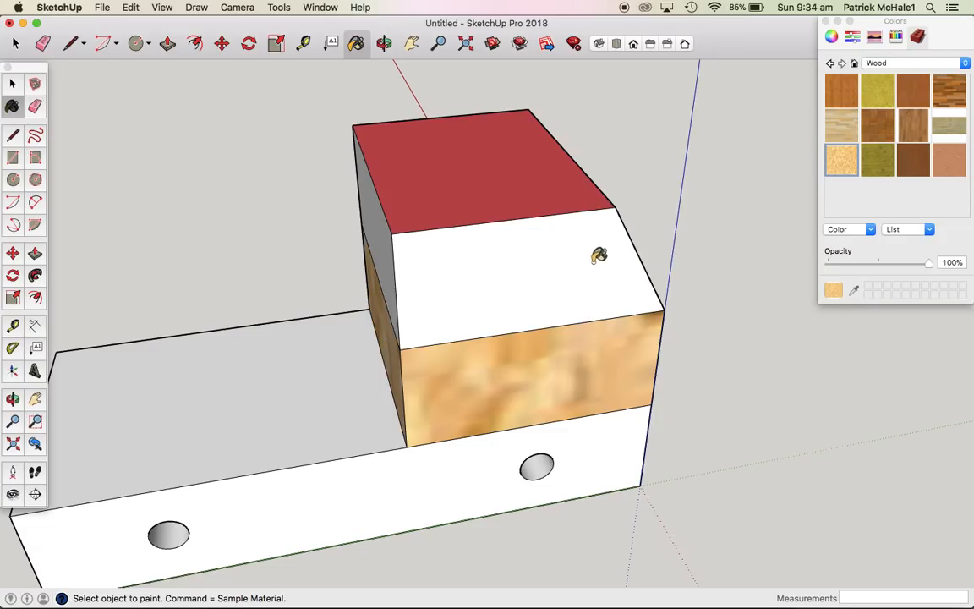
Step: Sample the red from the upper block's top and paint its unpainted side face and back face with it
left_click(831, 37)
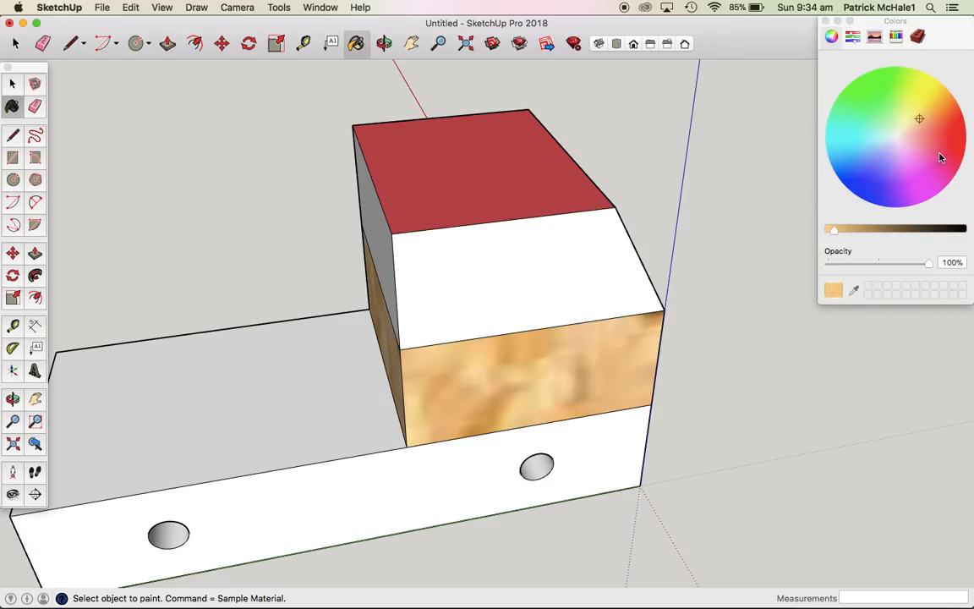
left_click(853, 291)
left_click(505, 171)
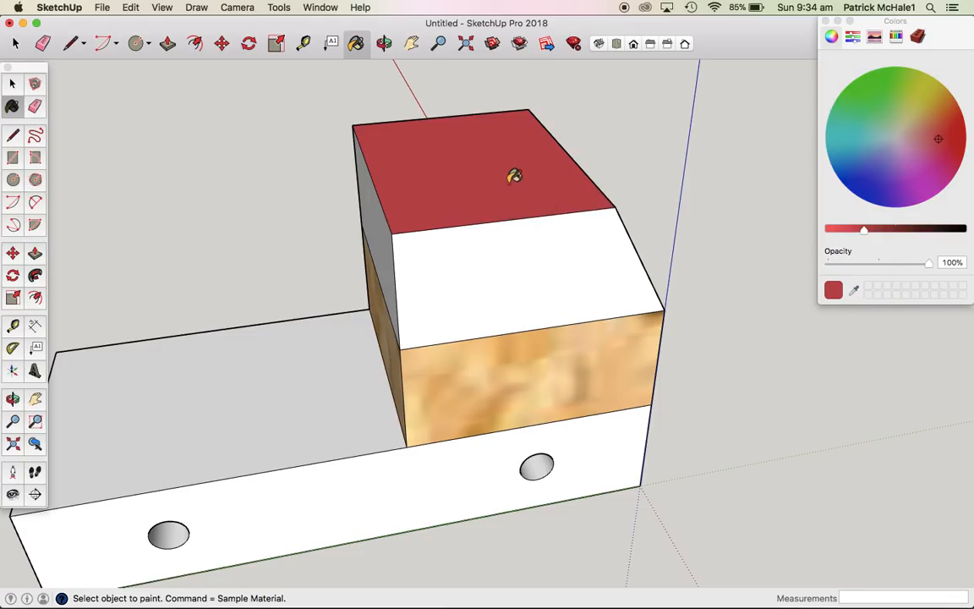
left_click(506, 287)
left_click(373, 246)
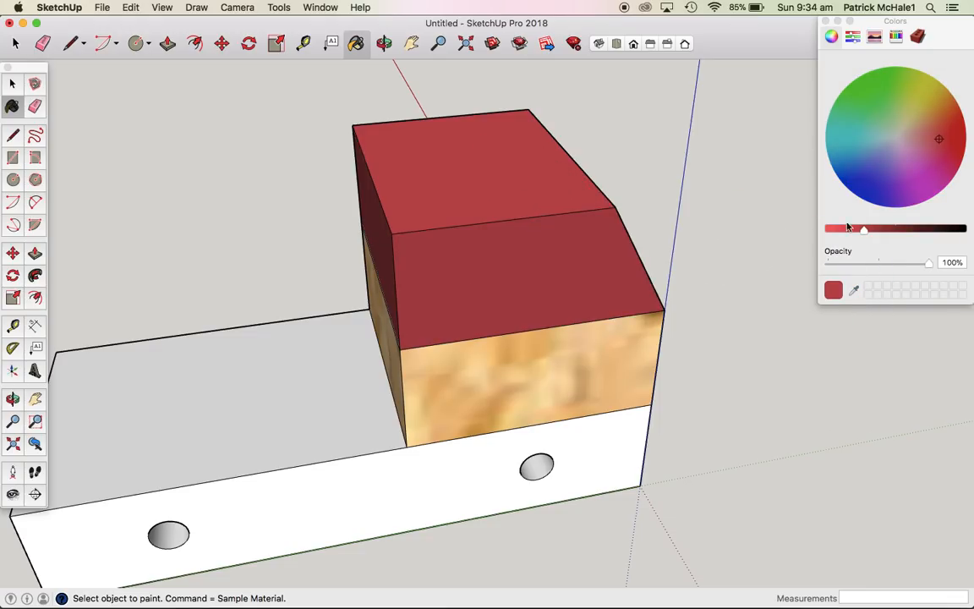
Step: Try a deep blue from the colour wheel on the long base's side face and top
left_click(867, 182)
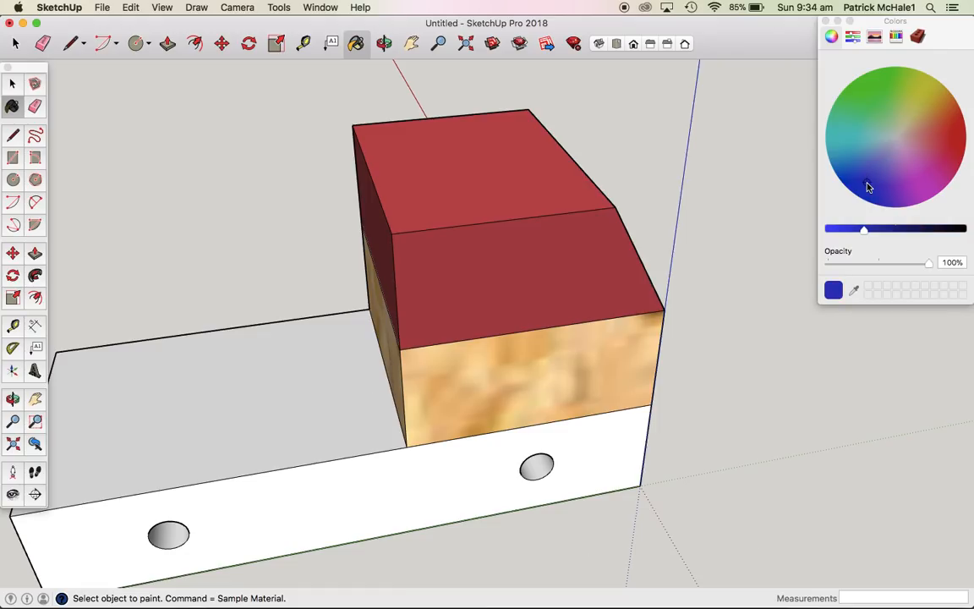
left_click(381, 474)
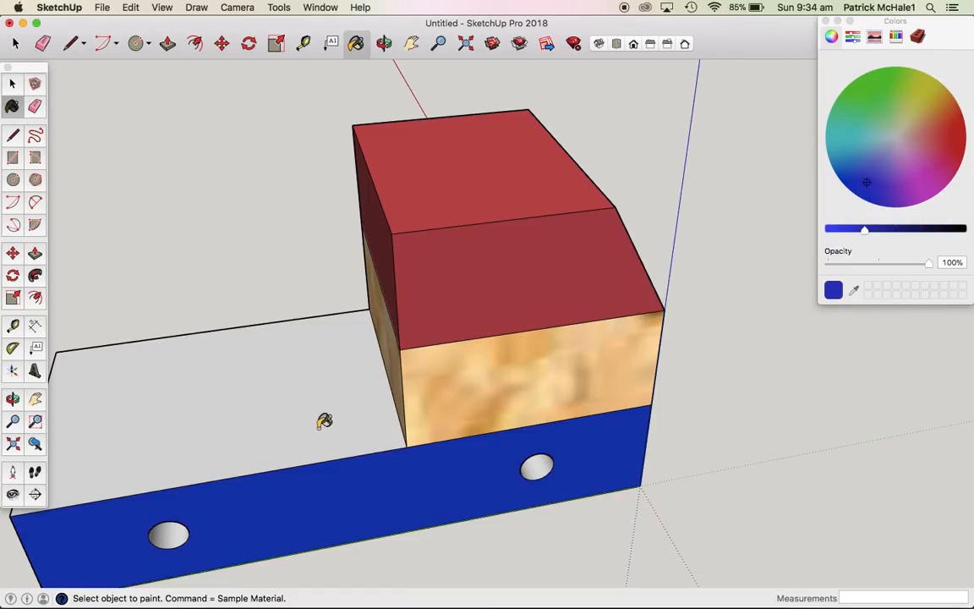
left_click(293, 374)
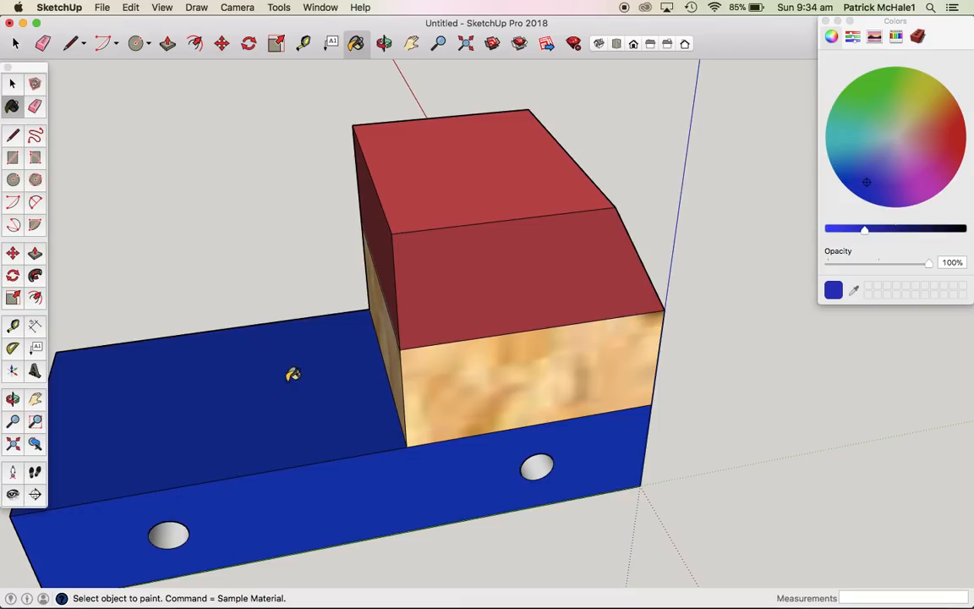
Step: Try a medium green from the colour wheel on the long base's side face and top
left_click(876, 112)
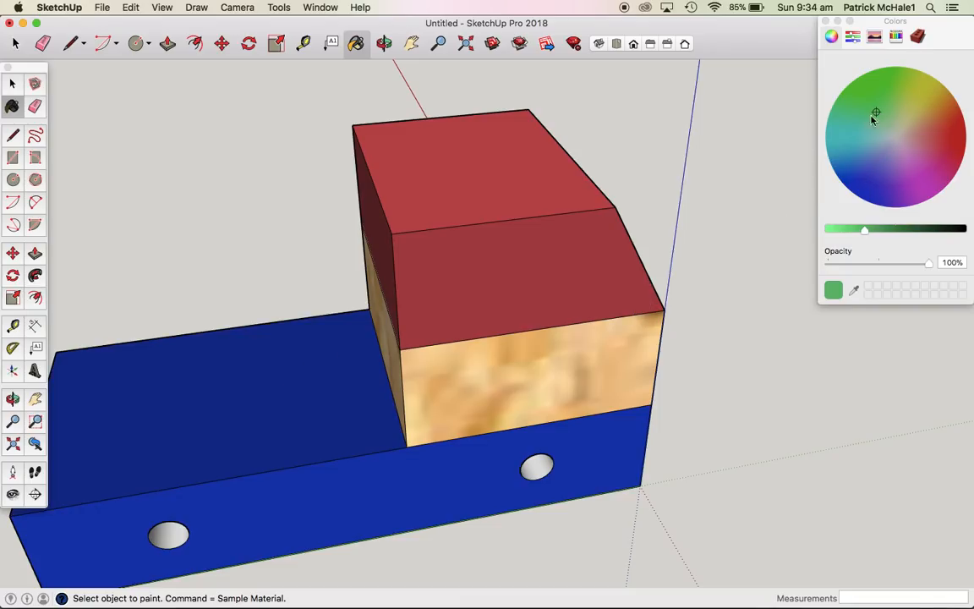
left_click(354, 484)
left_click(292, 401)
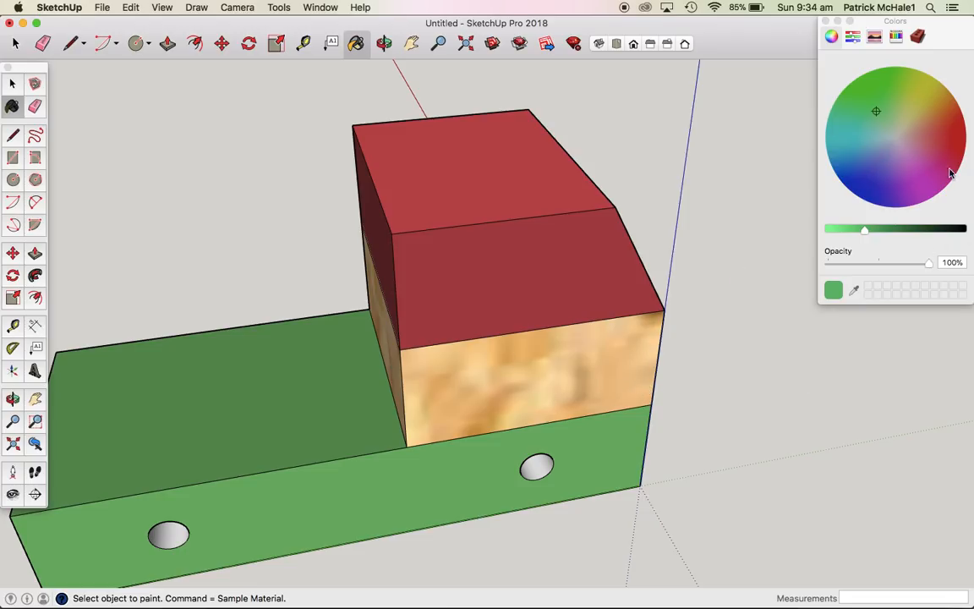
Step: Try a muted olive yellow from the colour wheel on the long base's top face
left_click(947, 153)
left_click(908, 113)
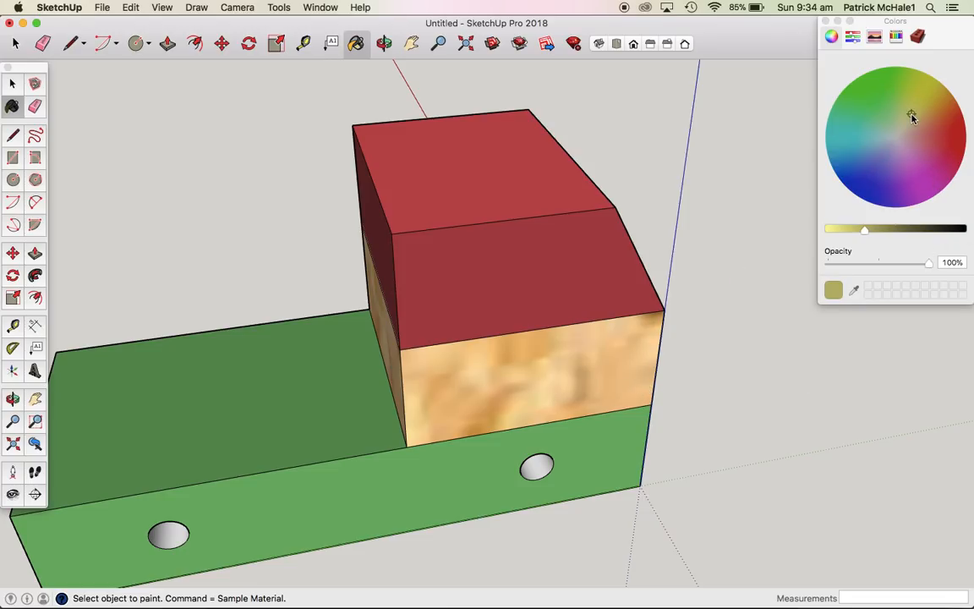
left_click(148, 372)
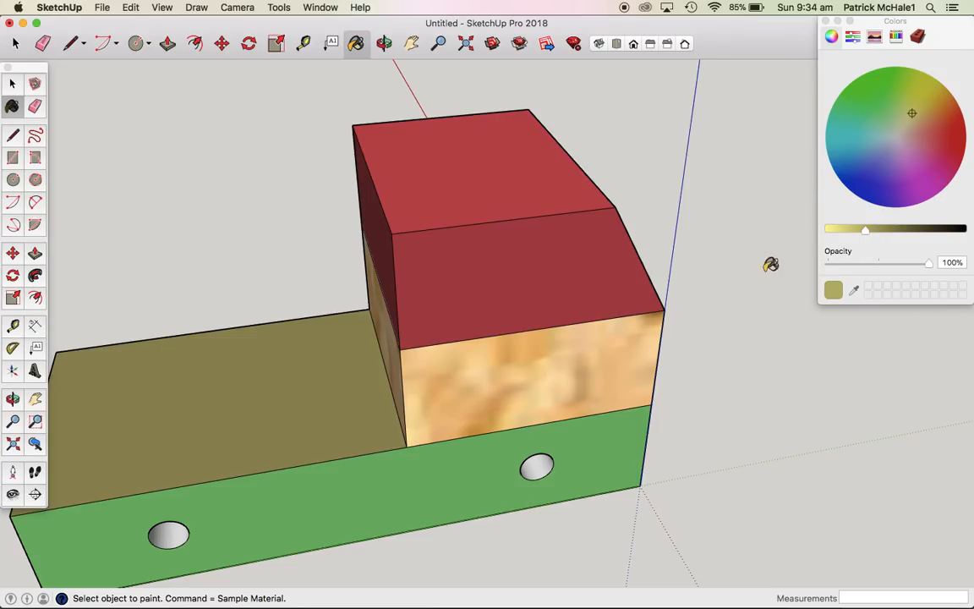
Step: Paint the long base's top face with the light speckled material from the Wood collection
left_click(919, 37)
left_click(843, 165)
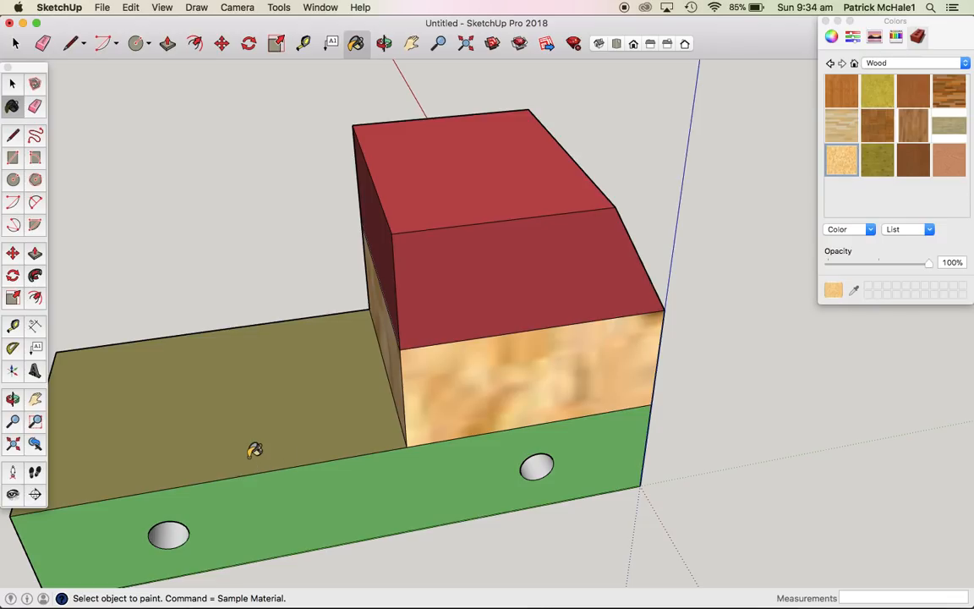
left_click(244, 376)
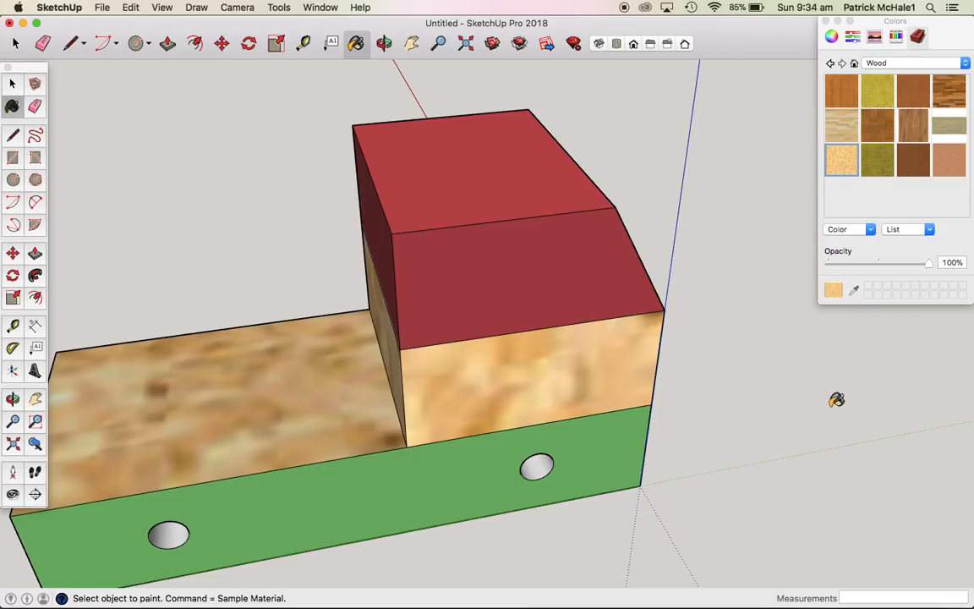
Step: Paint the inner circular faces of the two upper front recesses with the same speckled wood material
key("o")
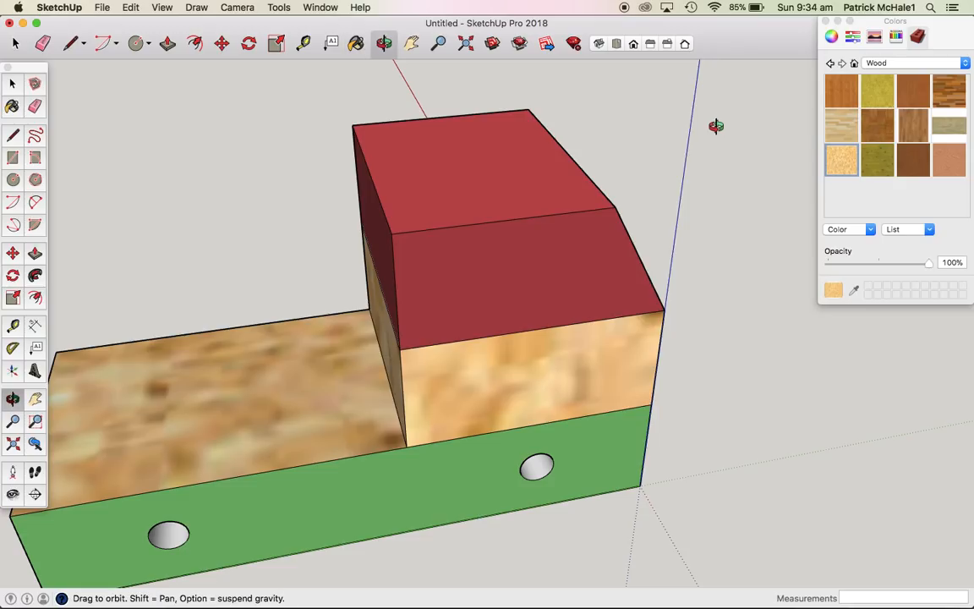
left_click_drag(716, 126, 3, 50)
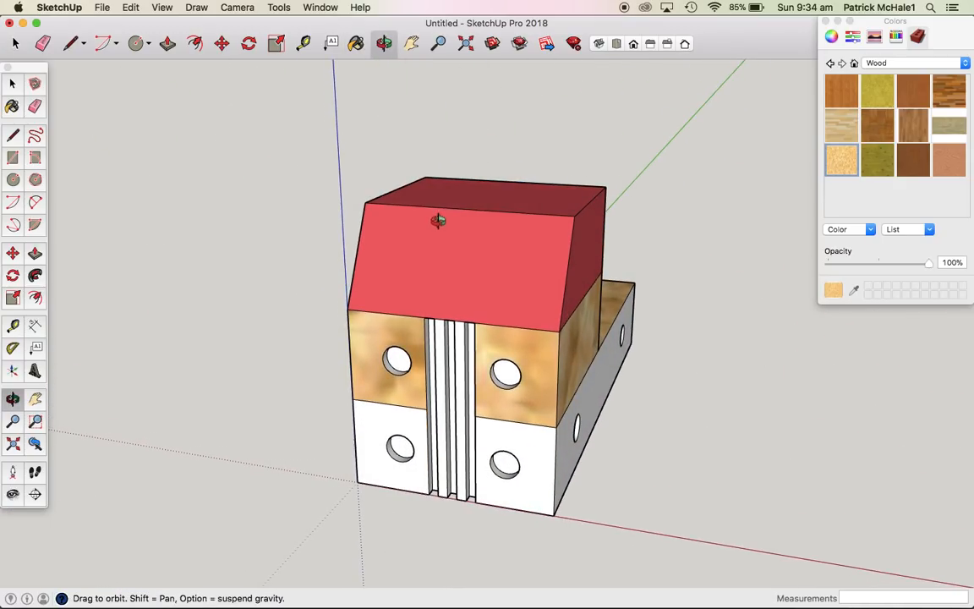
double_click(507, 367)
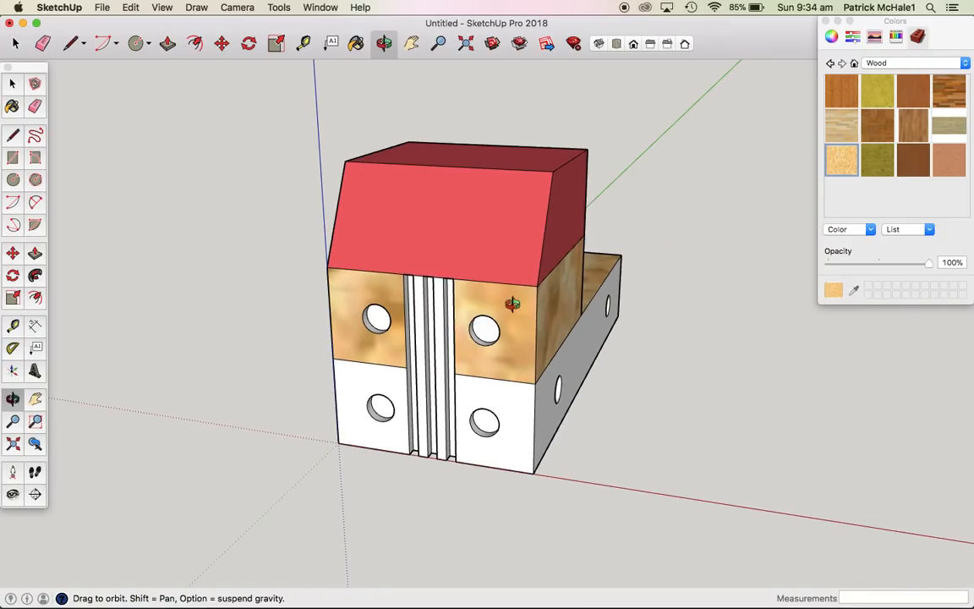
key("b")
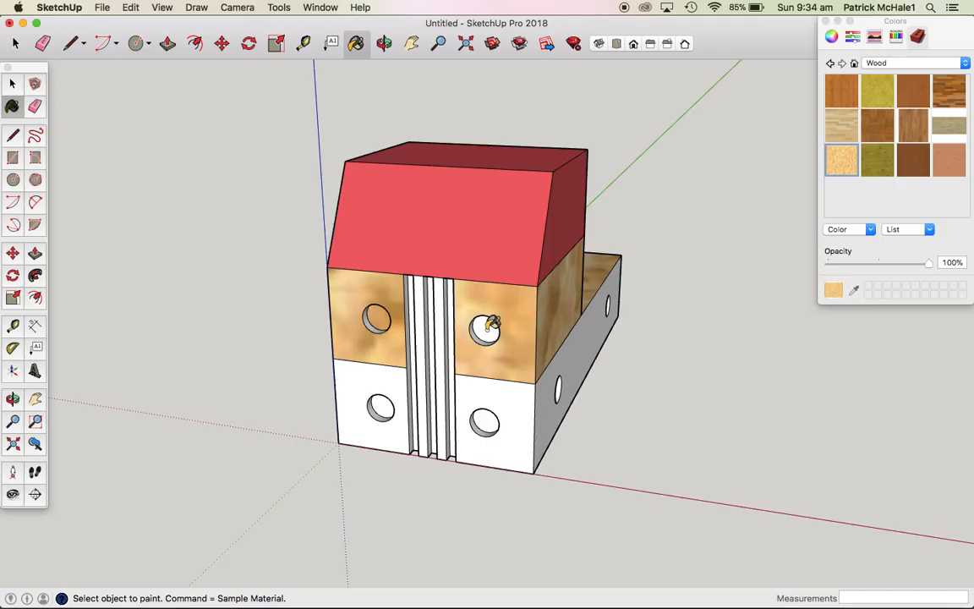
Step: Pick a light turquoise from the colour wheel and paint the base's unpainted side face and both lower front panels
left_click(831, 37)
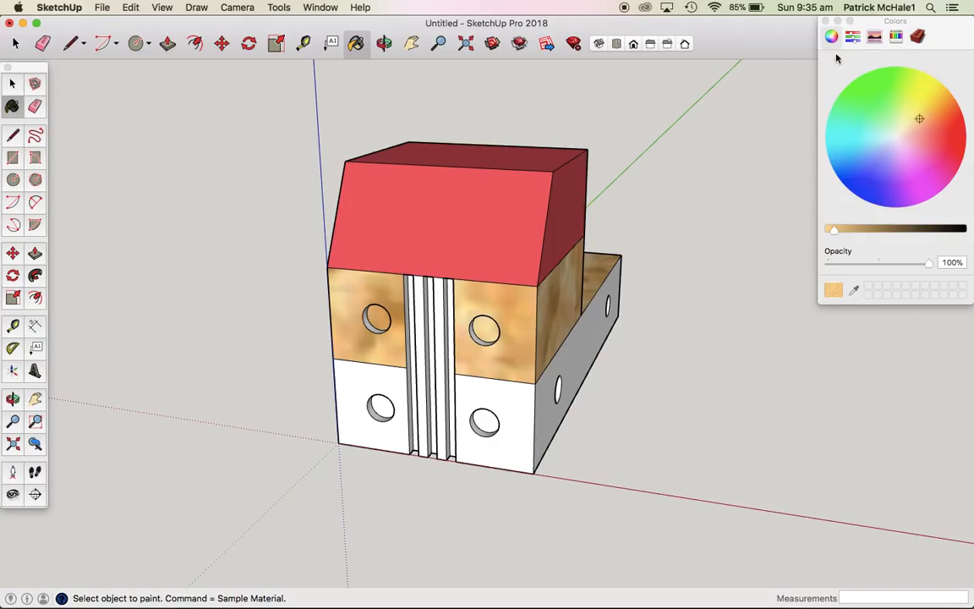
left_click(864, 134)
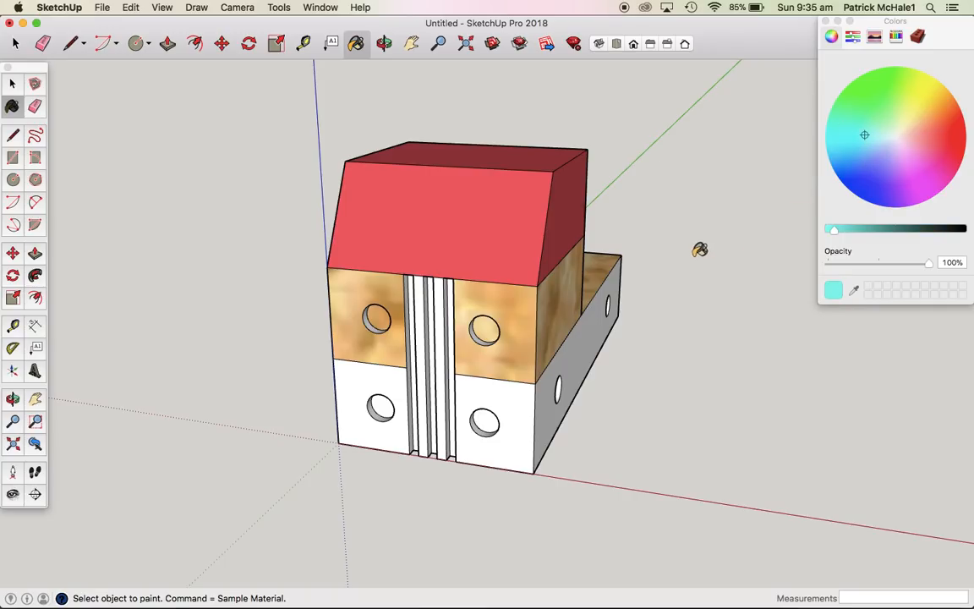
left_click(585, 341)
left_click(497, 416)
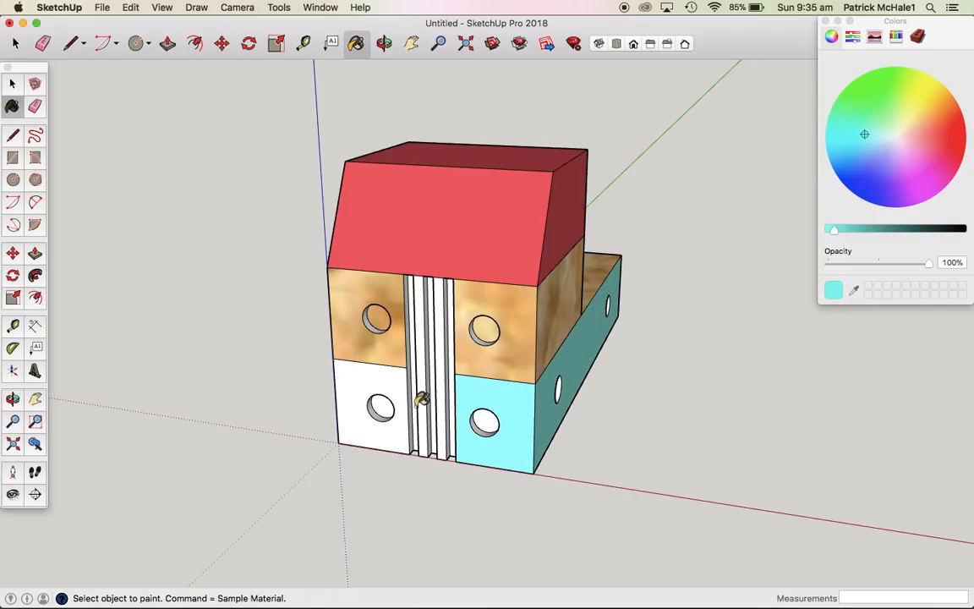
left_click(344, 368)
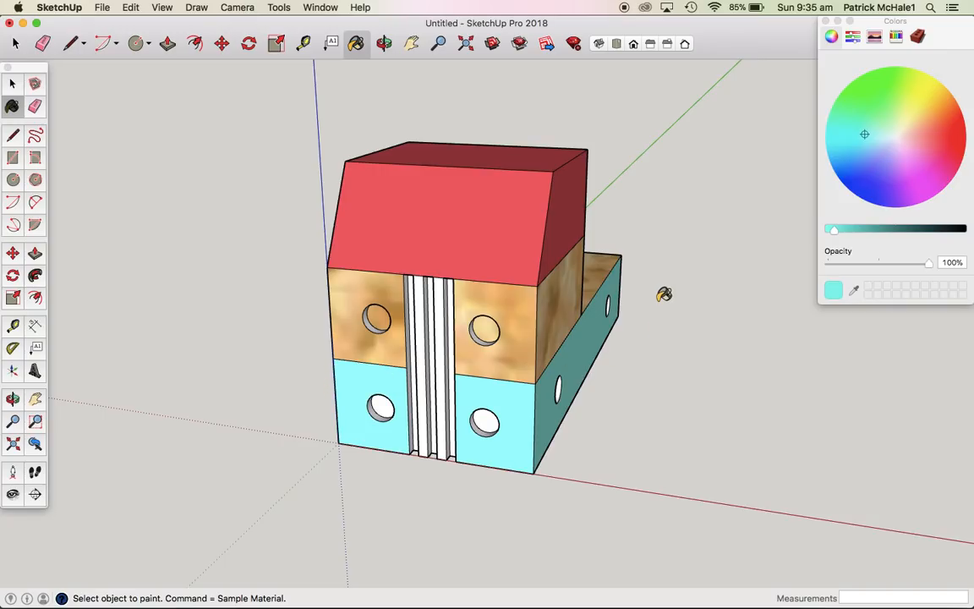
Step: Repaint the base's green side face with the same light turquoise
key("o")
mouse_move(658, 301)
left_mouse_down()
mouse_move(935, 351)
mouse_move(932, 324)
left_mouse_up()
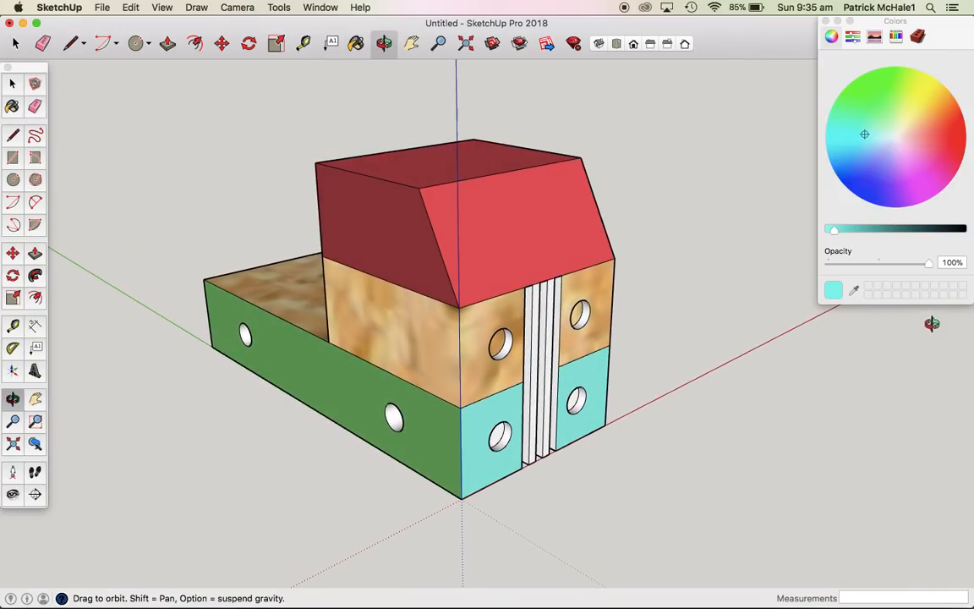
left_click(833, 292)
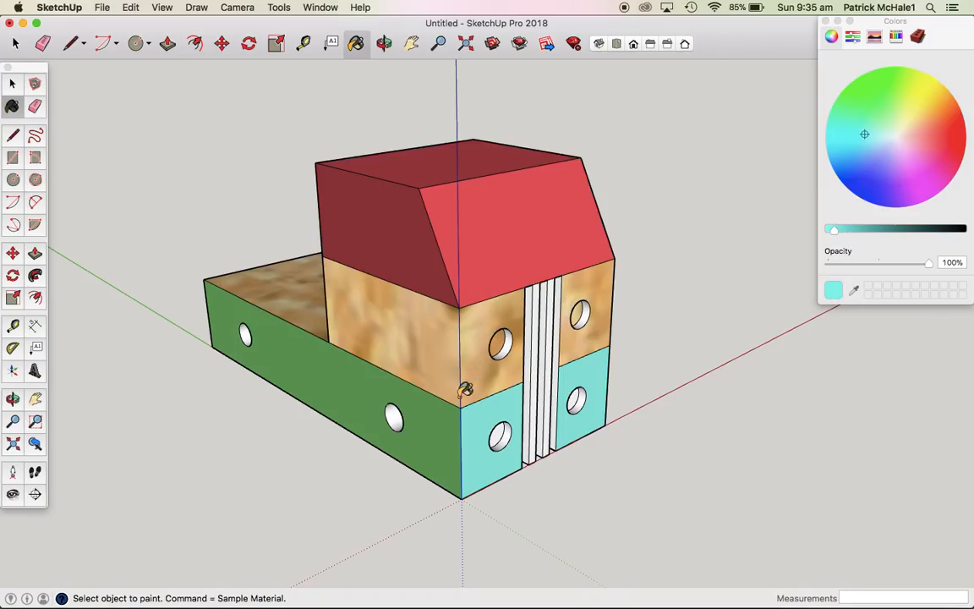
left_click(404, 377)
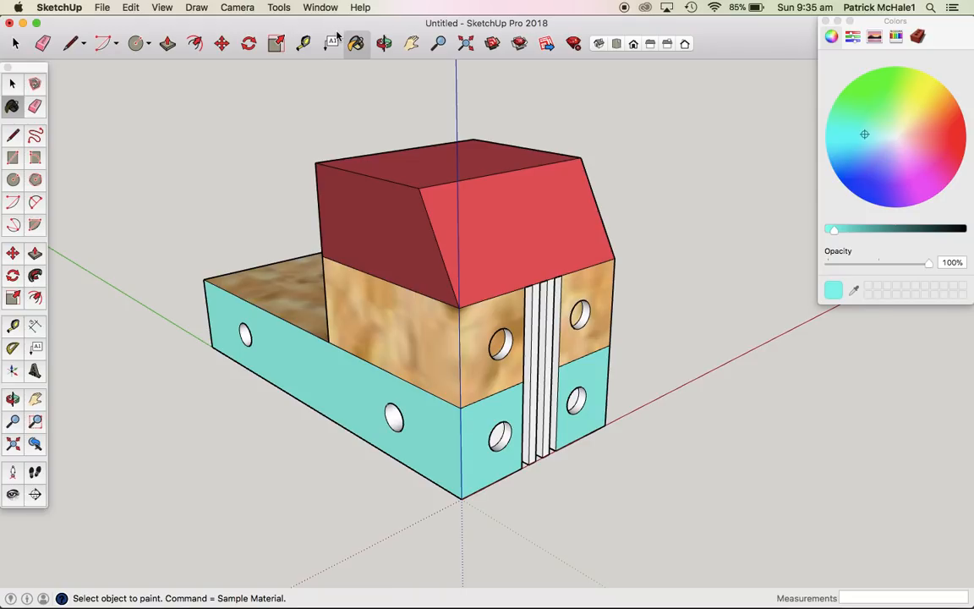
Step: Attach a leader text to the midpoint of the lower front panel's bottom edge, with "INSTRUCTION:" as its first line
left_click(34, 347)
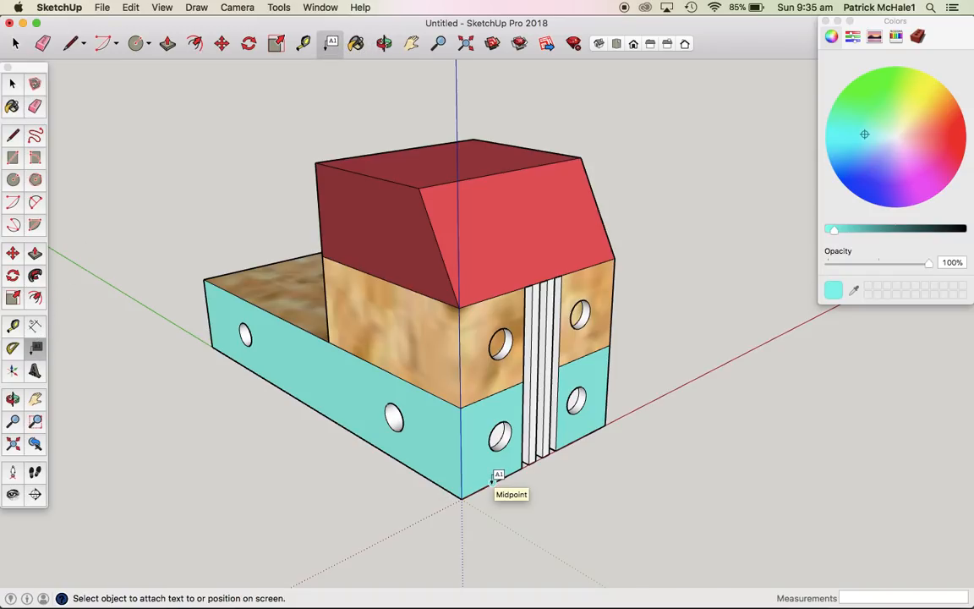
left_click(492, 482)
left_click(546, 513)
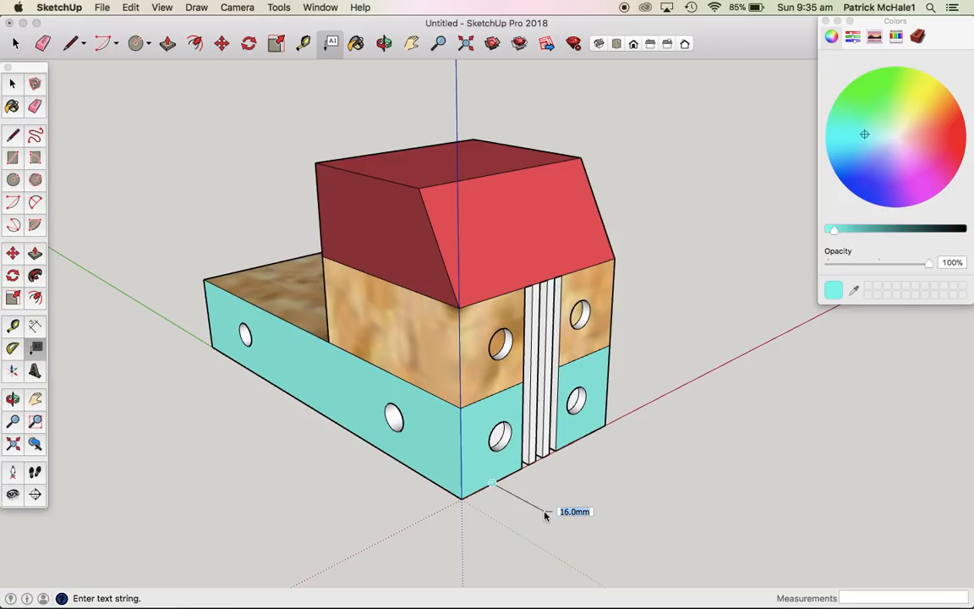
type("INSTRUCTION:")
key("Return")
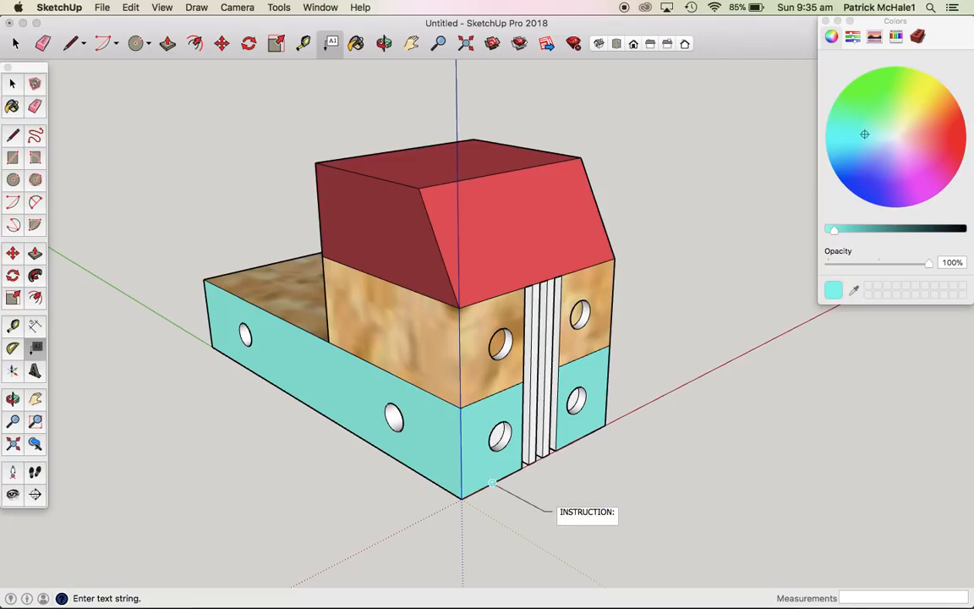
Step: Add "Colour in the truck any way you like. From this point onwards you" as the second line of the instruction label
type("Colour in the truck an")
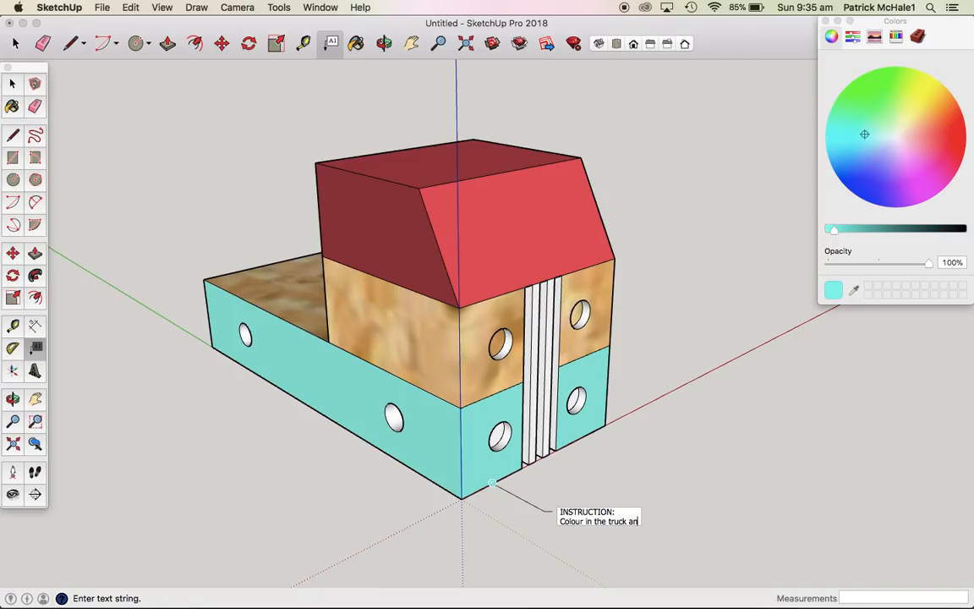
type("y way you")
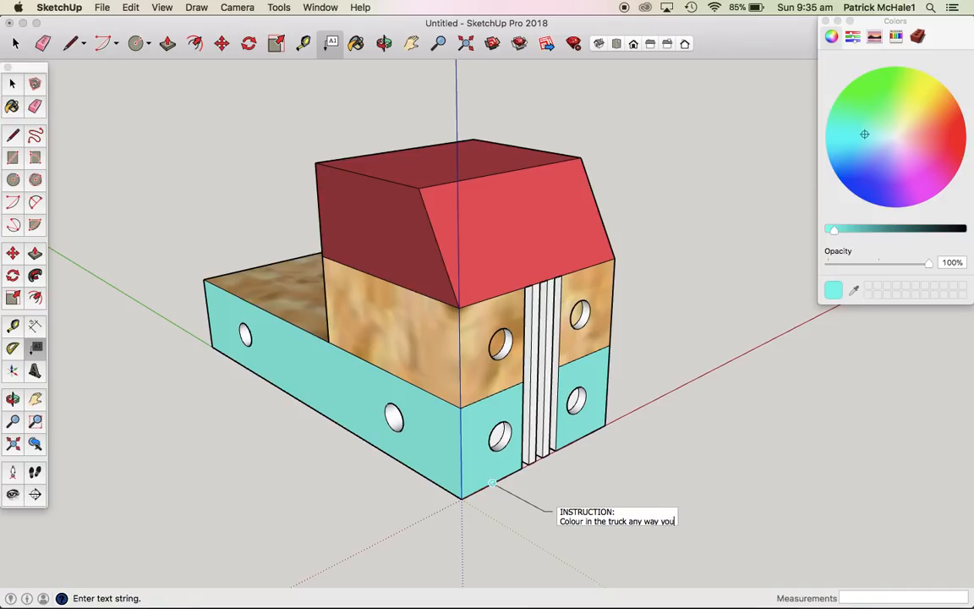
type(" like. Fron this ")
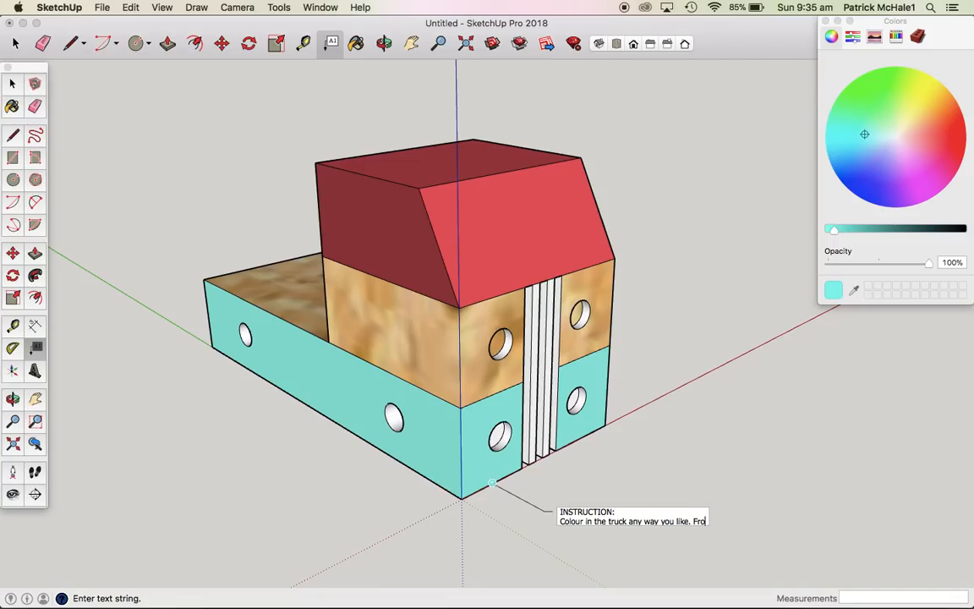
type("po")
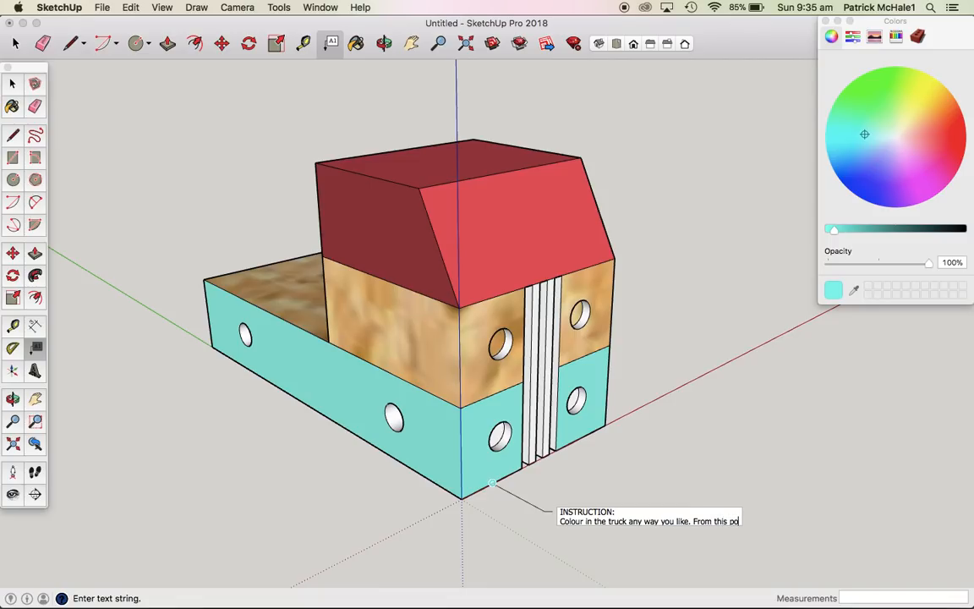
type("int onwards you")
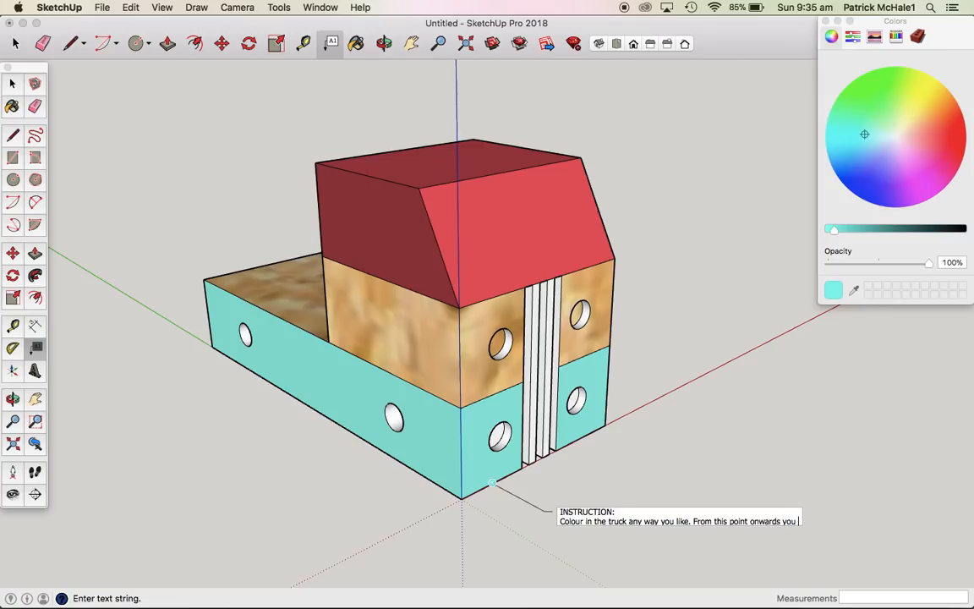
key("Return")
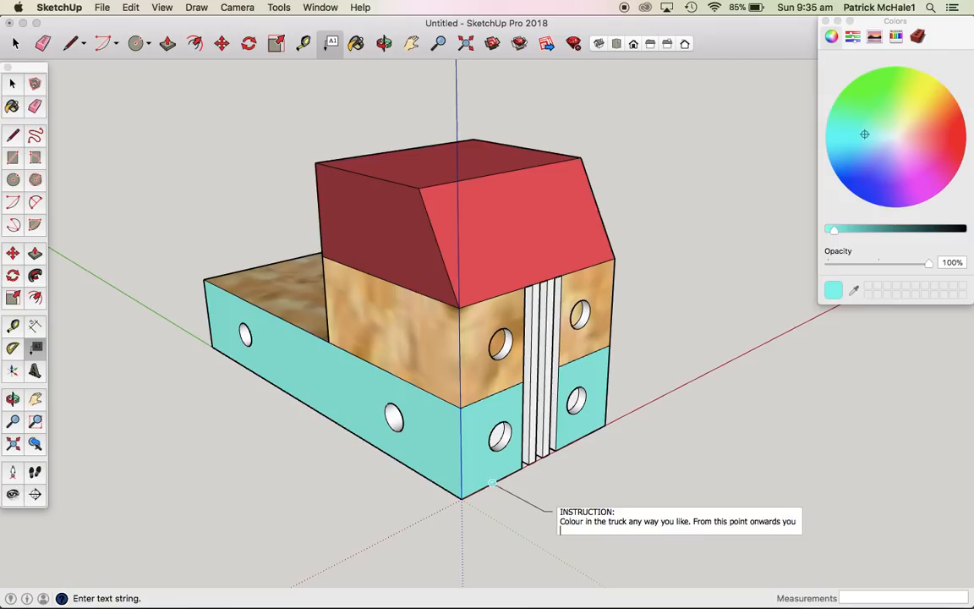
Step: Add the line "can get creative. Next I will show you the 3D Warehouse... Fun! :)" and finish the instruction label
type("can get creative. Next I will sho")
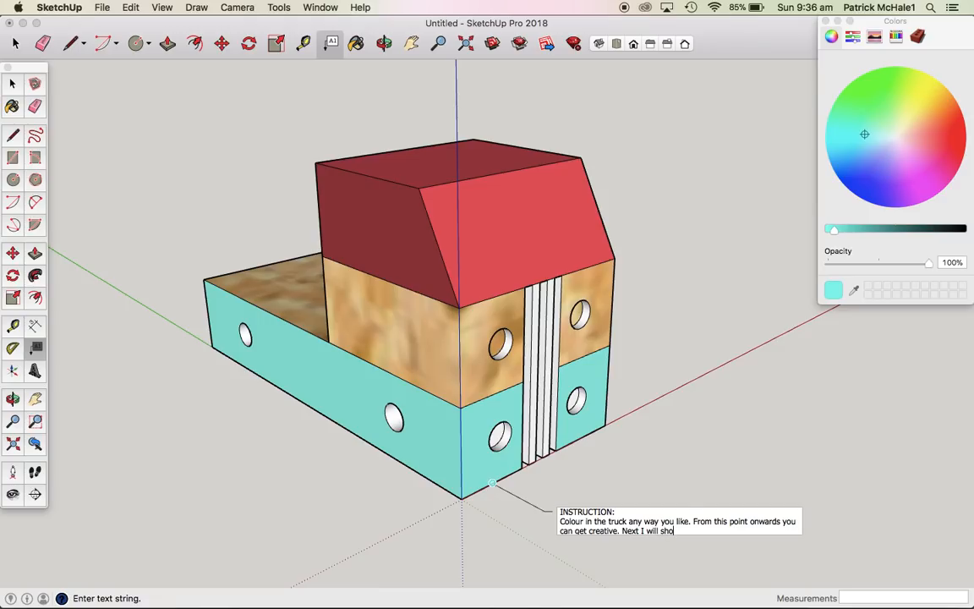
type("w you the")
type(" #")
type(" 3D")
type("Warehous")
type("e")
type("..")
type(". Fu")
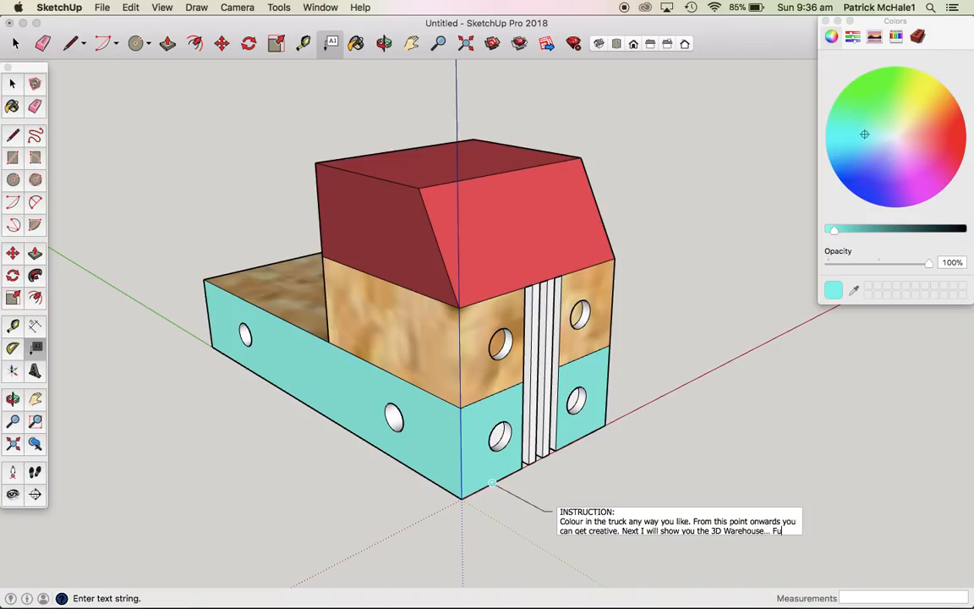
type("n! :)")
left_click(627, 429)
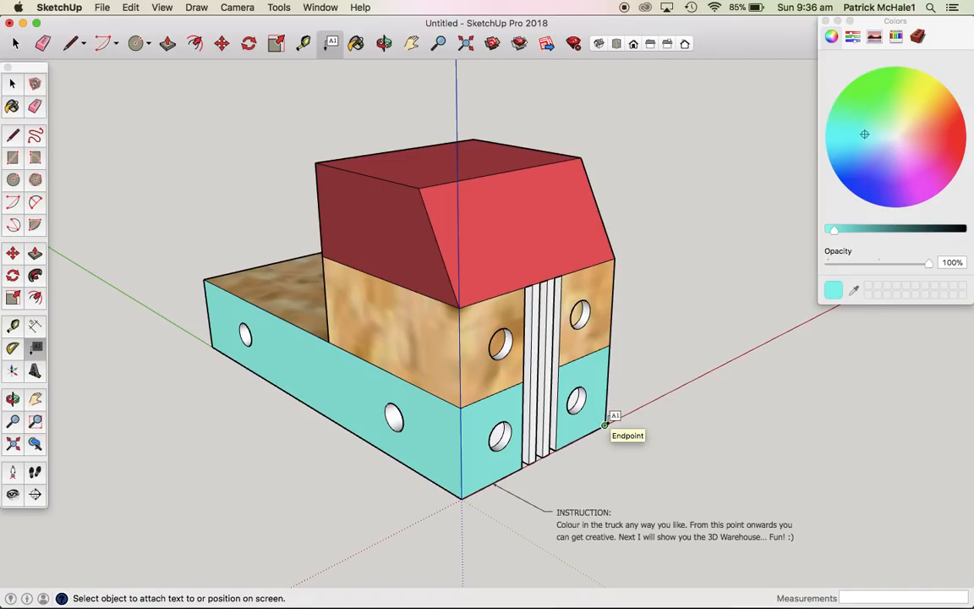
Step: Attach a second leader text to the far bottom corner of the truck's front, with "EXTENSION:" as its first line
left_click(606, 423)
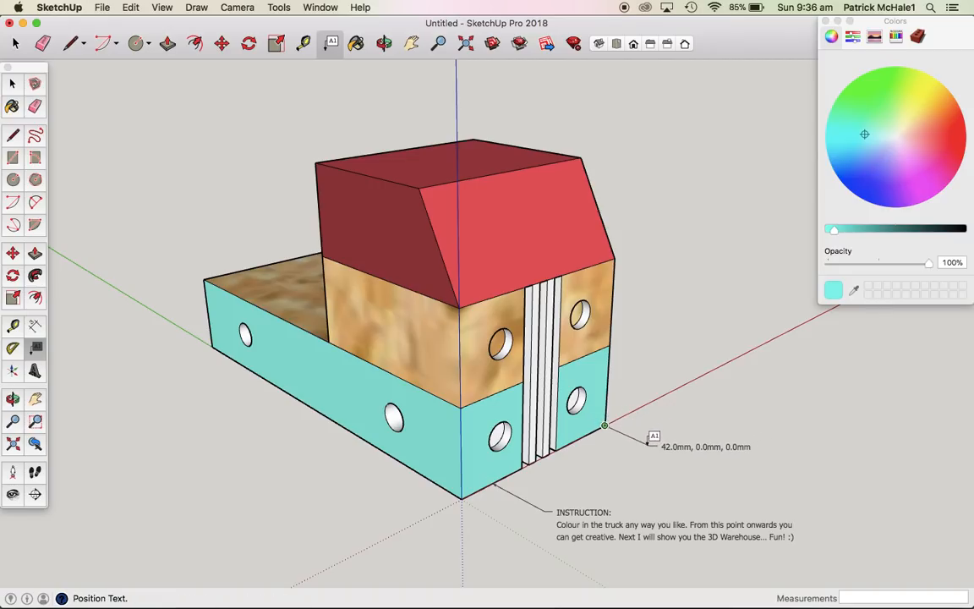
left_click(628, 453)
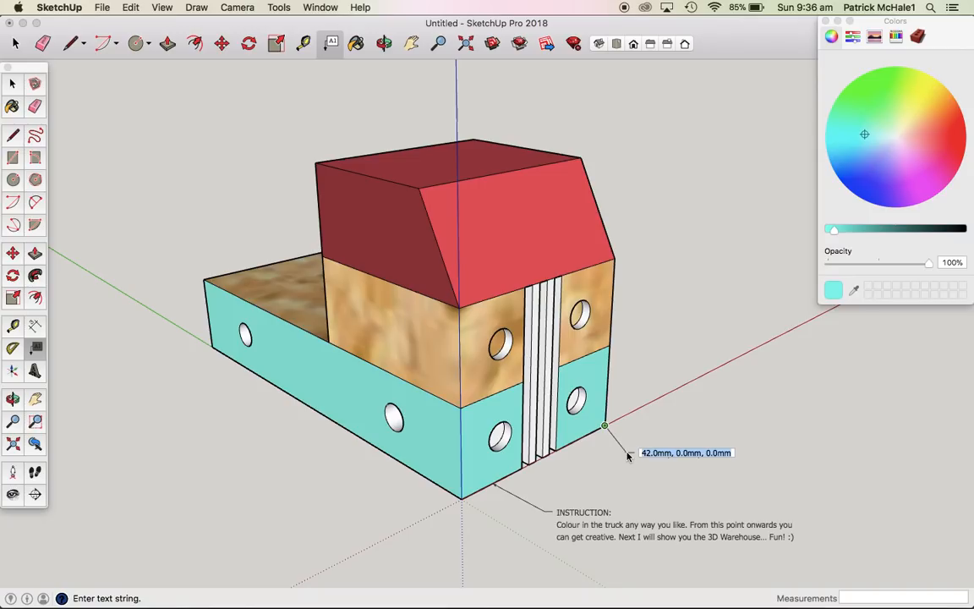
type("E")
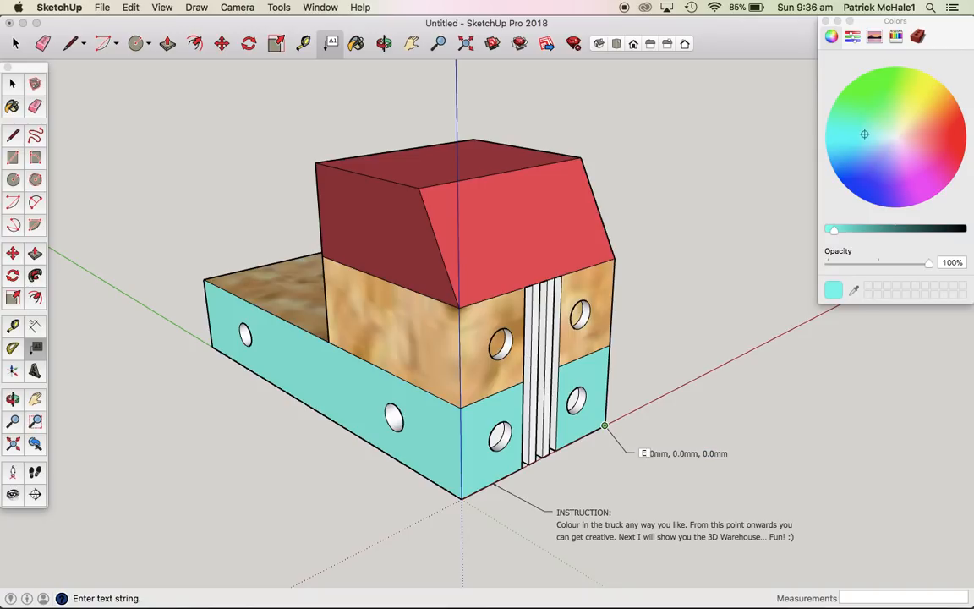
type("XTENSION")
type(":")
key("Return")
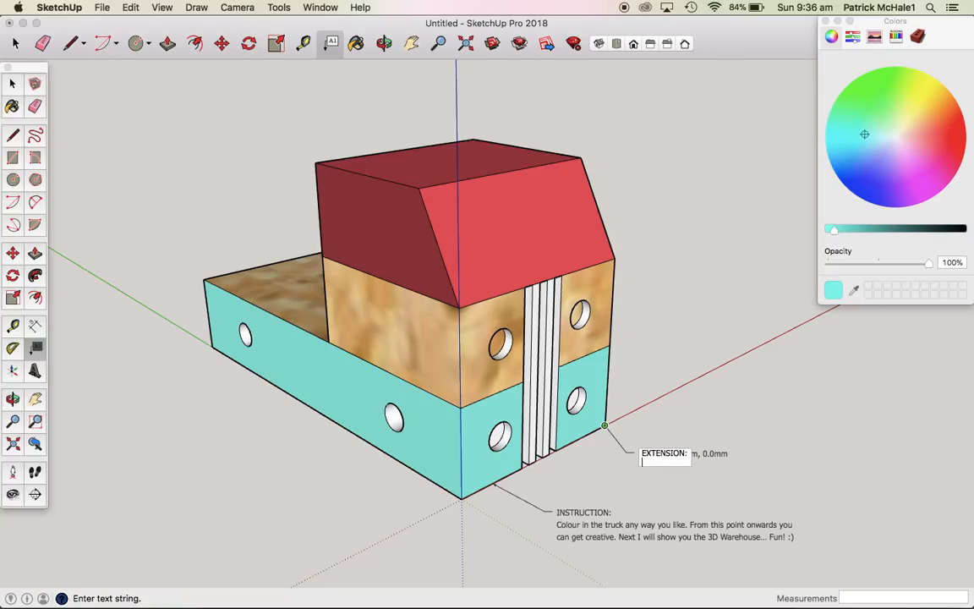
Step: Add the line "You can extend yourself by modifying the truck." to the extension label
type("You can extend yoursel")
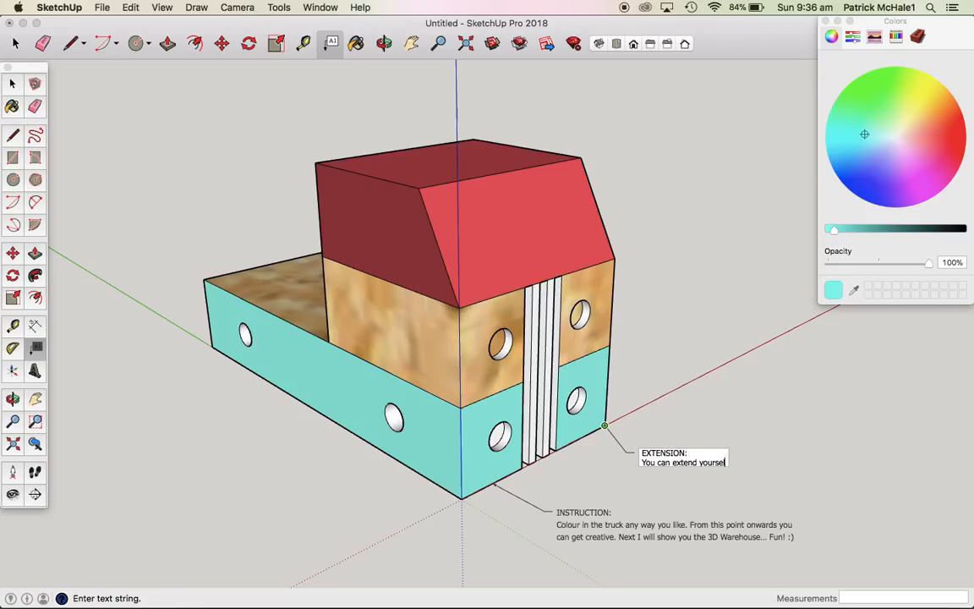
type("f by modify")
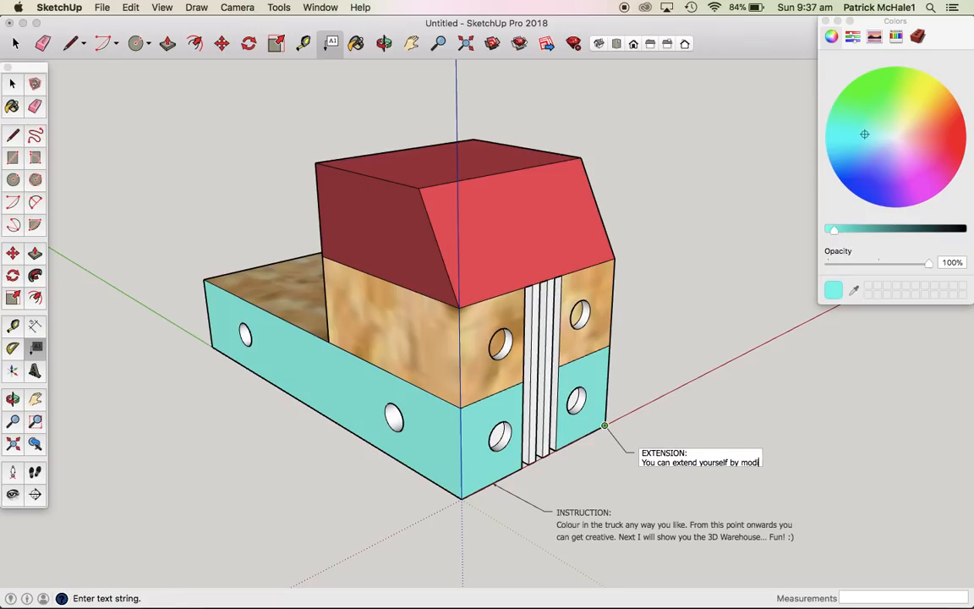
type("ing the truck")
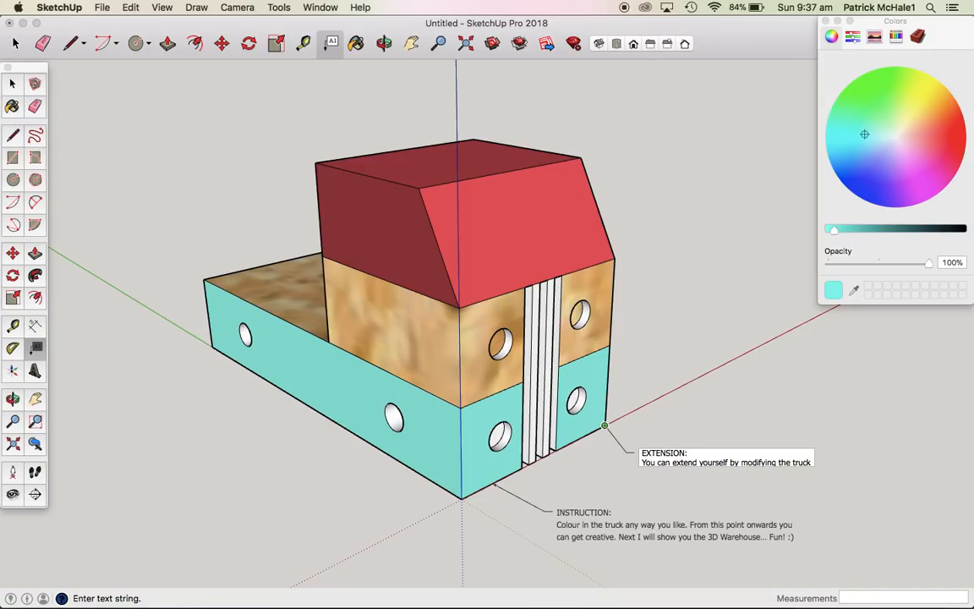
type(".")
key("Return")
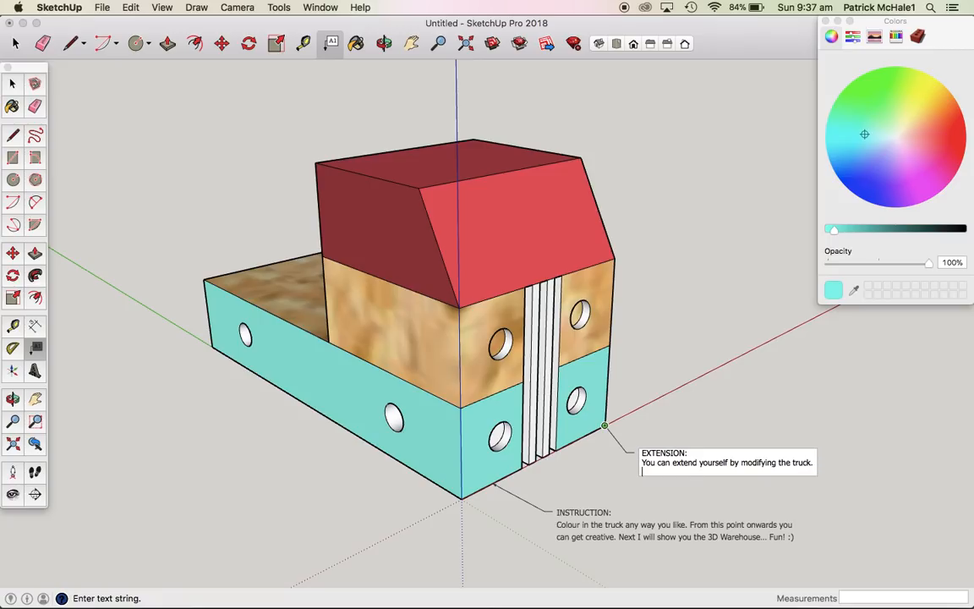
Step: Complete the label with "Maybe you could build a trailer for the truck. How about some wing mirrors." and "Check out this quick windscreen"
type("Maybe you could build a traile")
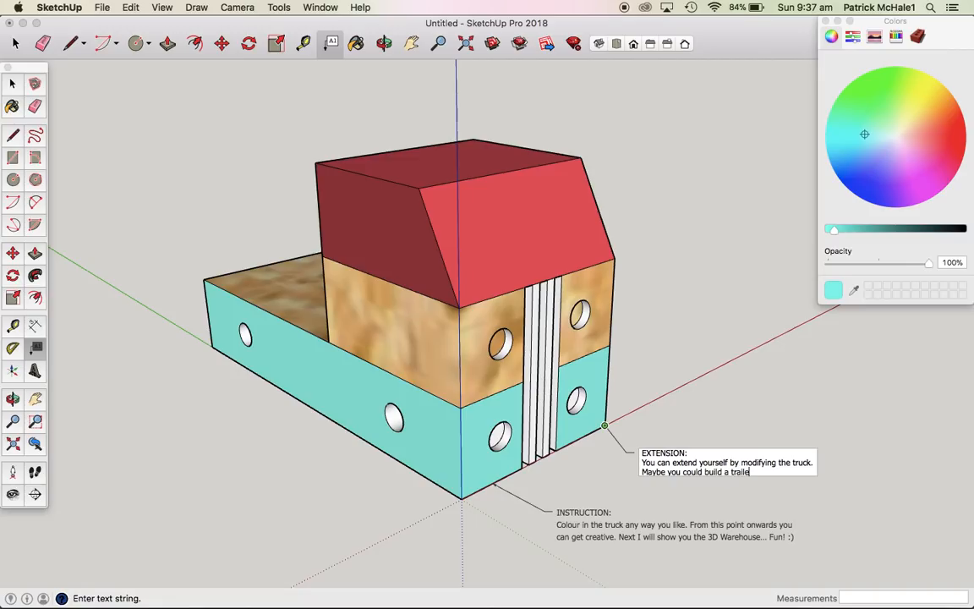
type("r for the truck. How about some")
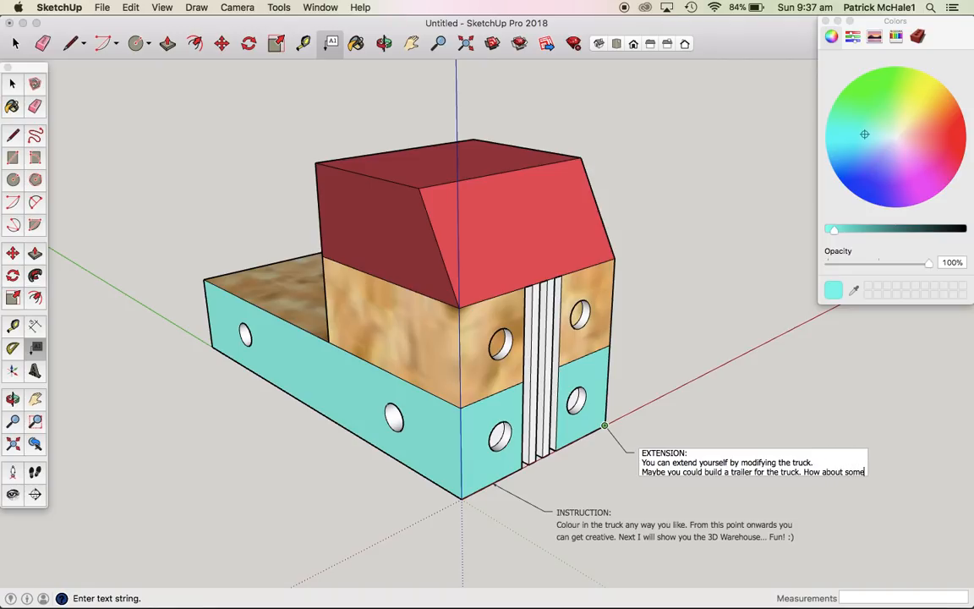
type(" wing mirrors")
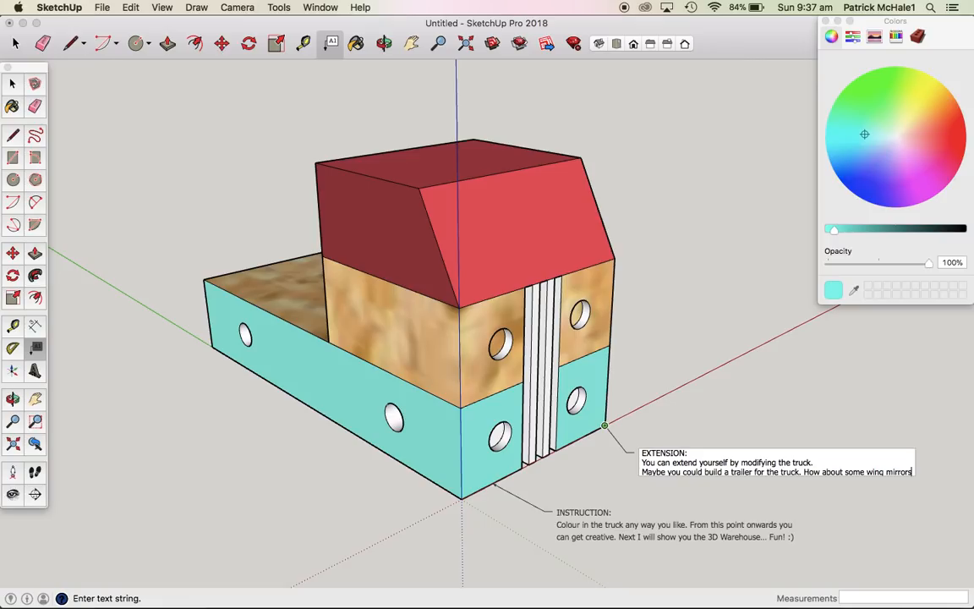
type(".")
key("Return")
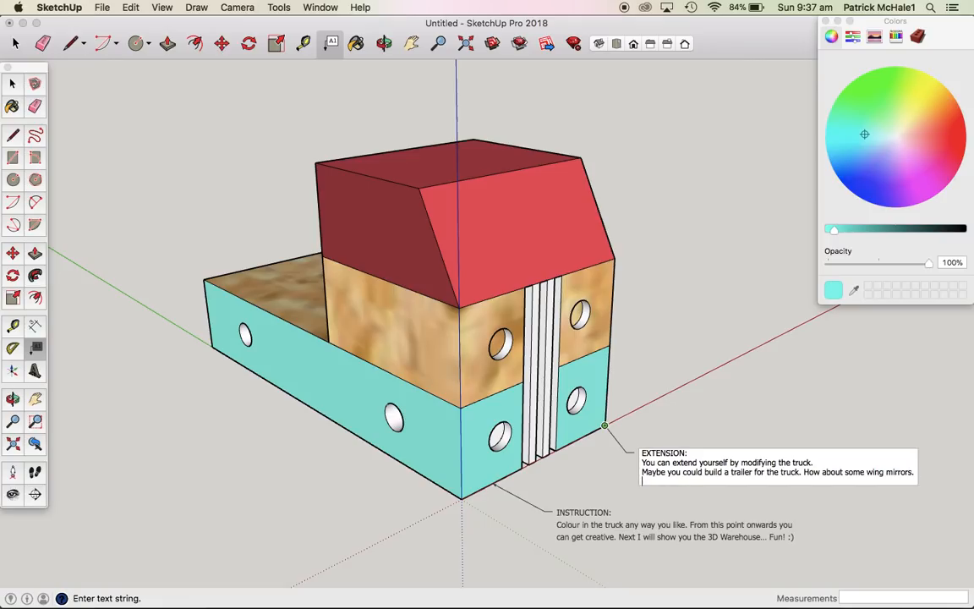
type("Check out this quick windscreen")
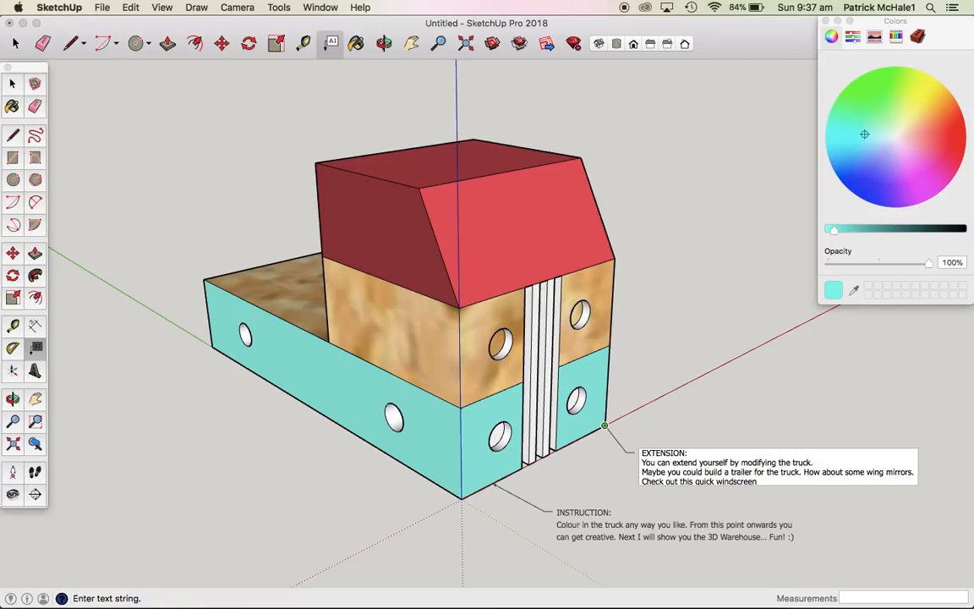
left_click(702, 413)
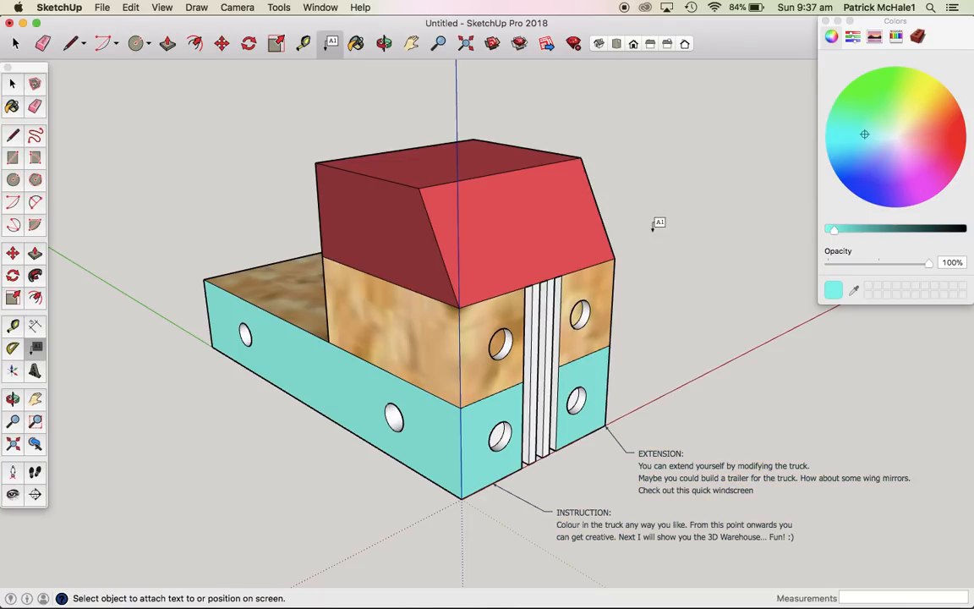
Step: Place guide lines 1 mm from the near sloping edge and the upper edge of the cab's slanted front face
key("t")
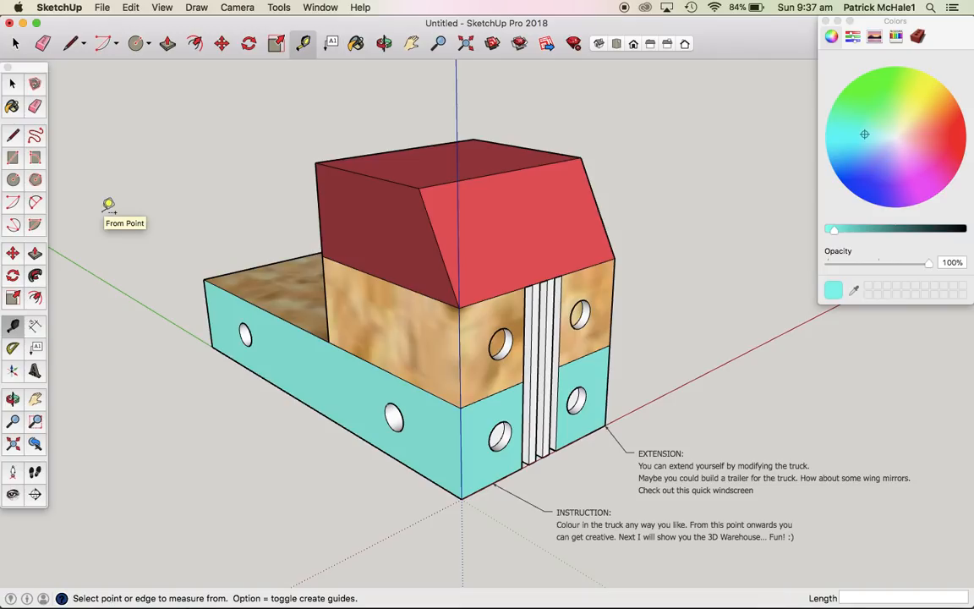
left_click(438, 228)
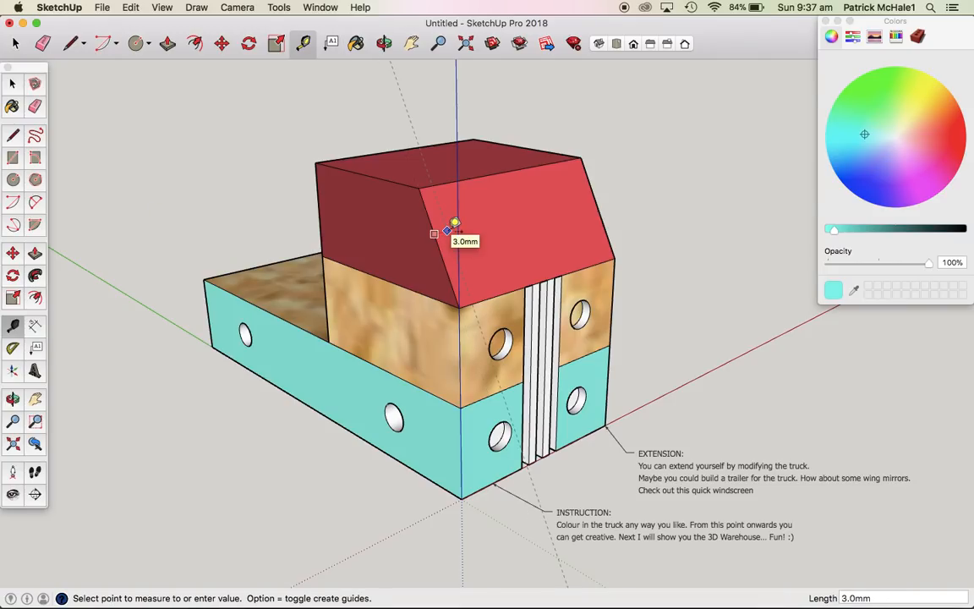
left_click(435, 232)
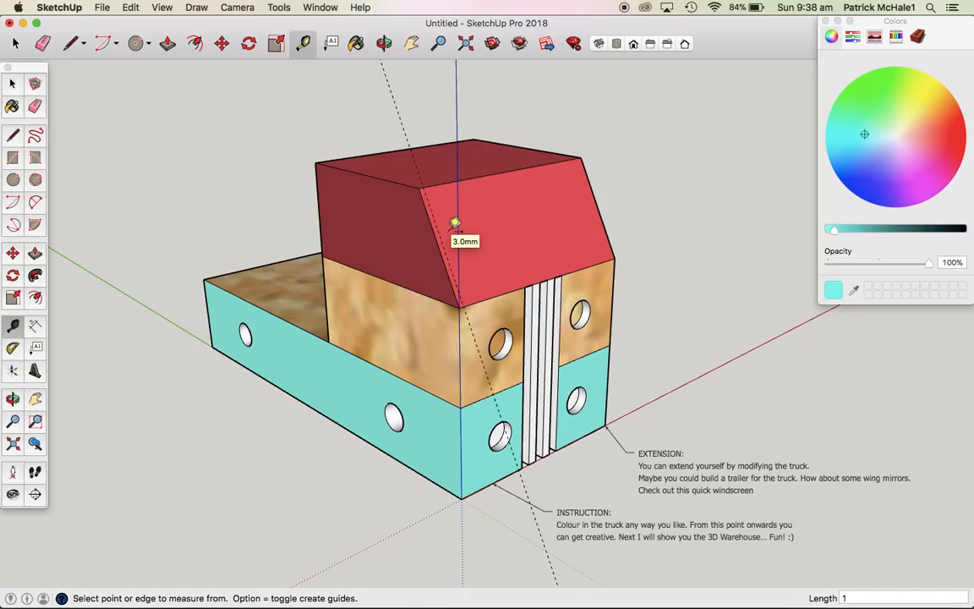
left_click(488, 170)
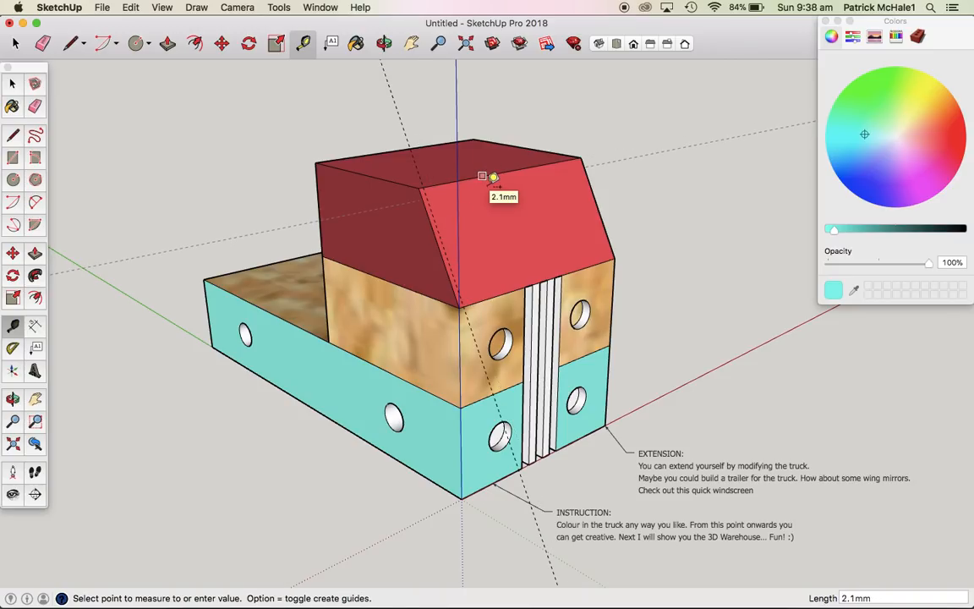
left_click(495, 179)
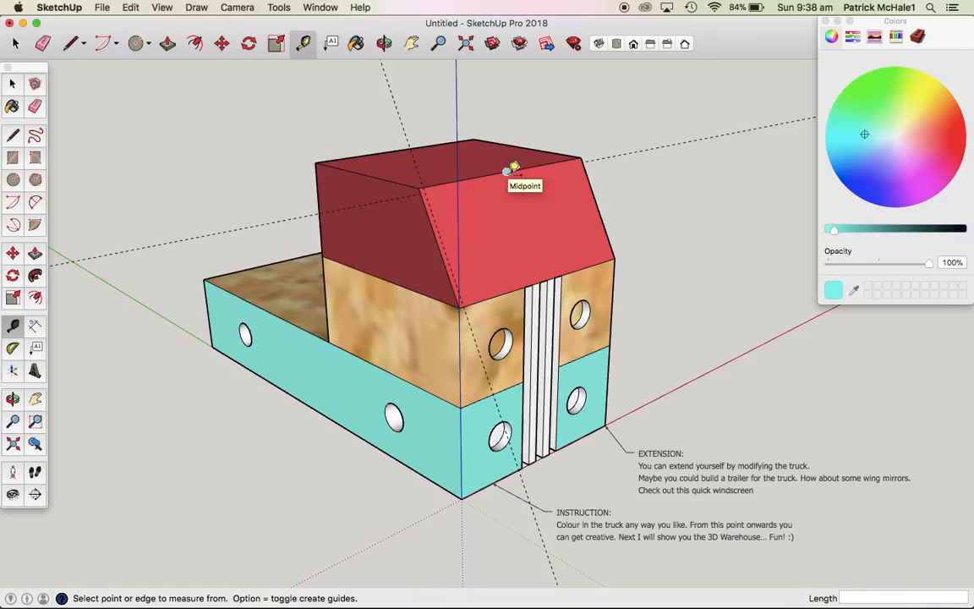
Step: Place 1 mm guides from the slanted front face's far sloping edge and lower edge, and repeat the 1 mm upper-edge guide
left_click(583, 166)
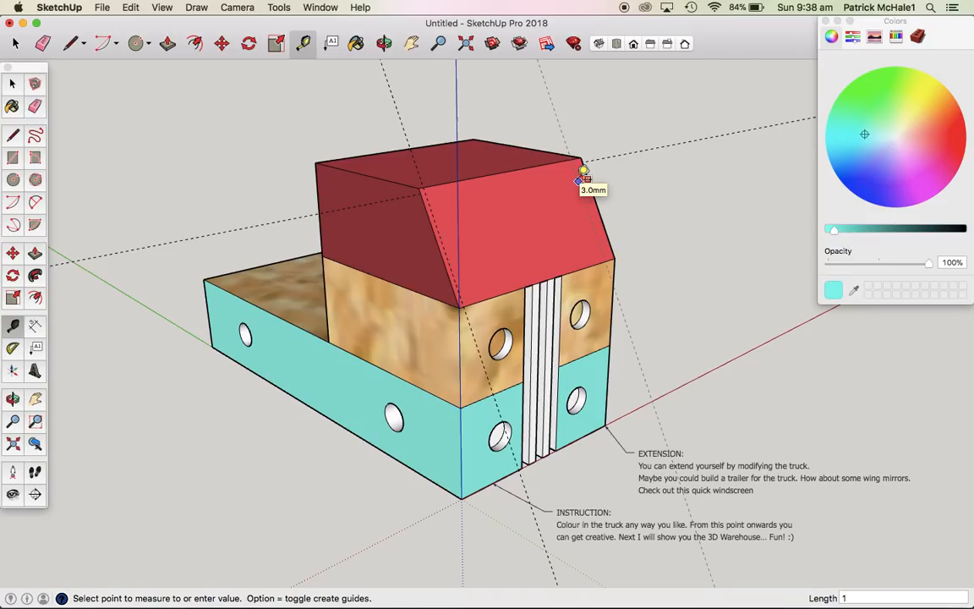
left_click(583, 169)
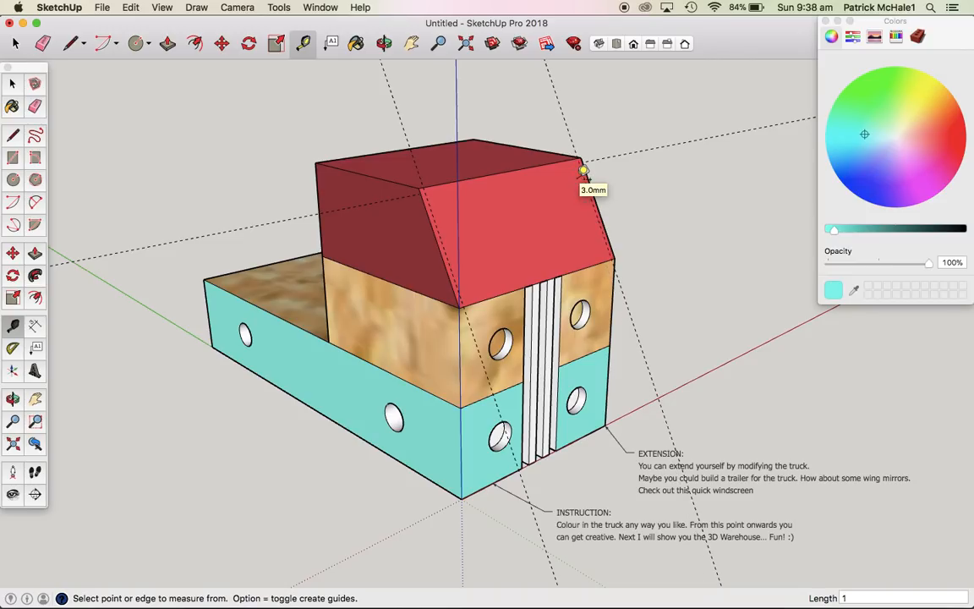
left_click(507, 287)
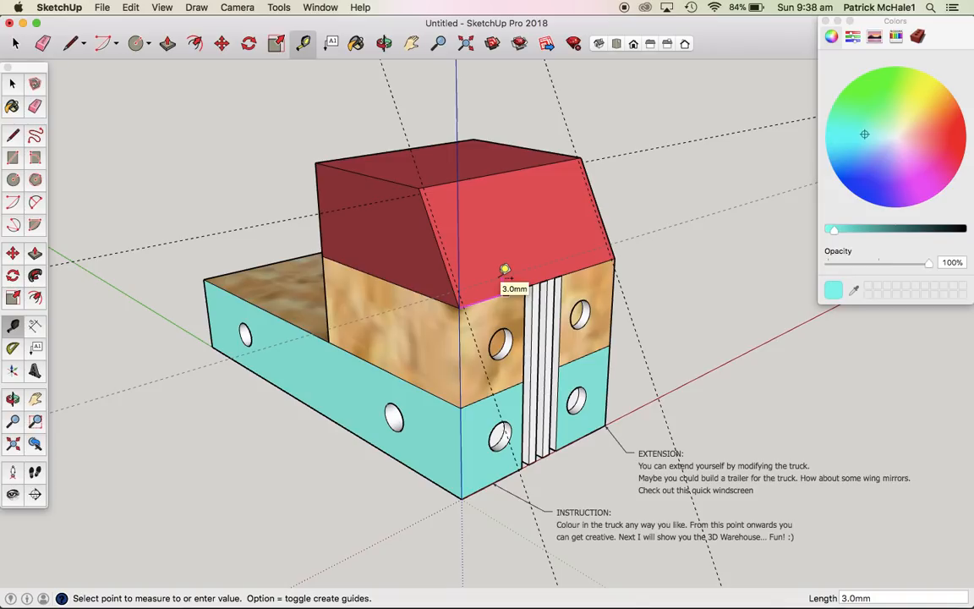
left_click(506, 269)
left_click(499, 164)
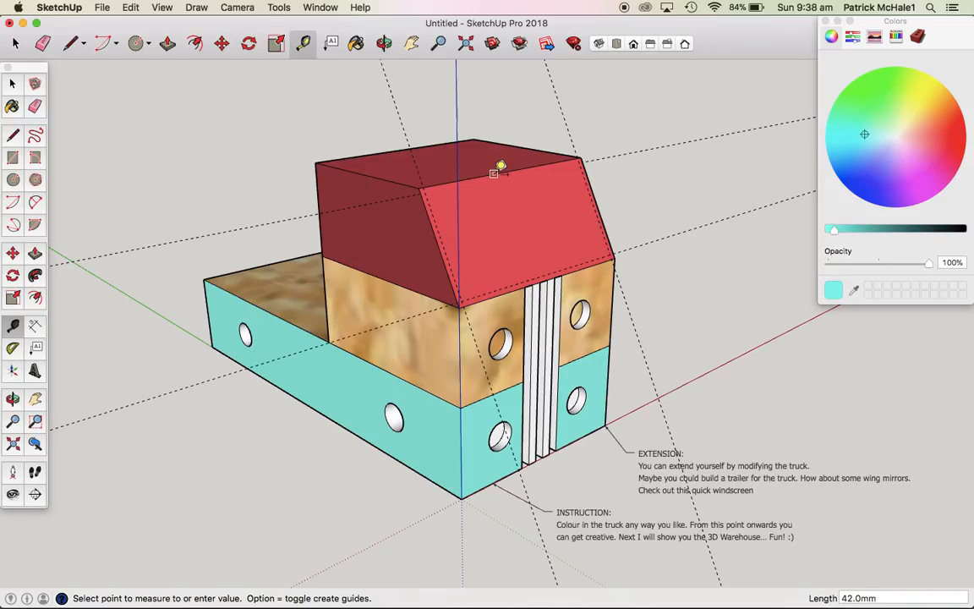
type("1")
key("Return")
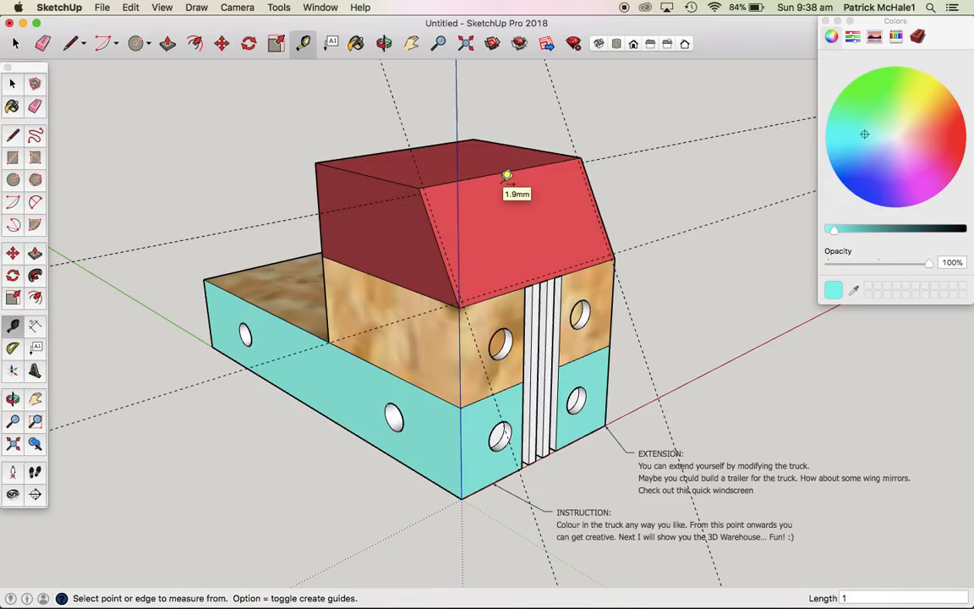
Step: Draw a windscreen rectangle of about 40 by 19.5 mm between the guide intersections on the cab's slanted front face
key("r")
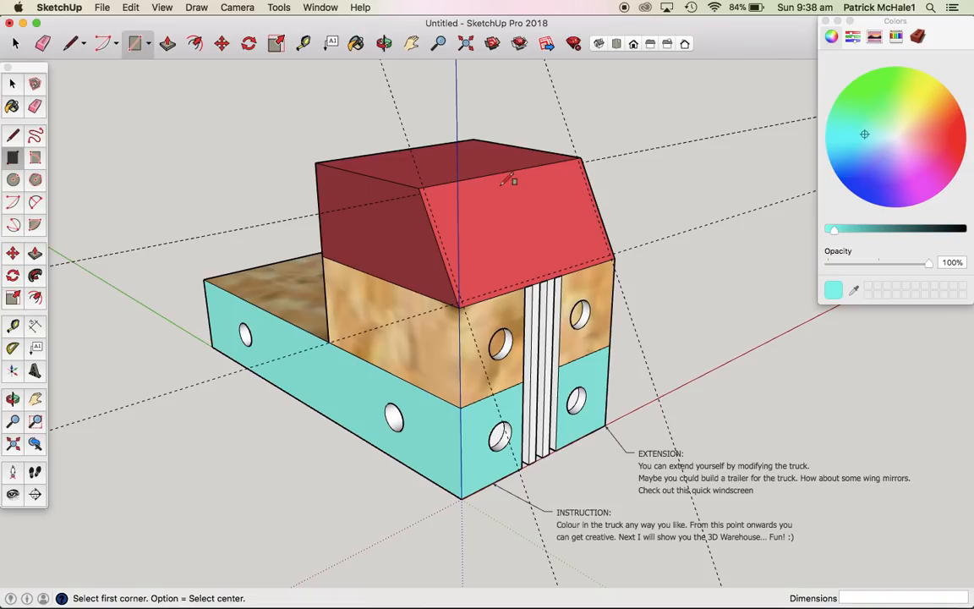
left_click(461, 300)
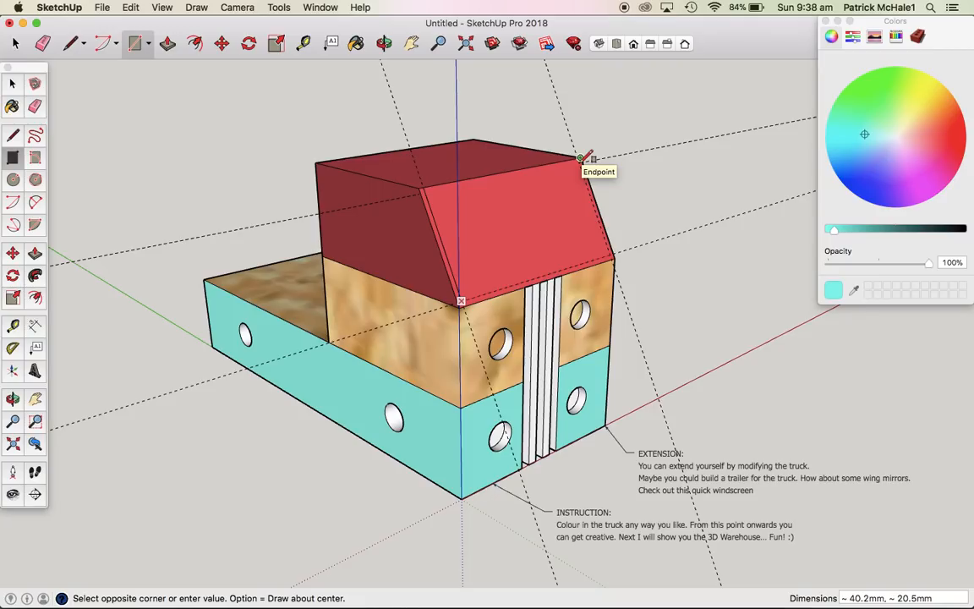
scroll(579, 158, "up", 5)
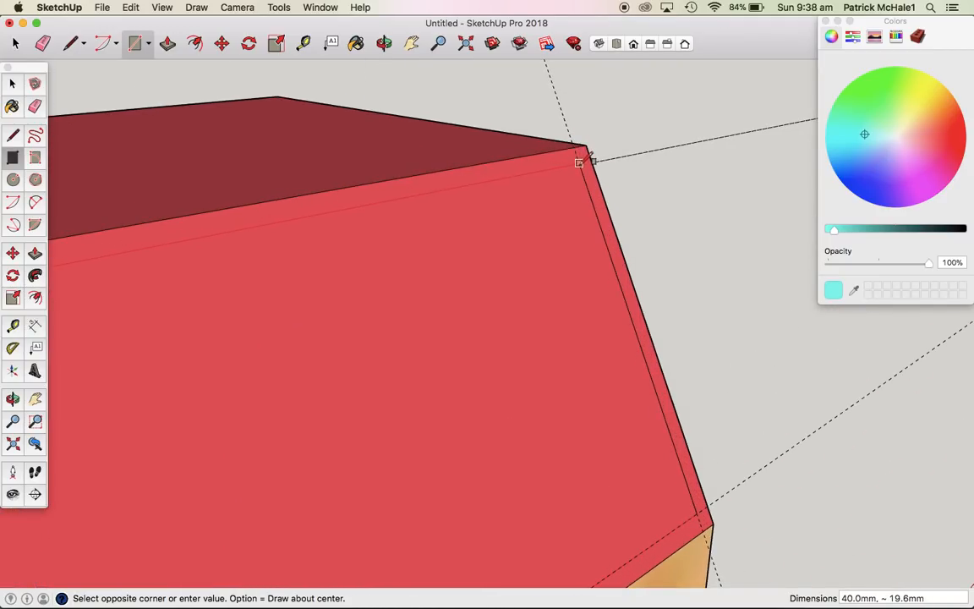
left_click(591, 158)
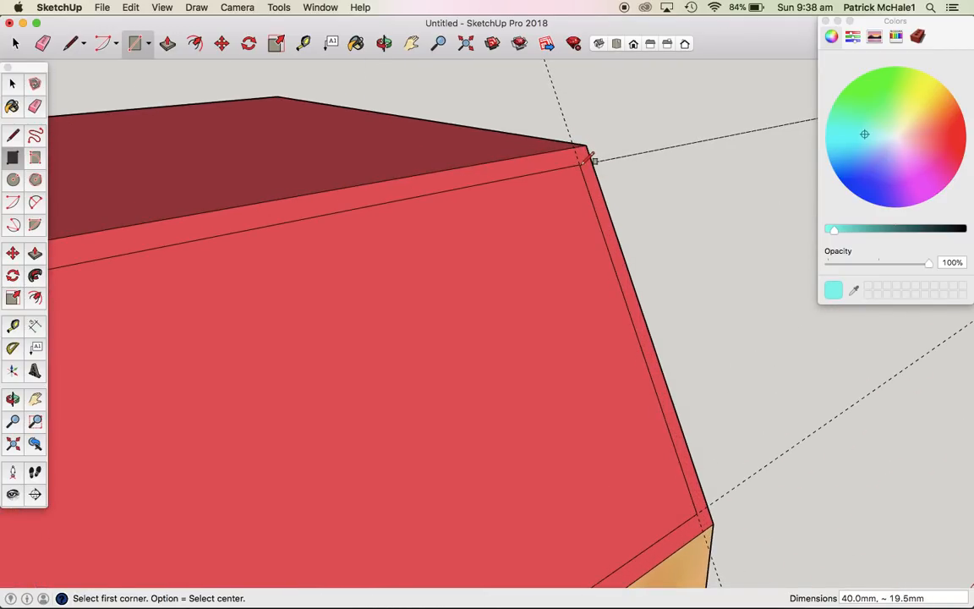
scroll(643, 306, "down", 8)
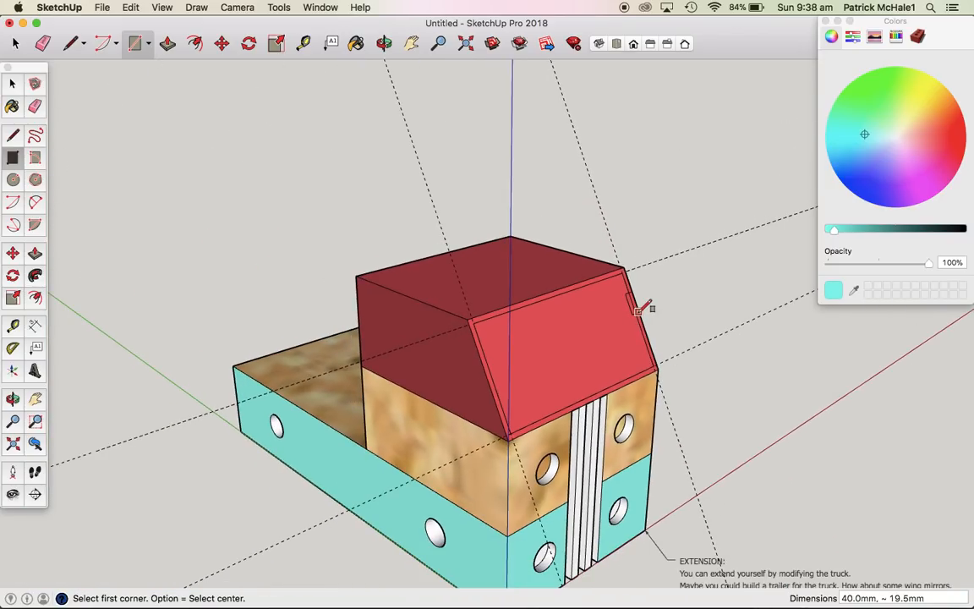
Step: Try the plain grey Glass and Mirrors material on the windscreen, and repaint it with the vertically striped translucent glass
left_click(918, 35)
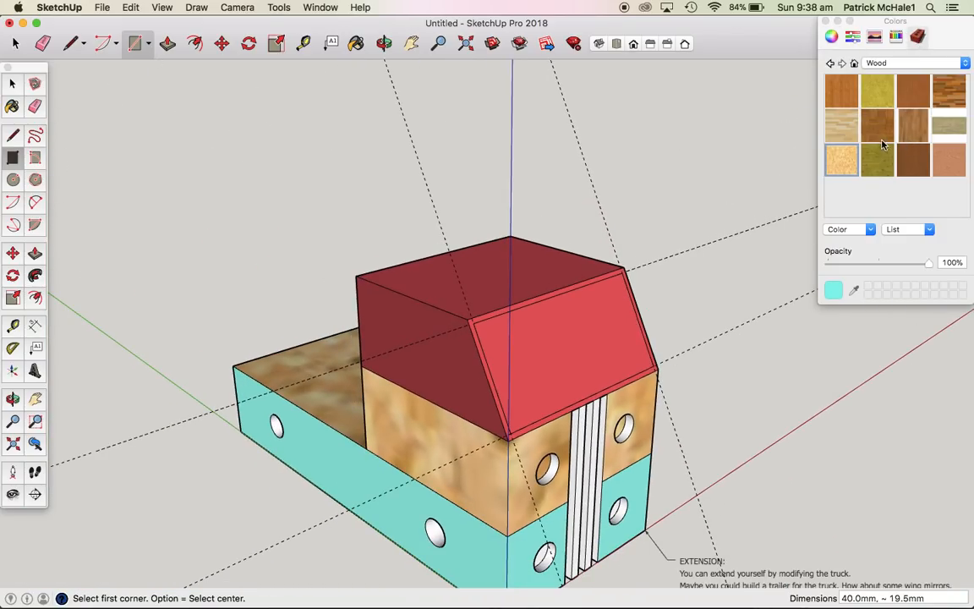
left_click(936, 67)
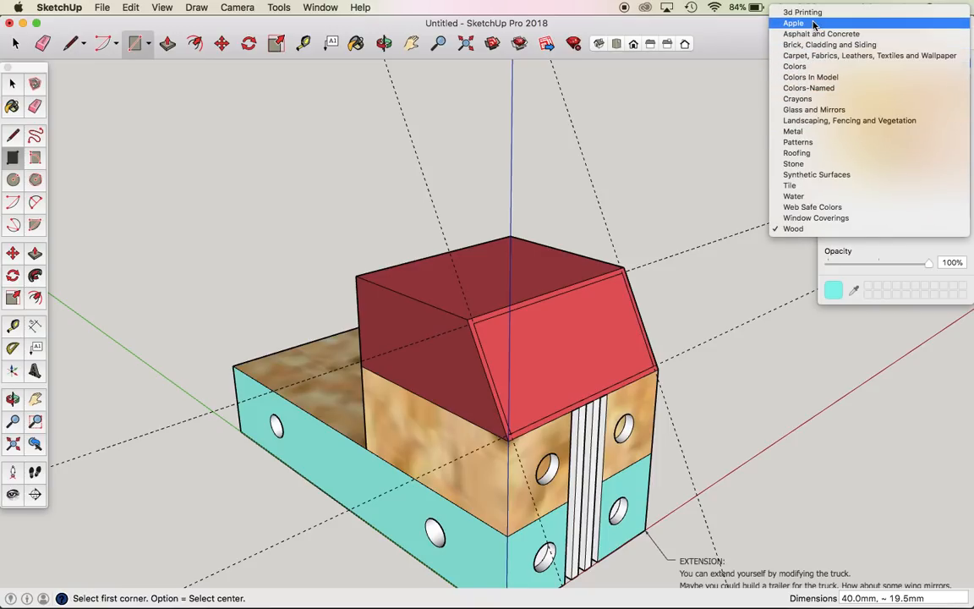
left_click(808, 110)
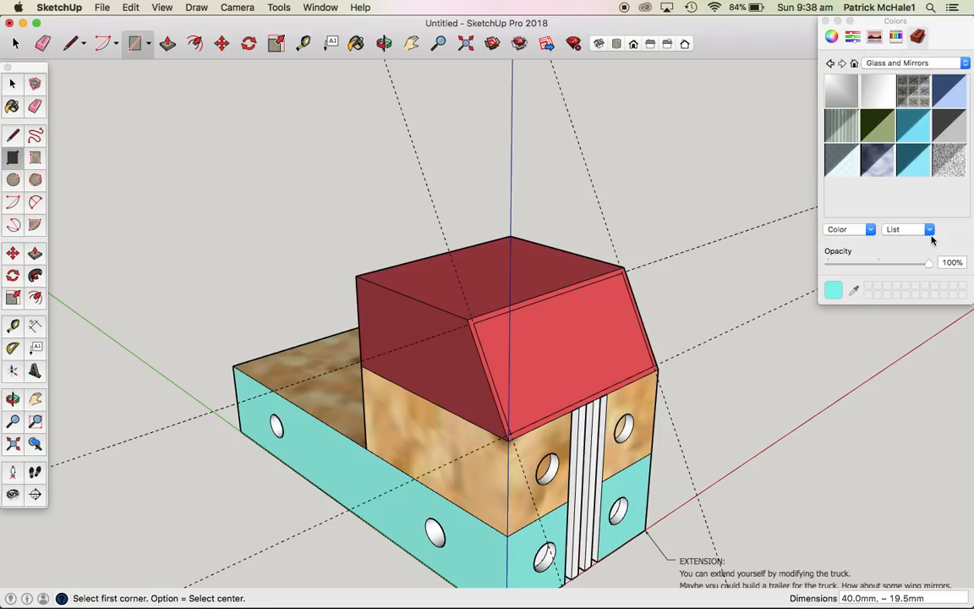
left_click(841, 91)
left_click(595, 350)
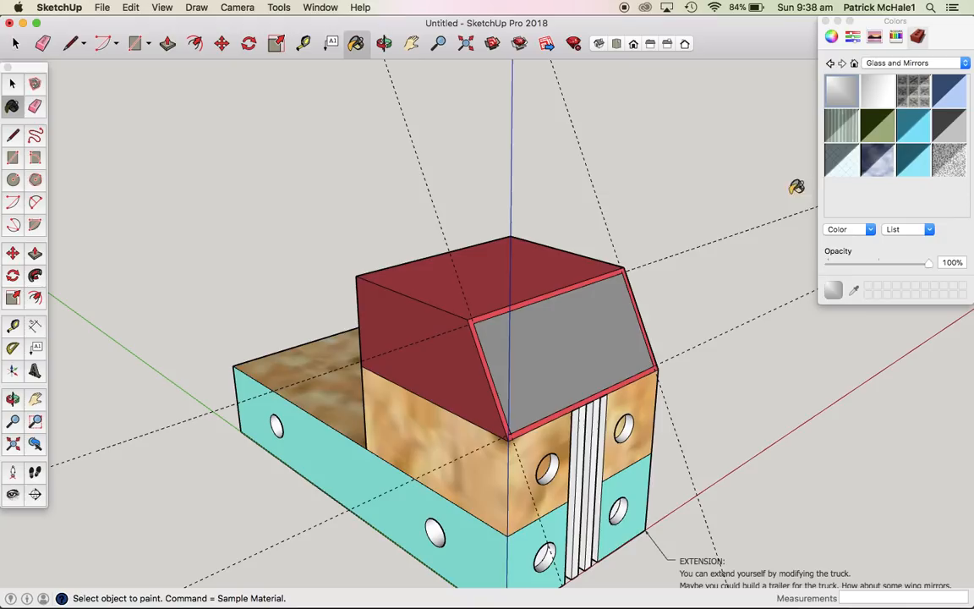
left_click(841, 125)
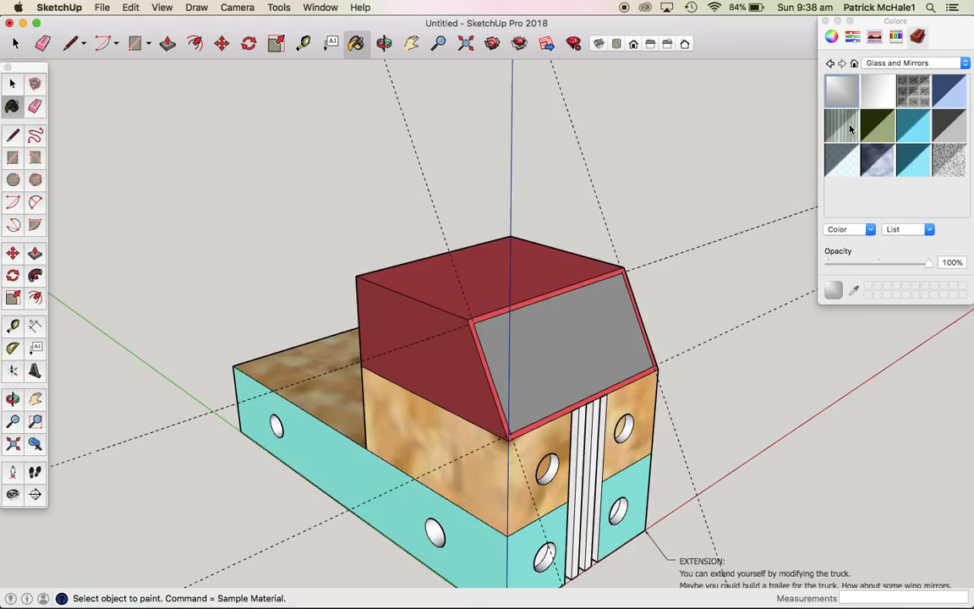
left_click(583, 343)
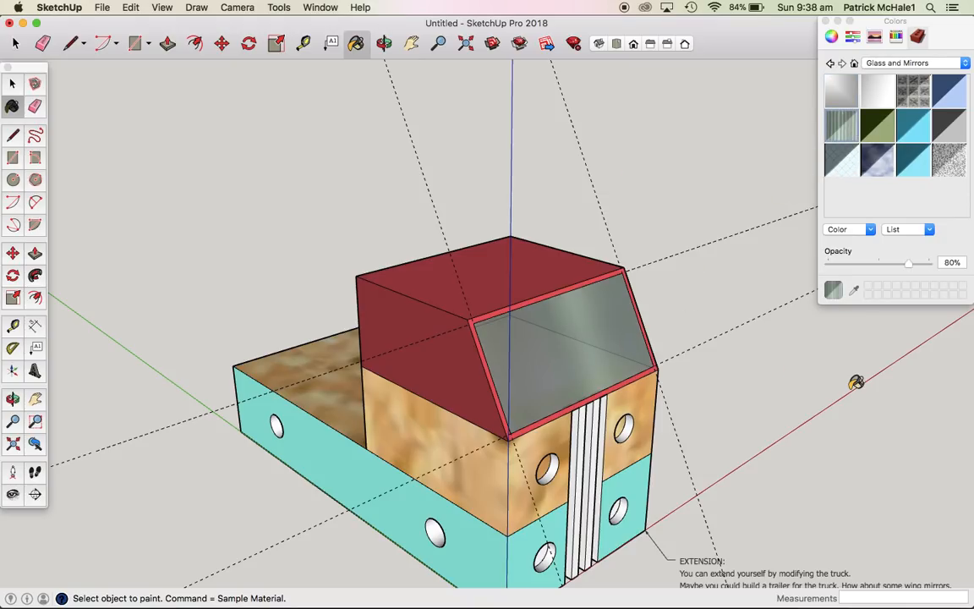
Step: Delete the extension and instruction labels and all guide lines around the truck
scroll(856, 382, "down", 4)
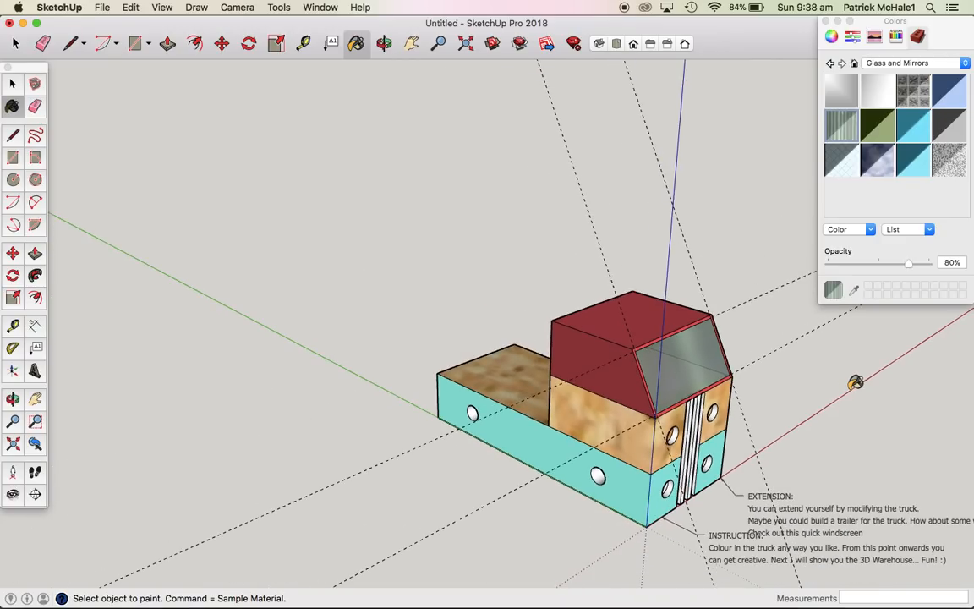
scroll(695, 389, "down", 3)
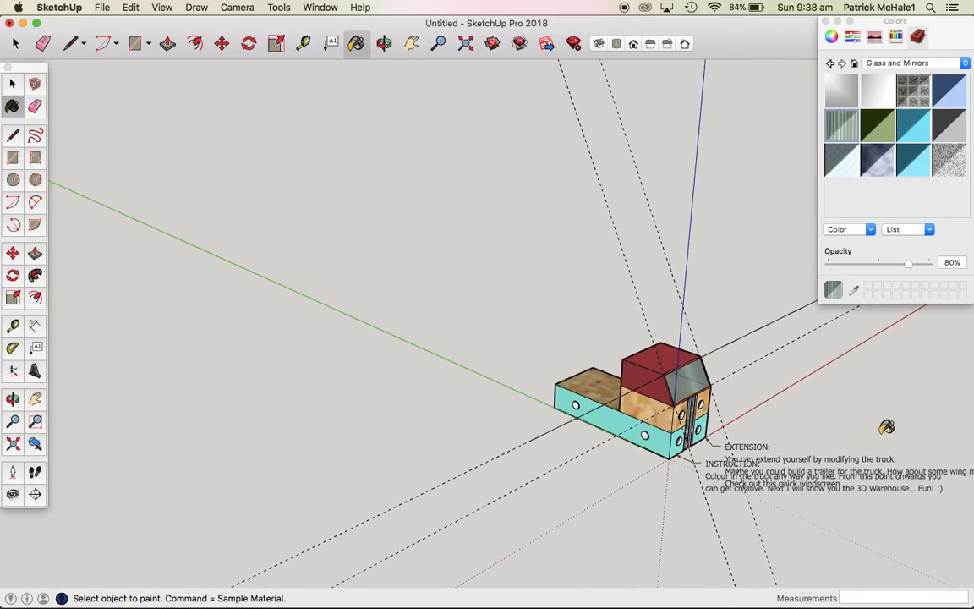
scroll(890, 427, "up", 6)
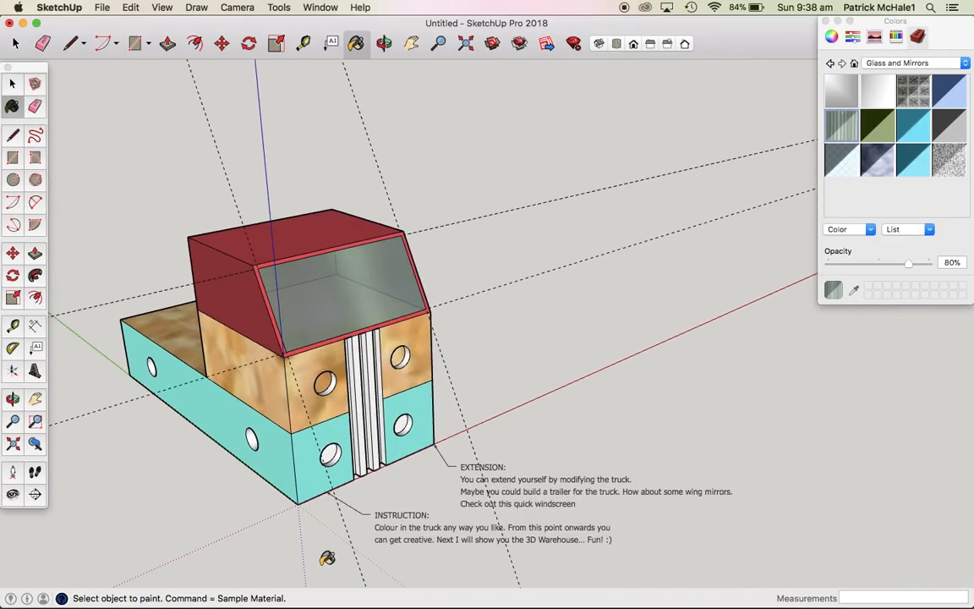
scroll(328, 559, "up", 2)
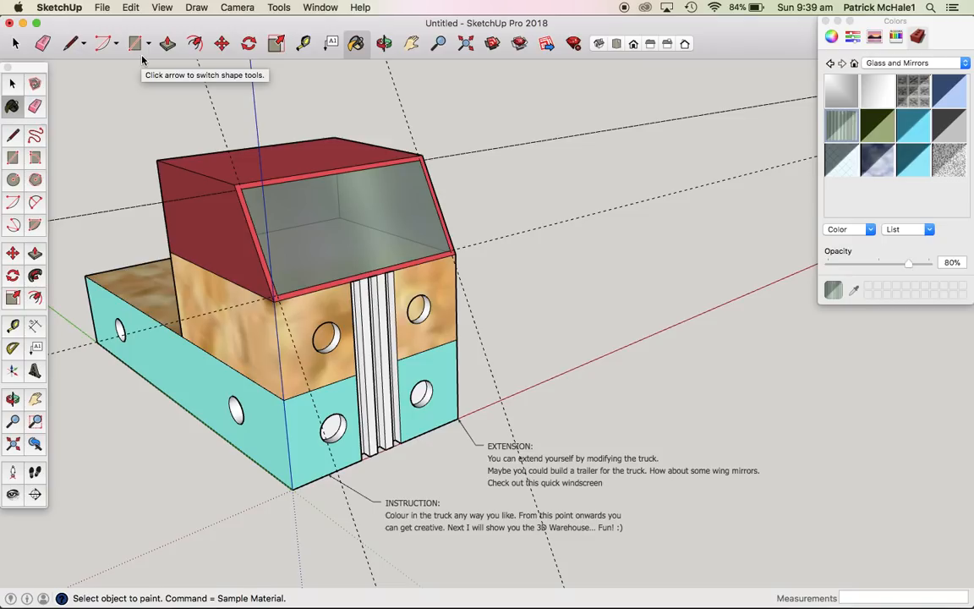
left_click(13, 83)
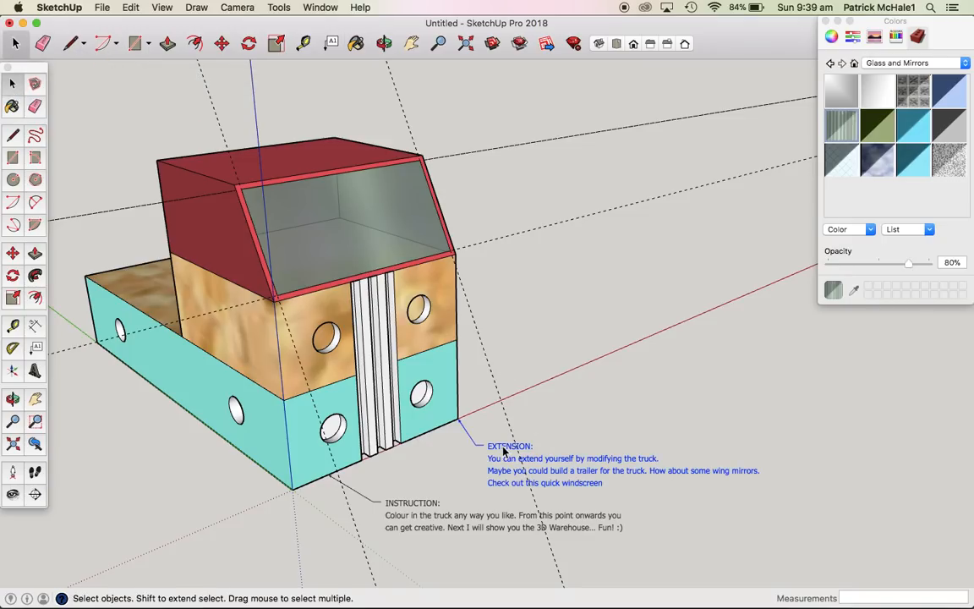
key("Delete")
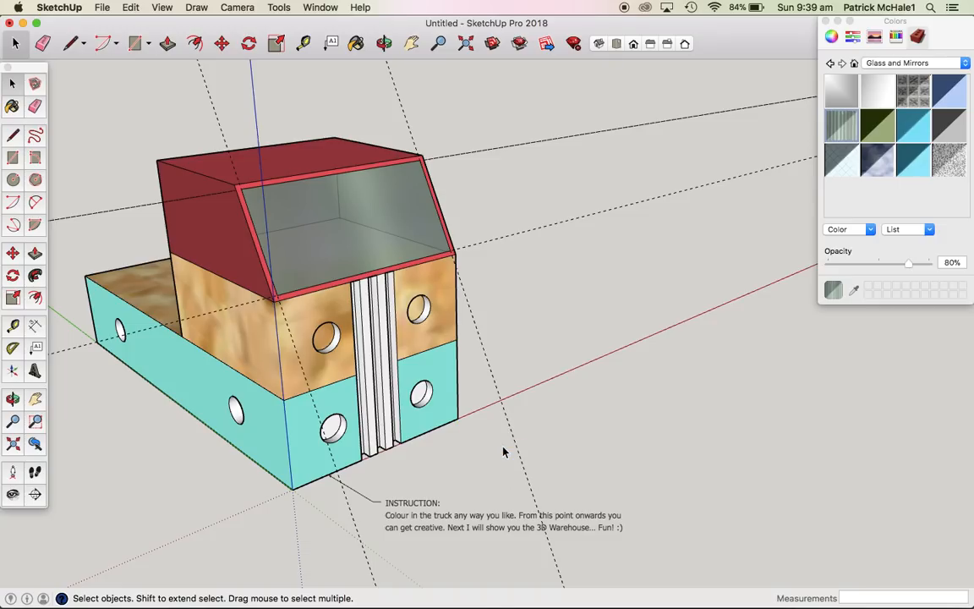
key("Delete")
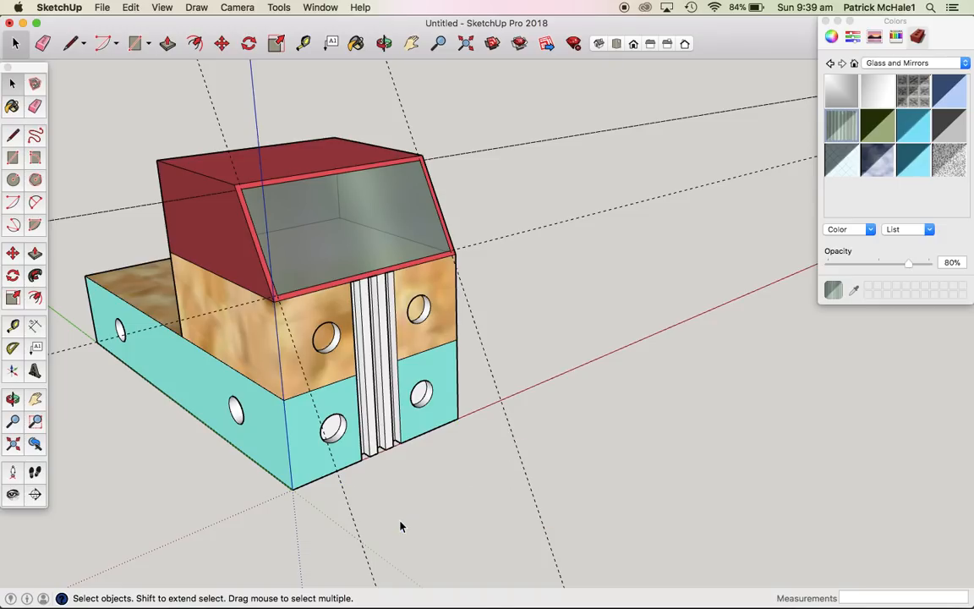
left_click(131, 7)
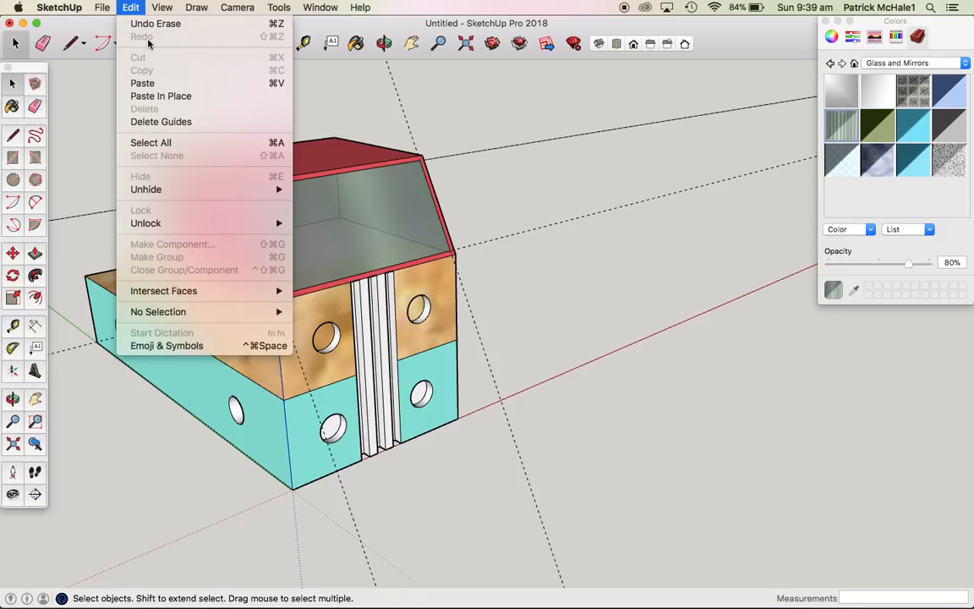
left_click(167, 122)
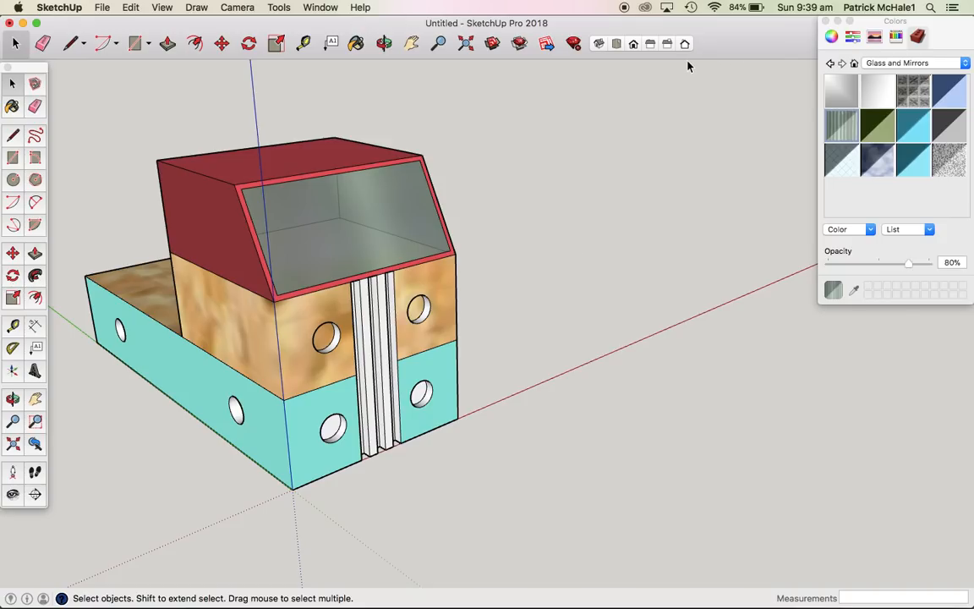
left_click(466, 46)
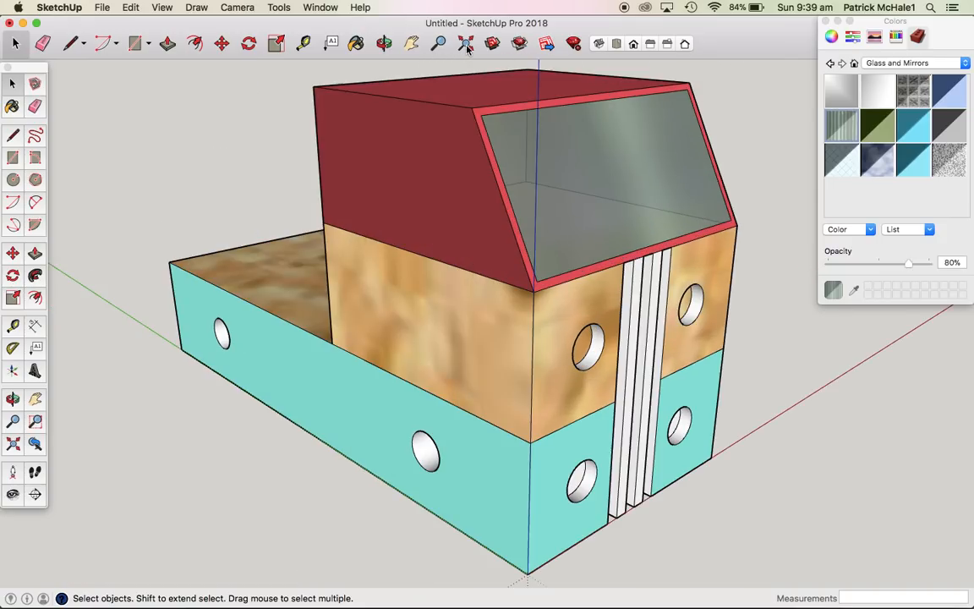
Step: Open the 3D Warehouse and search it for "truck tyre"
left_click(319, 8)
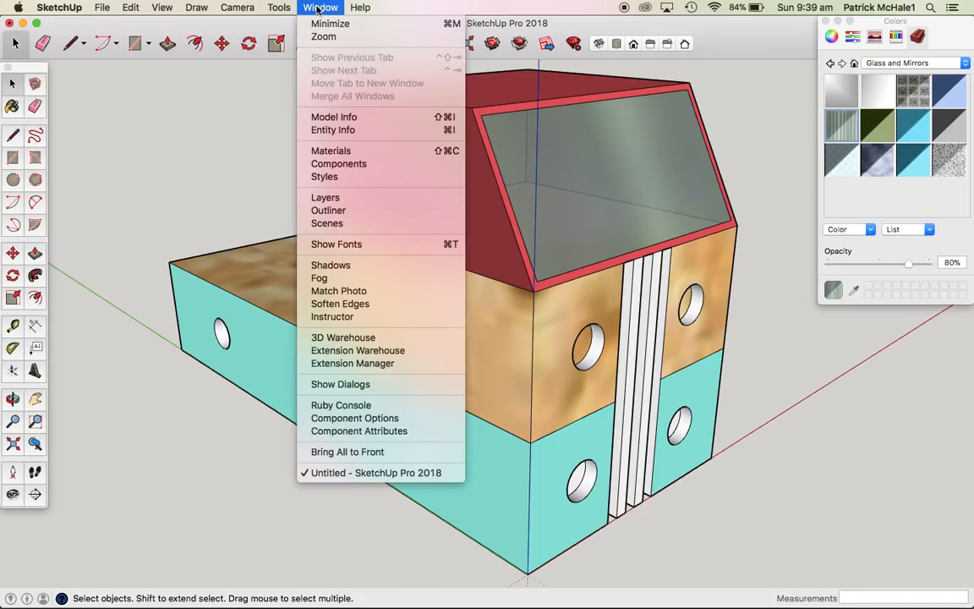
left_click(342, 337)
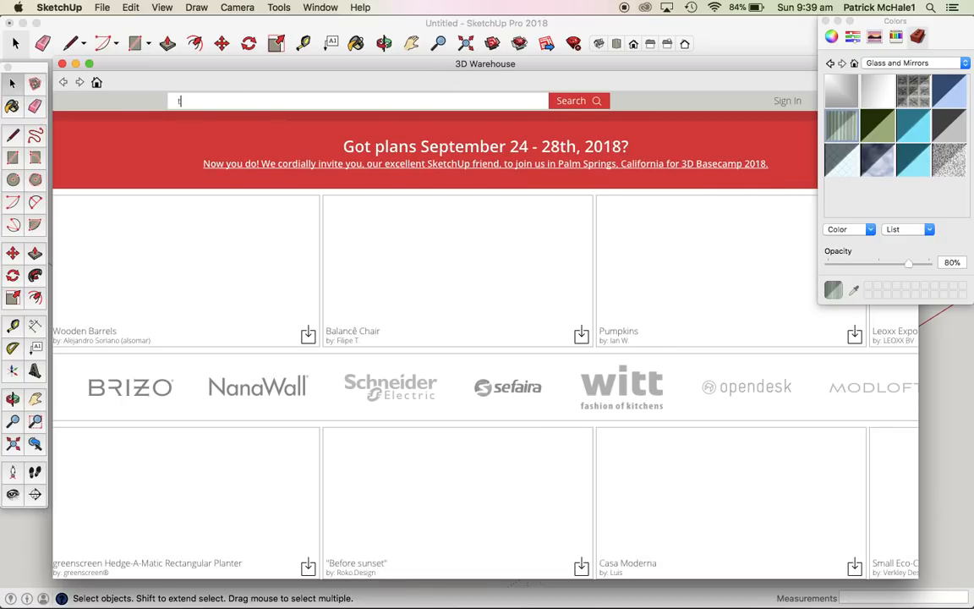
type("truc")
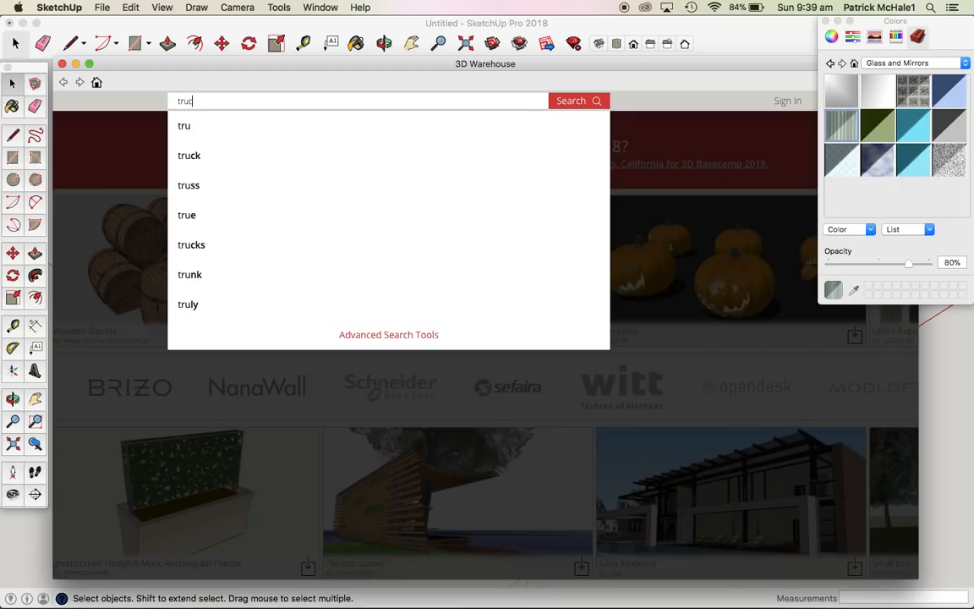
type("k tyre")
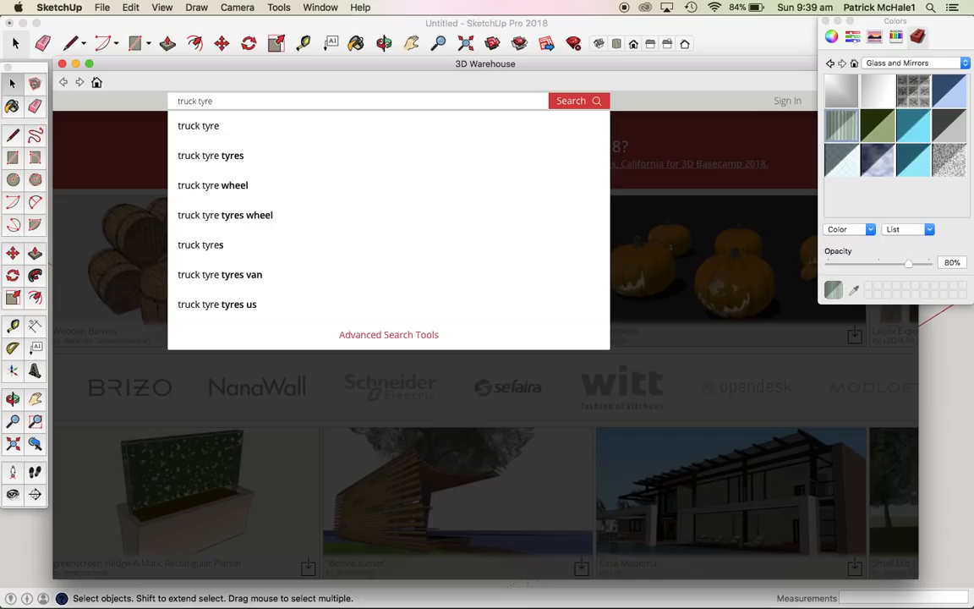
key("Return")
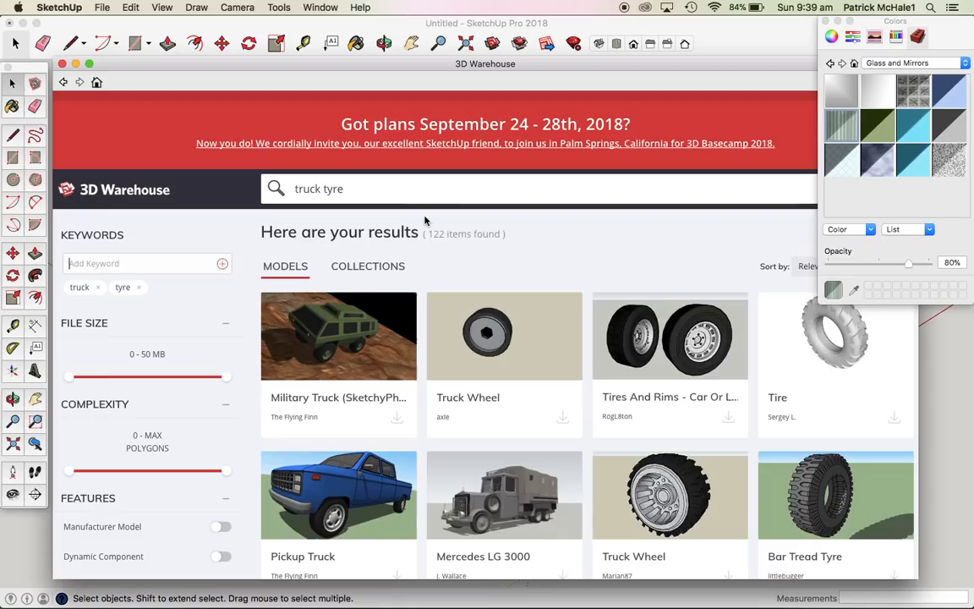
Step: Change the 3D Warehouse search to "truck wheel"
double_click(330, 188)
type("wheel")
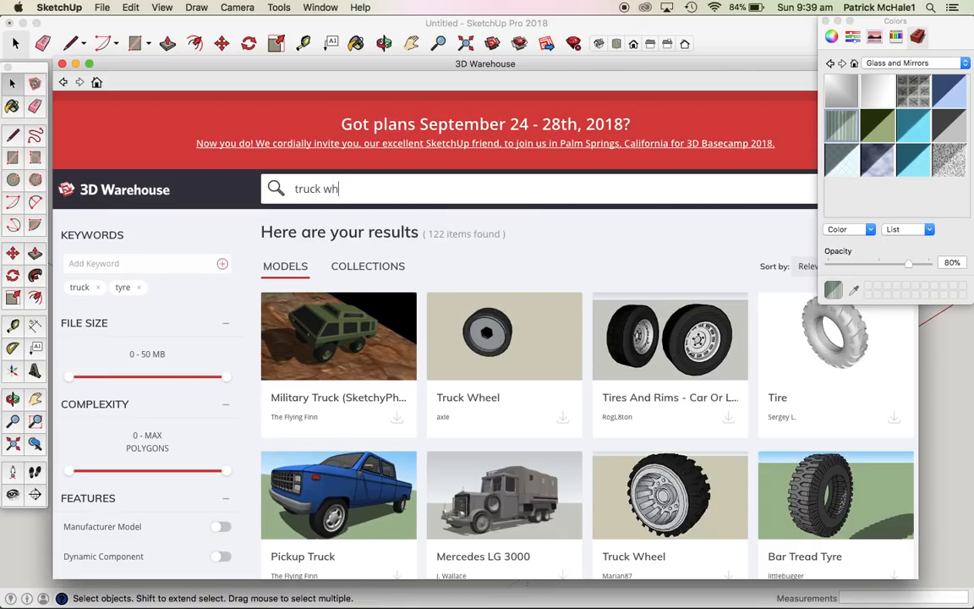
key("Return")
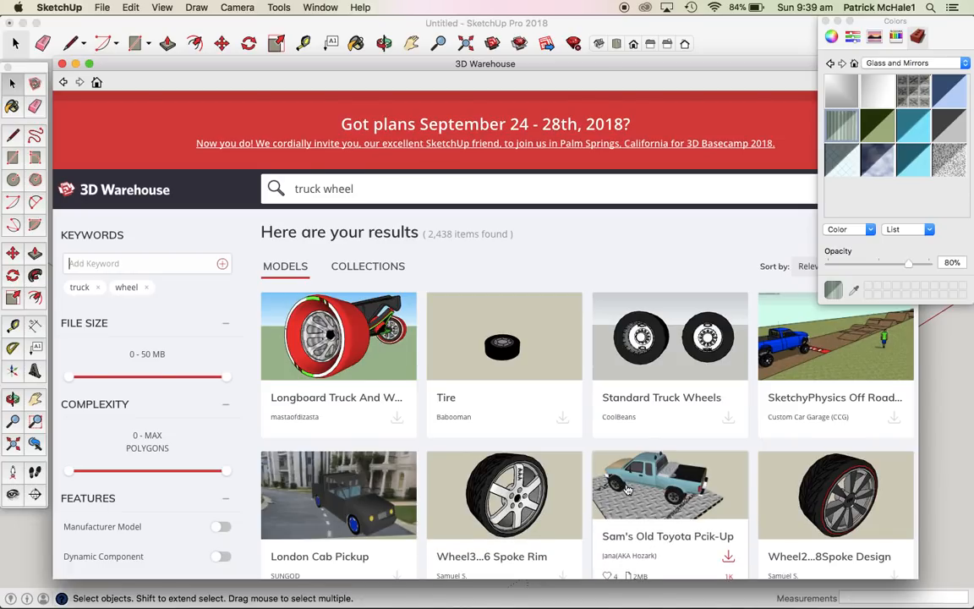
Step: Close the Colors window and load the Offroad Truck Racing Wheel from the search results directly into the model, accepting the terms of use
scroll(592, 439, "down", 5)
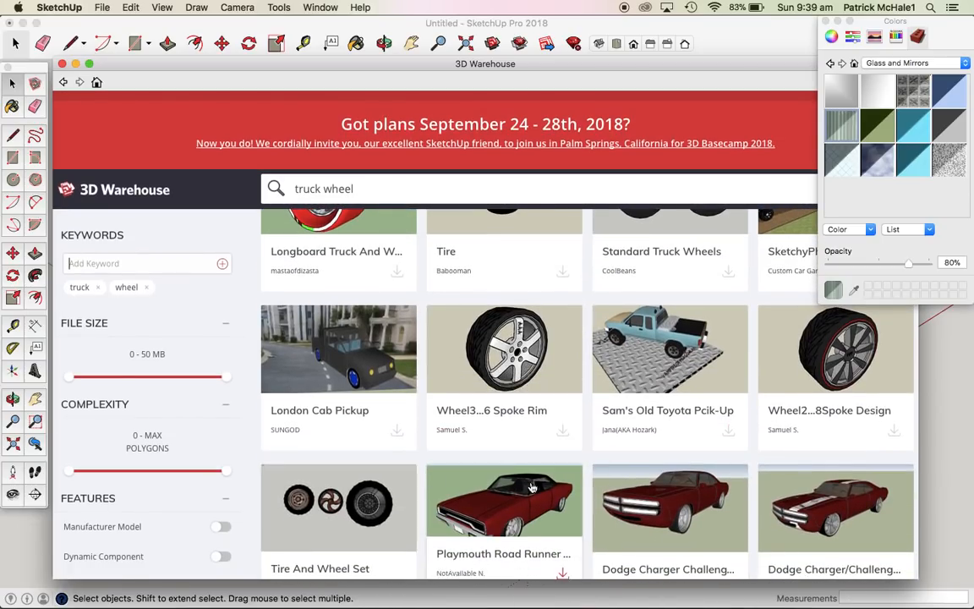
scroll(531, 487, "up", 5)
scroll(531, 488, "down", 5)
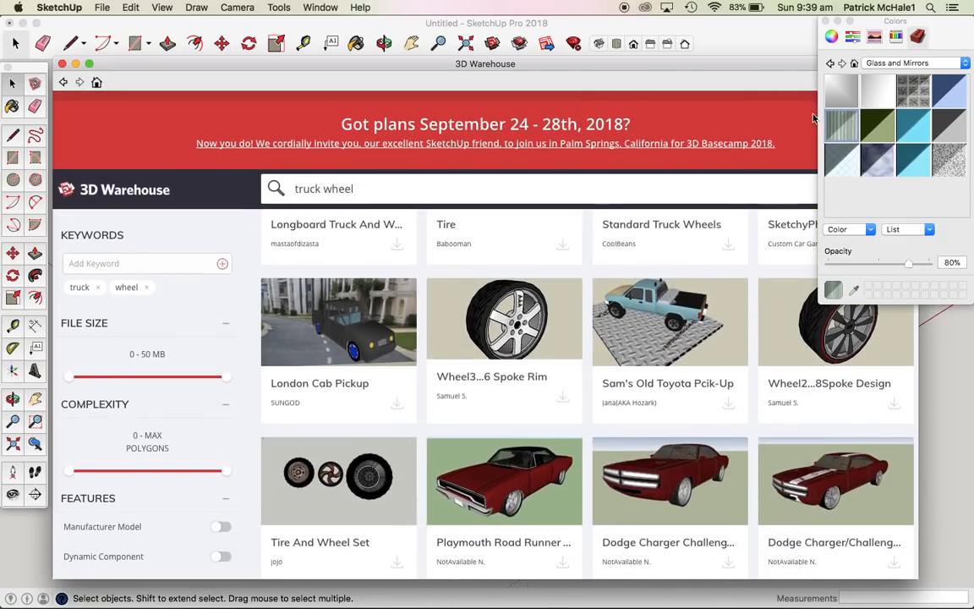
left_click(825, 21)
scroll(804, 349, "down", 9)
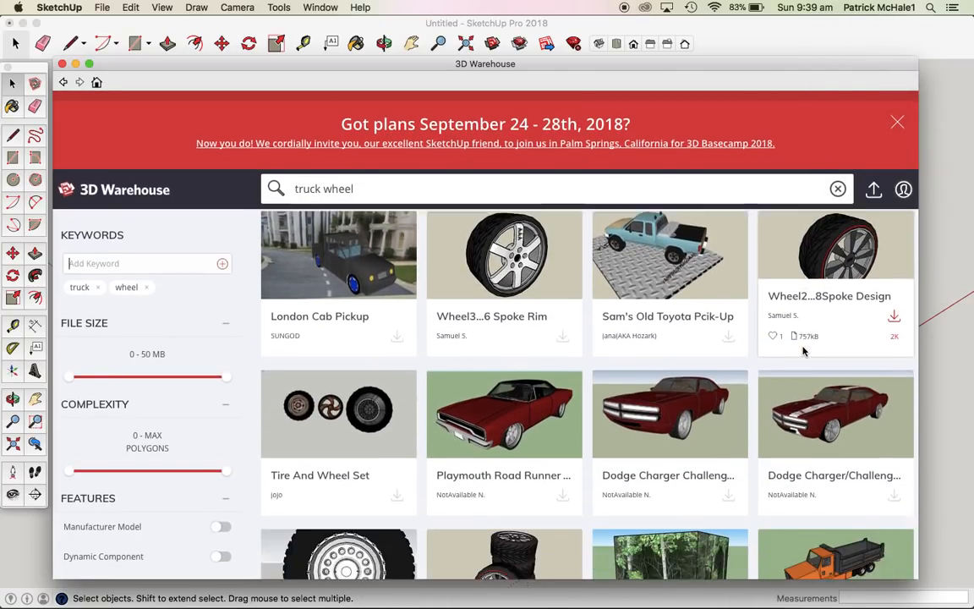
scroll(786, 353, "down", 2)
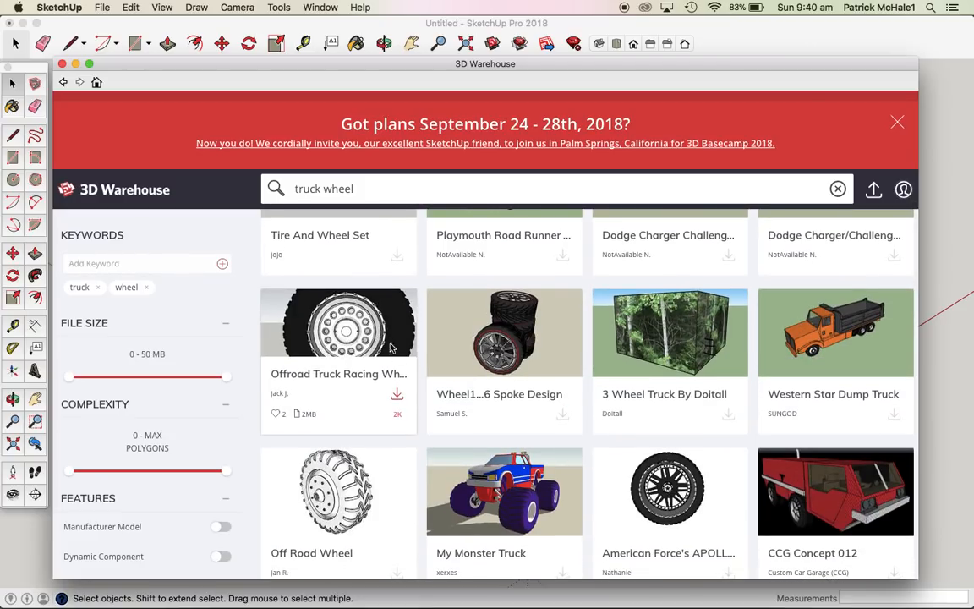
left_click(363, 347)
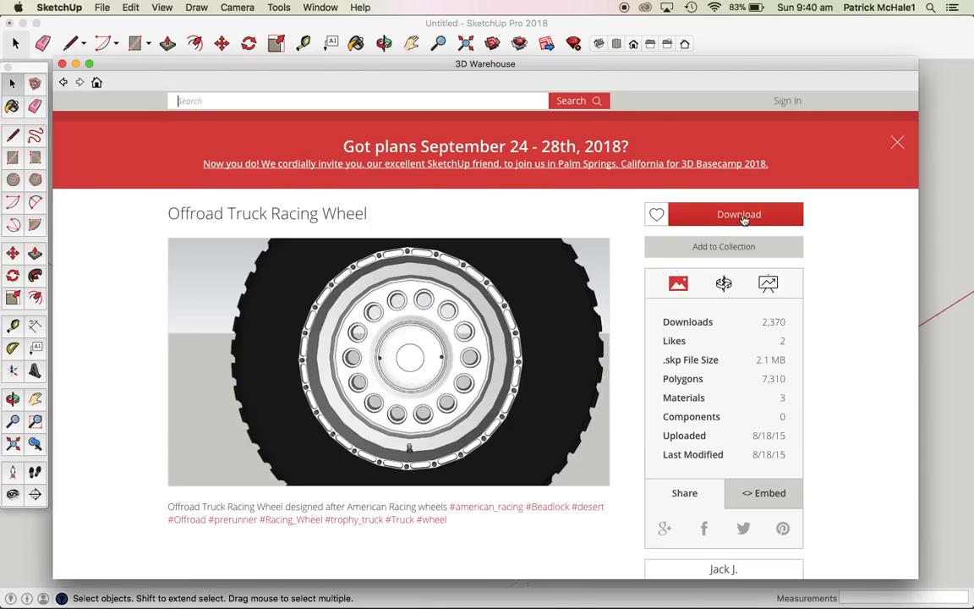
left_click(676, 217)
left_click(454, 490)
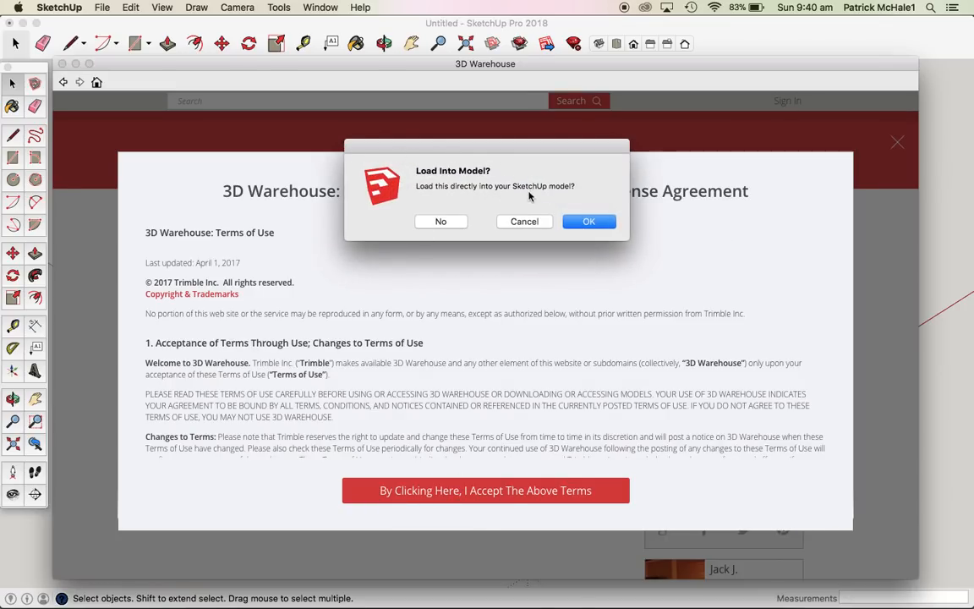
left_click(596, 223)
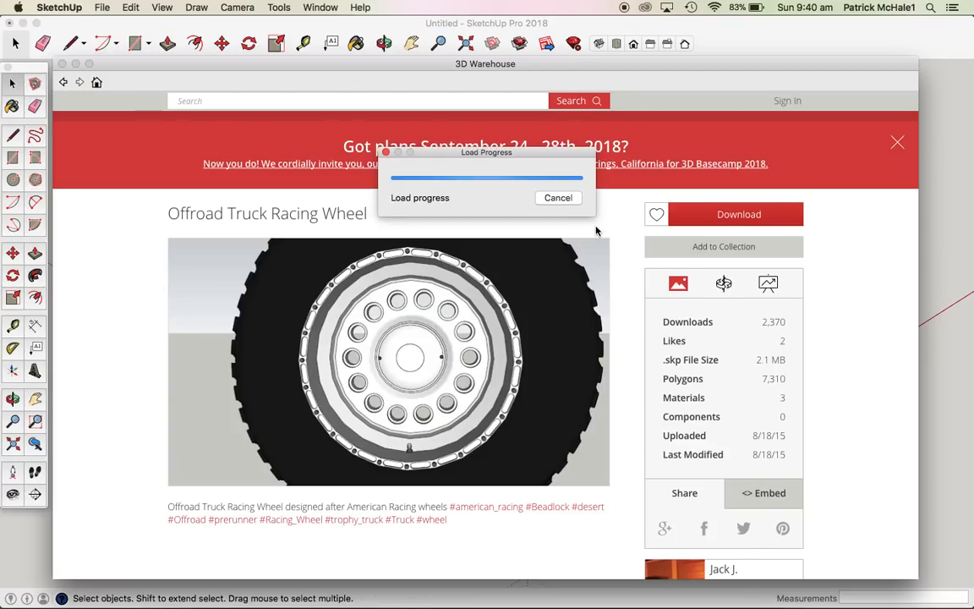
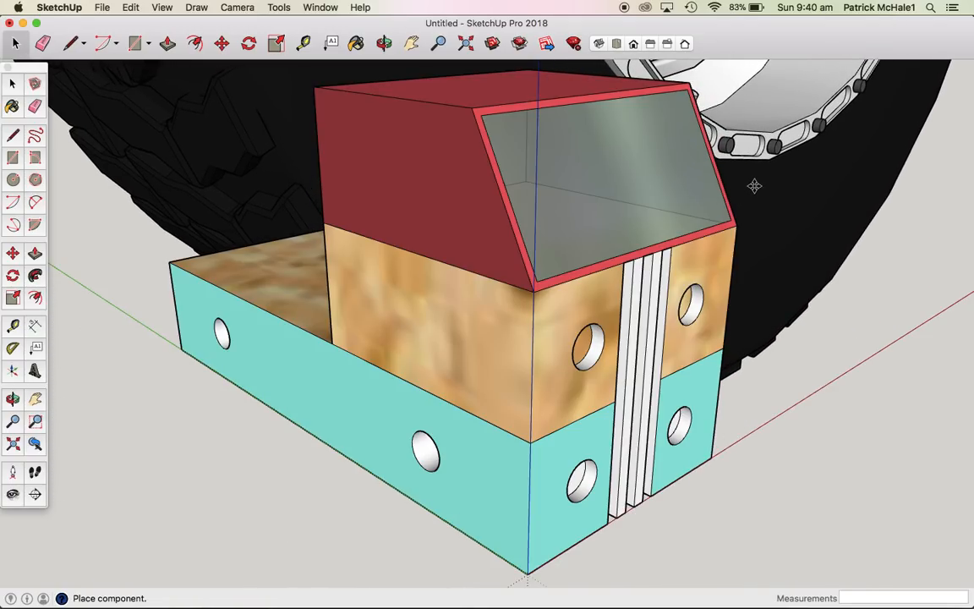
Step: Place the loaded racing wheel in the model just behind the truck
left_click(757, 185)
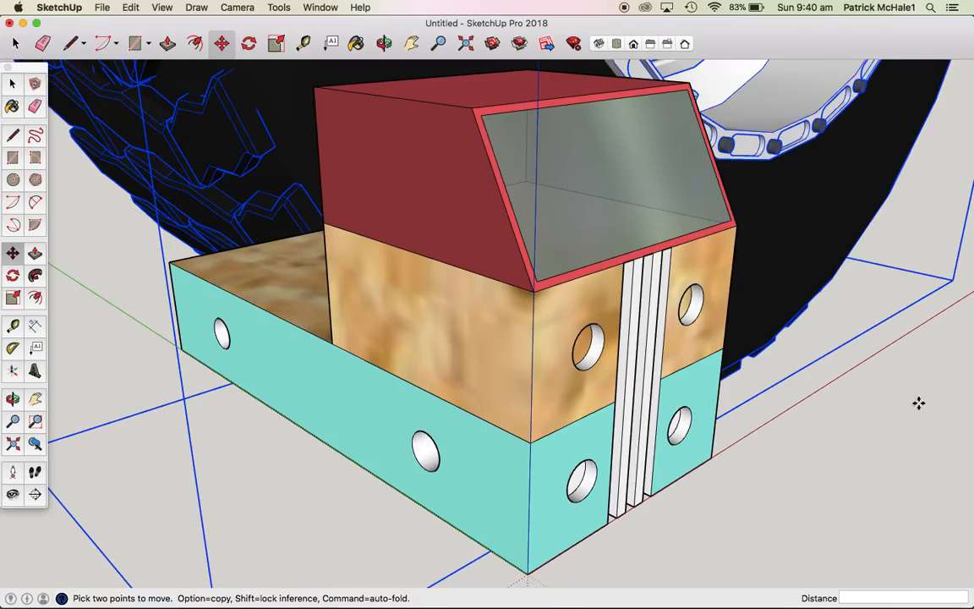
Step: Attach the two-line leader note "Wooh! It's Huge! / Time to Scale it down" to the tyre, and delete that note
left_click(35, 346)
left_click(785, 326)
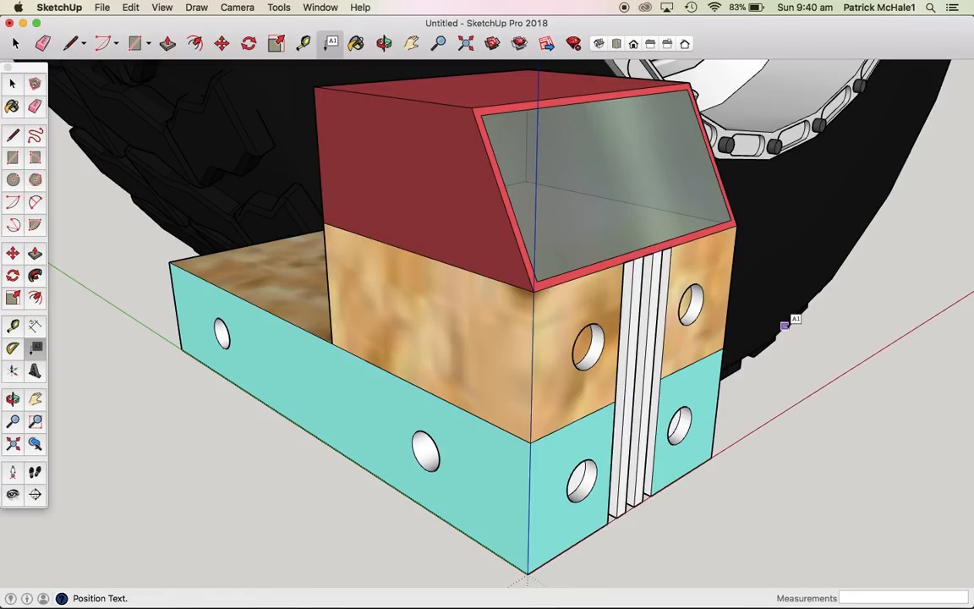
left_click(816, 431)
type("Wooh! It's Huge!")
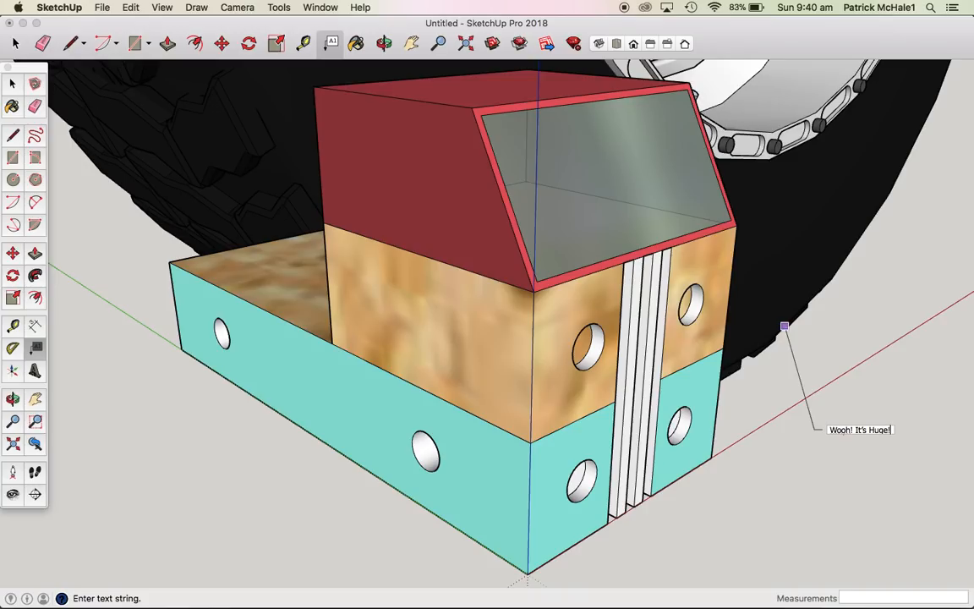
key("Return")
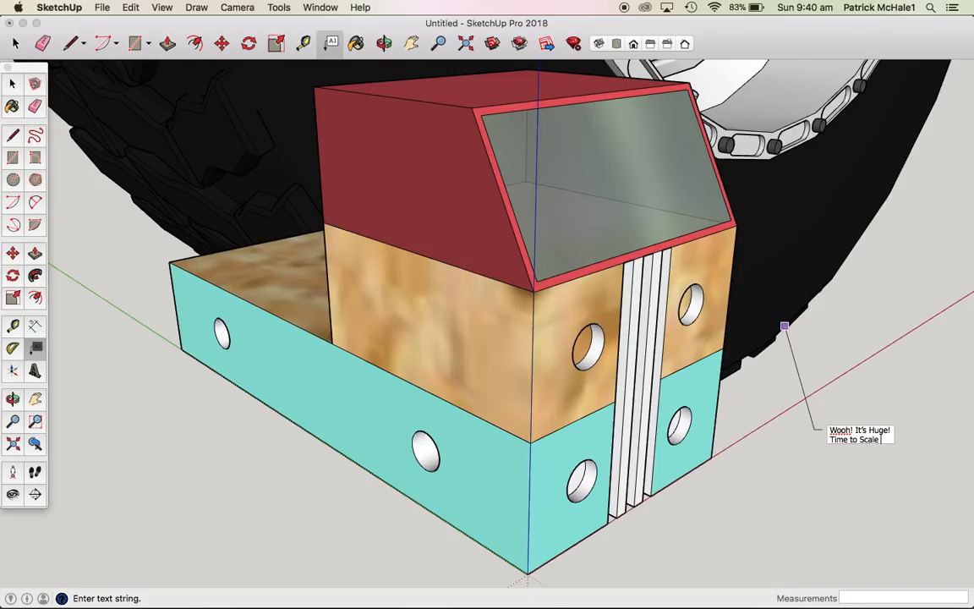
type("Time to Scale it down")
left_click(946, 489)
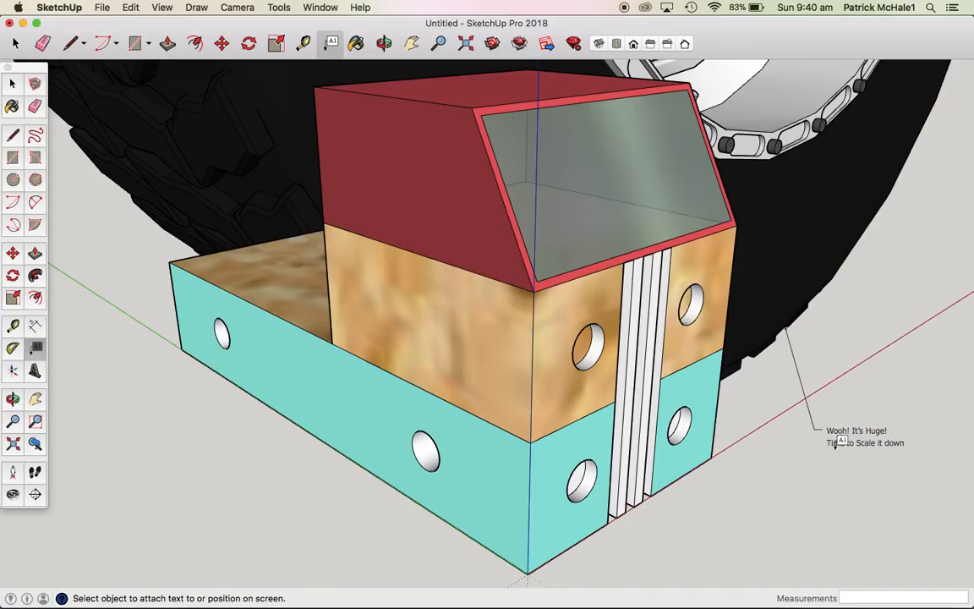
key("space")
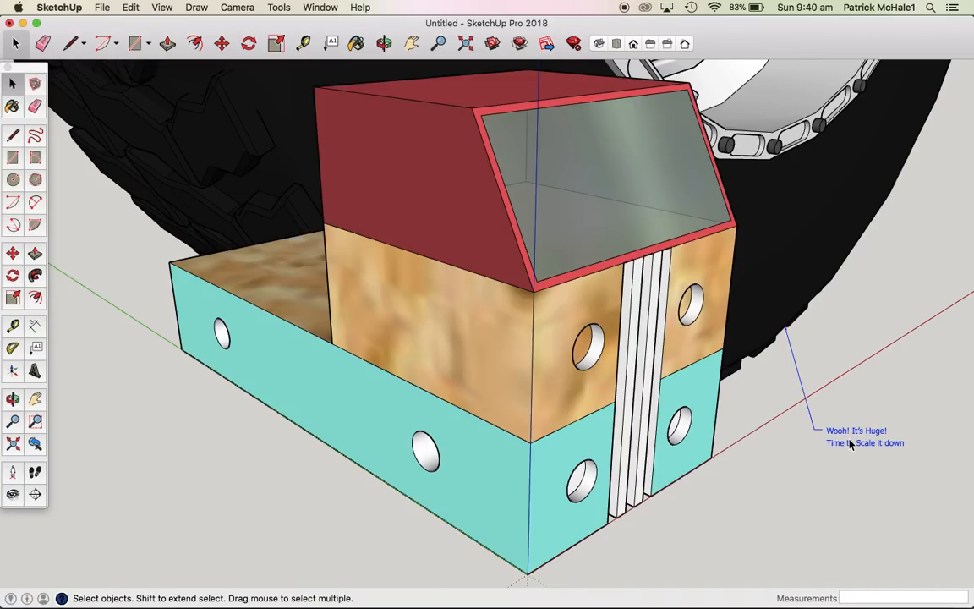
key("Delete")
Step: Scale the oversized wheel down uniformly about its opposite corner to a factor of 0.11
left_click(795, 279)
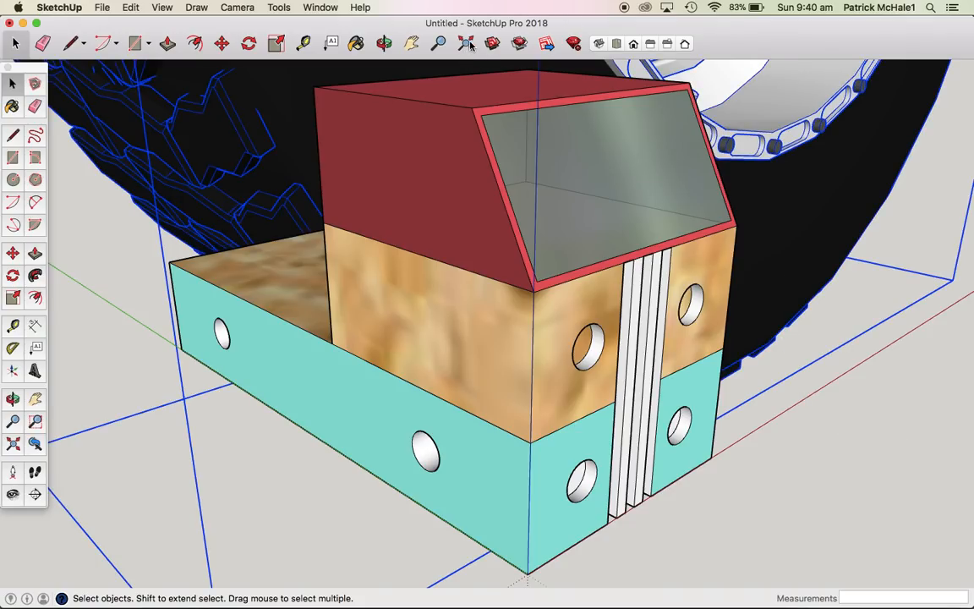
key("shift+z")
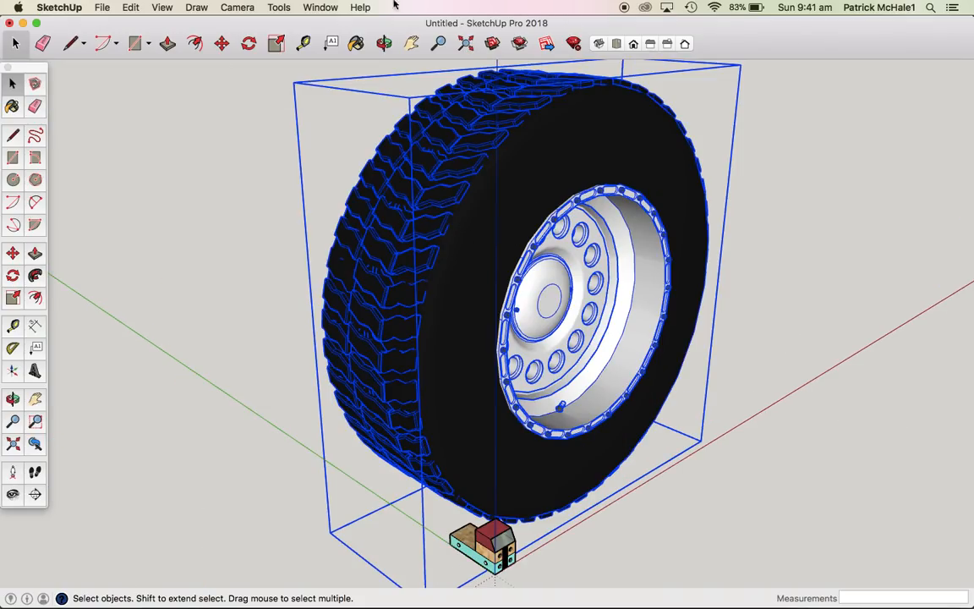
left_click(275, 44)
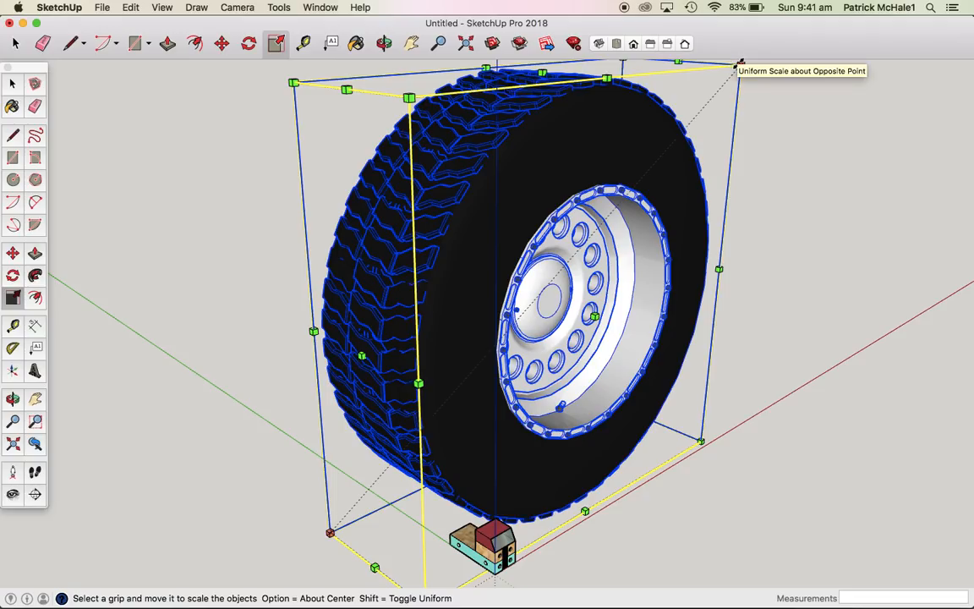
left_click_drag(725, 76, 303, 437)
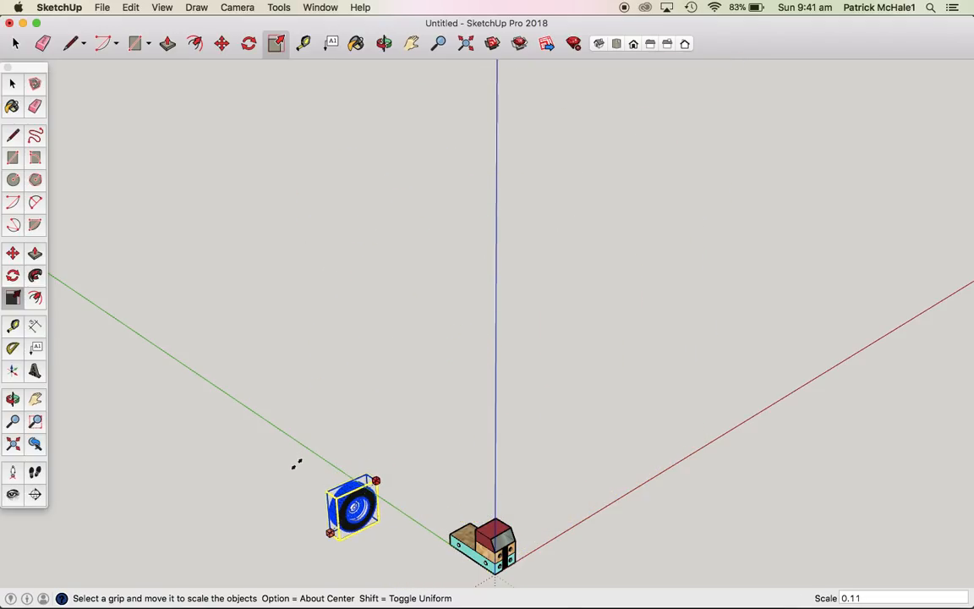
left_click_drag(297, 475, 298, 479)
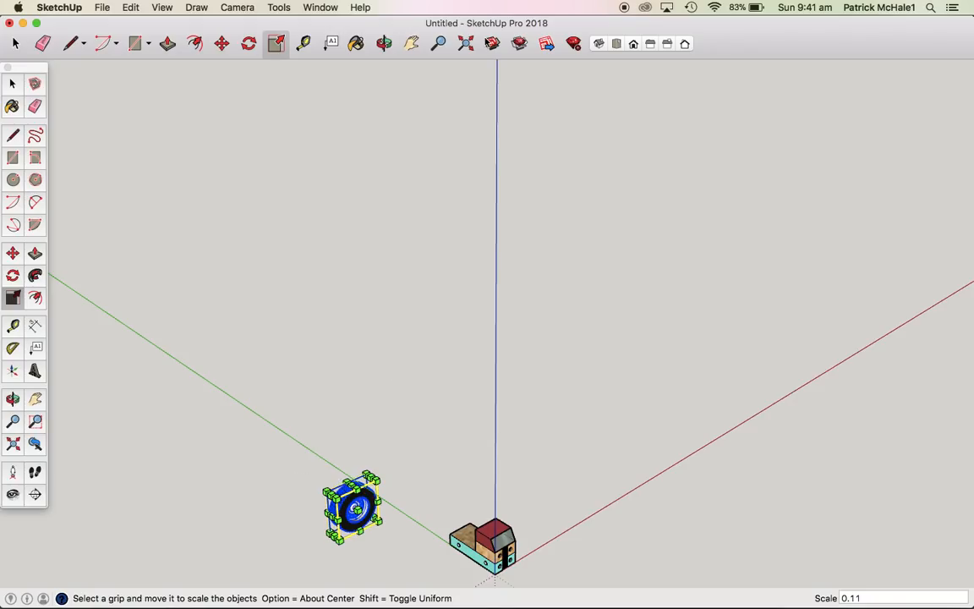
Step: Refine the wheel's size by enlarging it slightly and scaling it uniformly by a factor of 0.50
left_click(466, 44)
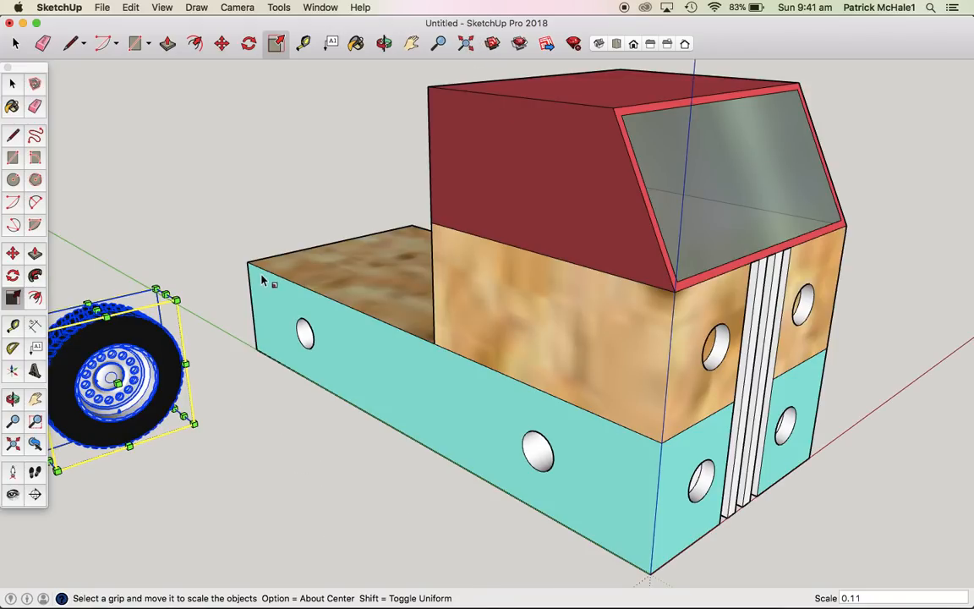
left_click_drag(177, 298, 226, 245)
left_click(221, 43)
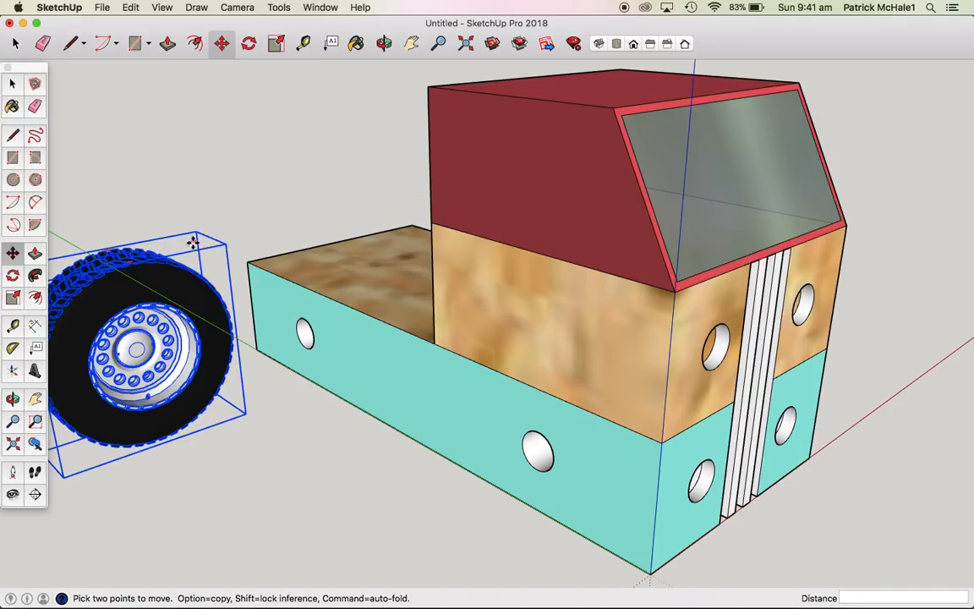
scroll(193, 243, "up", 5)
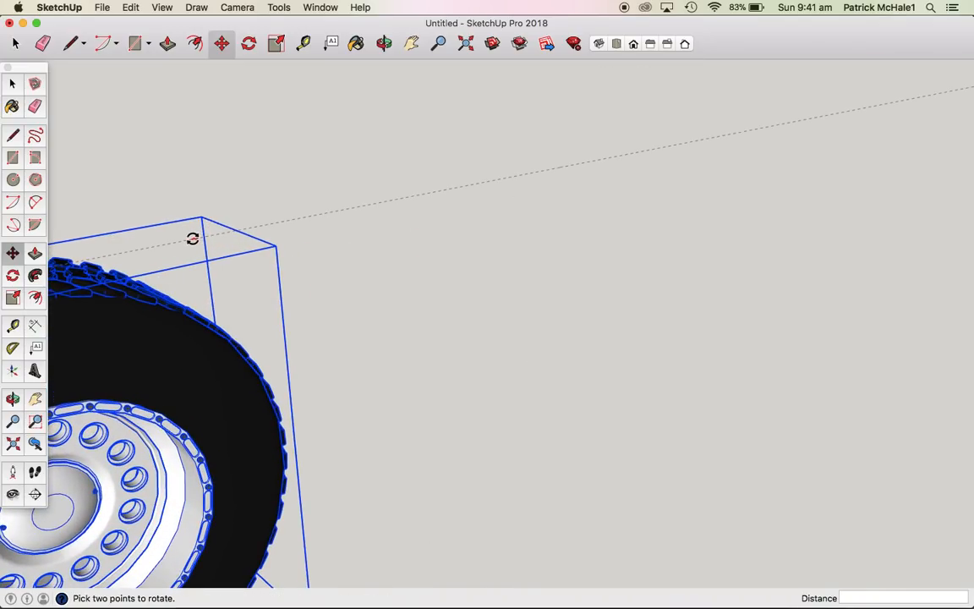
scroll(195, 238, "down", 6)
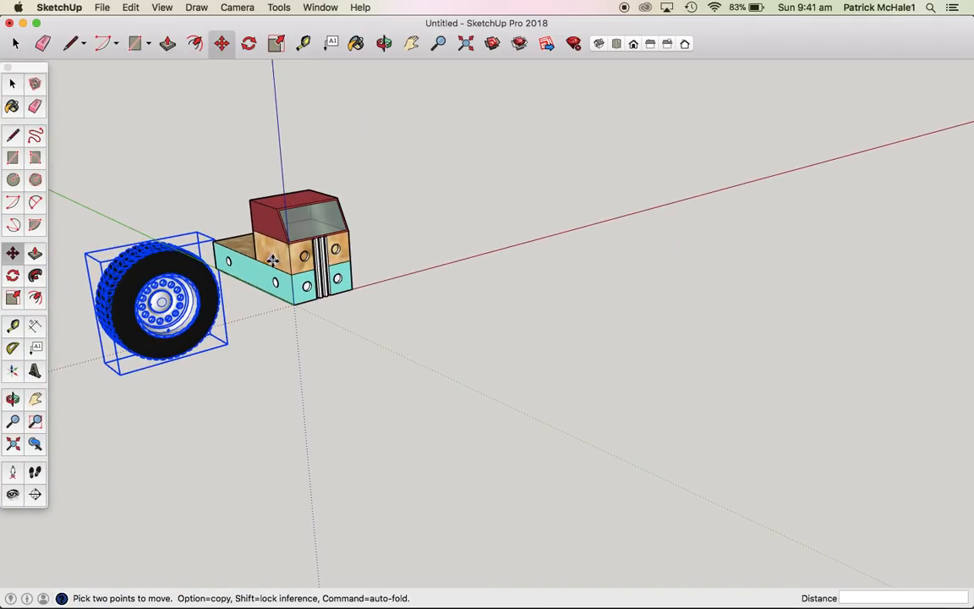
key("s")
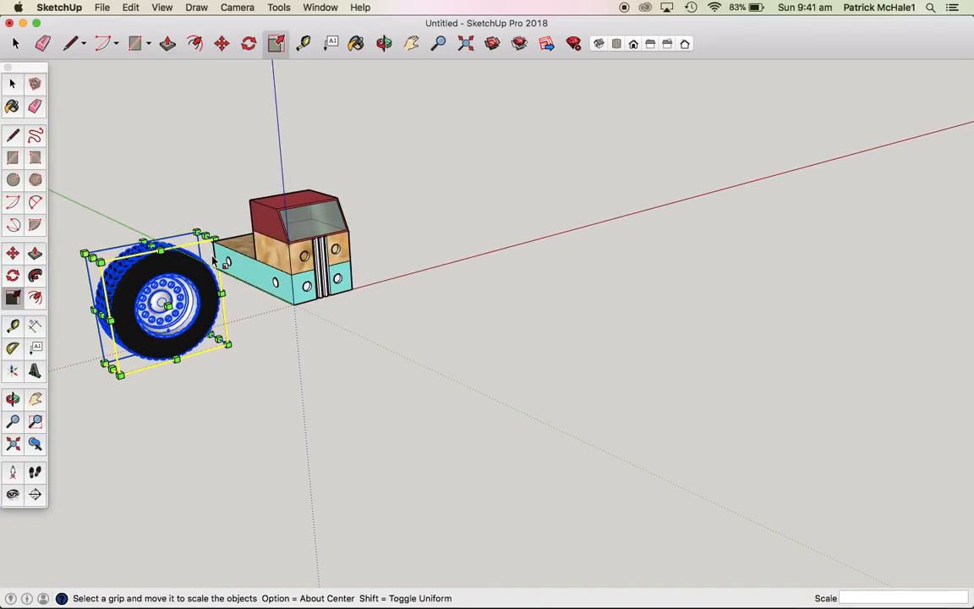
left_click(210, 248)
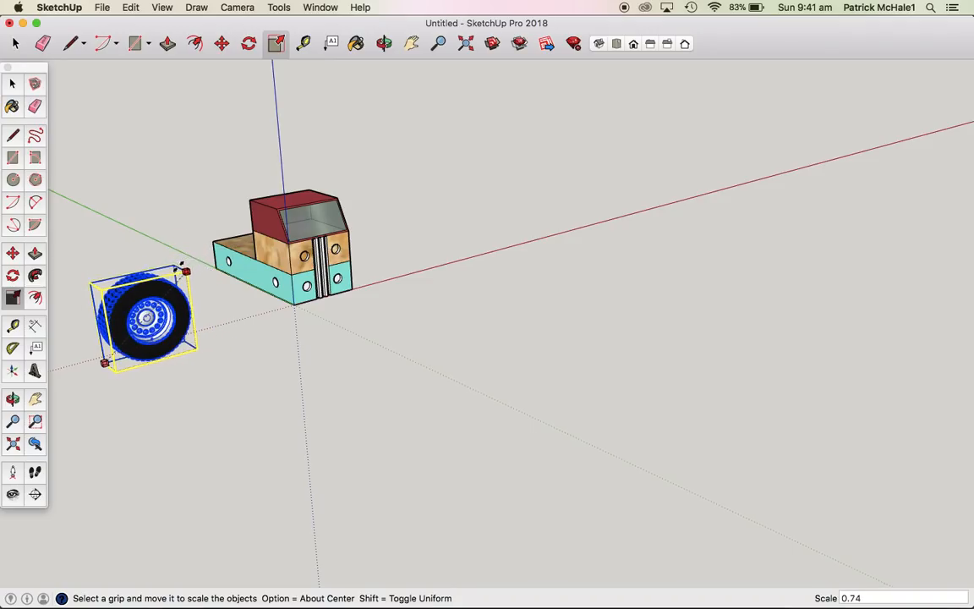
left_click(159, 301)
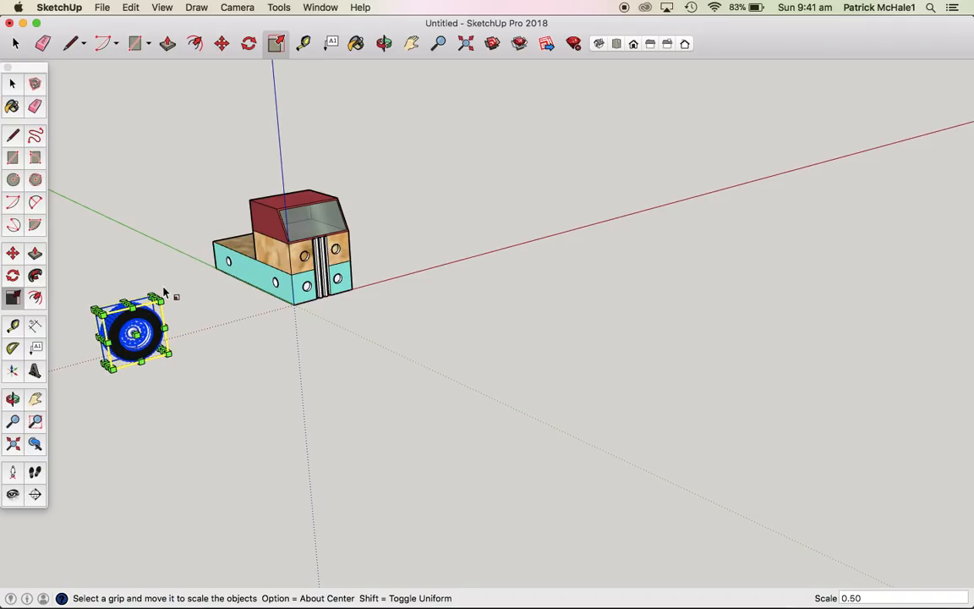
Step: Try to rotate the wheel and move it to the truck's front corner, and undo these changes
key("m")
left_click(123, 283)
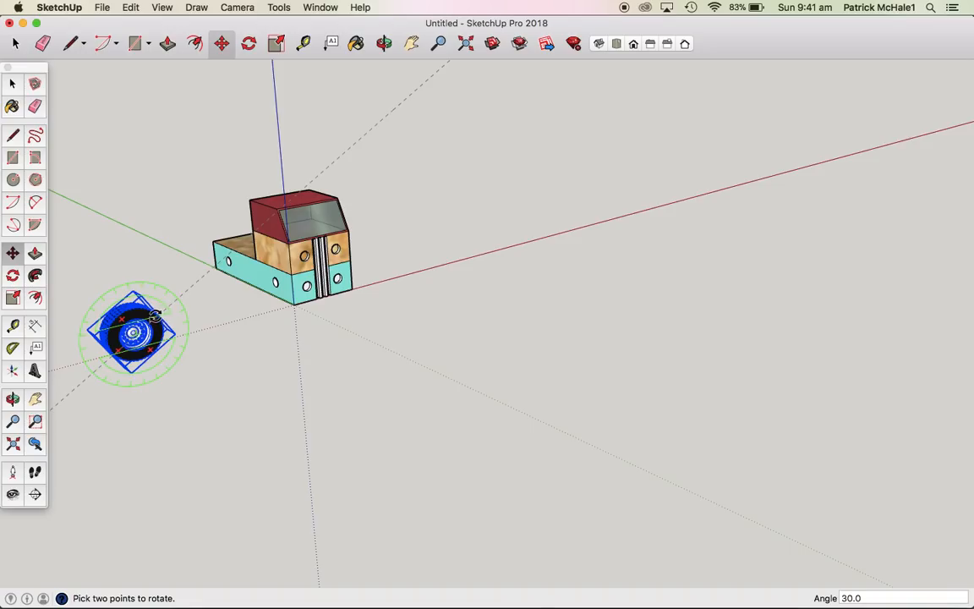
left_click(122, 312)
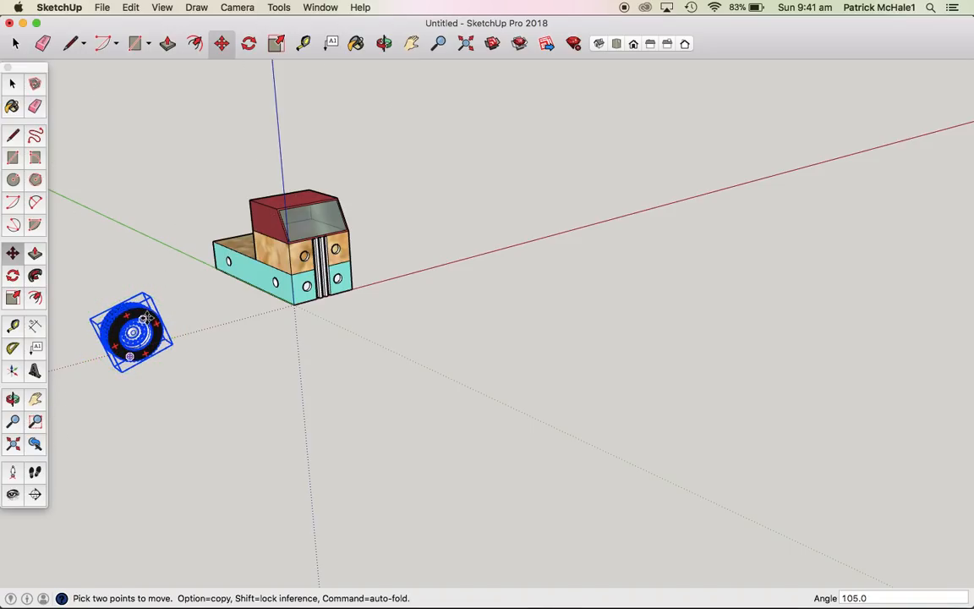
left_click(163, 308)
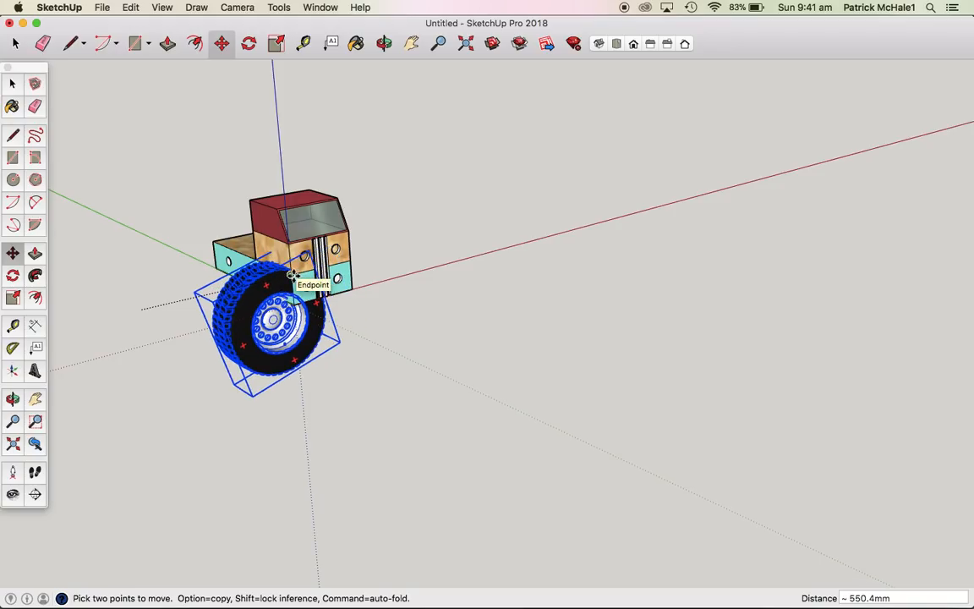
left_click(291, 275)
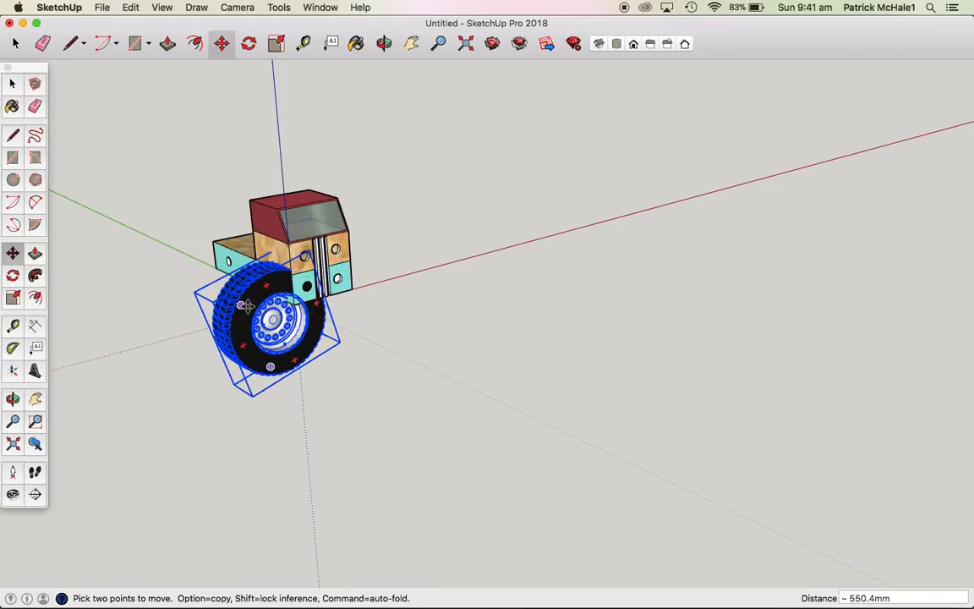
key("q")
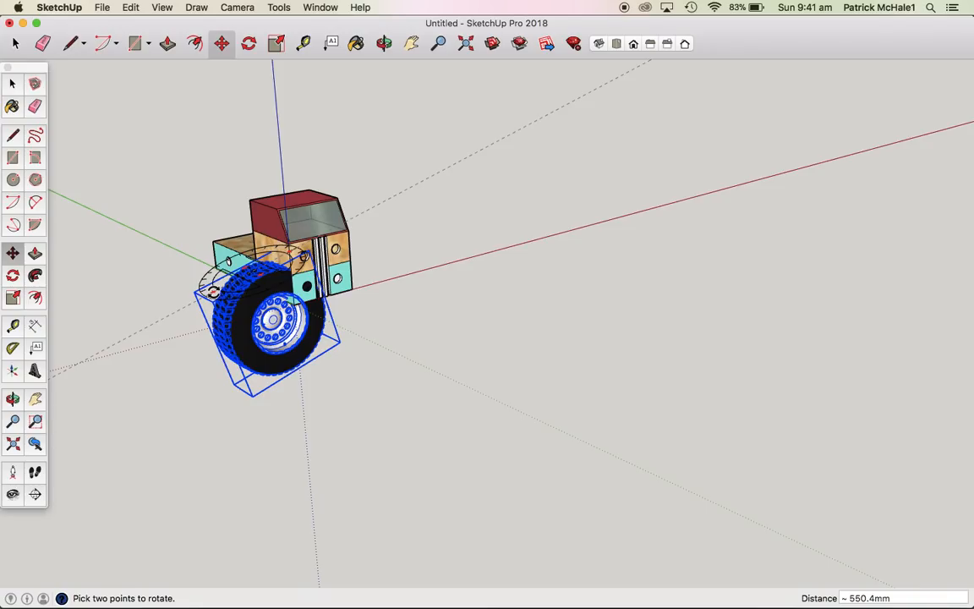
left_click(213, 292)
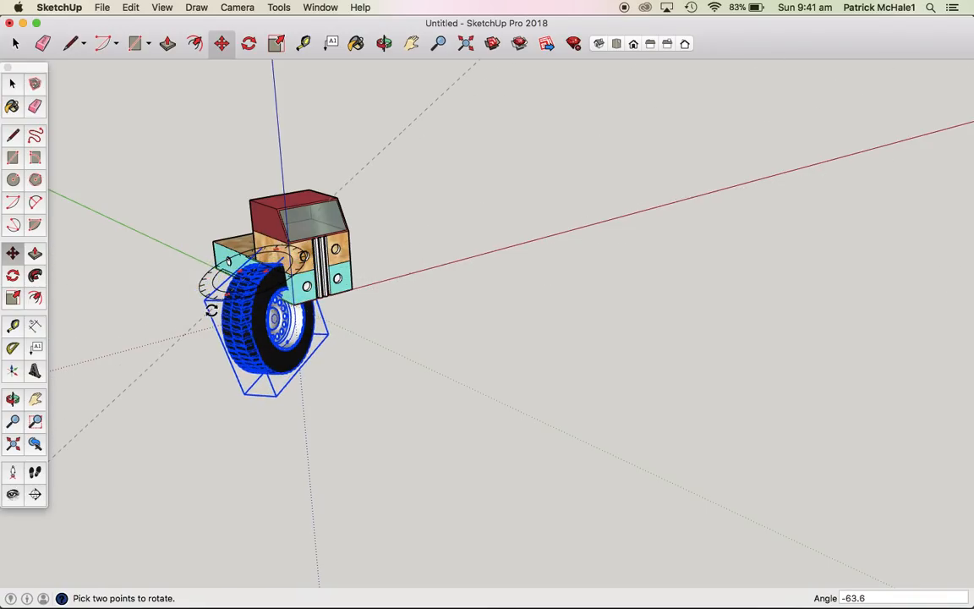
key("m")
key("super+z")
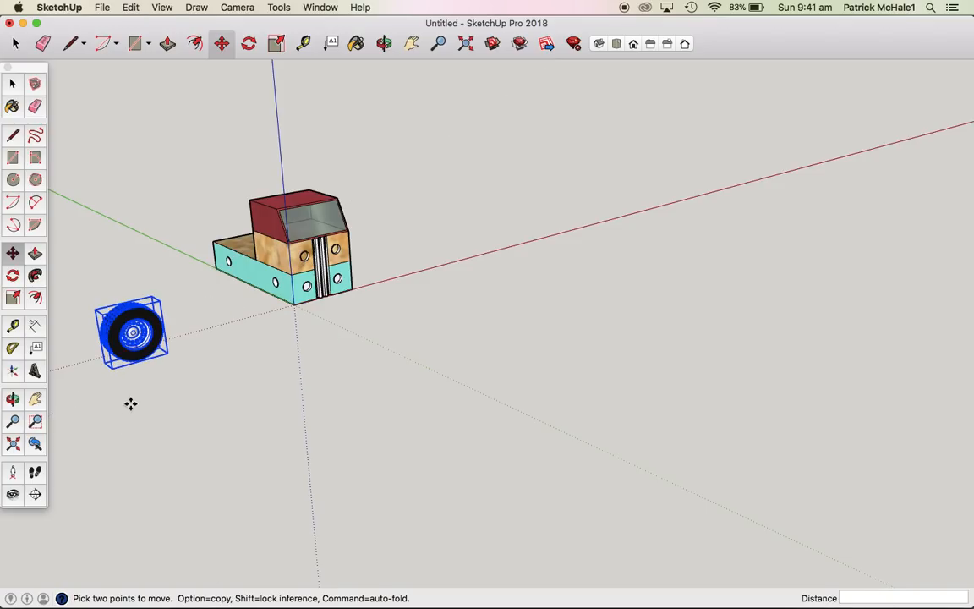
Step: Move the wheel about 550 mm to the truck's lower front corner and rotate it 90° about the vertical axis
left_click(153, 314)
left_click(291, 292)
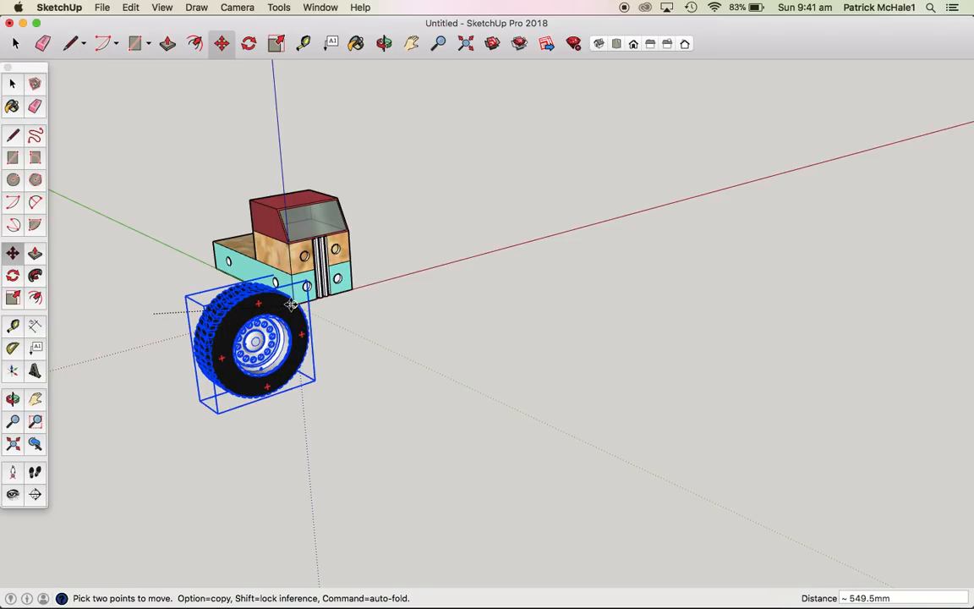
left_click(466, 43)
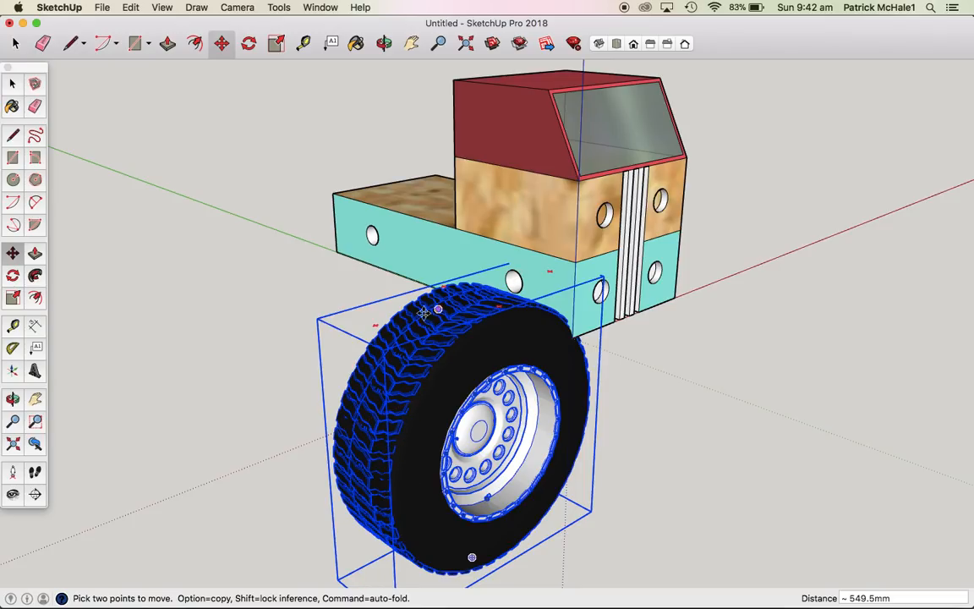
key("q")
left_click(376, 325)
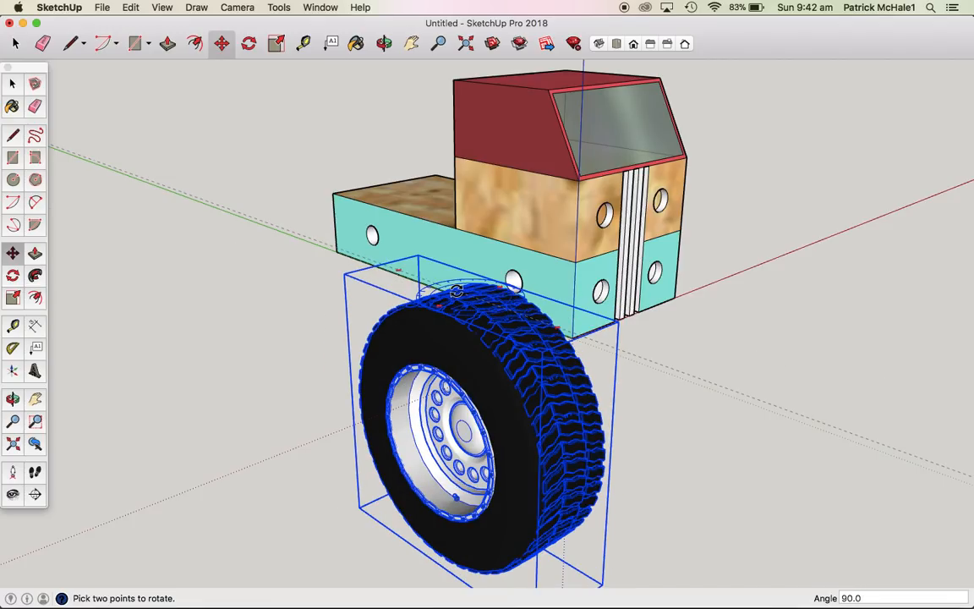
Step: Move the turned wheel about 42 mm so it sits against the outside of the truck's long side at the front
key("m")
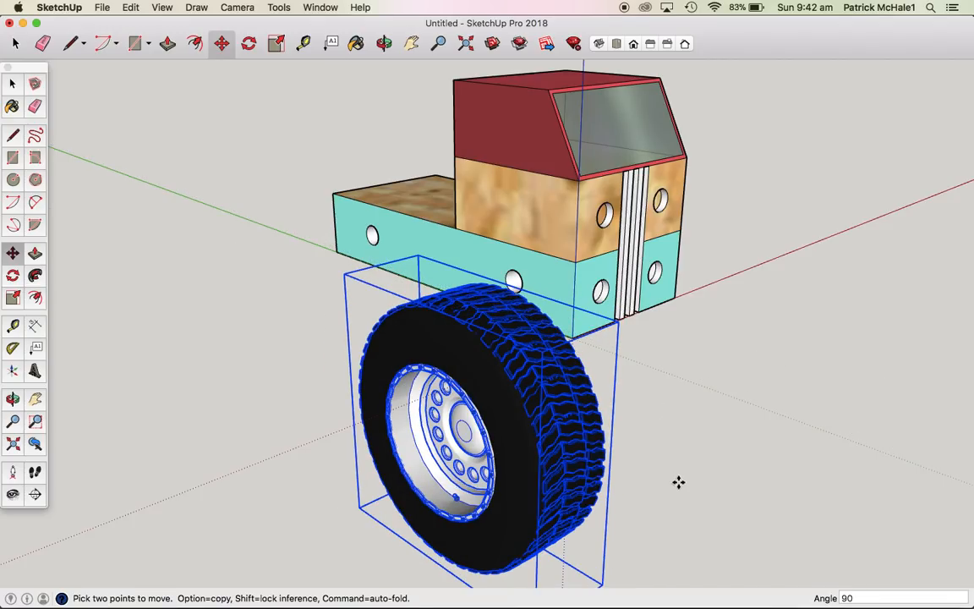
left_click(604, 441)
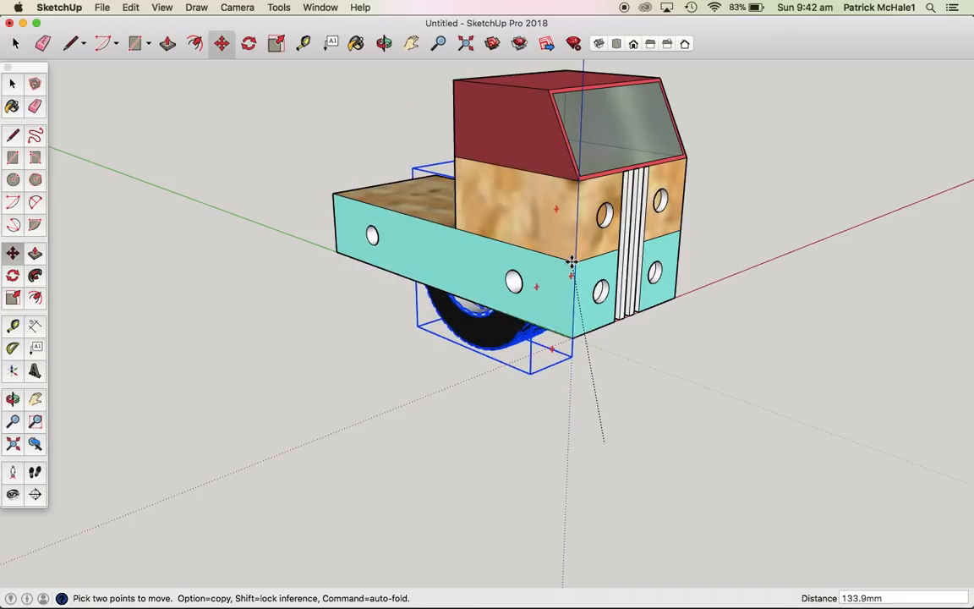
left_click(572, 263)
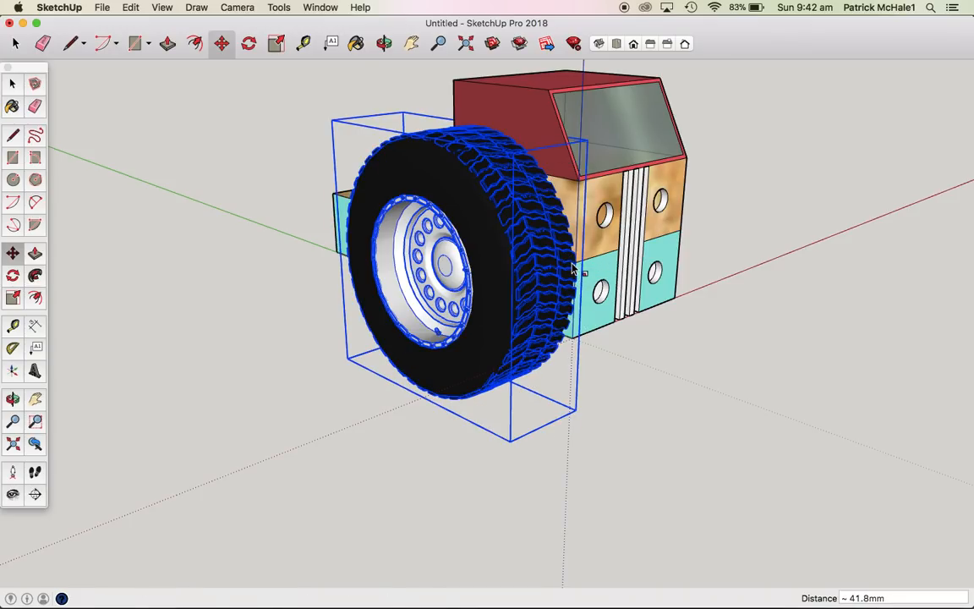
Step: Scale the wheel uniformly about its opposite corner to a factor of 0.68 and clear the selection
key("s")
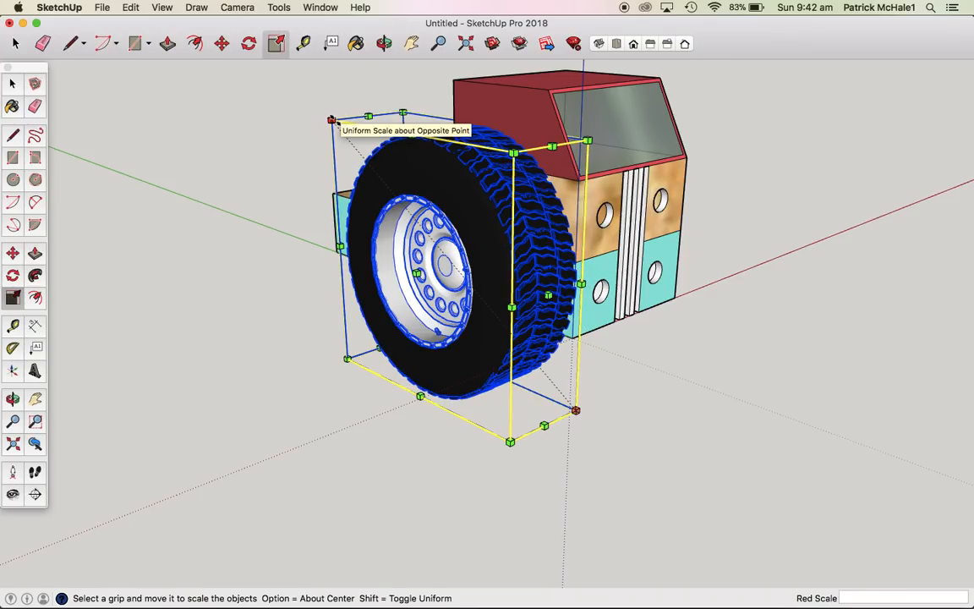
left_click_drag(331, 120, 362, 201)
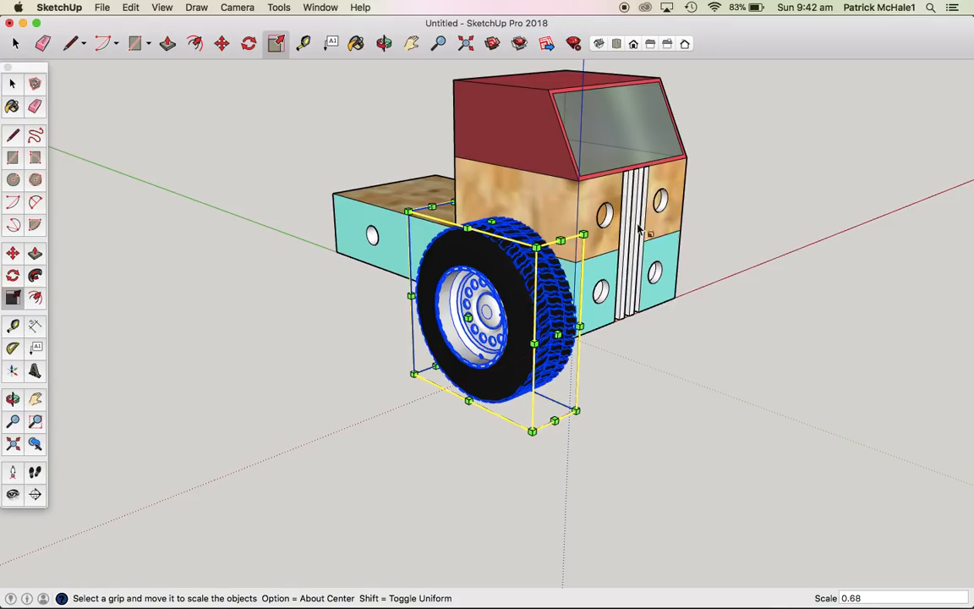
key("space")
left_click(837, 338)
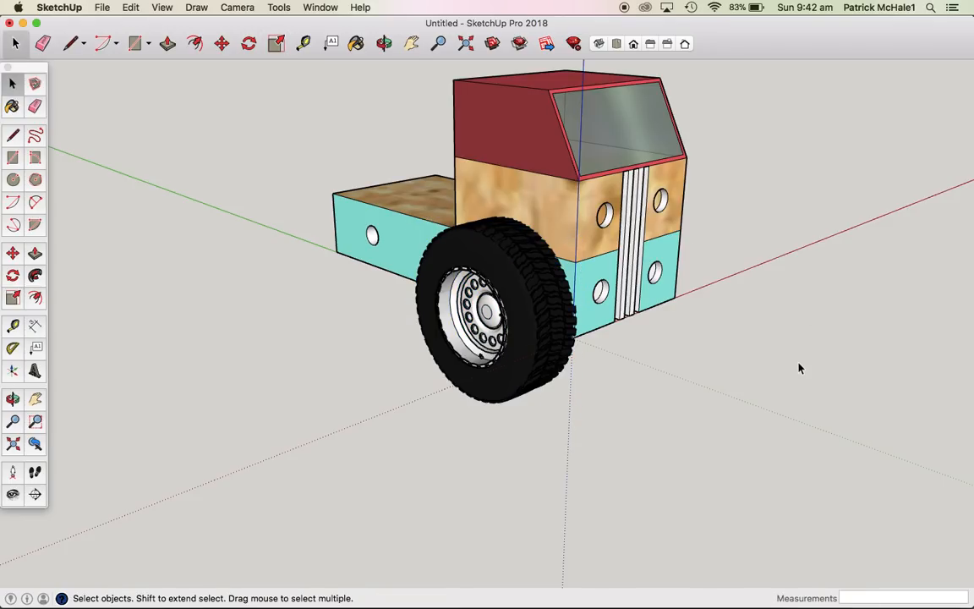
Step: Raise the front wheel about 6.8 mm against the truck's long side
left_click(649, 45)
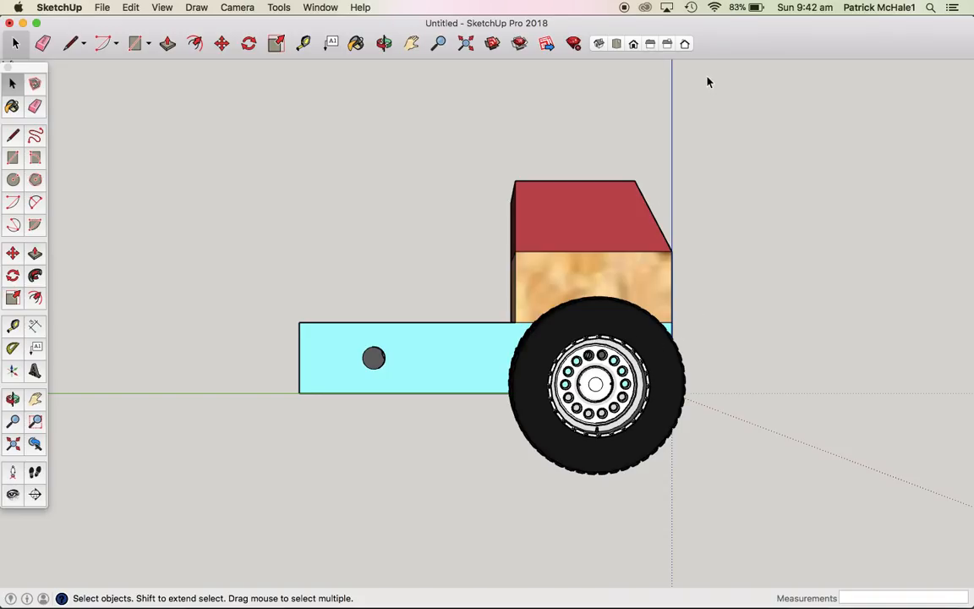
left_click(627, 331)
key("m")
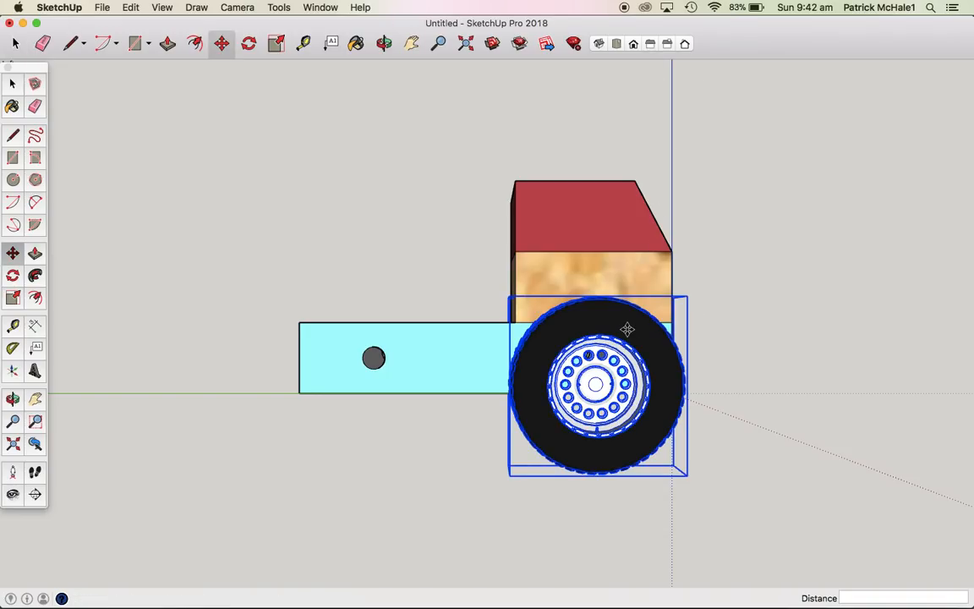
left_click(627, 330)
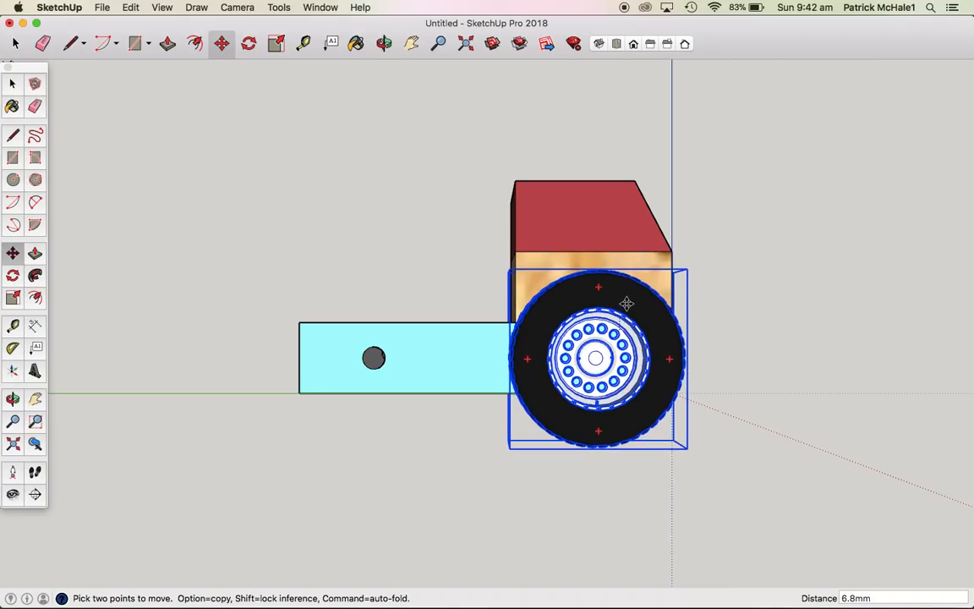
left_click(626, 302)
key("space")
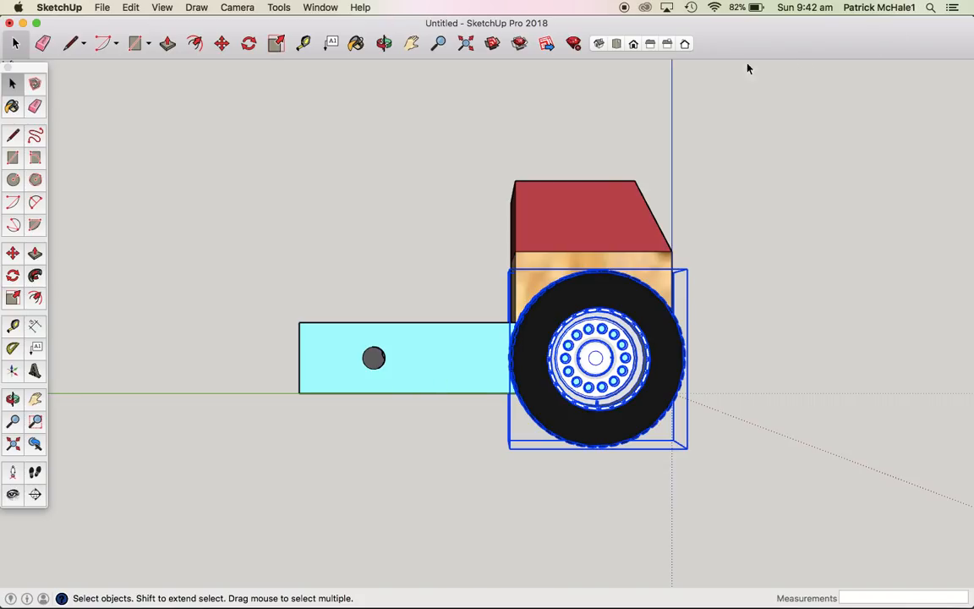
Step: Move the raised wheel about 1 mm outward from the truck's side
key("o")
left_click_drag(320, 247, 342, 352)
left_click_drag(761, 347, 570, 336)
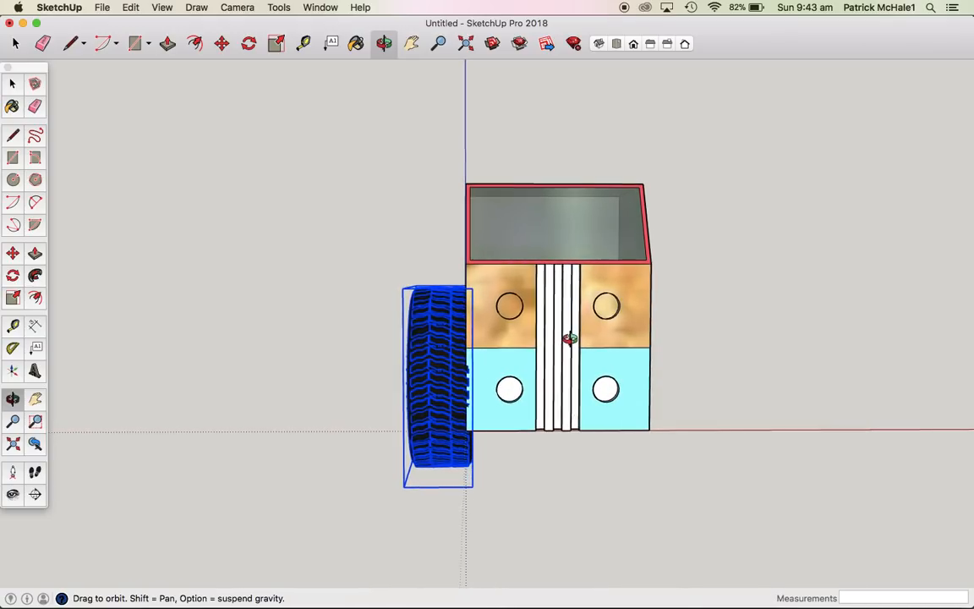
left_click(635, 44)
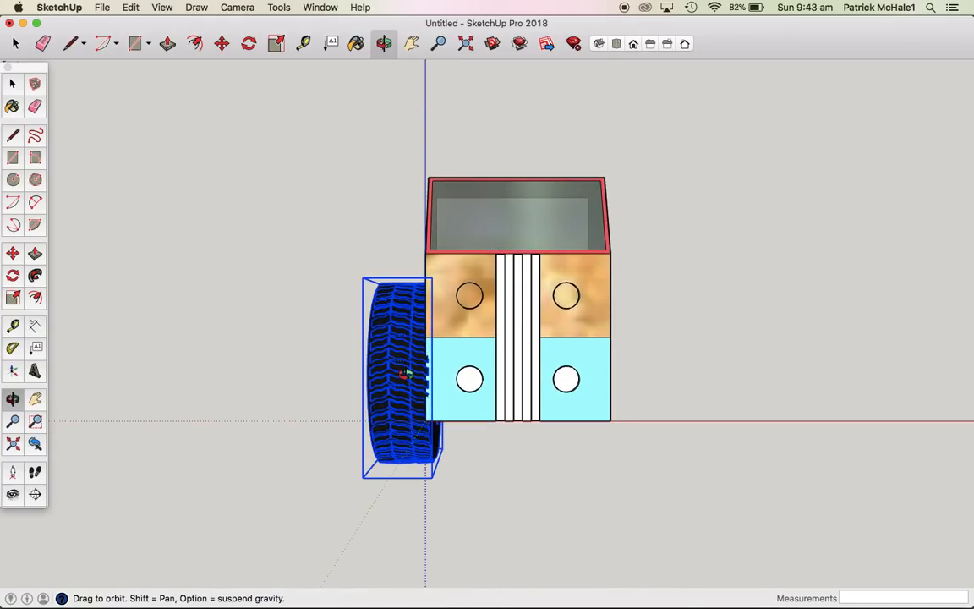
key("m")
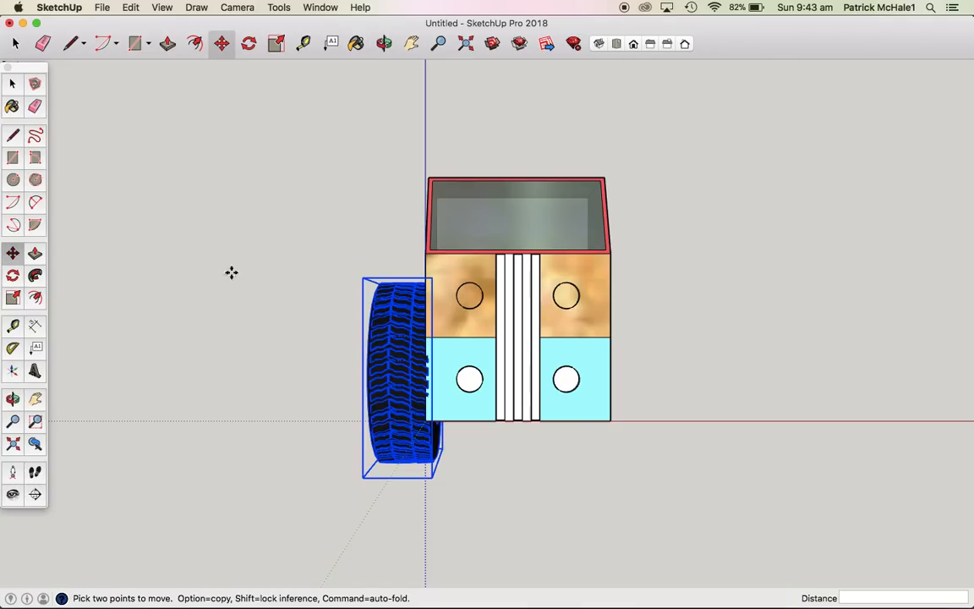
left_click(390, 321)
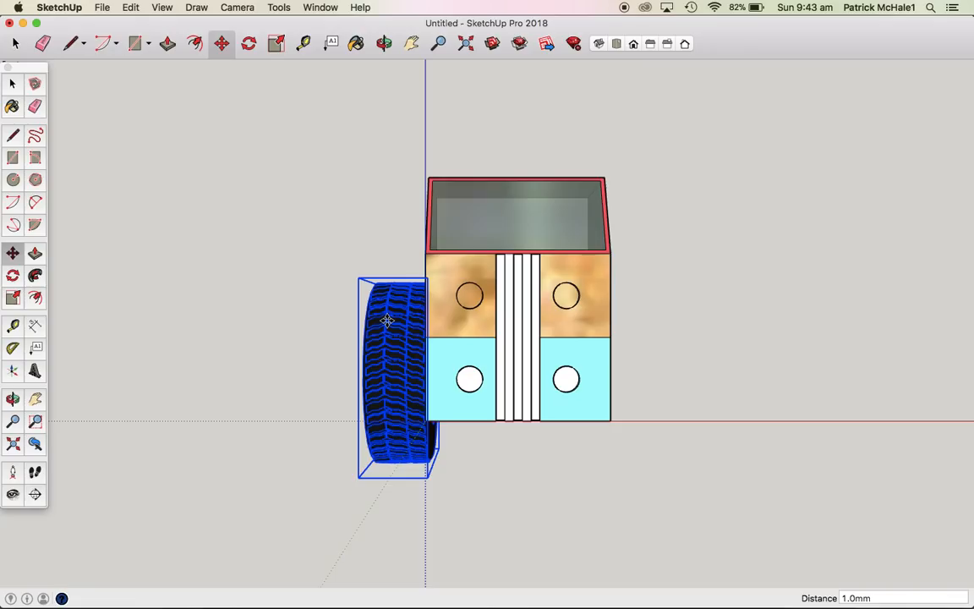
Step: Copy the front wheel and place the duplicate on the opposite side of the truck's front
key("super+c")
key("super+v")
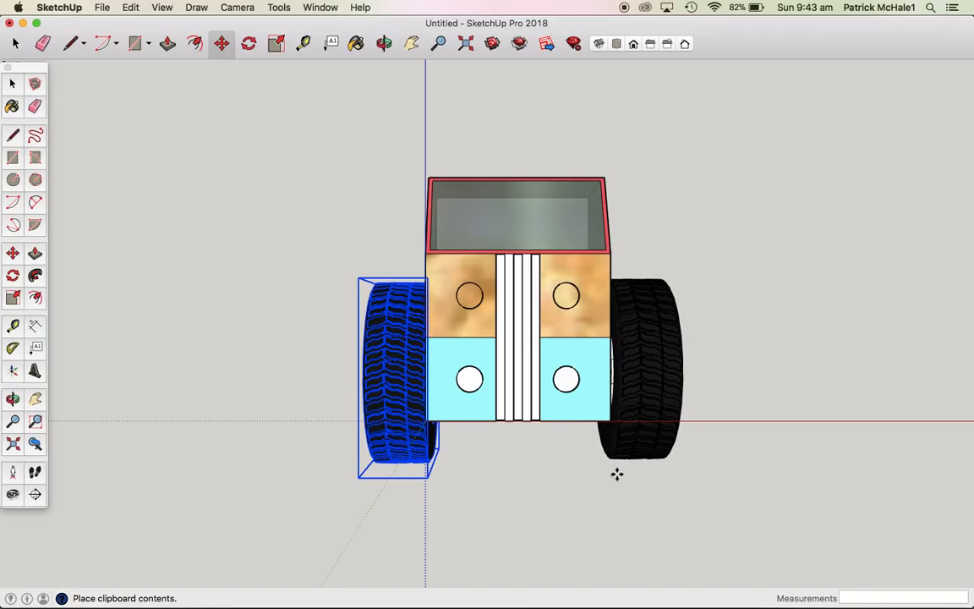
left_click(616, 475)
Step: Shift the copied wheel about 3 mm along the truck's length toward its front
left_click(650, 47)
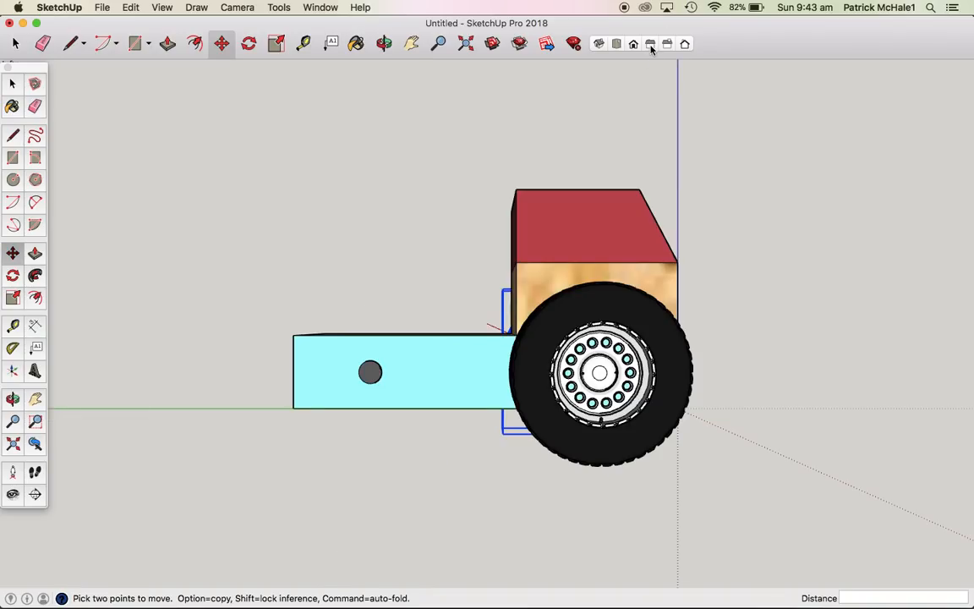
left_click(666, 45)
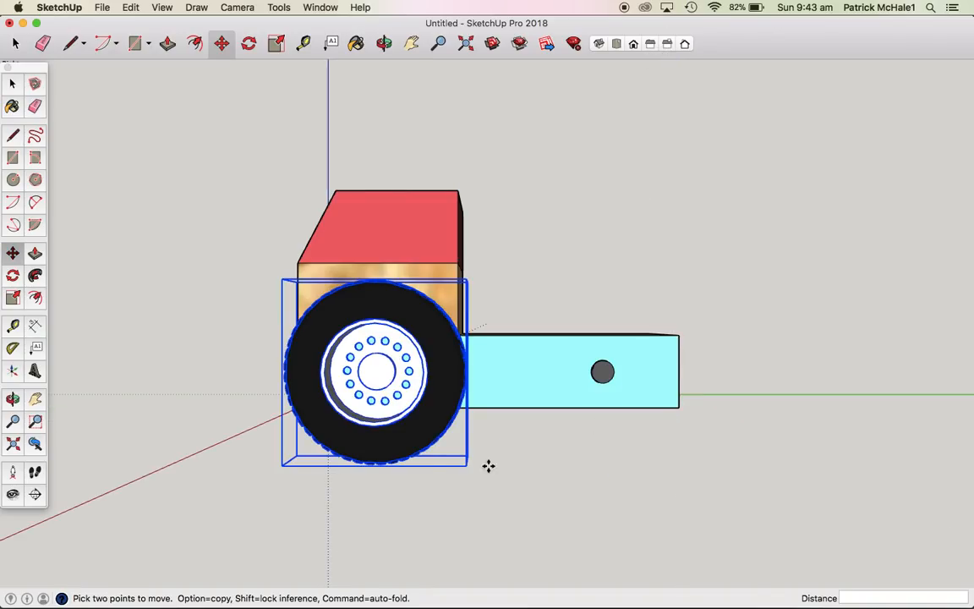
left_click(436, 423)
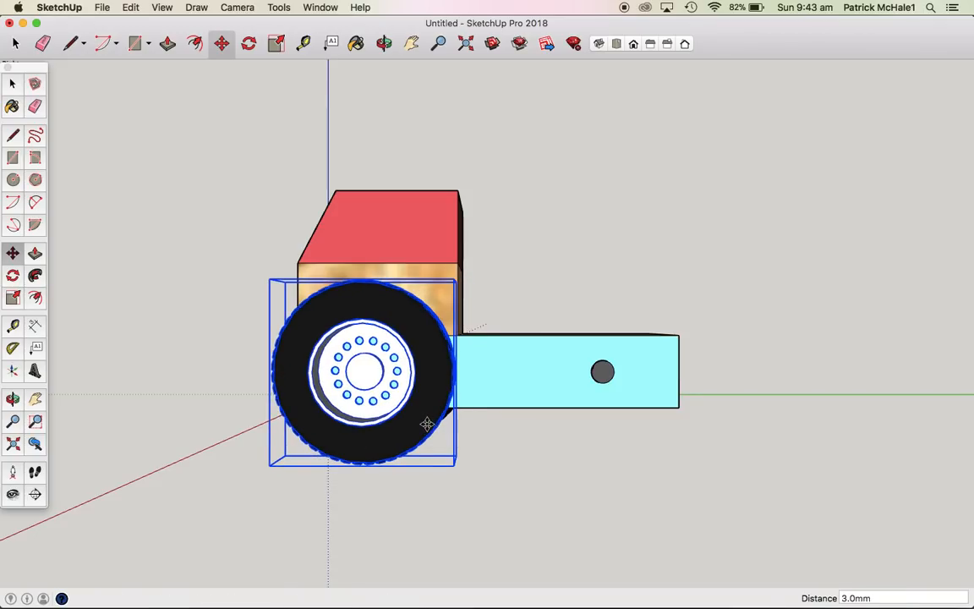
Step: Move the copied wheel straight up beside the truck's front end
left_click(633, 44)
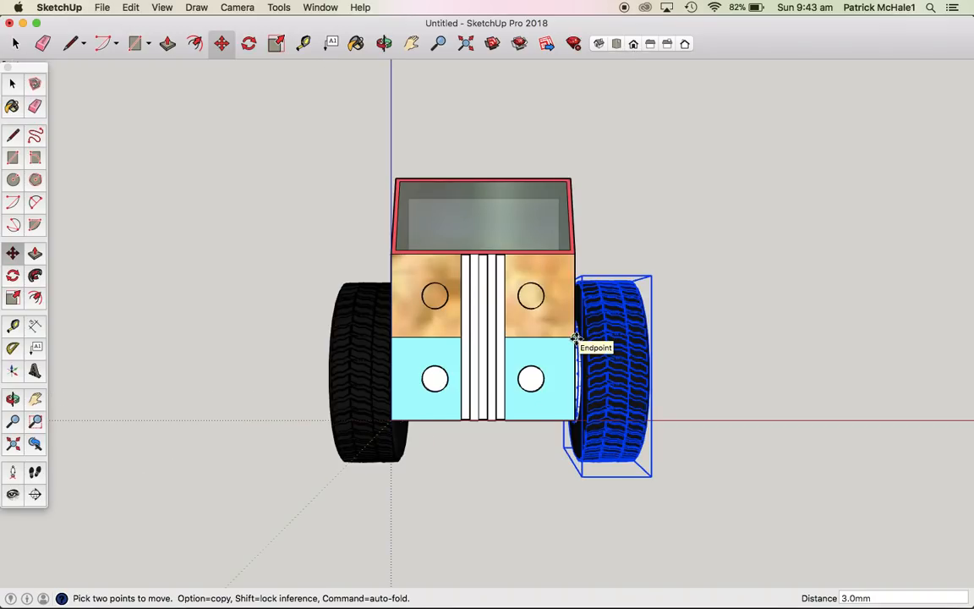
scroll(575, 339, "up", 5)
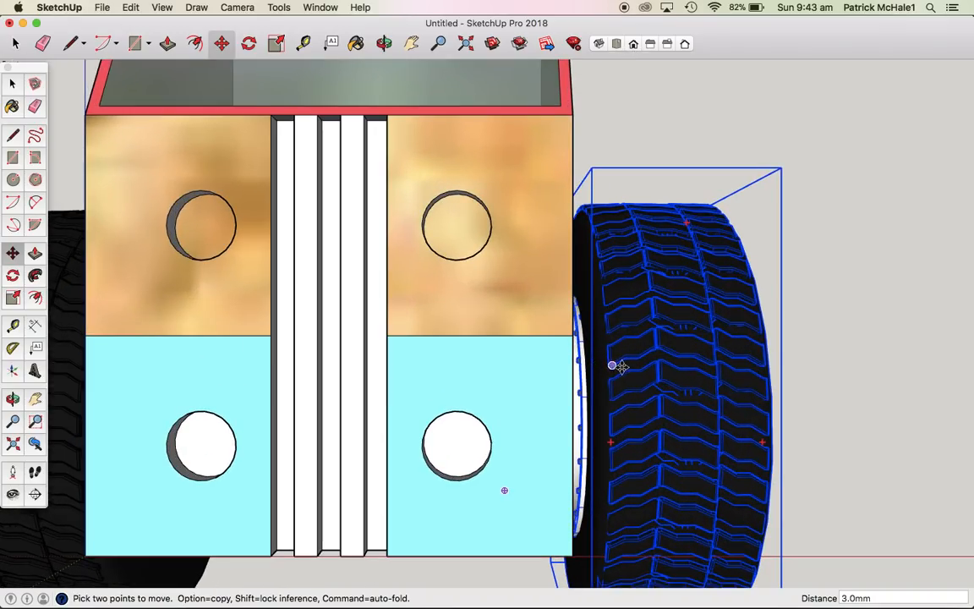
left_click(611, 417)
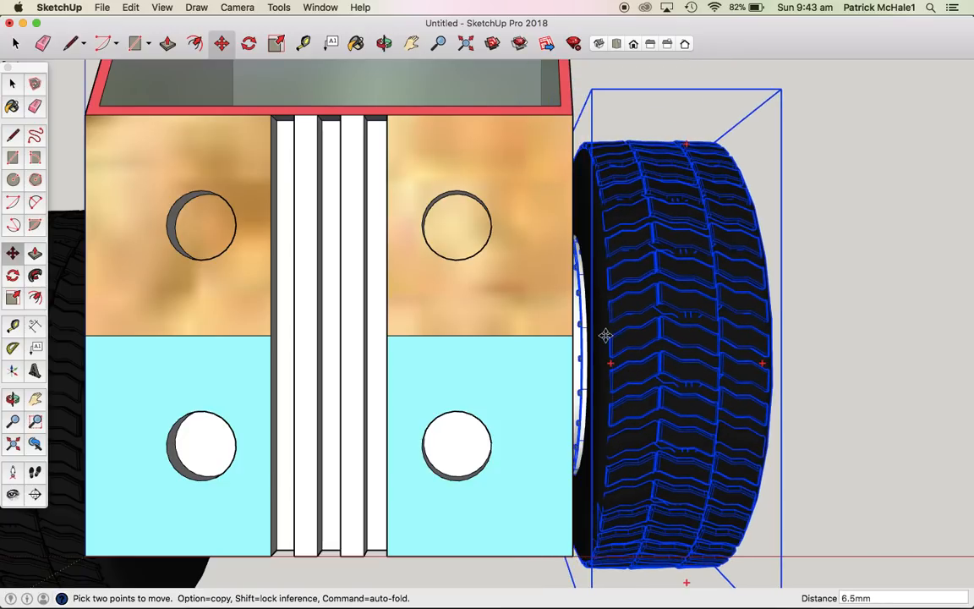
left_click(615, 320)
Step: Slide the copied wheel about 4 mm inward so it sits against the truck's side
key("o")
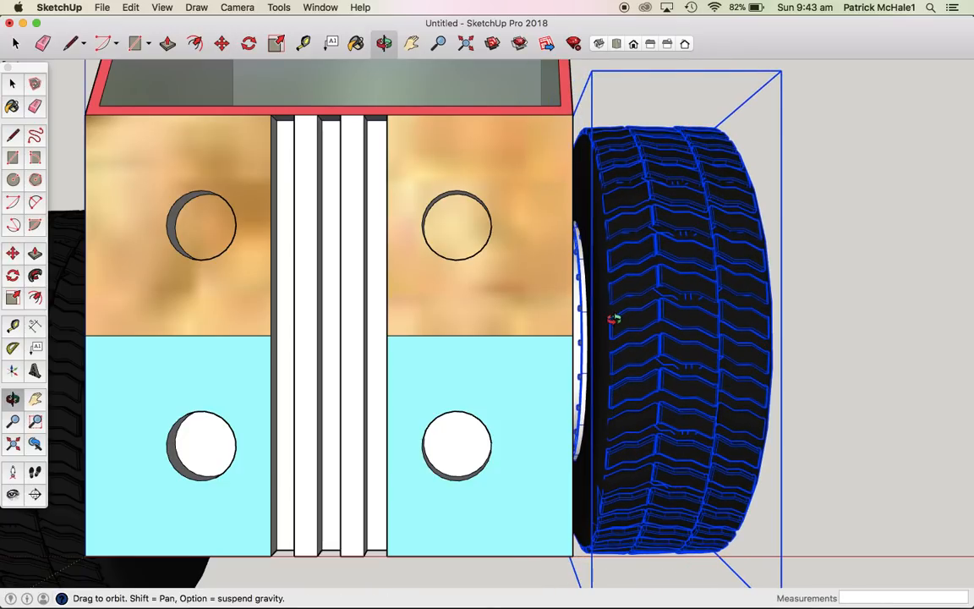
left_click_drag(571, 317, 772, 368)
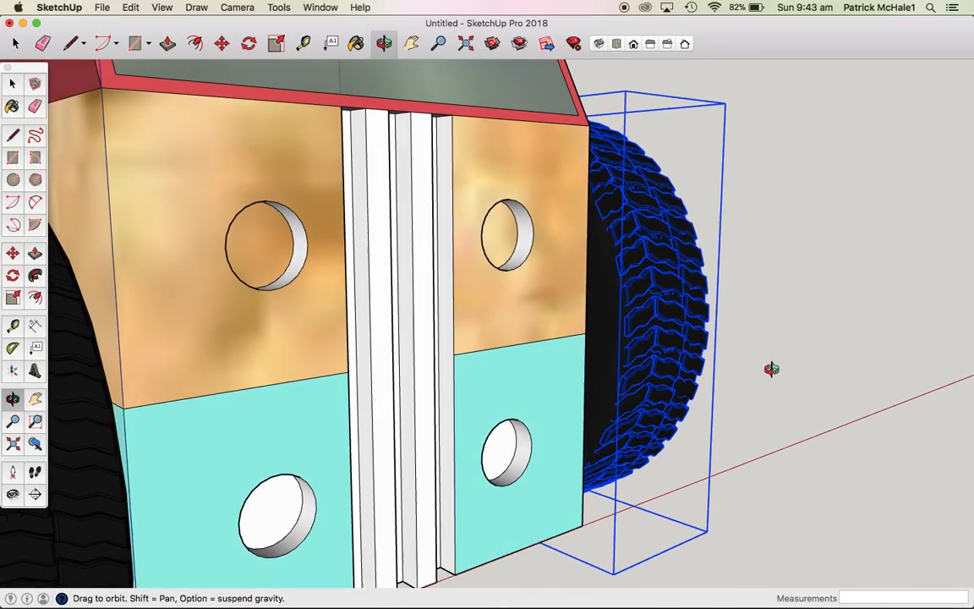
key("m")
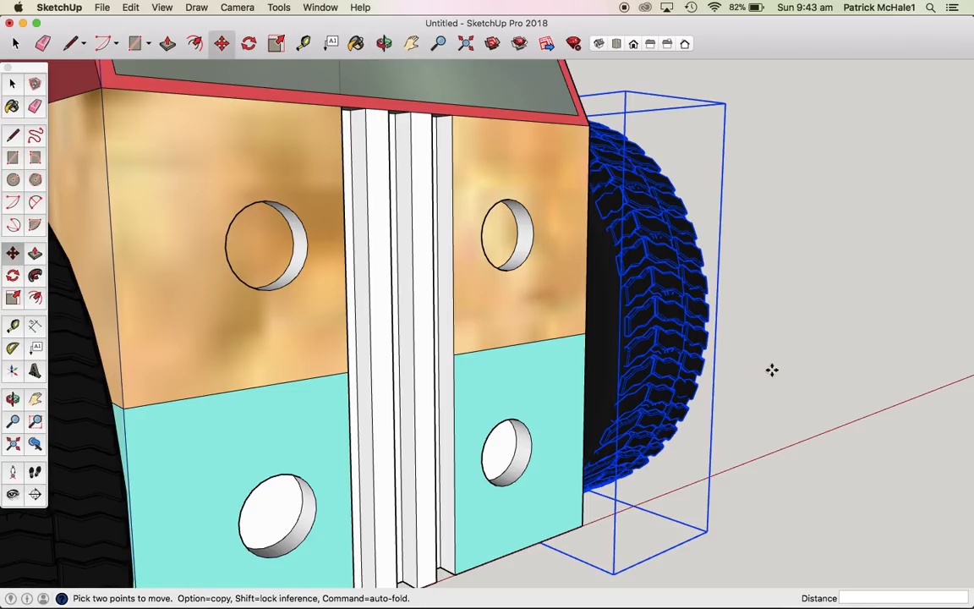
left_click(629, 315)
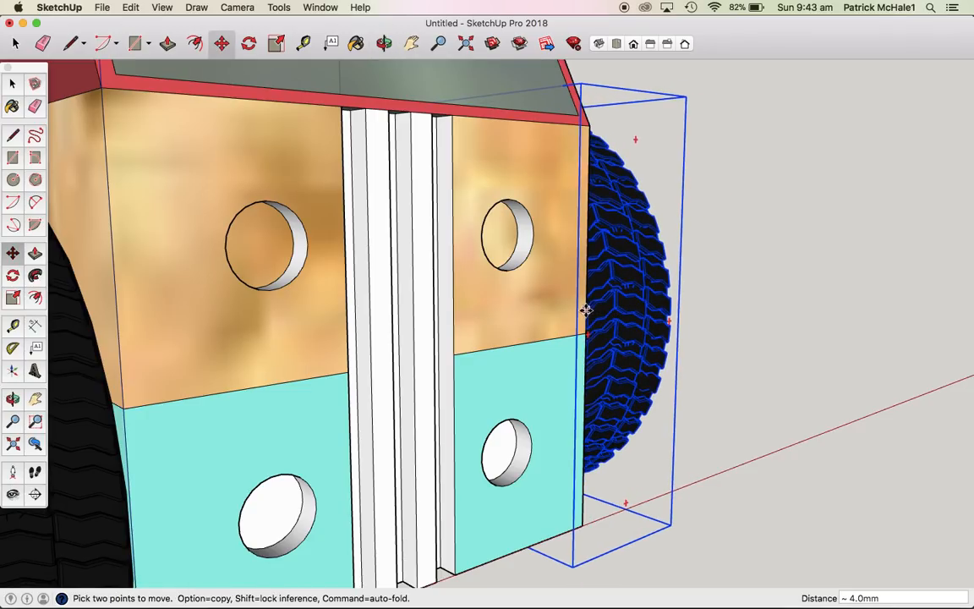
left_click(583, 309)
Step: Lower the copied wheel about 10.7 mm along the truck's side and clear the selection
left_click(668, 45)
scroll(537, 409, "down", 4)
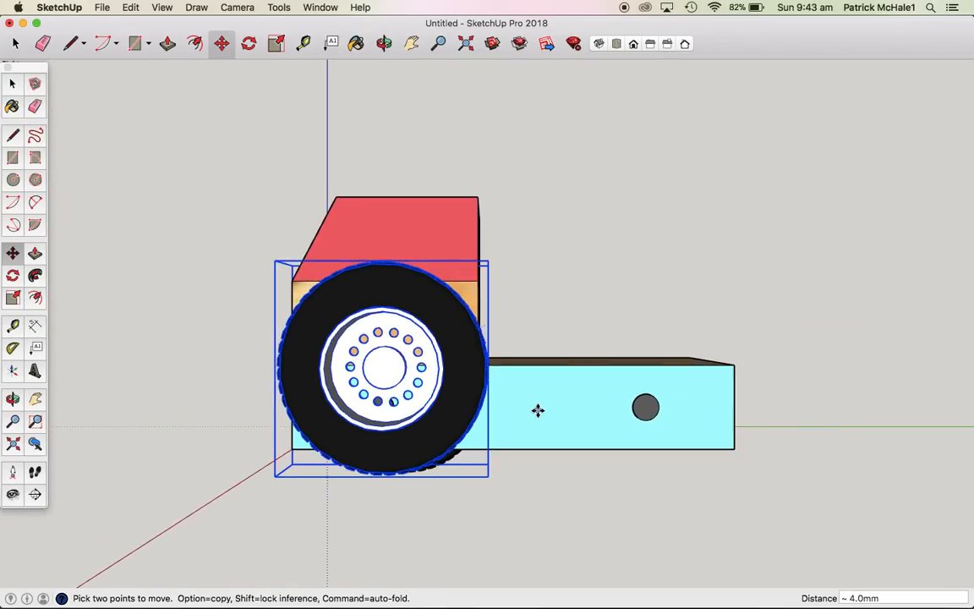
left_click(467, 356)
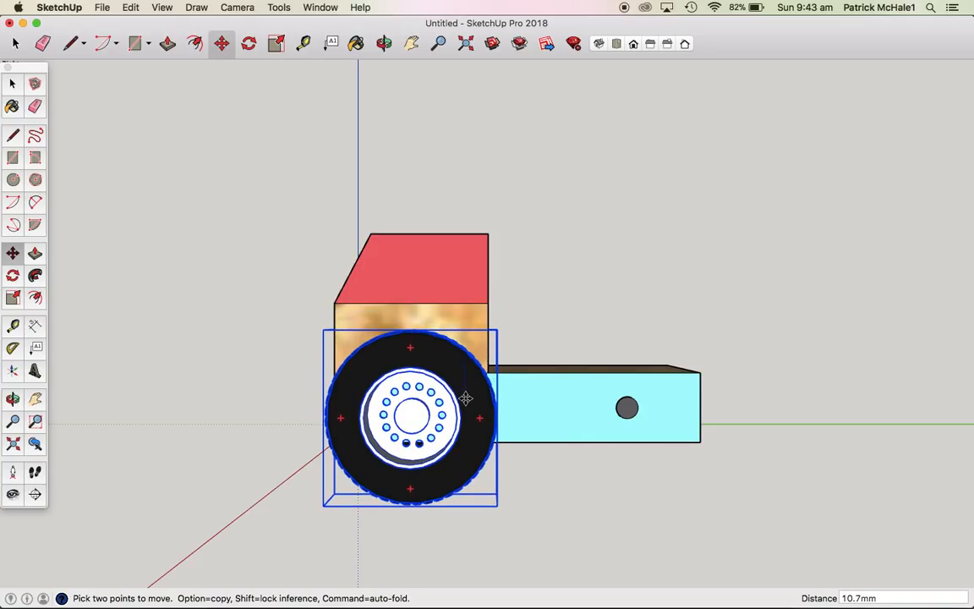
left_click(464, 399)
left_click(637, 47)
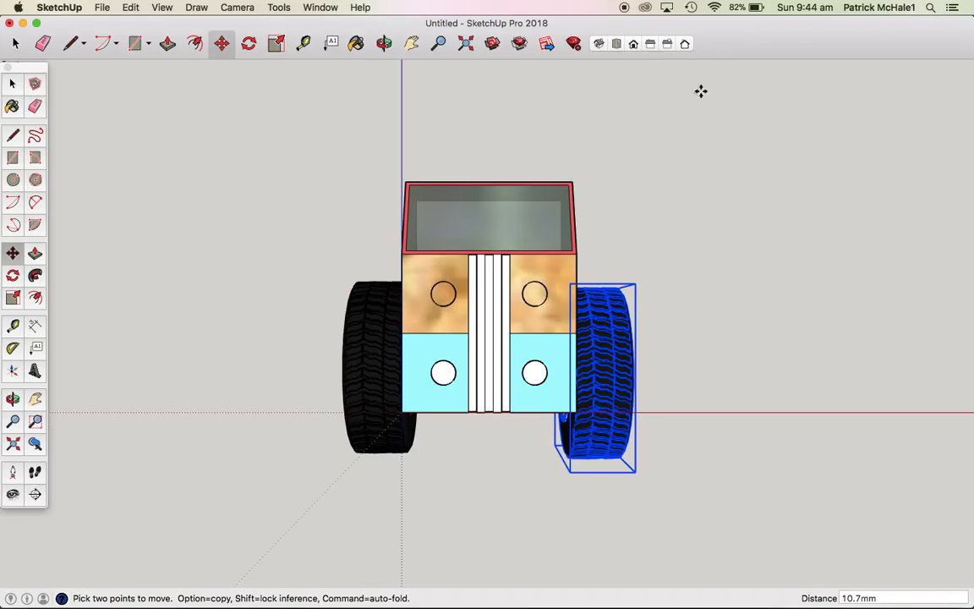
key("space")
left_click(733, 185)
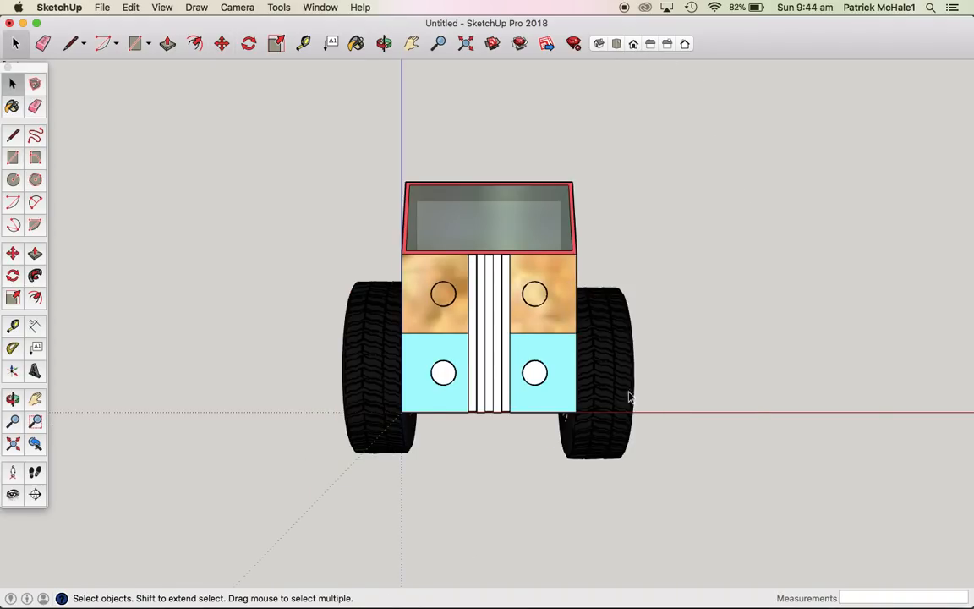
Step: Raise the copied wheel about 3 mm in the front view and clear the selection
left_click(602, 376)
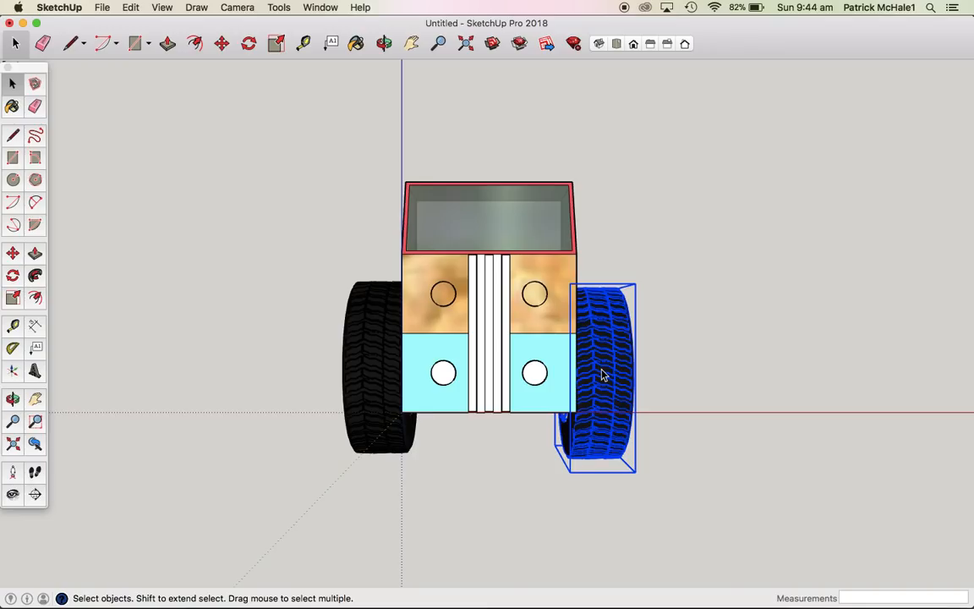
key("m")
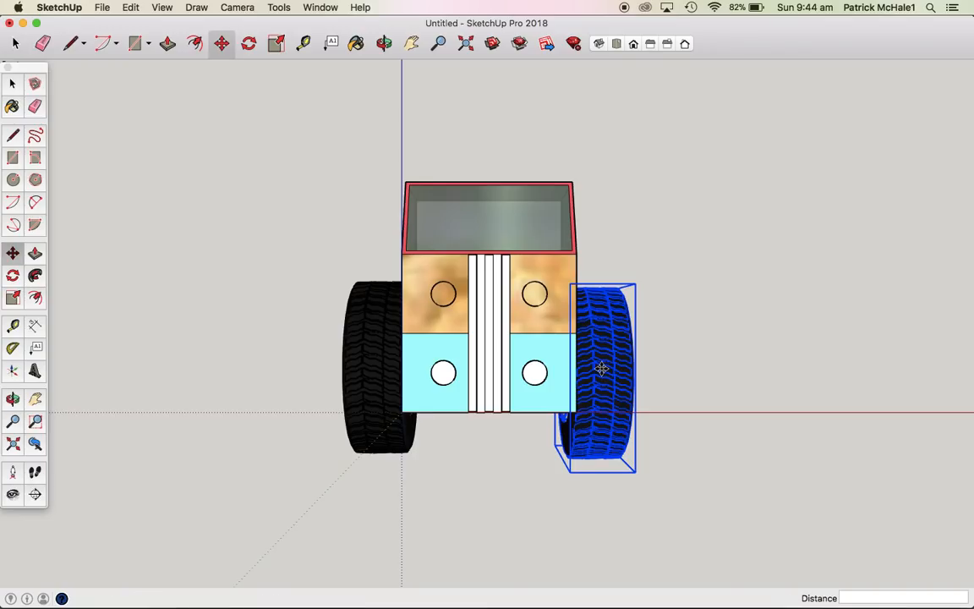
left_click(602, 368)
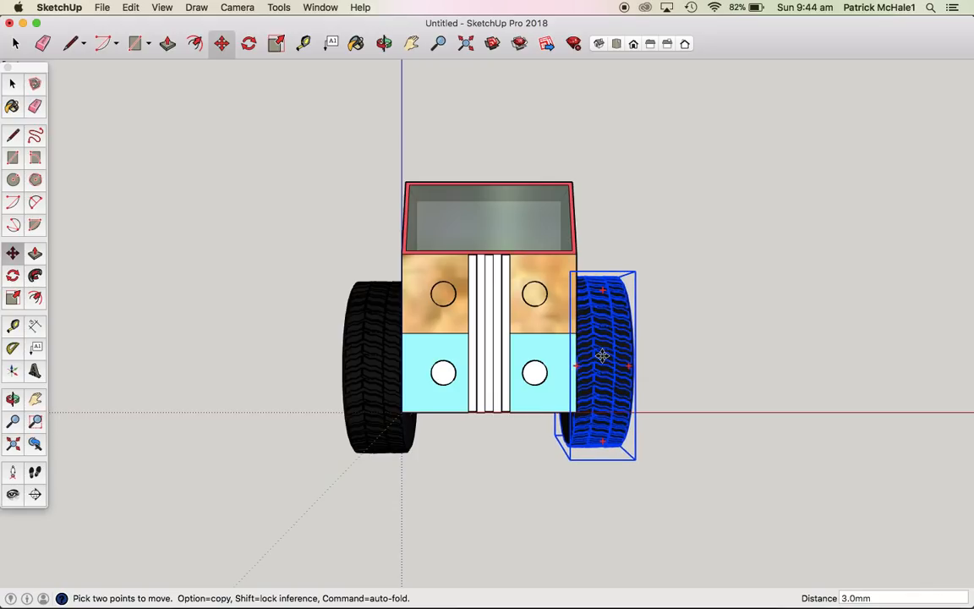
left_click(602, 356)
key("space")
left_click(709, 163)
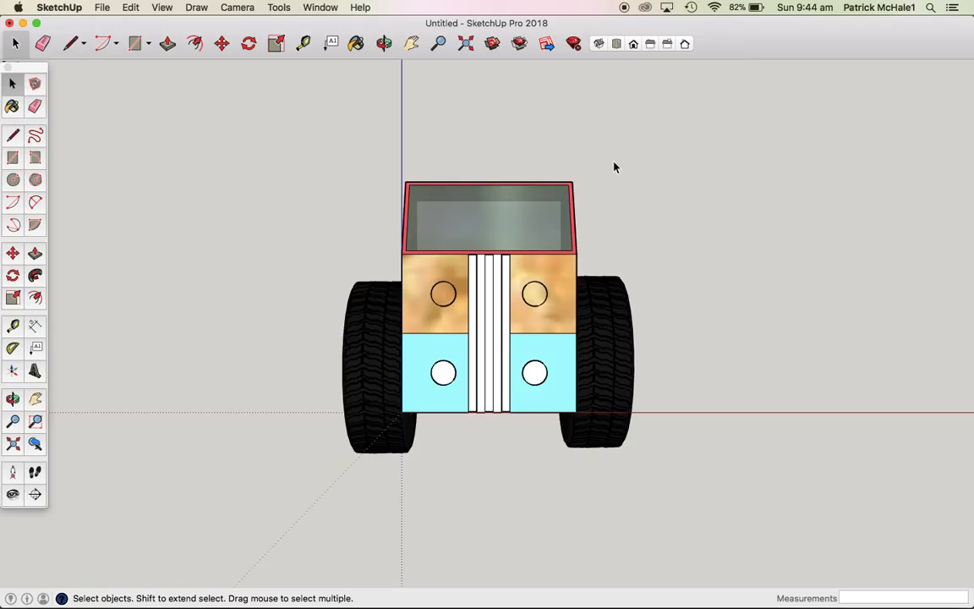
Step: Scale the copied wheel uniformly about its opposite corner to a factor of 0.83 and clear the selection
left_click(601, 44)
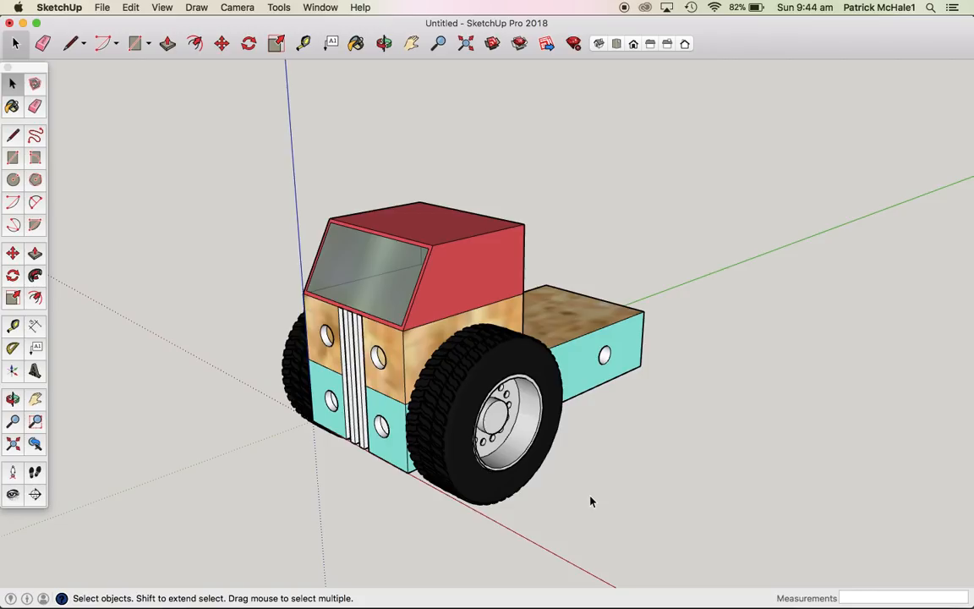
left_click(499, 377)
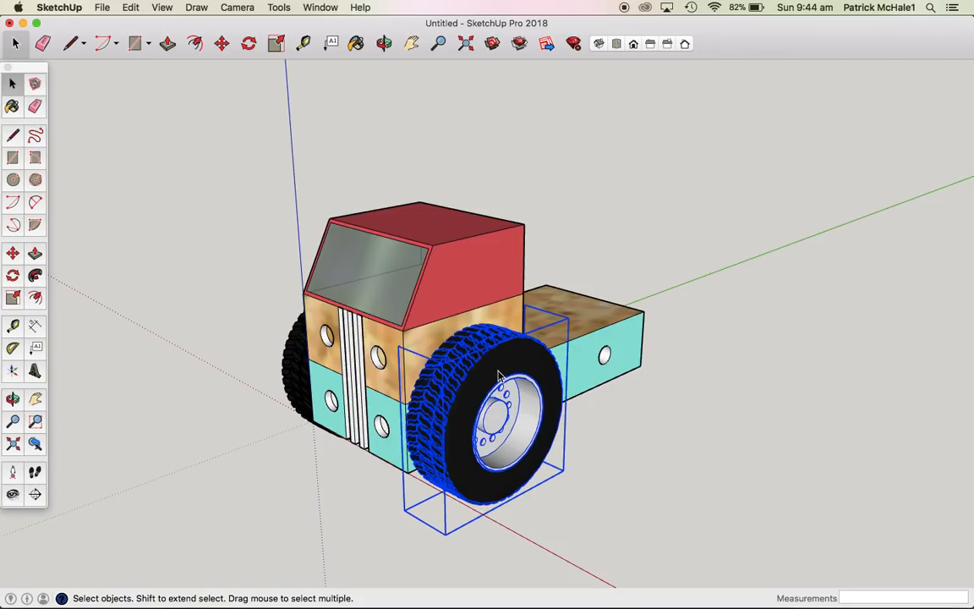
left_click(658, 230)
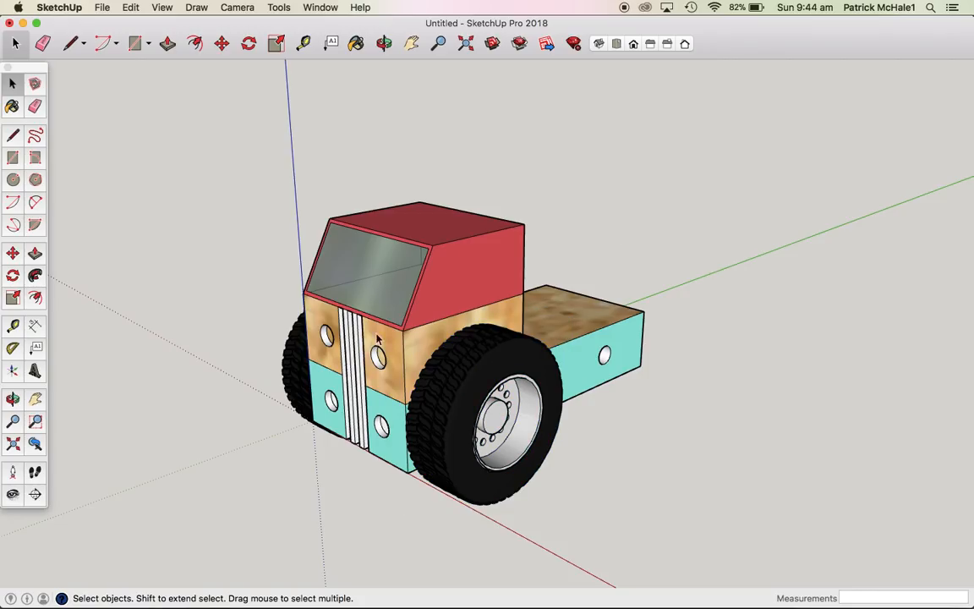
left_click(481, 402)
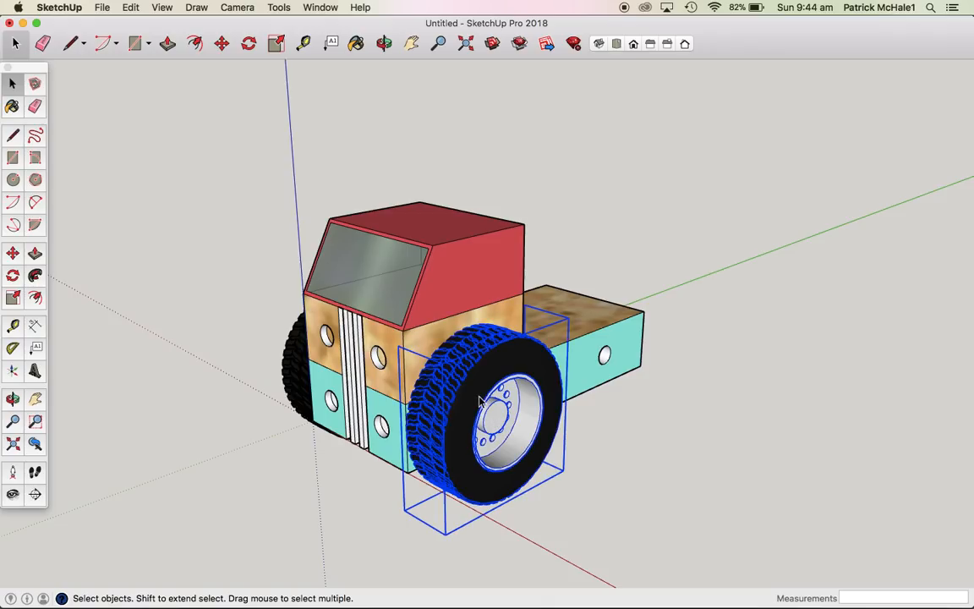
key("s")
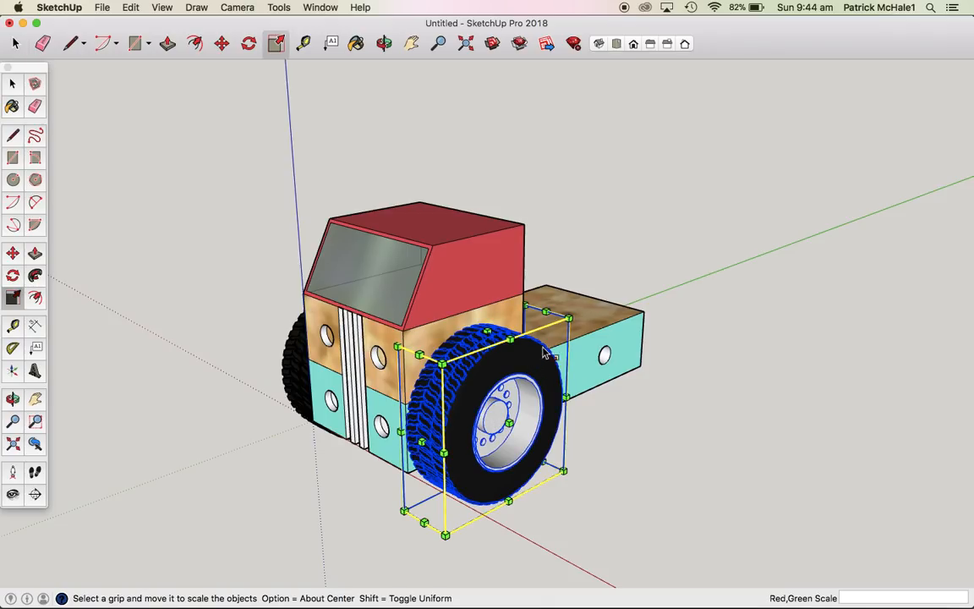
left_click_drag(568, 319, 541, 350)
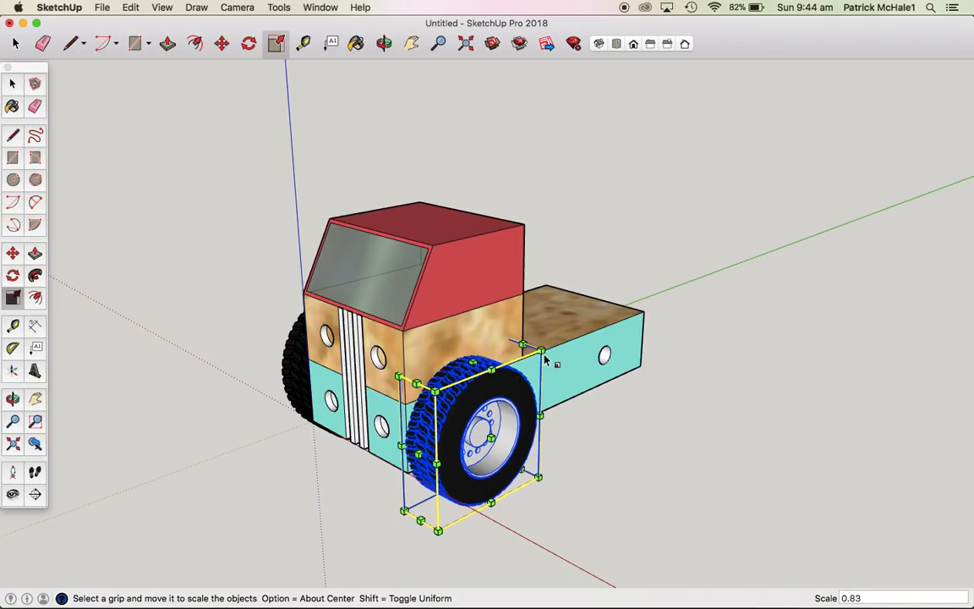
key("space")
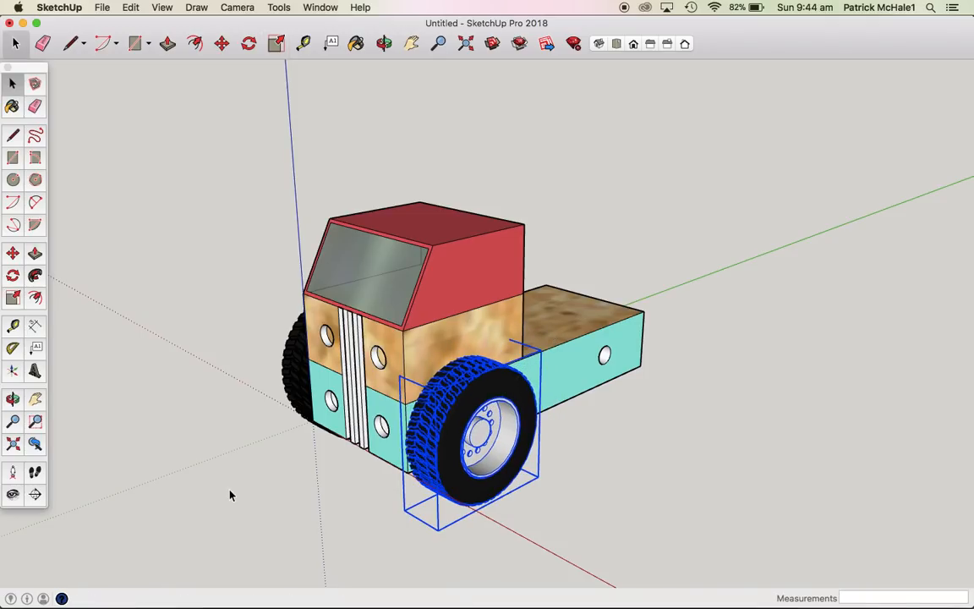
left_click(230, 495)
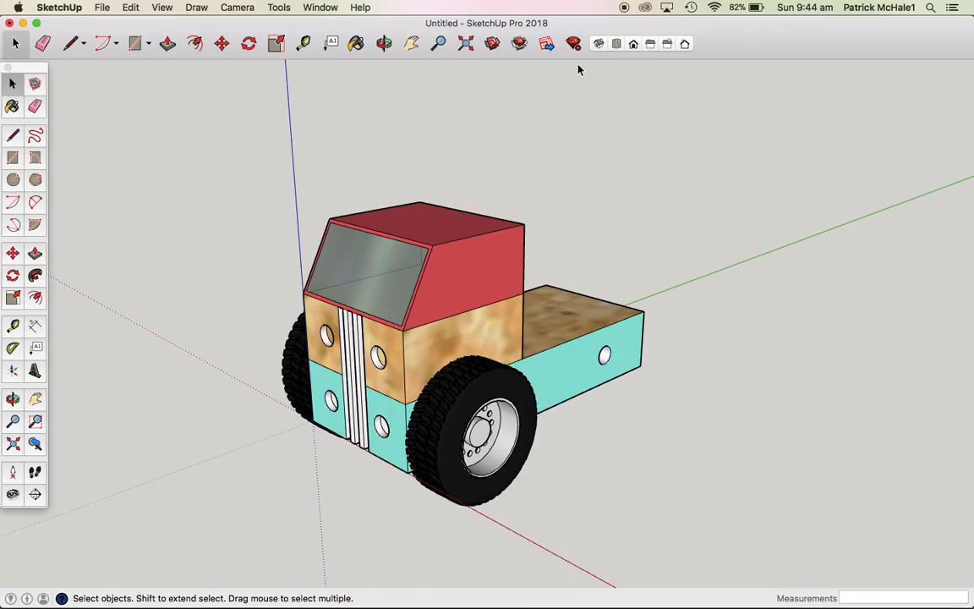
Step: Try scaling the front wheel on the side away from the origin uniformly by a factor of 0.7, and undo the scaling
key("o")
left_click_drag(211, 271, 730, 267)
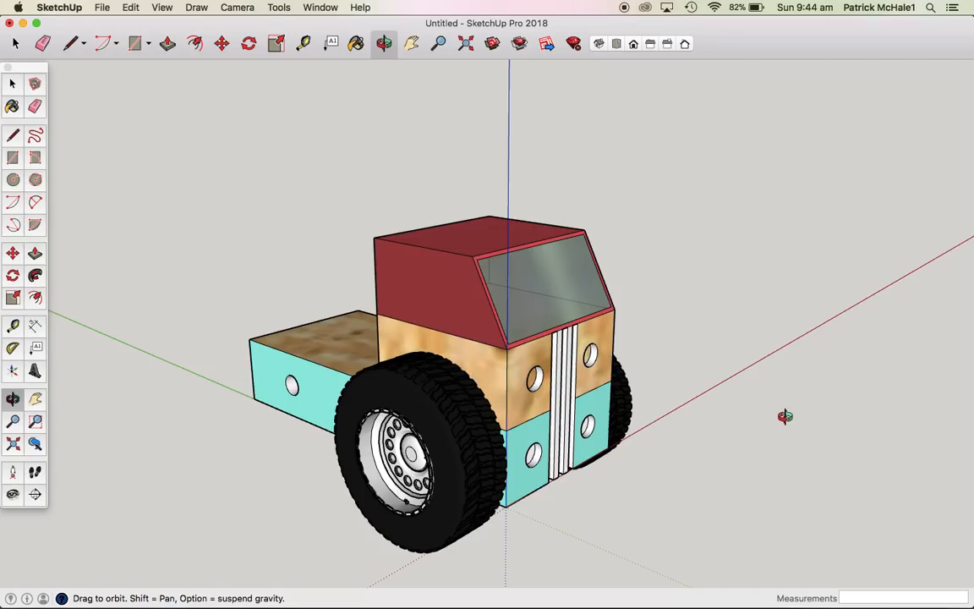
left_click_drag(786, 416, 478, 326)
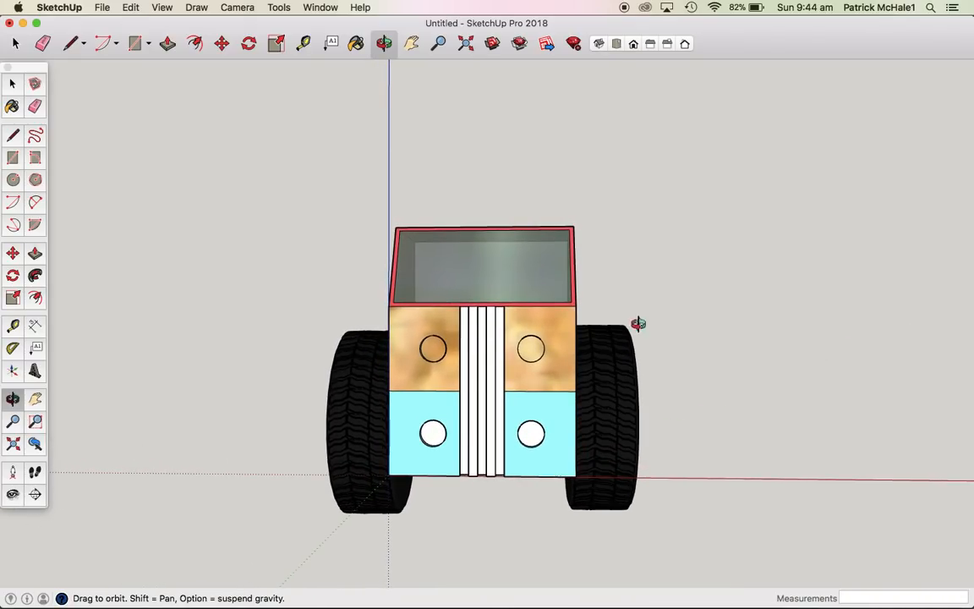
left_click_drag(850, 337, 643, 355)
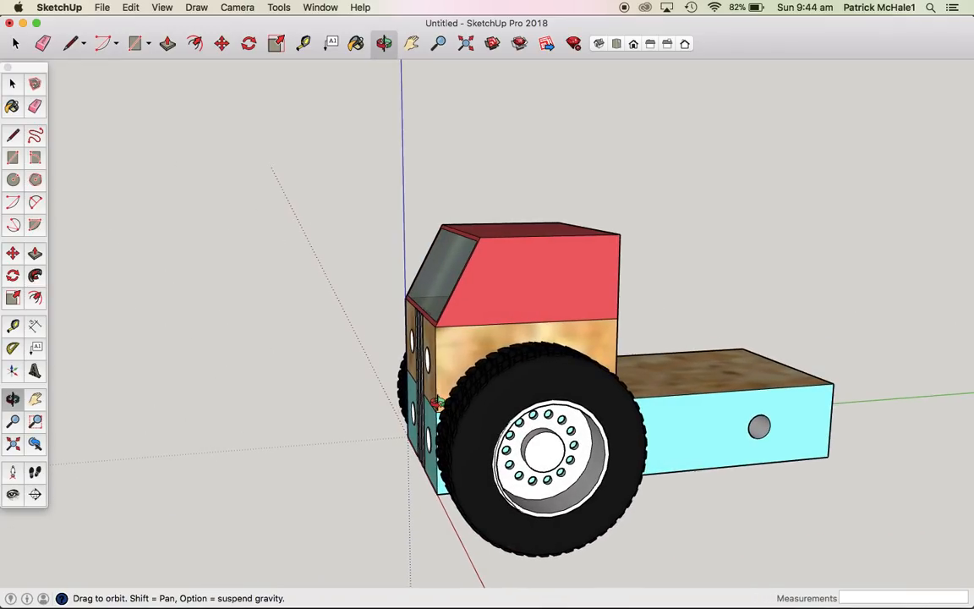
key("s")
left_click(577, 423)
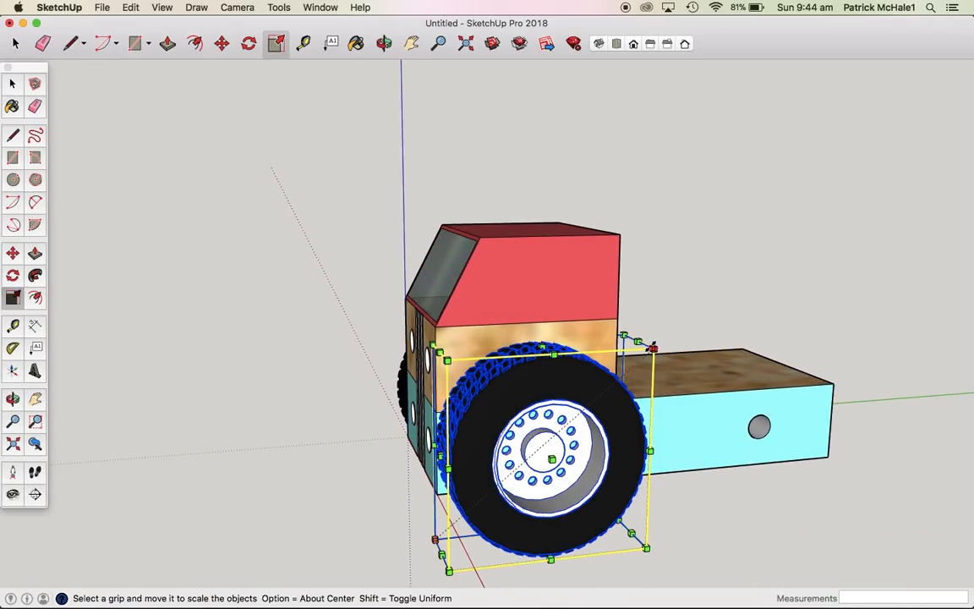
left_click_drag(653, 348, 645, 358)
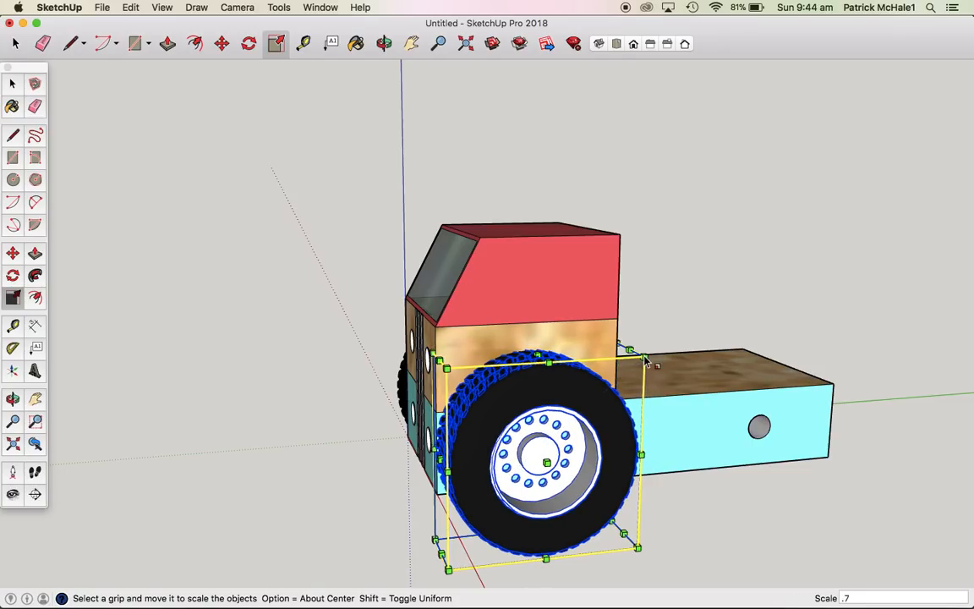
key("Return")
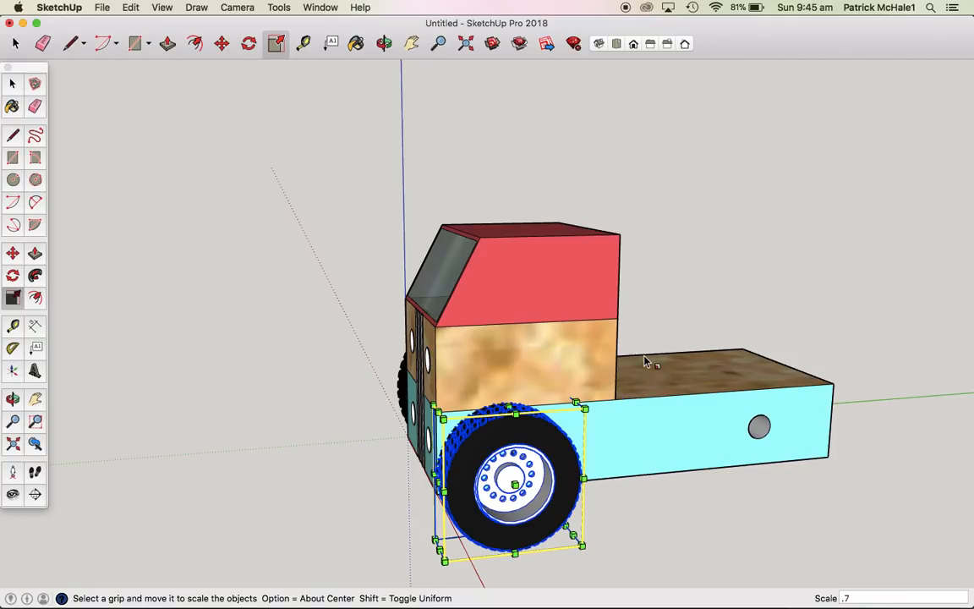
key("super+z")
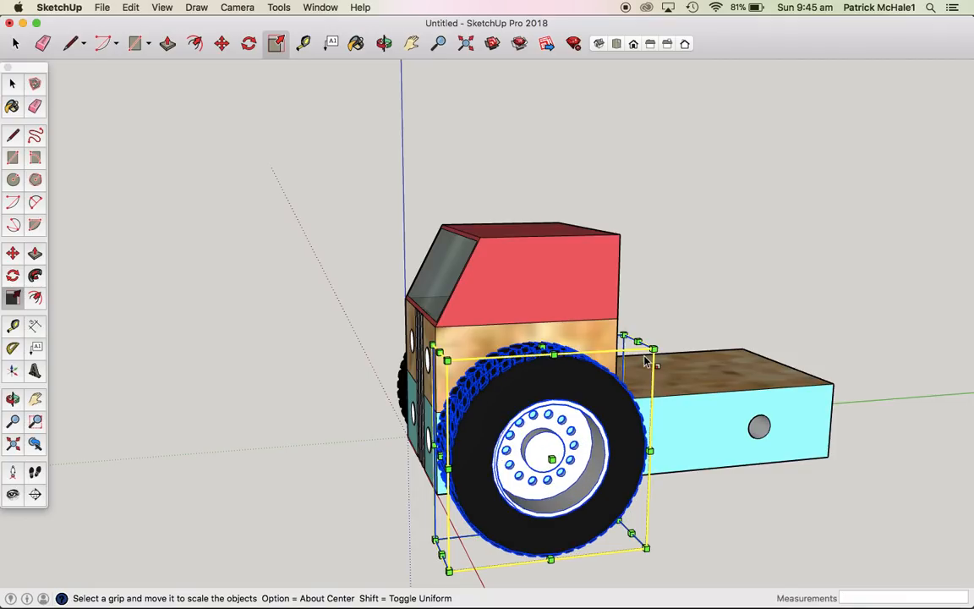
Step: Scale the wheel on the side away from the origin uniformly about its opposite corner by 0.9 and clear the selection
left_click_drag(653, 349, 645, 362)
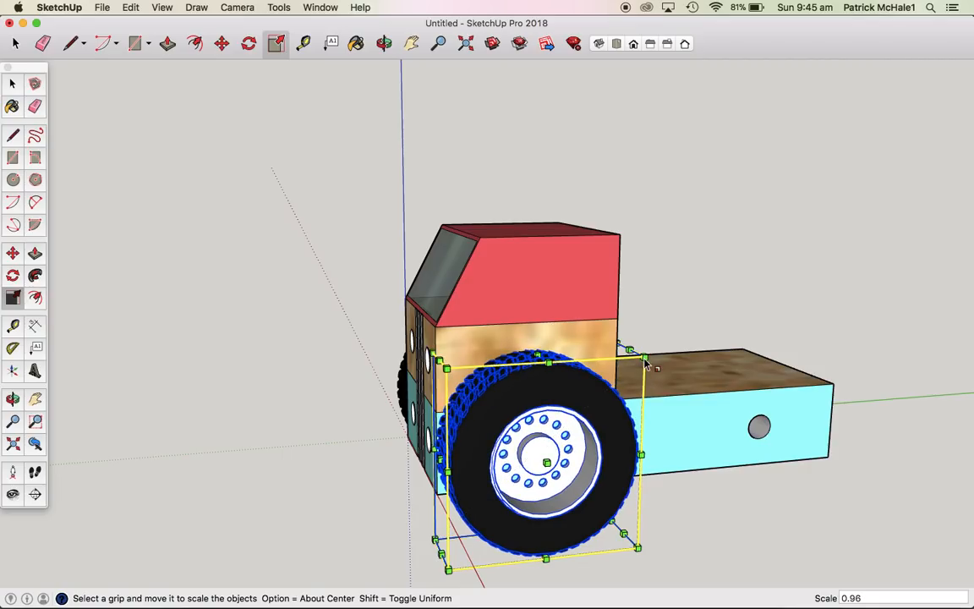
key("Return")
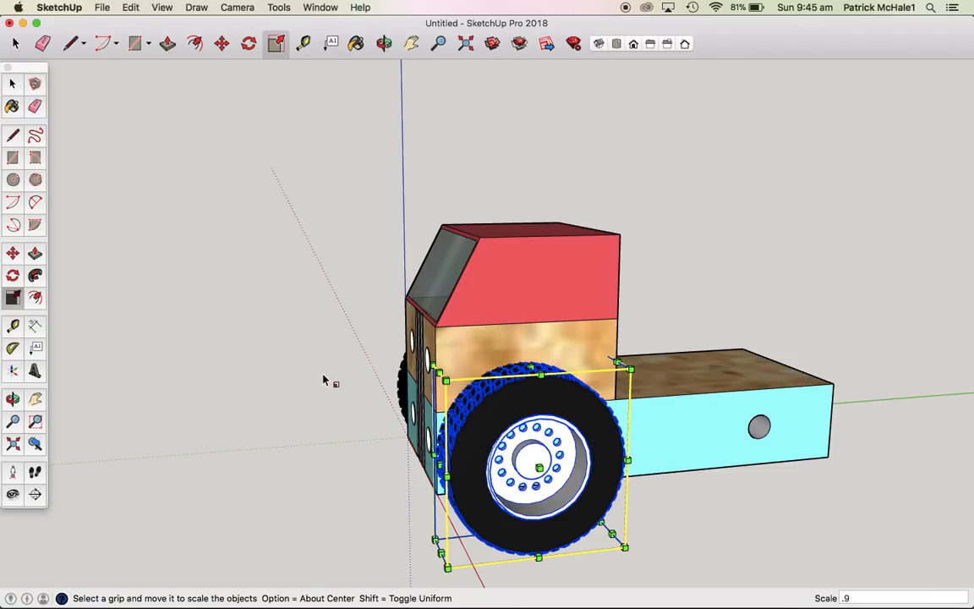
key("o")
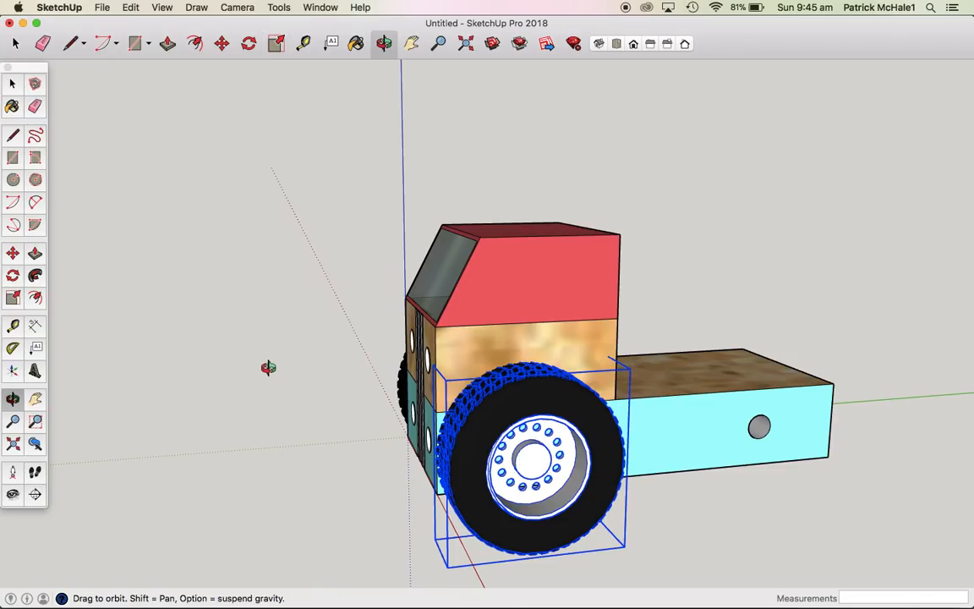
left_click_drag(320, 405, 883, 272)
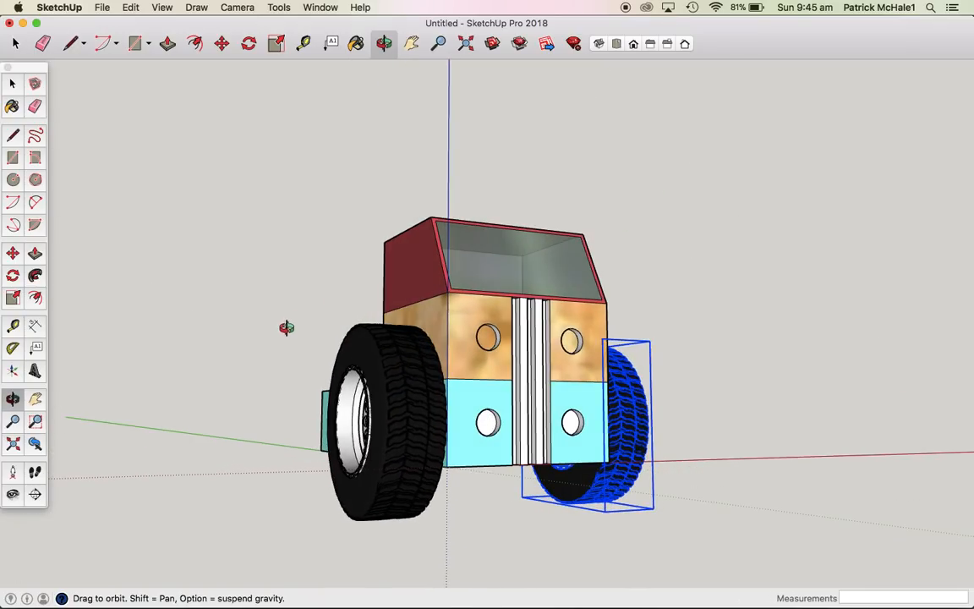
left_click_drag(287, 328, 530, 387)
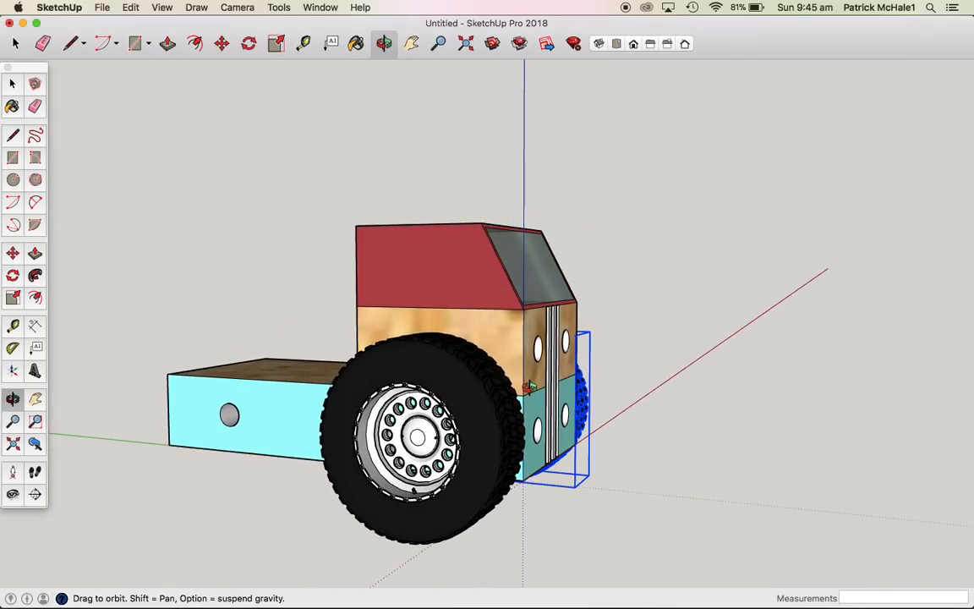
key("s")
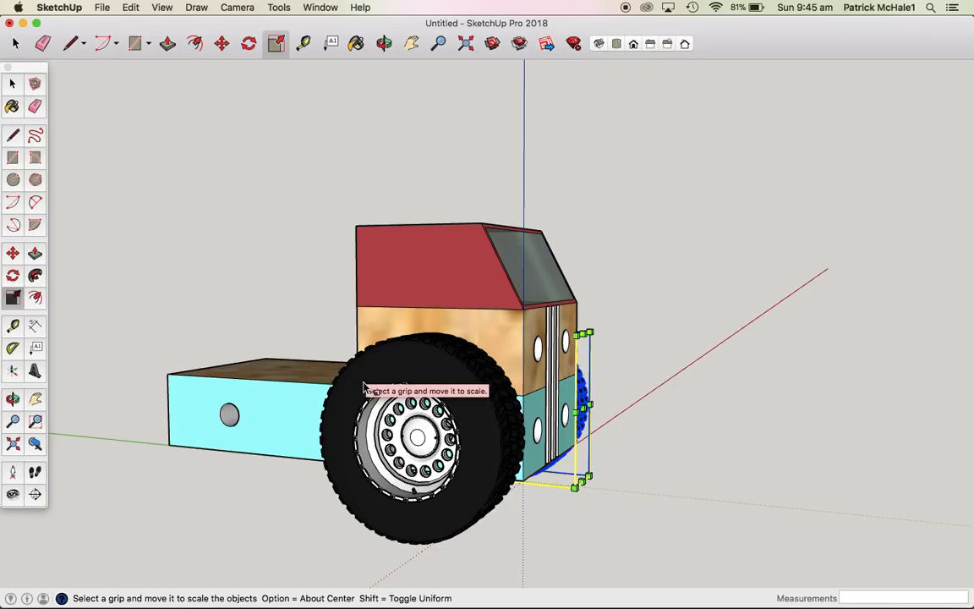
key("space")
left_click(217, 271)
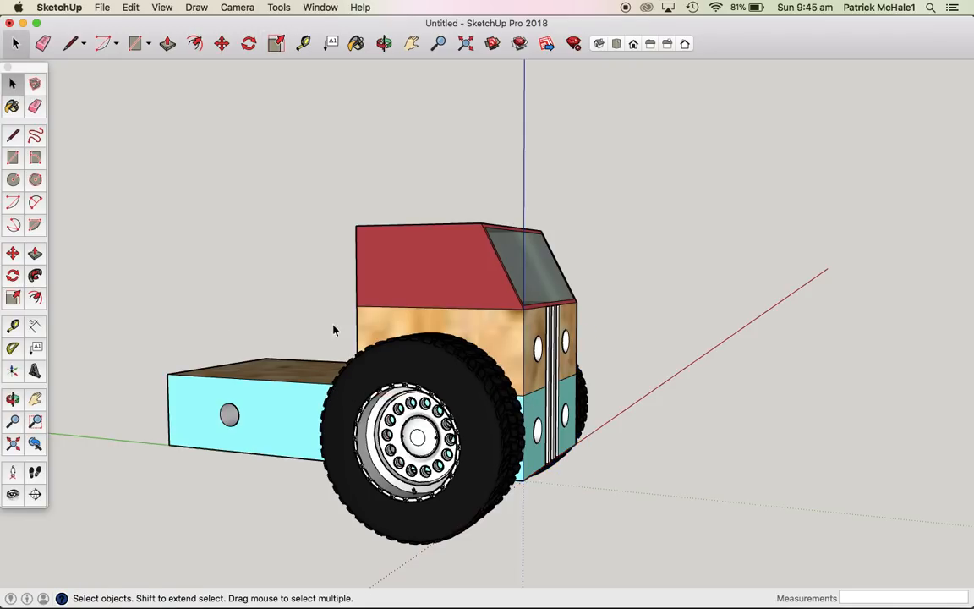
Step: Scale the front wheel on the origin side of the truck uniformly by a factor of 0.9 and clear the selection
left_click(366, 360)
key("s")
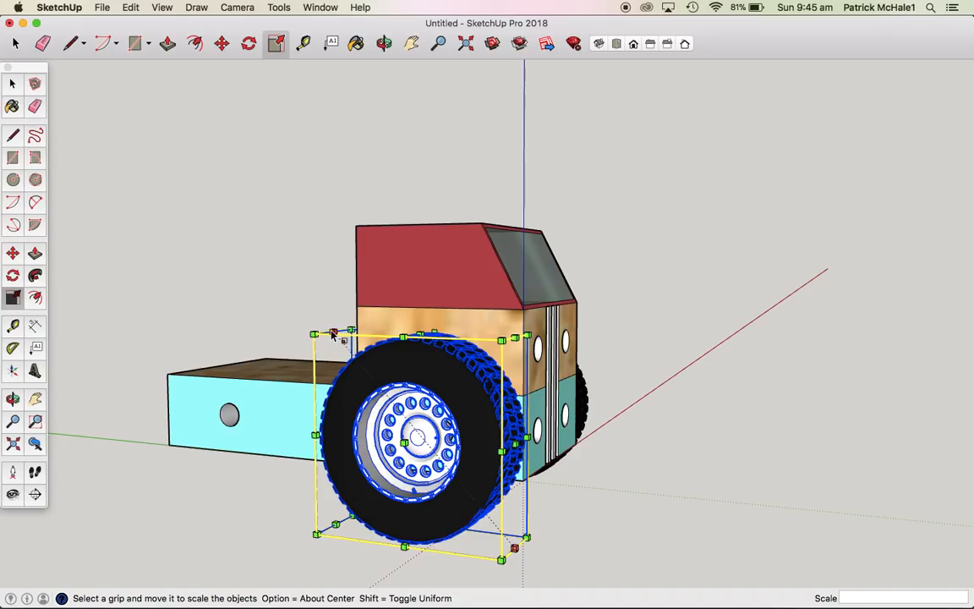
left_click_drag(313, 334, 325, 351)
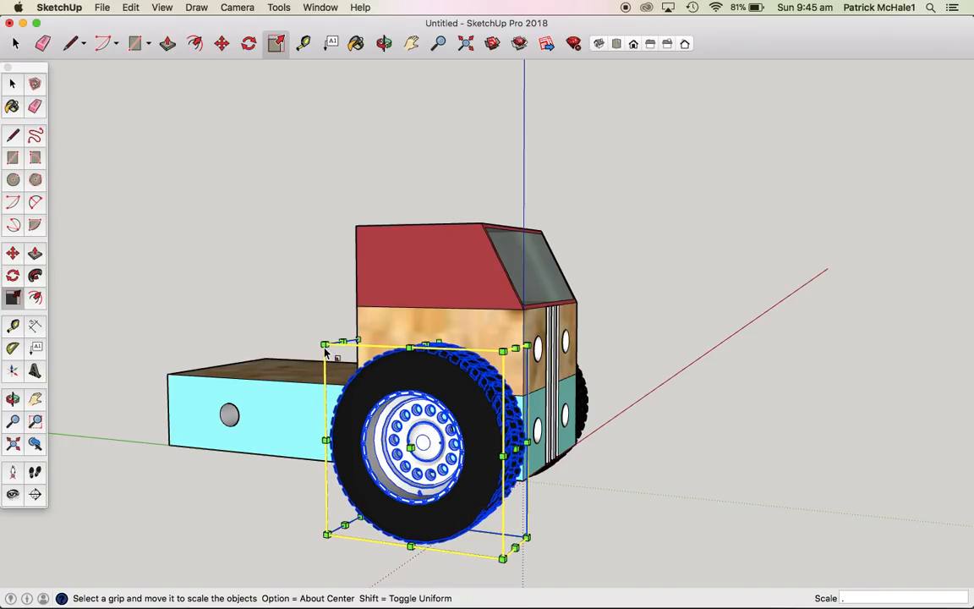
key("Return")
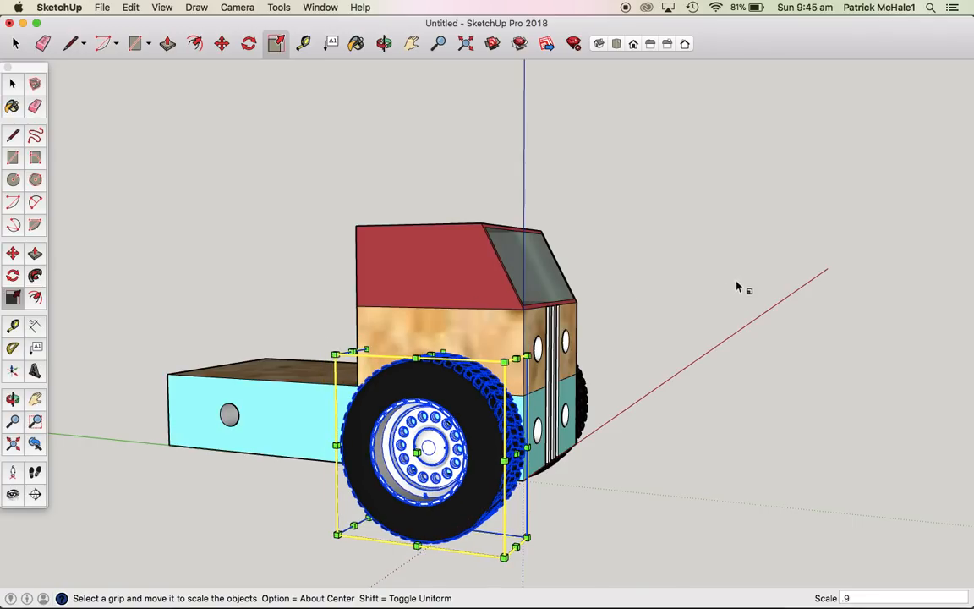
key("space")
left_click(690, 340)
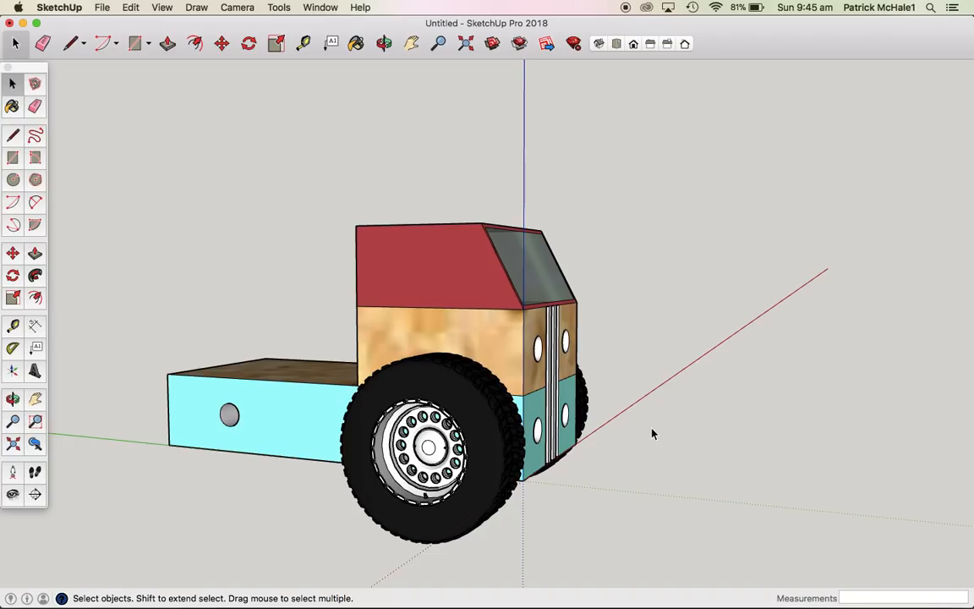
Step: Examine the size and fit of both front wheels from the side and front of the truck
left_click_drag(652, 434, 403, 454)
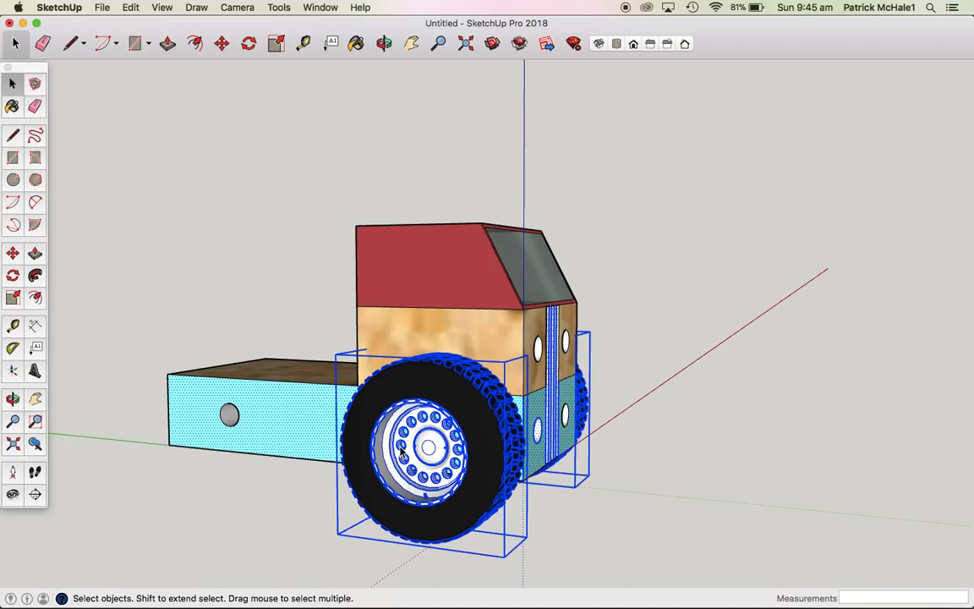
left_click(801, 331)
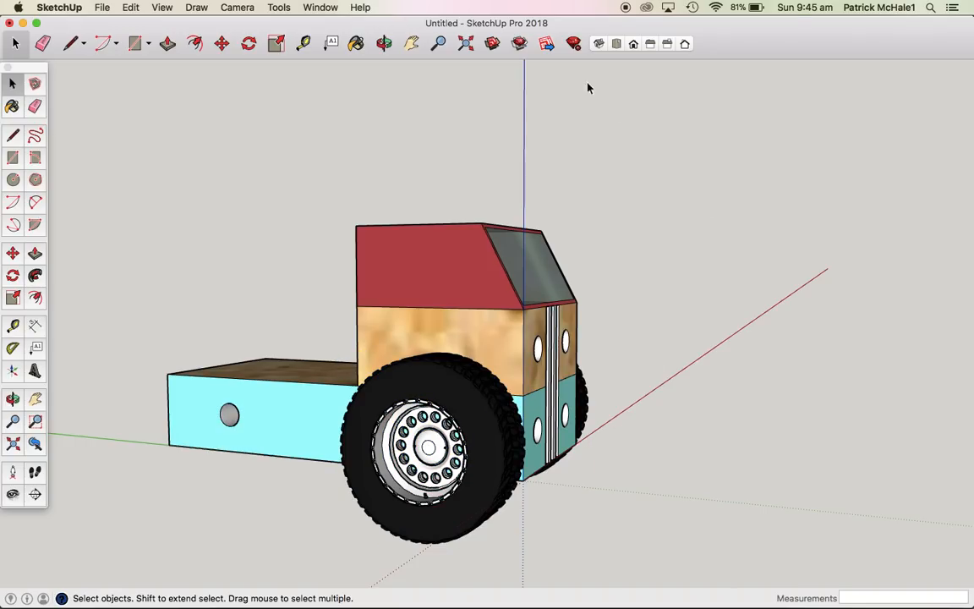
scroll(687, 315, "up", 3)
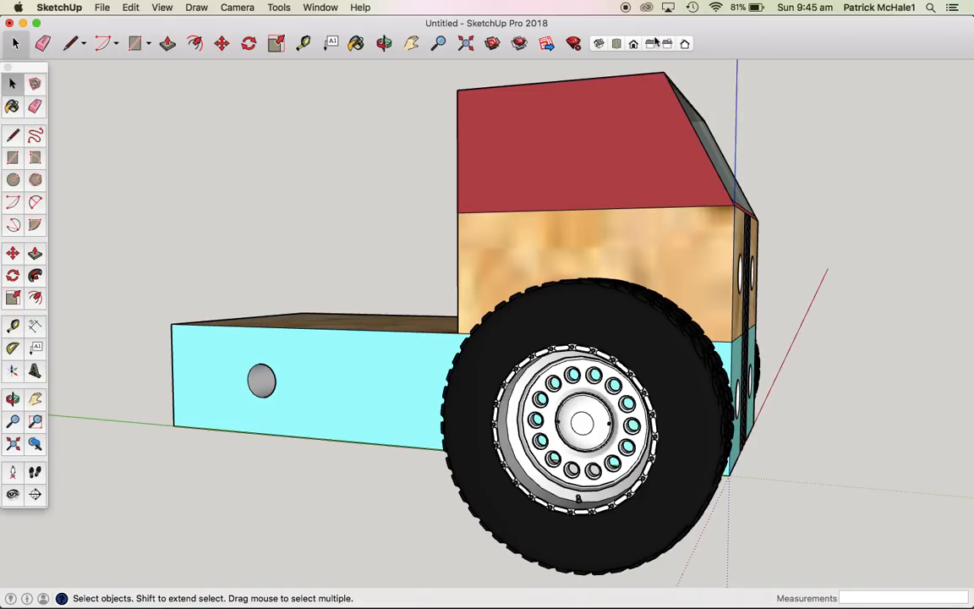
key("o")
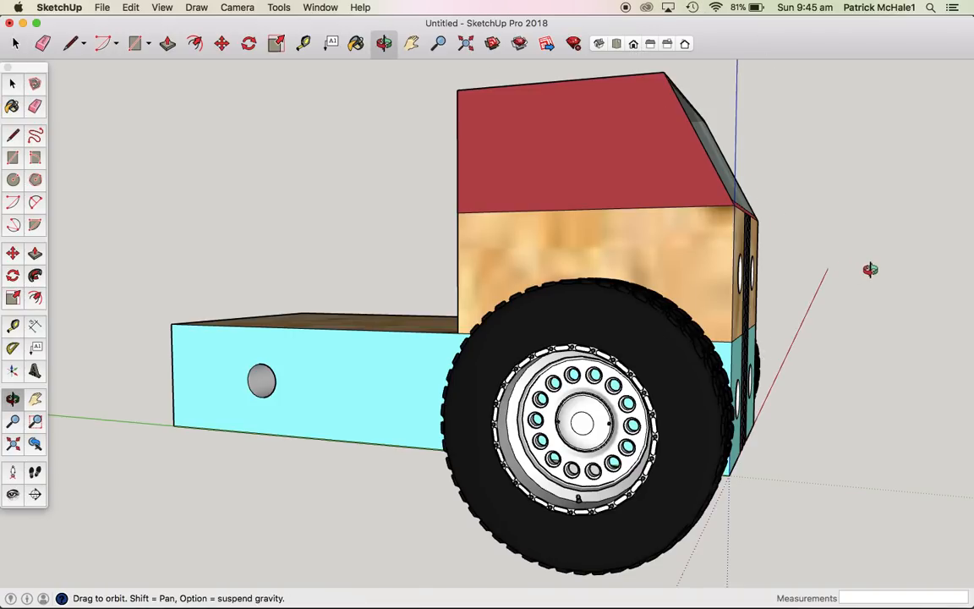
left_click_drag(870, 269, 350, 295)
scroll(345, 371, "down", 5)
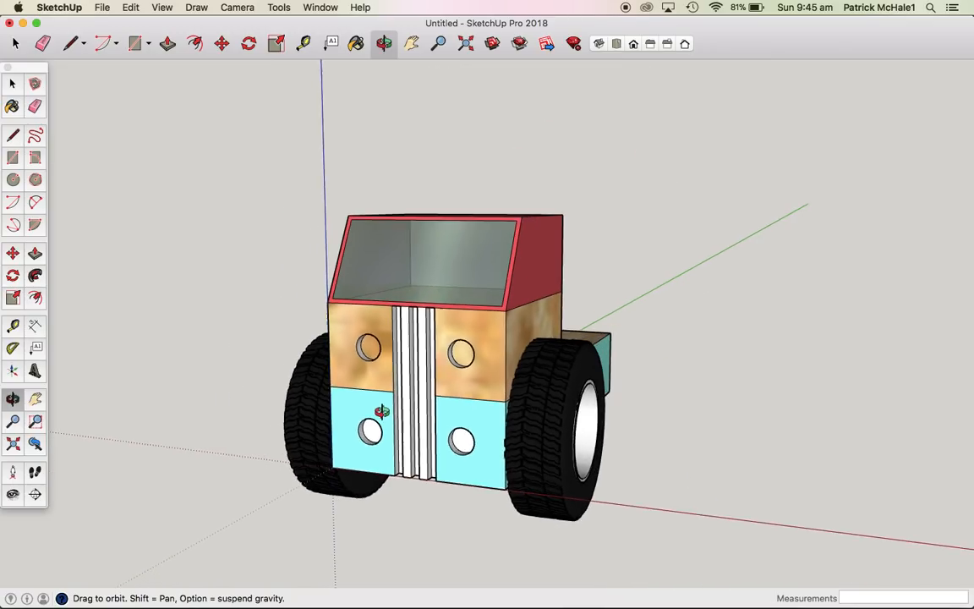
scroll(542, 517, "up", 3)
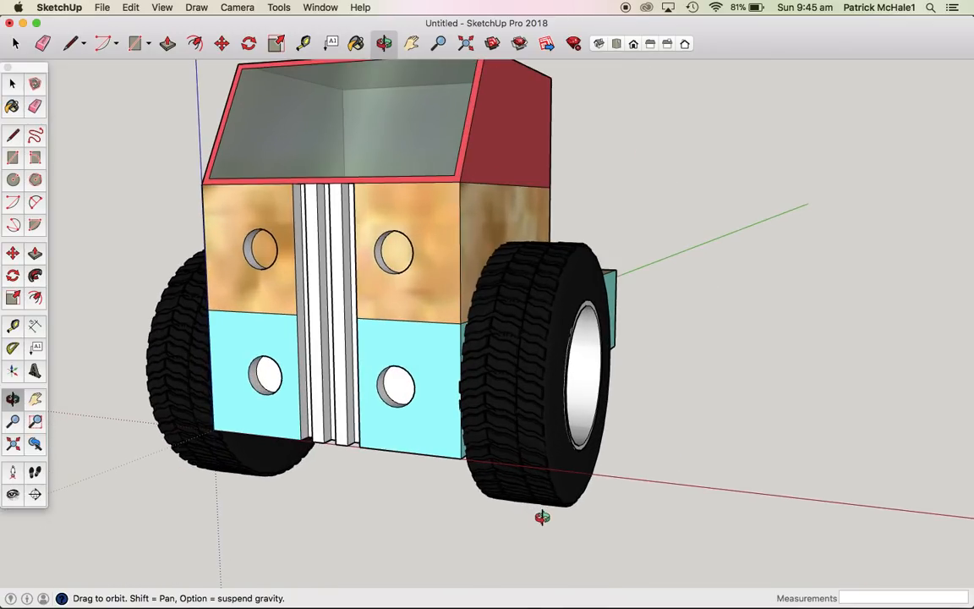
Step: Attach a leader text note to the truck's lower front edge, placed below it, with the first line "You can continue from here:"
left_click(35, 347)
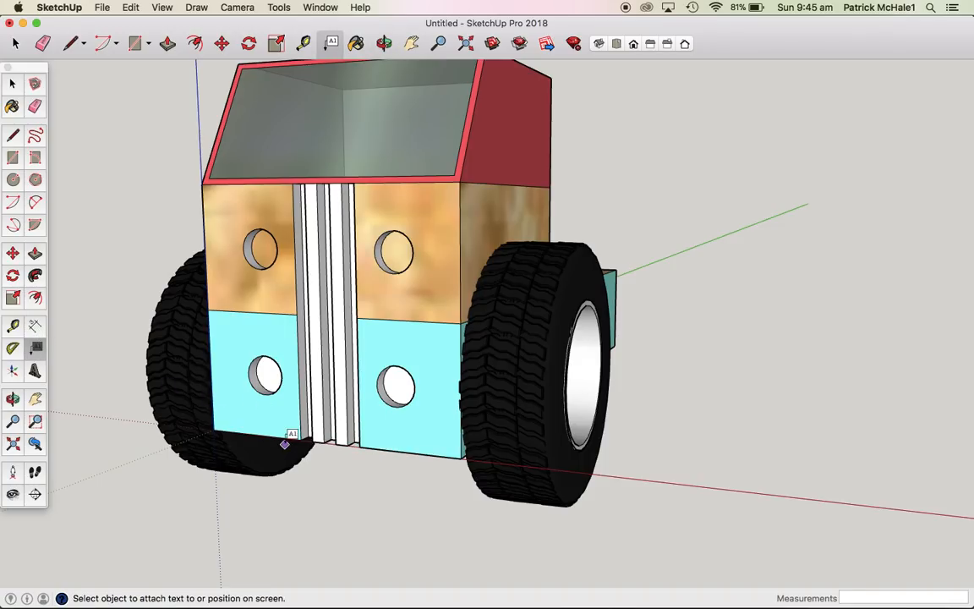
left_click(288, 439)
left_click(311, 528)
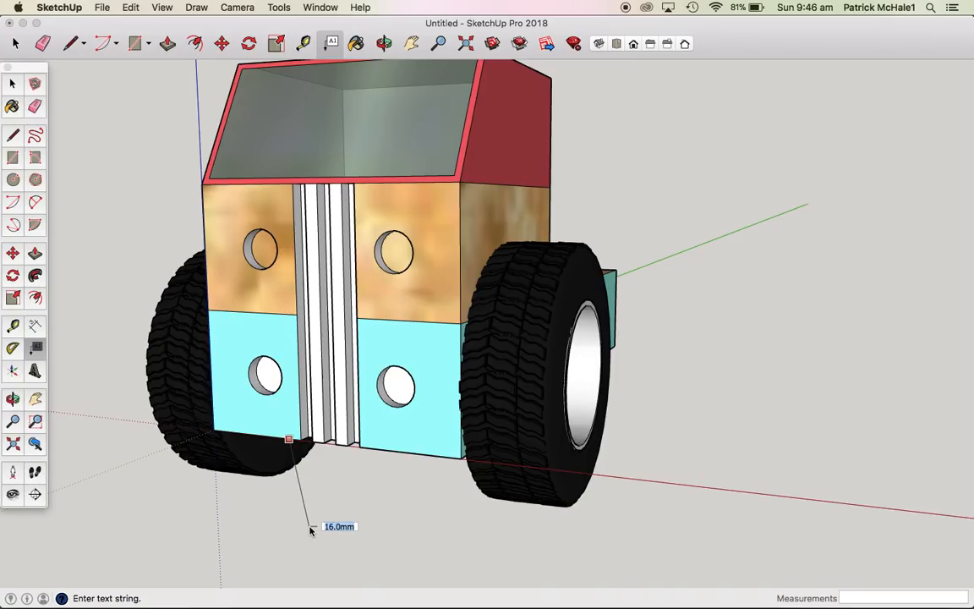
type("You can continue from ")
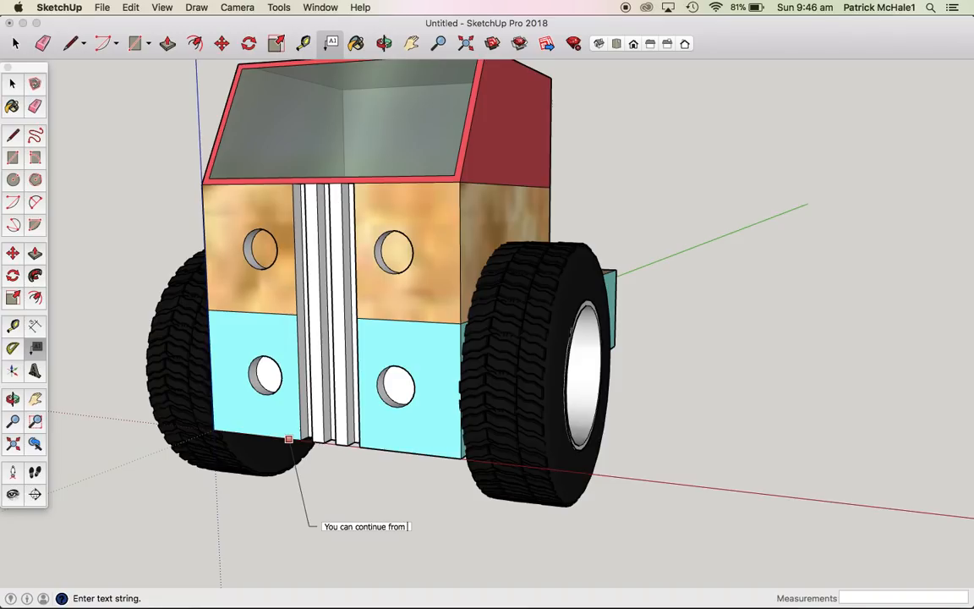
type("here")
type("!")
key("Return")
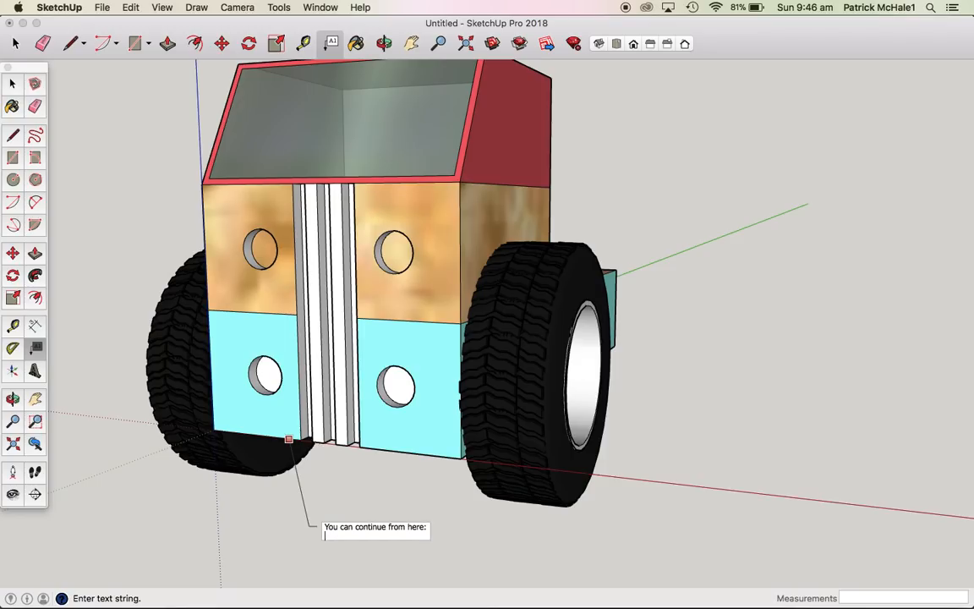
Step: Add the note line "Add two more wheels. Click on a wheel and copy paste (command C / command V)"
type("Add two more wheels. Click o")
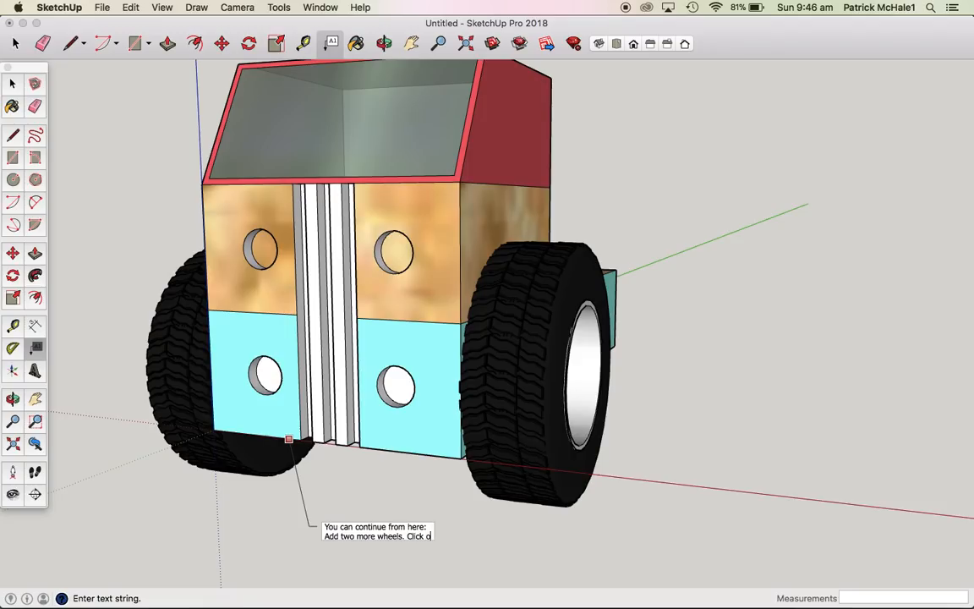
type("n a wheel")
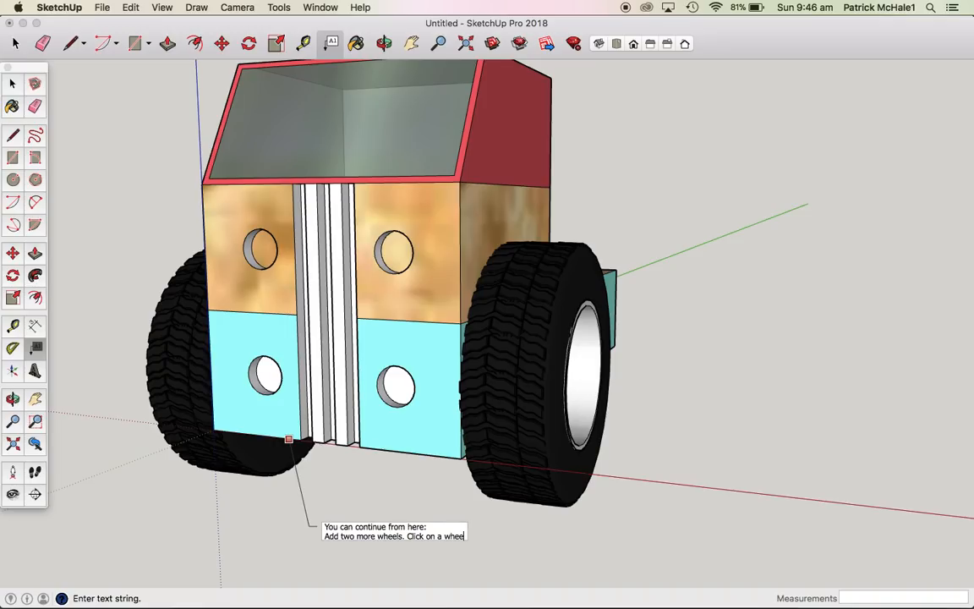
type(" and copy pa")
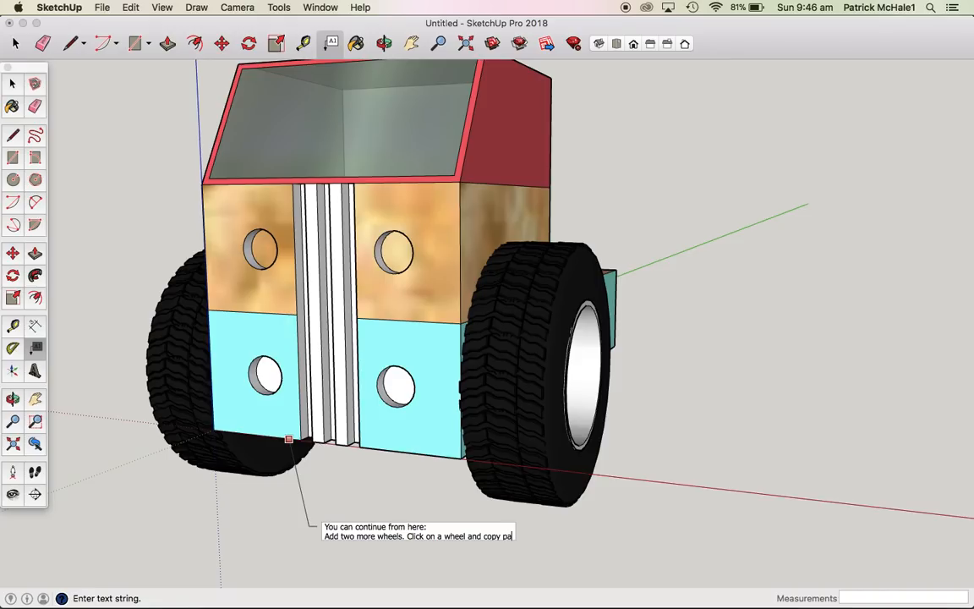
type("seete (command")
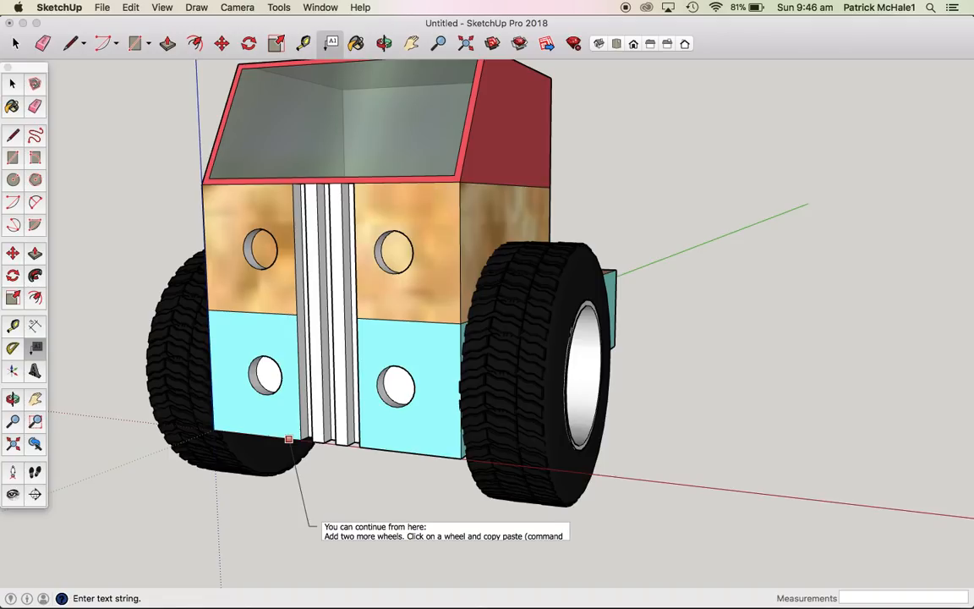
type("C / command")
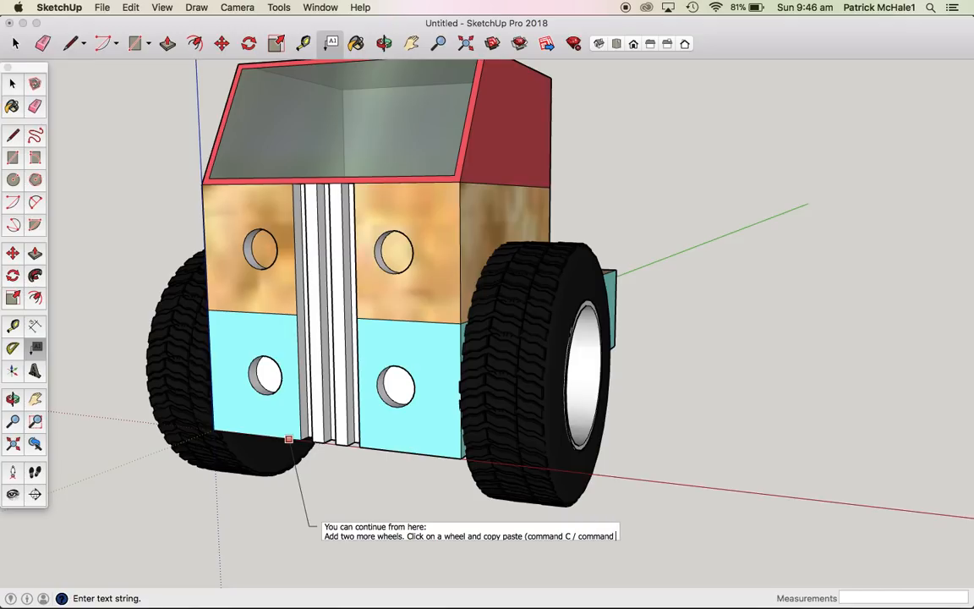
type(" V)")
key("Return")
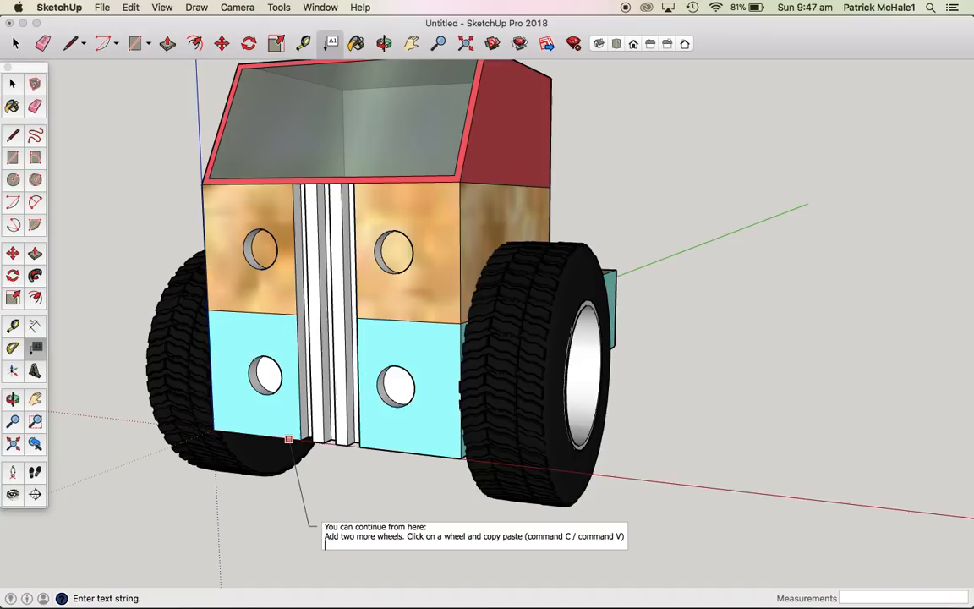
Step: Add the note line "Extend yourself, get creative, design a cool truck that you can show to the class."
type("Extend yourself")
type(", get creative")
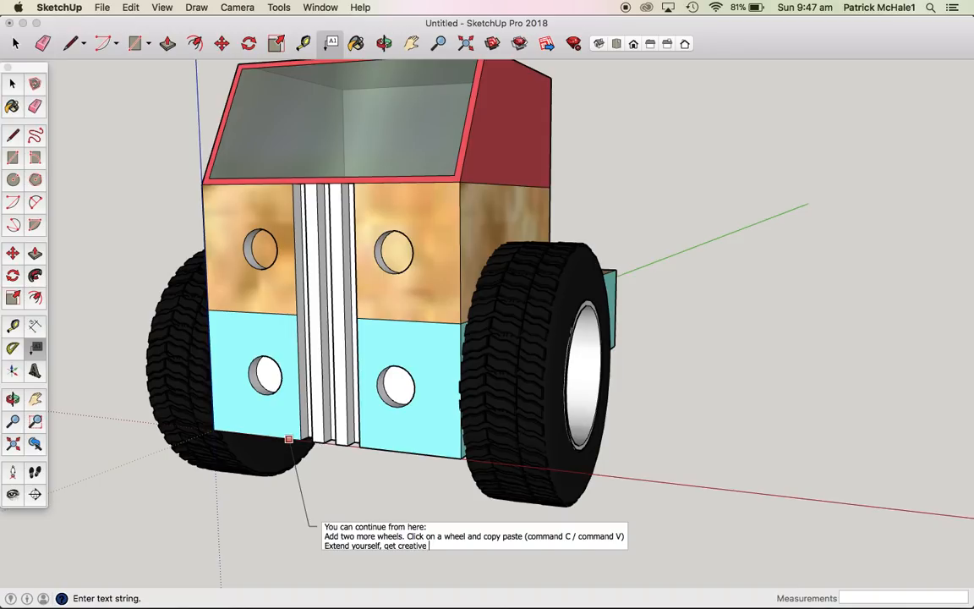
key("BackSpace")
type(", design a")
type("cool truck")
type("that you c")
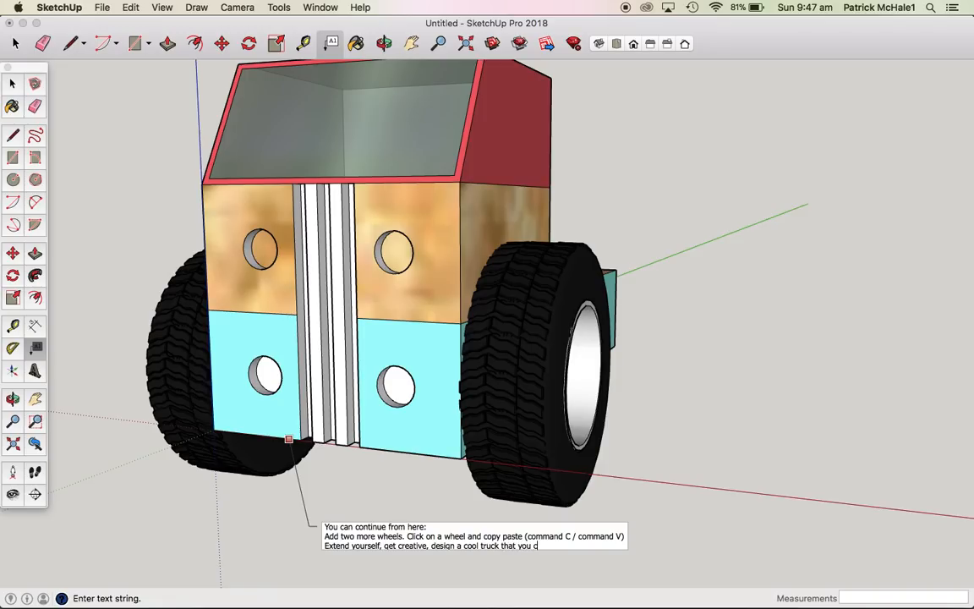
type("an show to the class.")
key("Return")
Step: Finish the note with the line "Well done for getting this far :)"
type("Well s")
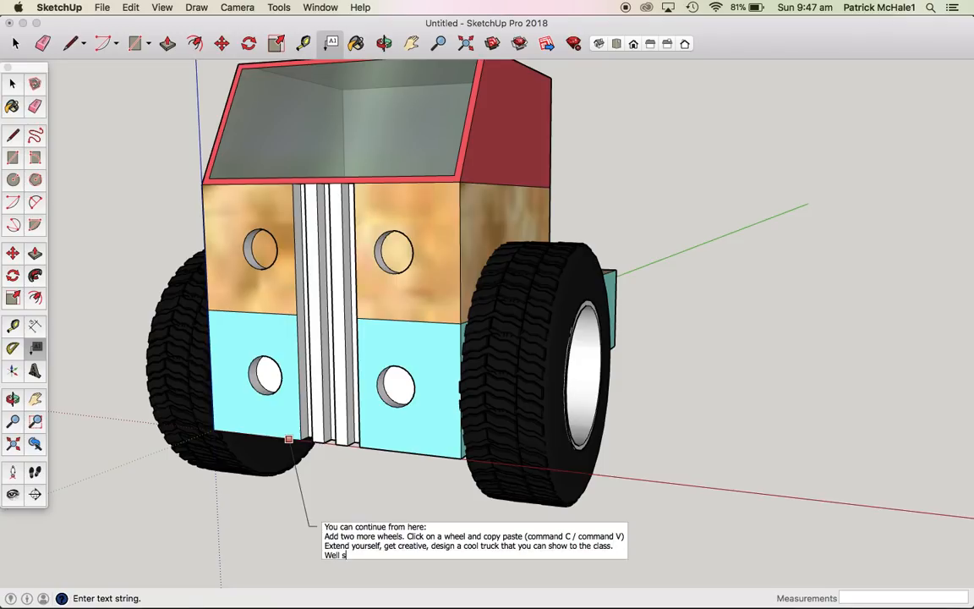
key("BackSpace")
type("done for getting this far :)")
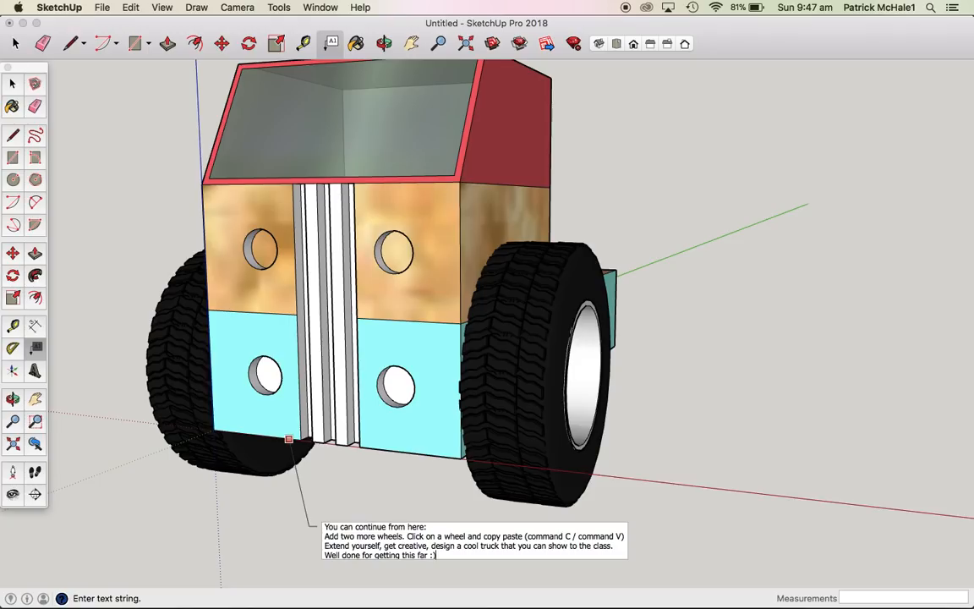